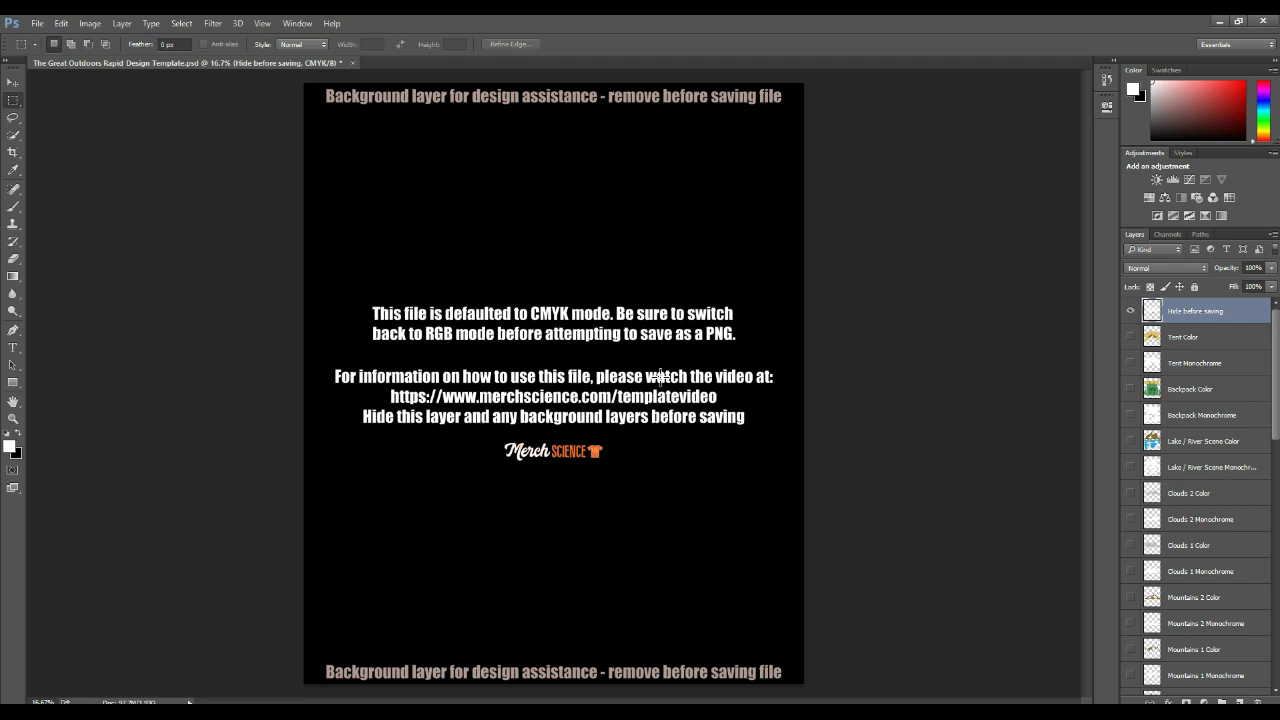
# Hide the "Hide before saving" layer and show the Lake / River Scene Color layer.
pyautogui.click(1129, 312)
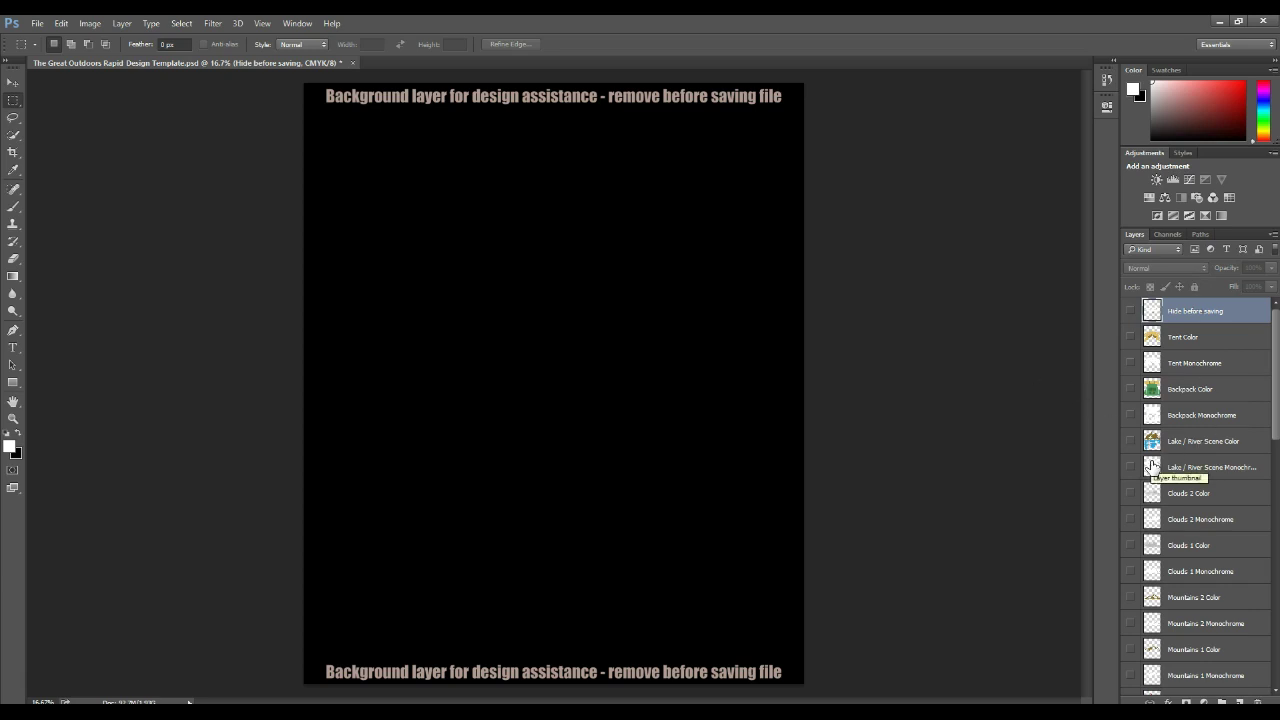
pyautogui.scroll(-5, 1157, 486)
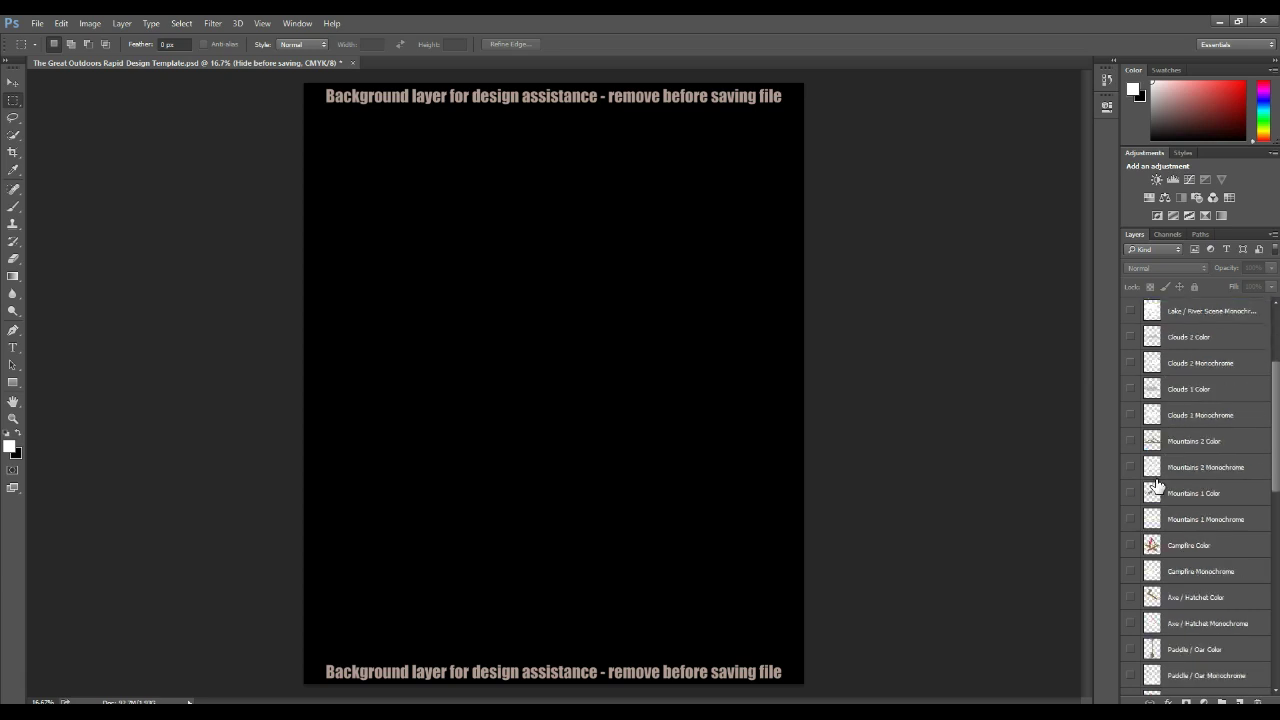
pyautogui.scroll(5, 1157, 486)
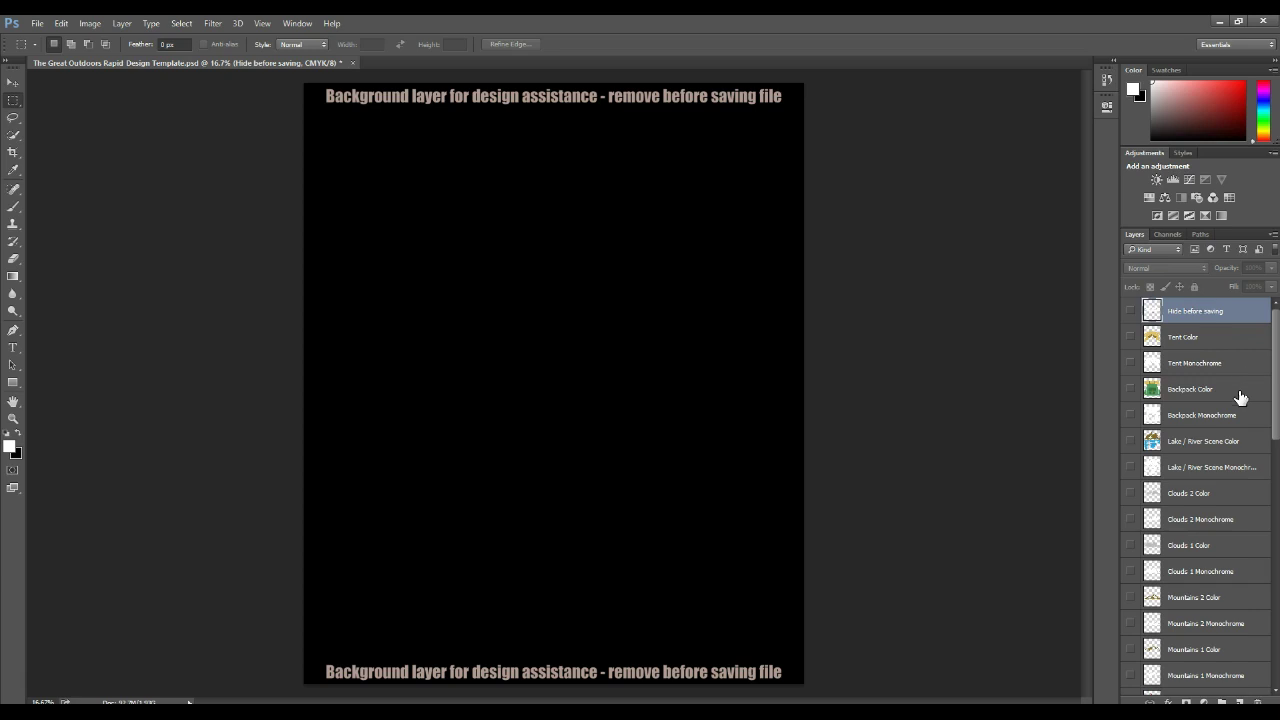
pyautogui.click(1131, 441)
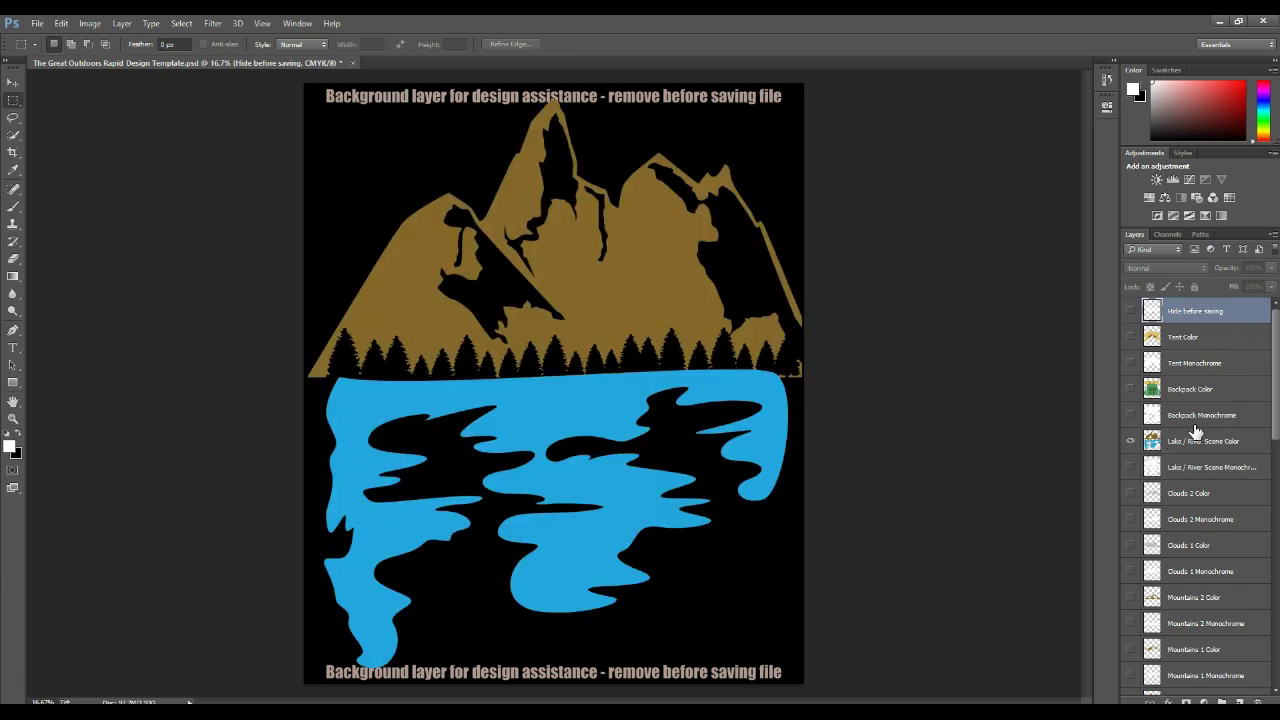
# Show the Paddle / Oar Color layer and move it directly above the Lake / River Scene Color layer.
pyautogui.scroll(-3, 1175, 400)
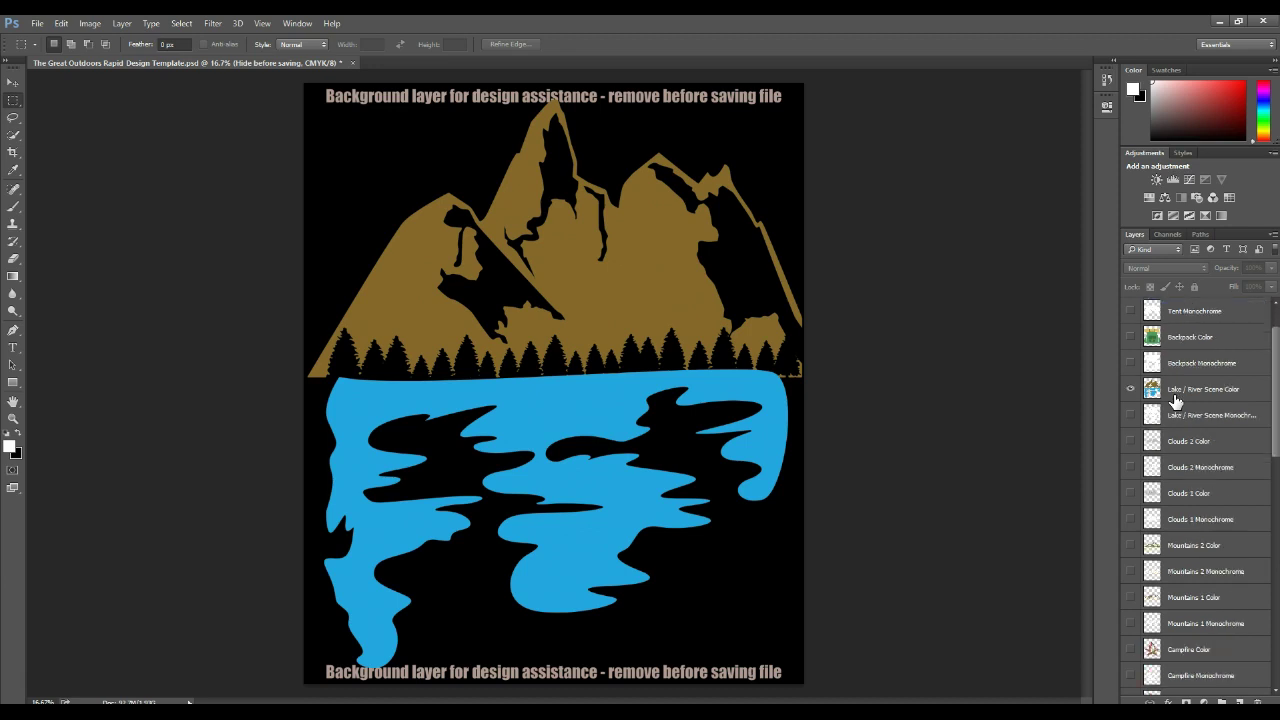
pyautogui.scroll(-1, 1175, 400)
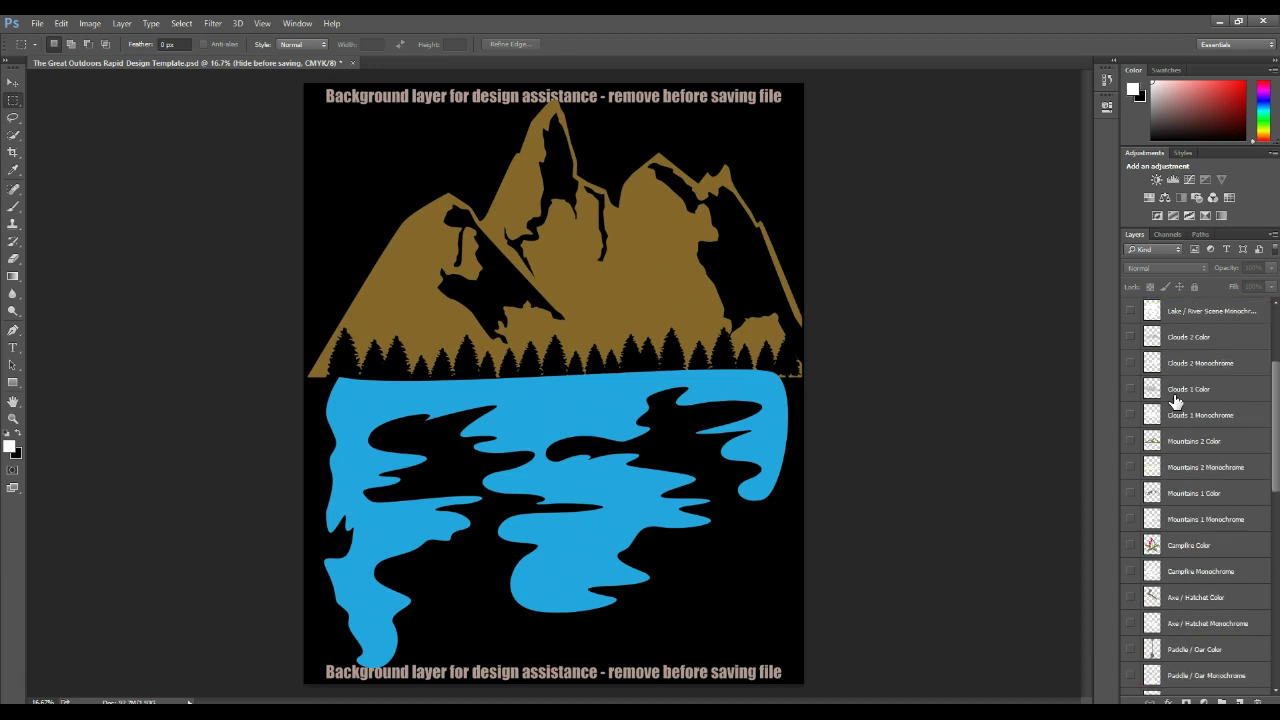
pyautogui.click(1129, 650)
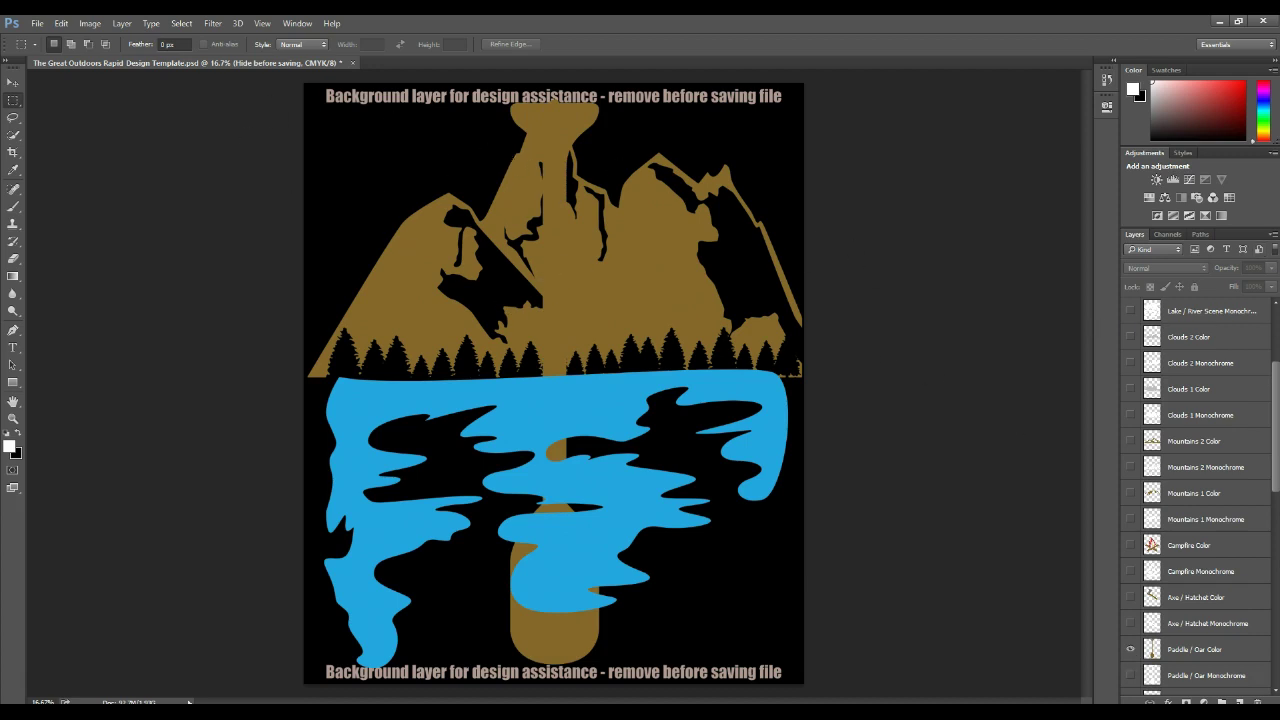
pyautogui.moveTo(1186, 660); pyautogui.dragTo(1211, 326)
pyautogui.moveTo(1228, 466); pyautogui.dragTo(1200, 403)
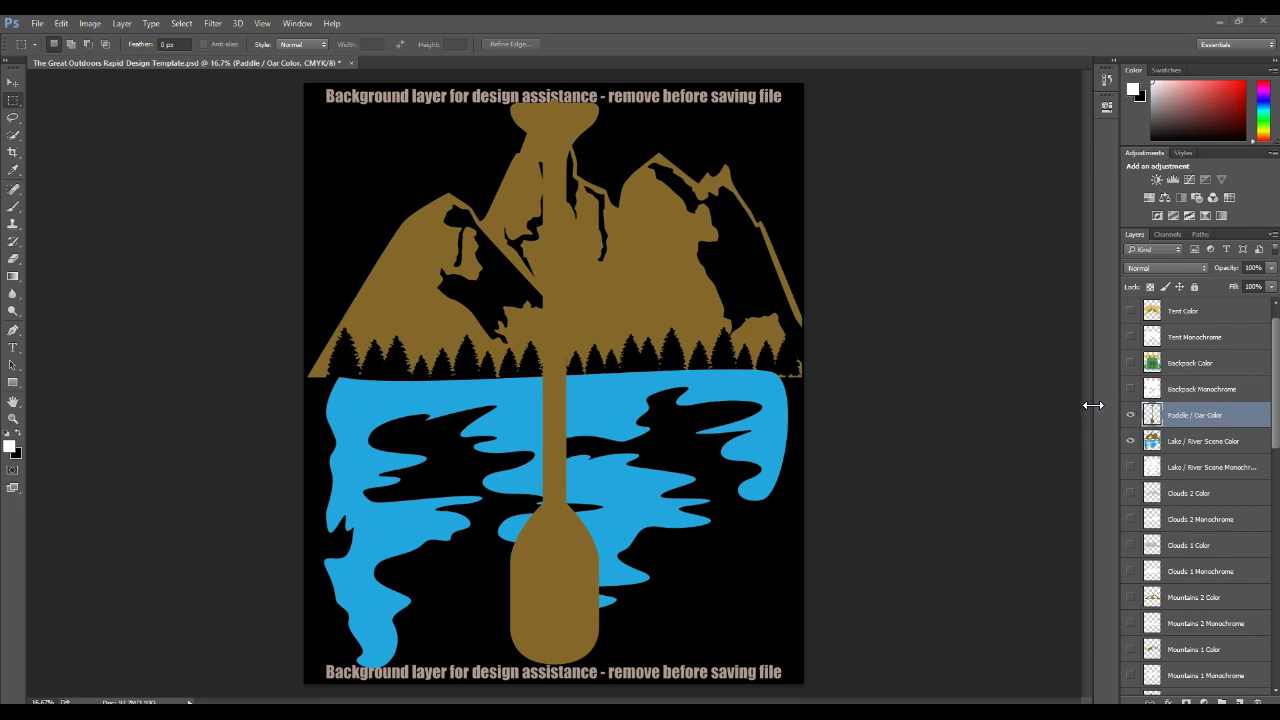
# Hide the Paddle / Oar Color layer and select the brown mountain areas with Color Range.
pyautogui.click(1131, 416)
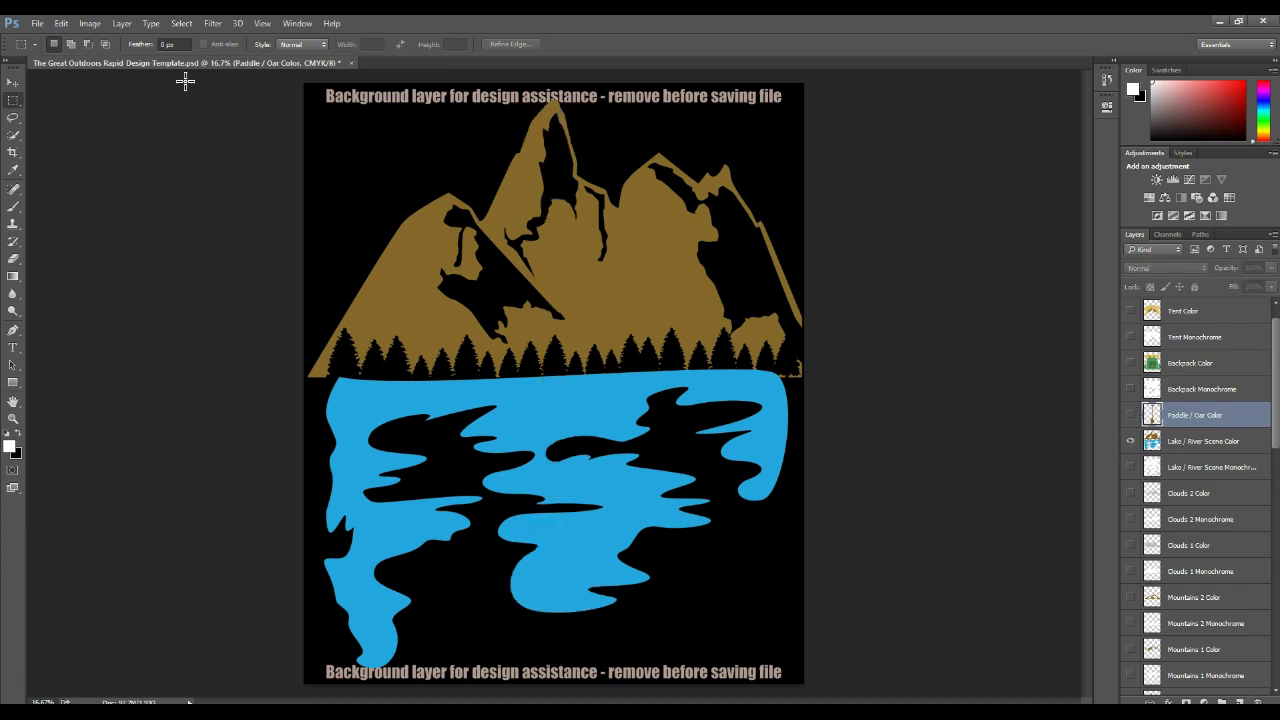
pyautogui.click(181, 24)
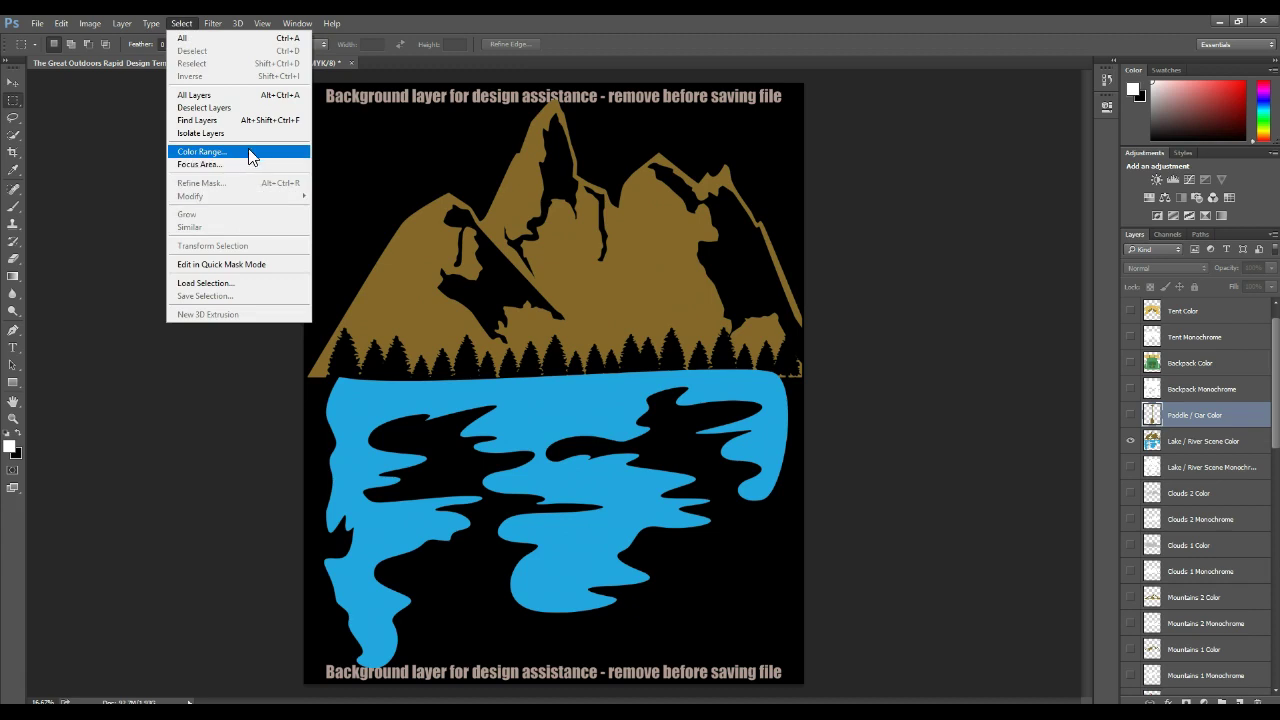
pyautogui.click(201, 151)
pyautogui.click(411, 248)
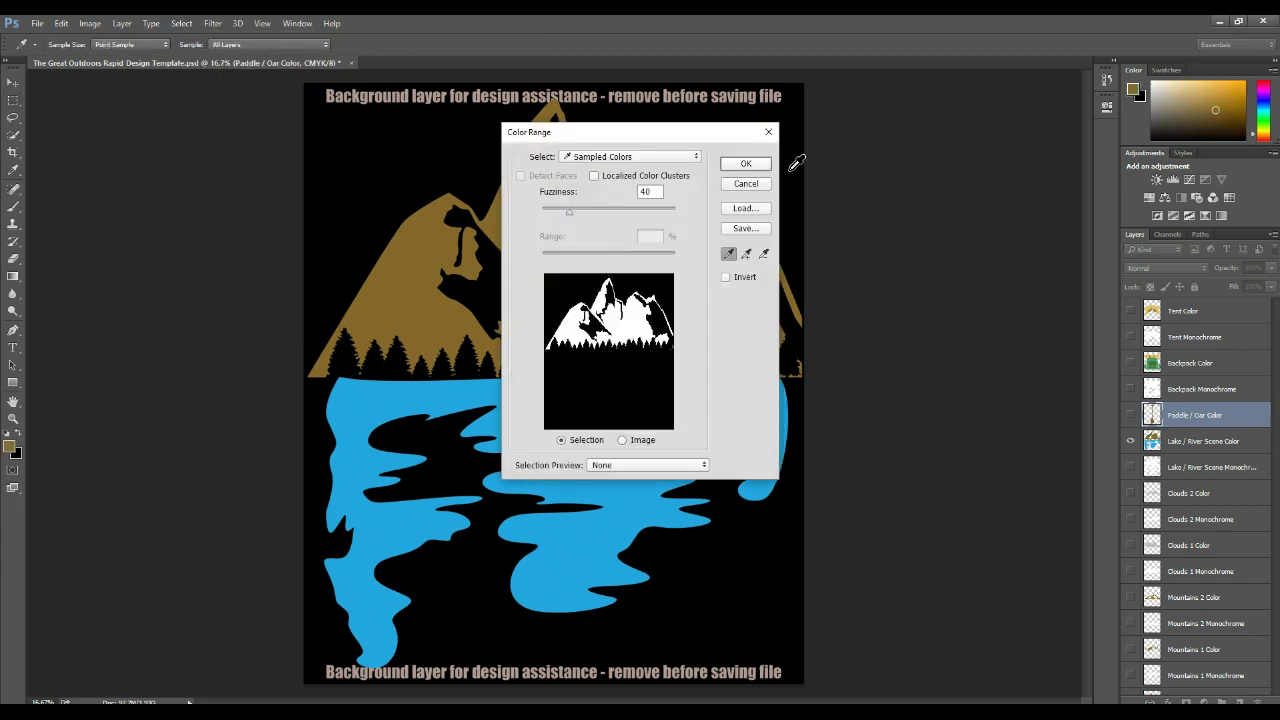
pyautogui.click(746, 163)
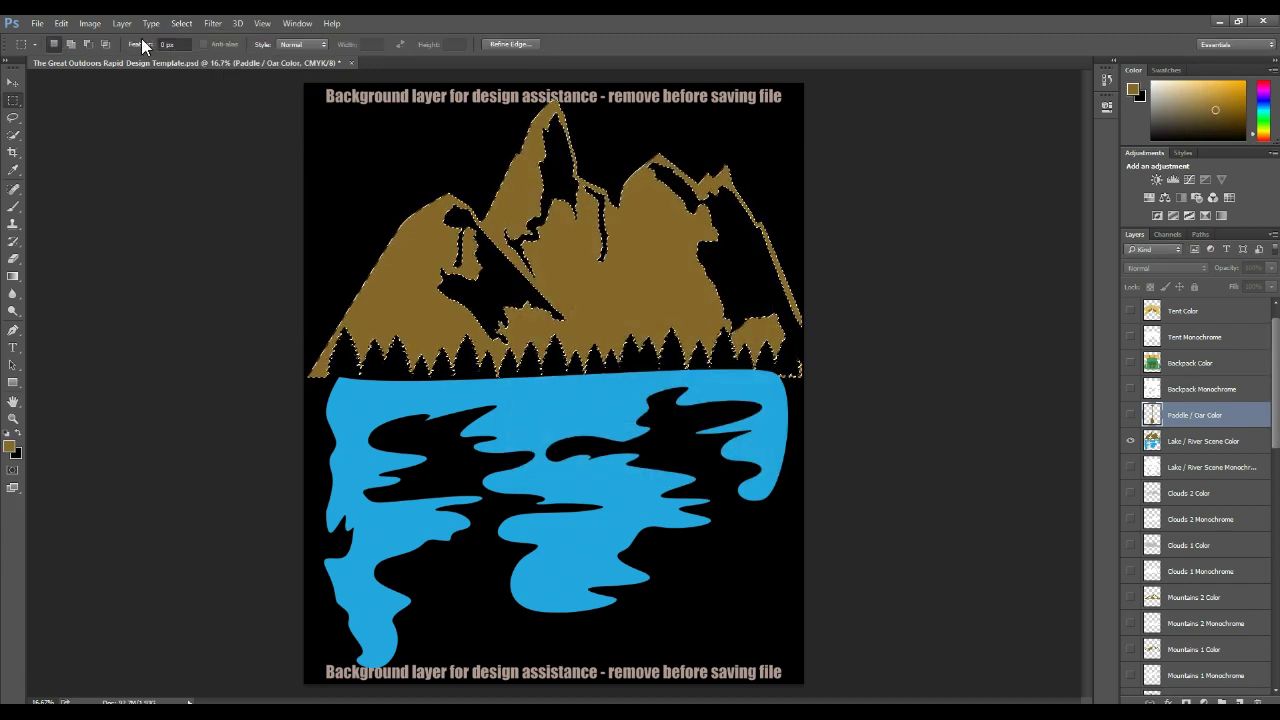
# Desaturate the selected mountains on the Lake / River Scene Color layer.
pyautogui.click(91, 27)
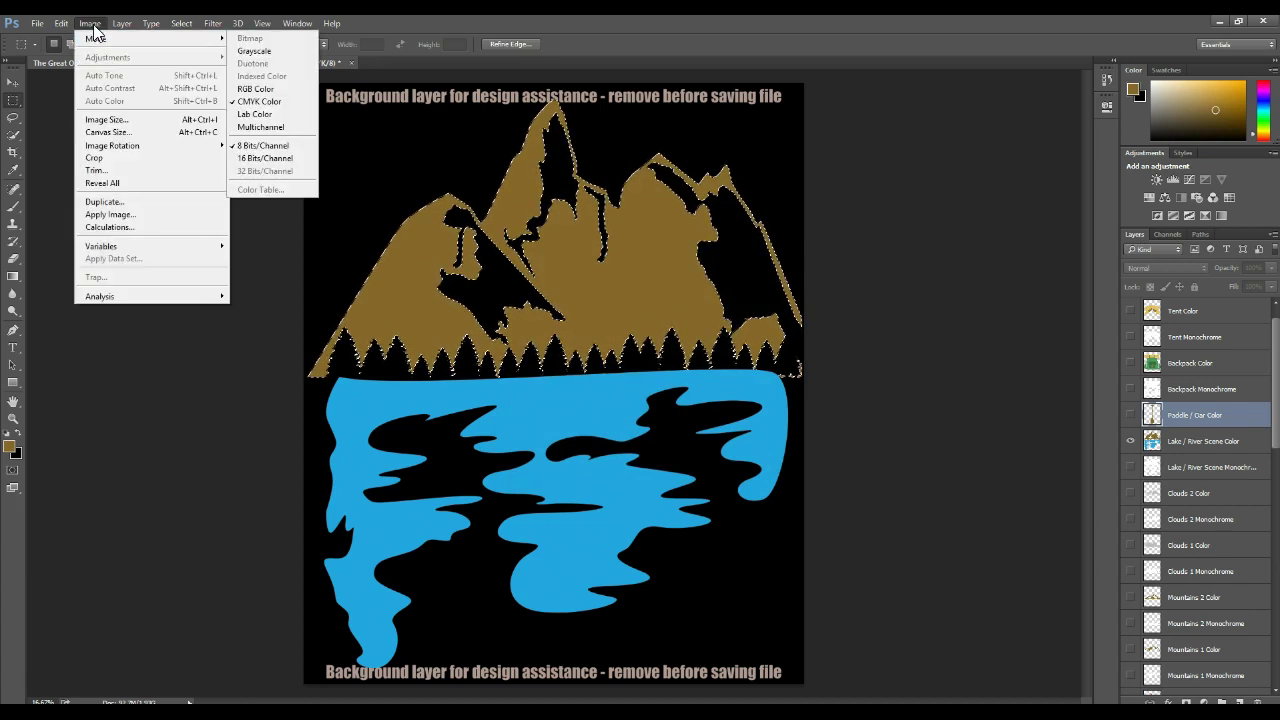
pyautogui.click(94, 24)
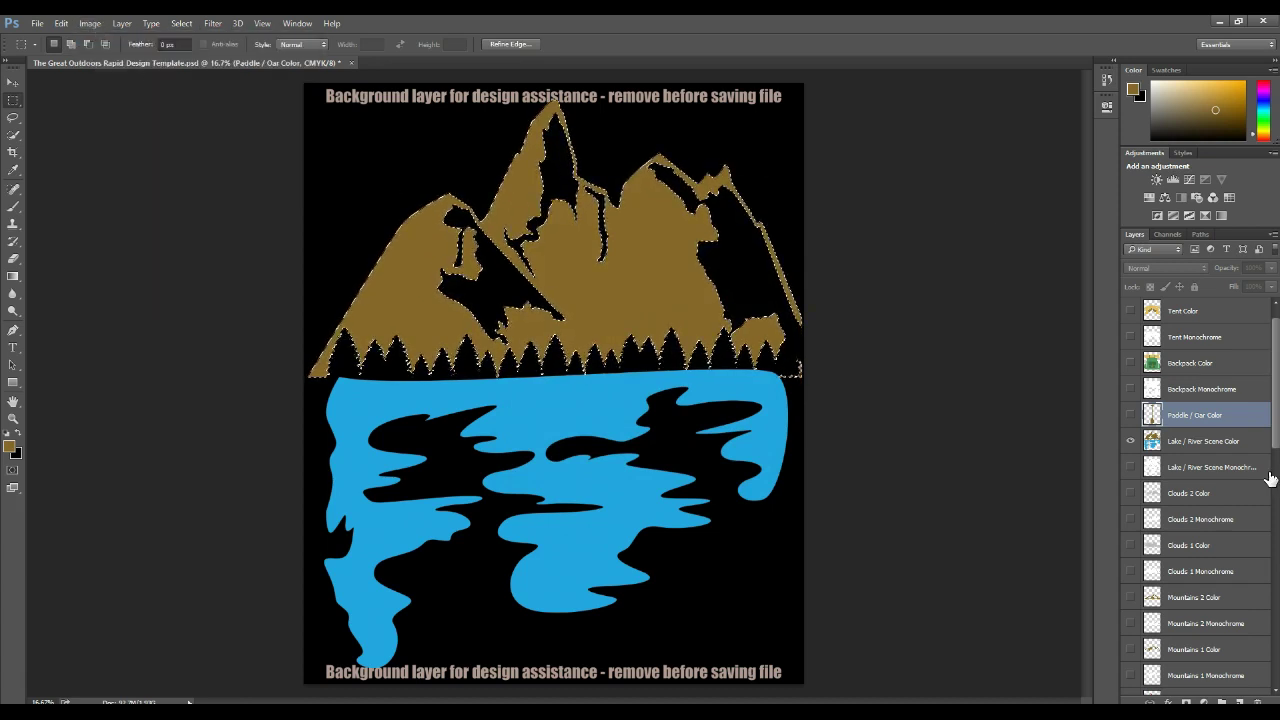
pyautogui.click(1189, 446)
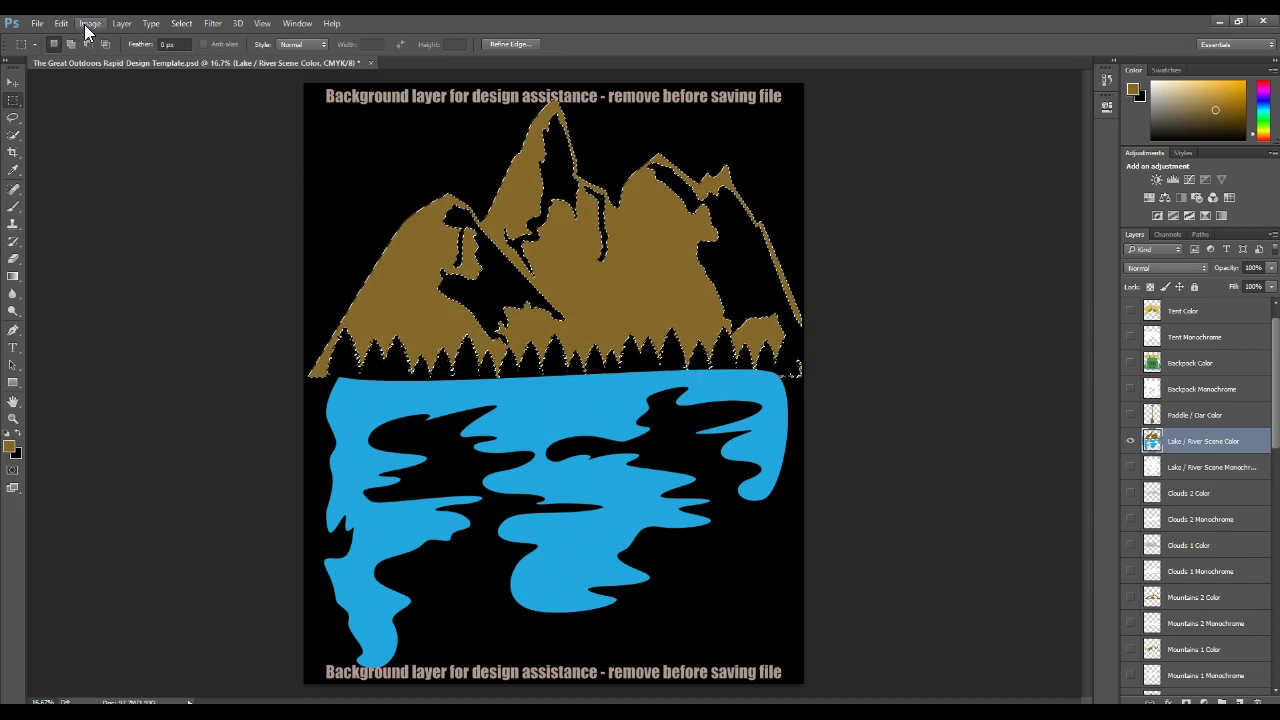
pyautogui.click(88, 23)
pyautogui.moveTo(159, 63)
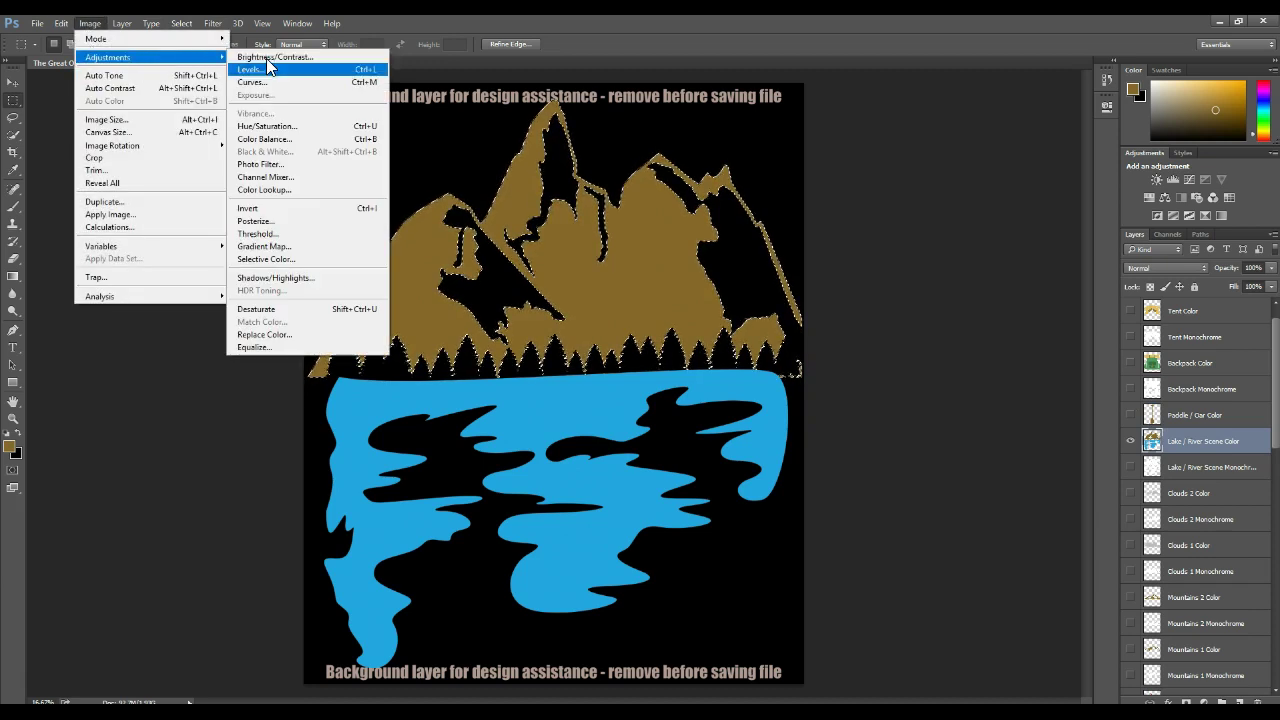
pyautogui.click(332, 307)
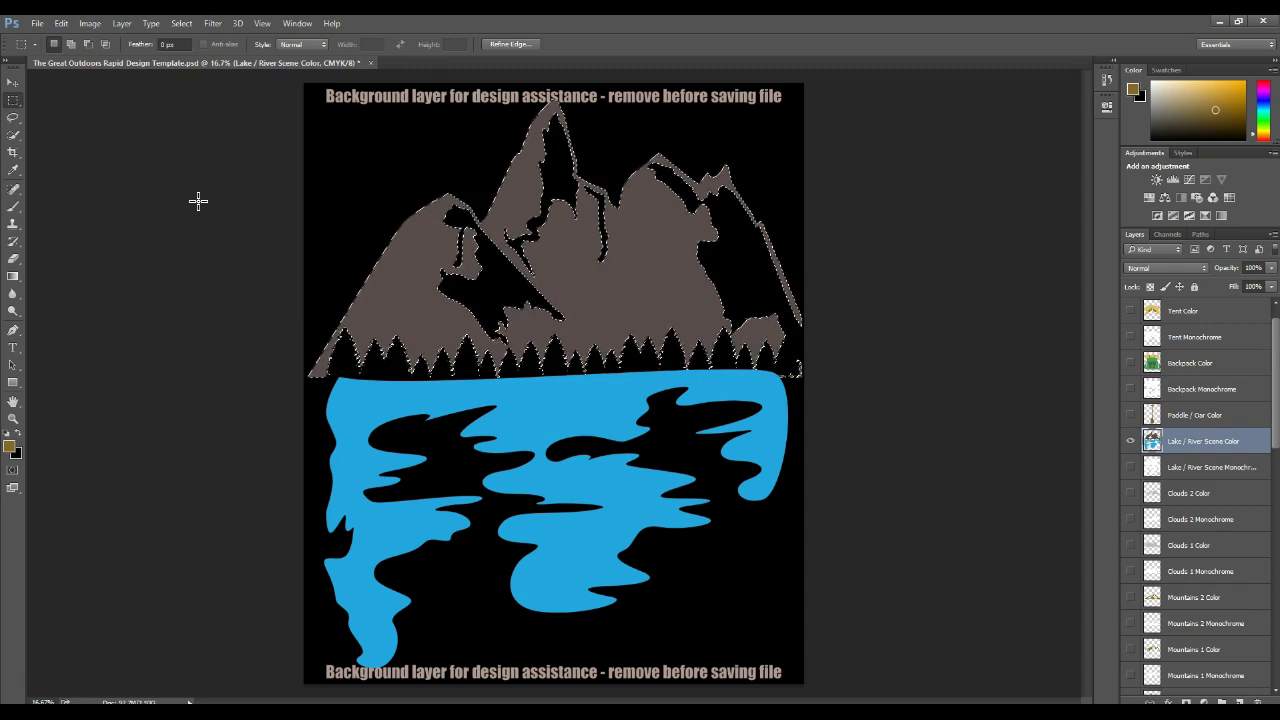
# Lighten the selected mountains with Hue/Saturation, then deselect them and show the Paddle / Oar Color layer again.
pyautogui.click(89, 24)
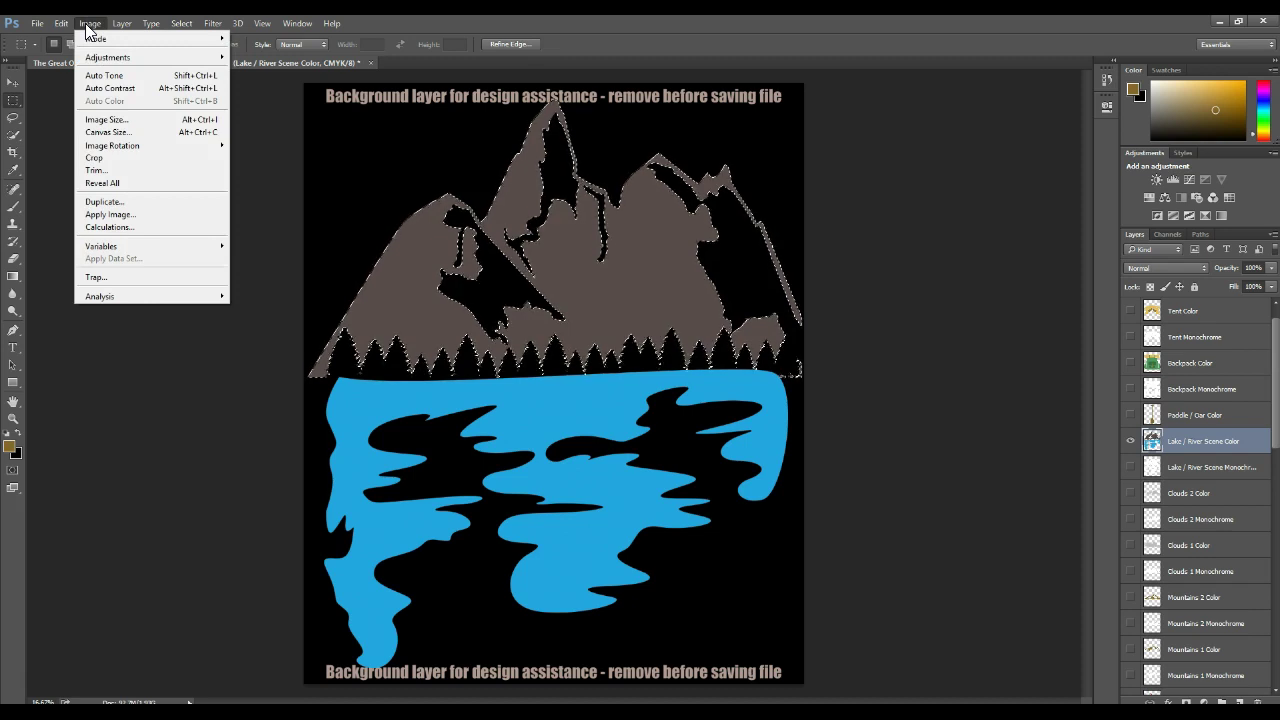
pyautogui.moveTo(220, 58)
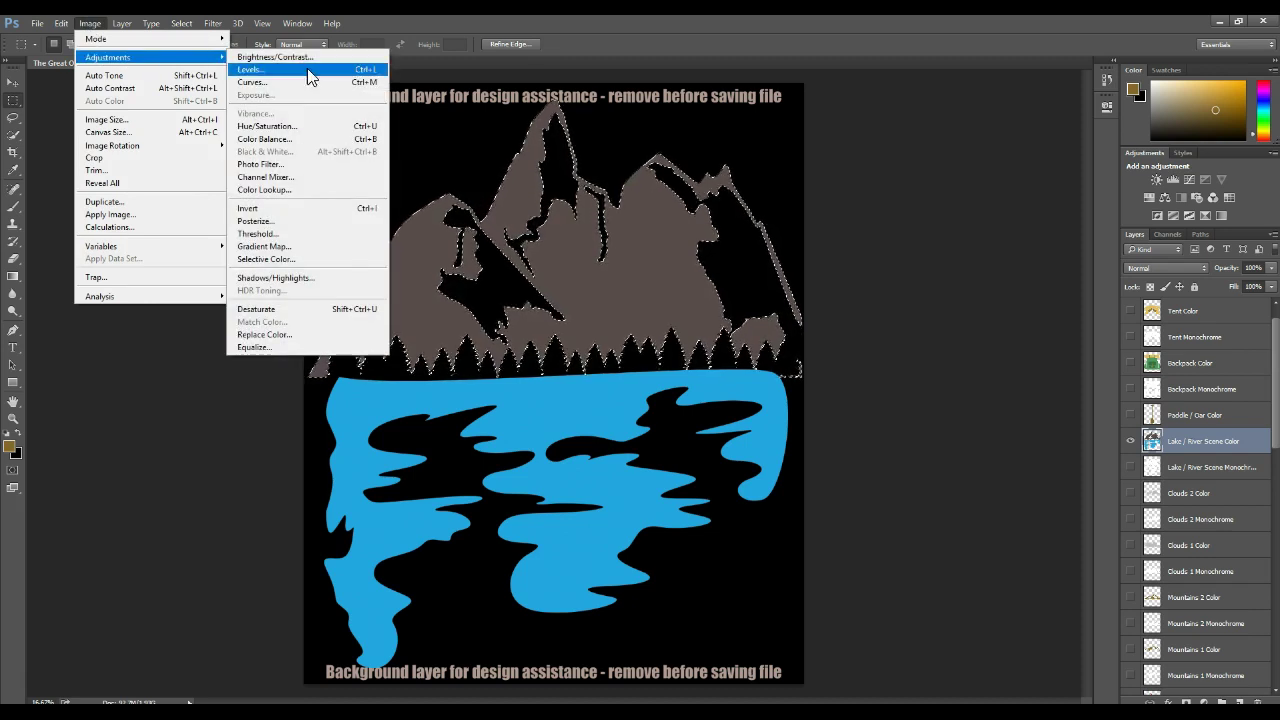
pyautogui.click(342, 127)
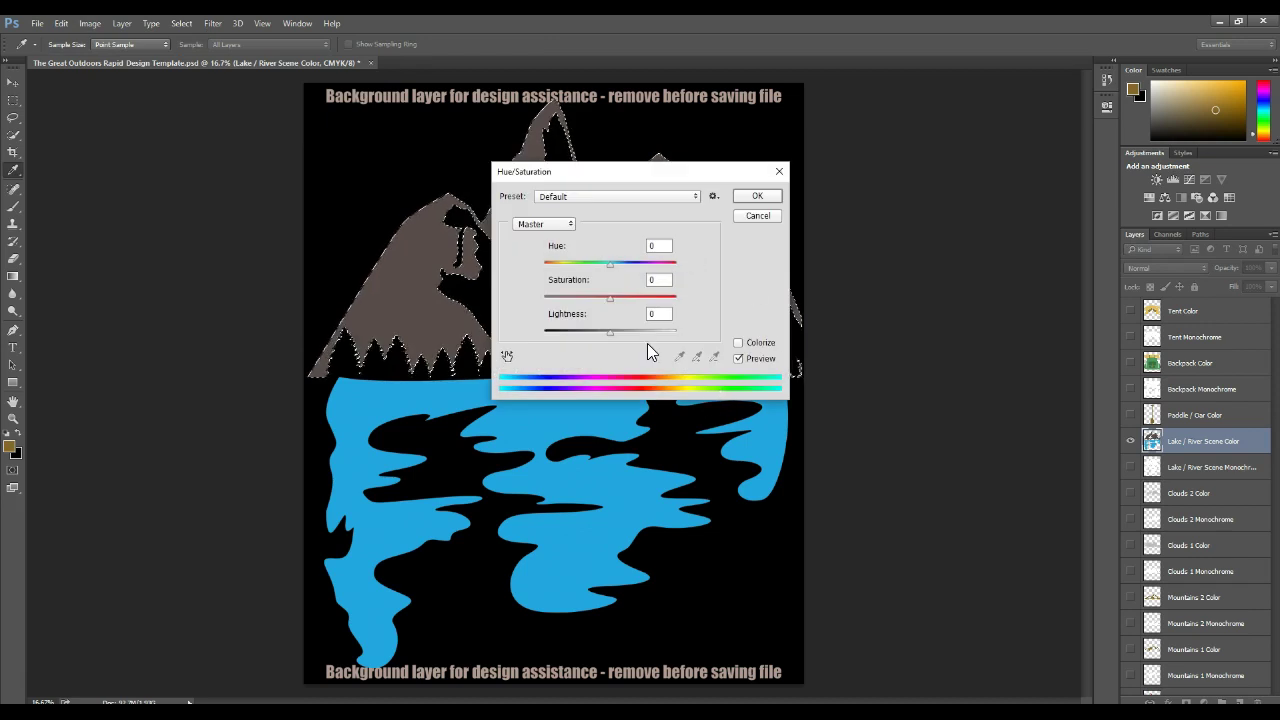
pyautogui.moveTo(609, 333); pyautogui.dragTo(634, 336)
pyautogui.click(757, 196)
pyautogui.hotkey('ctrl', 'd')
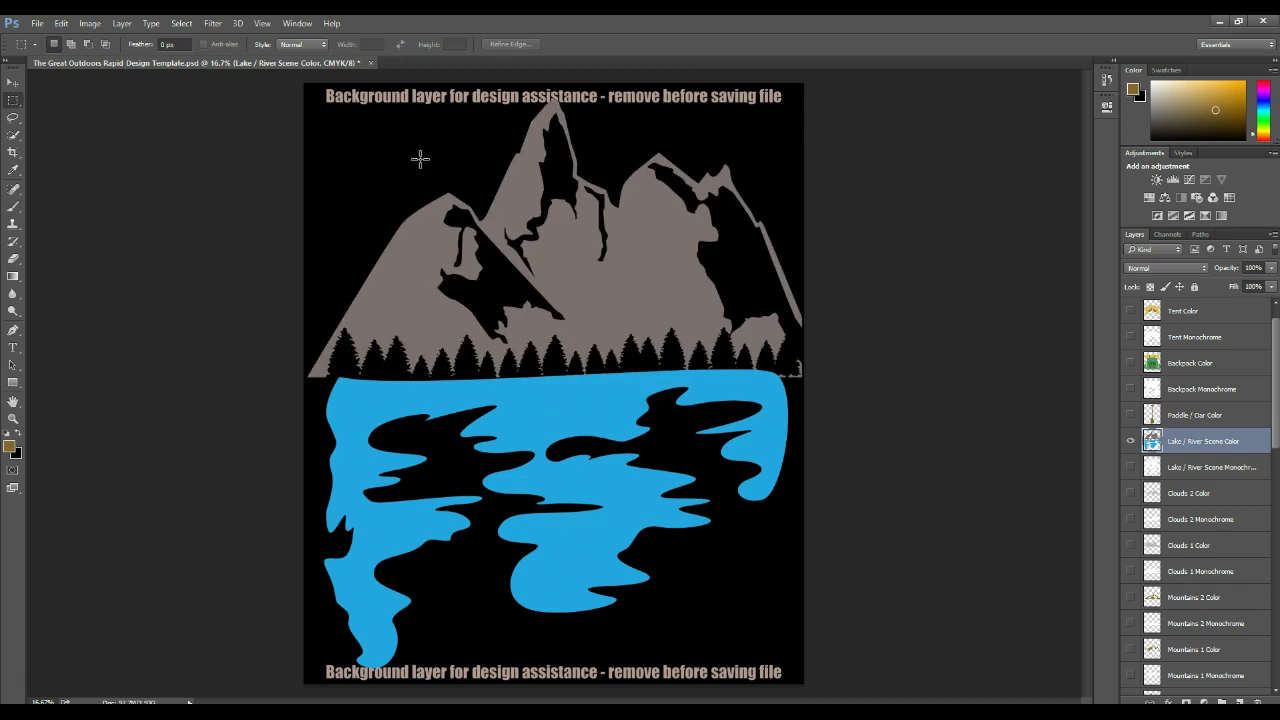
pyautogui.click(1130, 415)
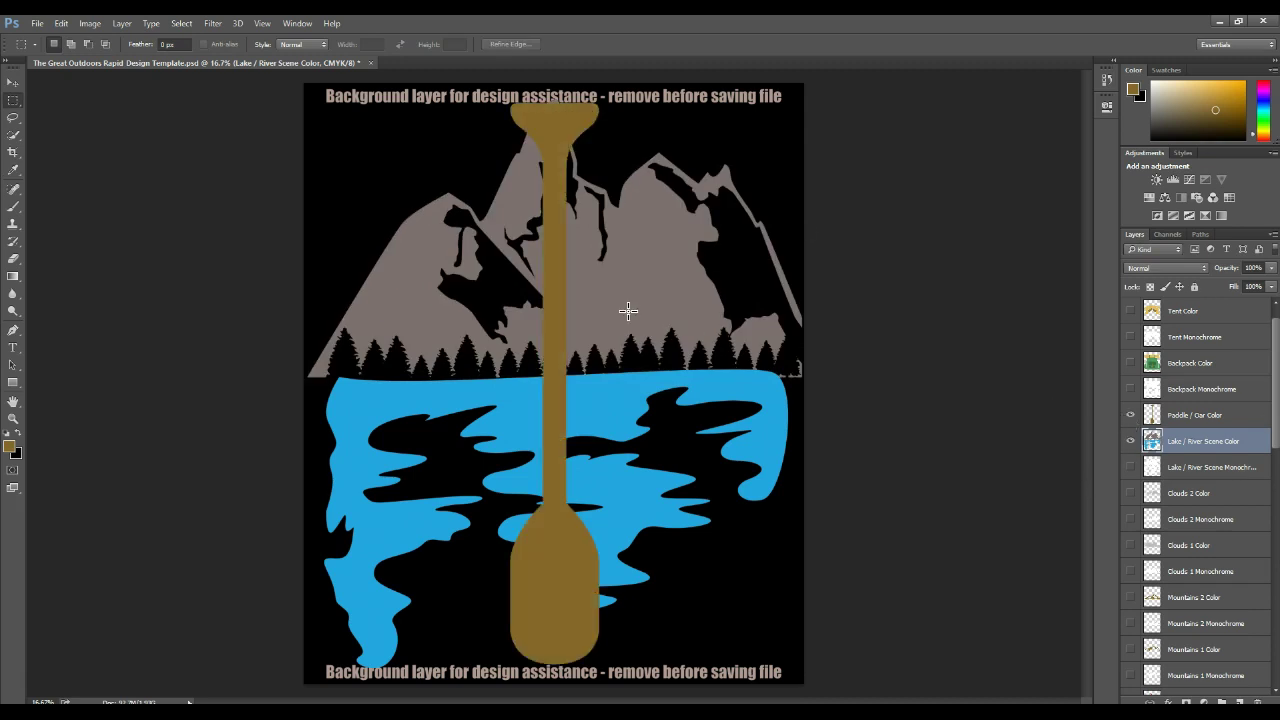
pyautogui.hotkey('ctrl', 't')
pyautogui.moveTo(886, 86); pyautogui.dragTo(938, 153)
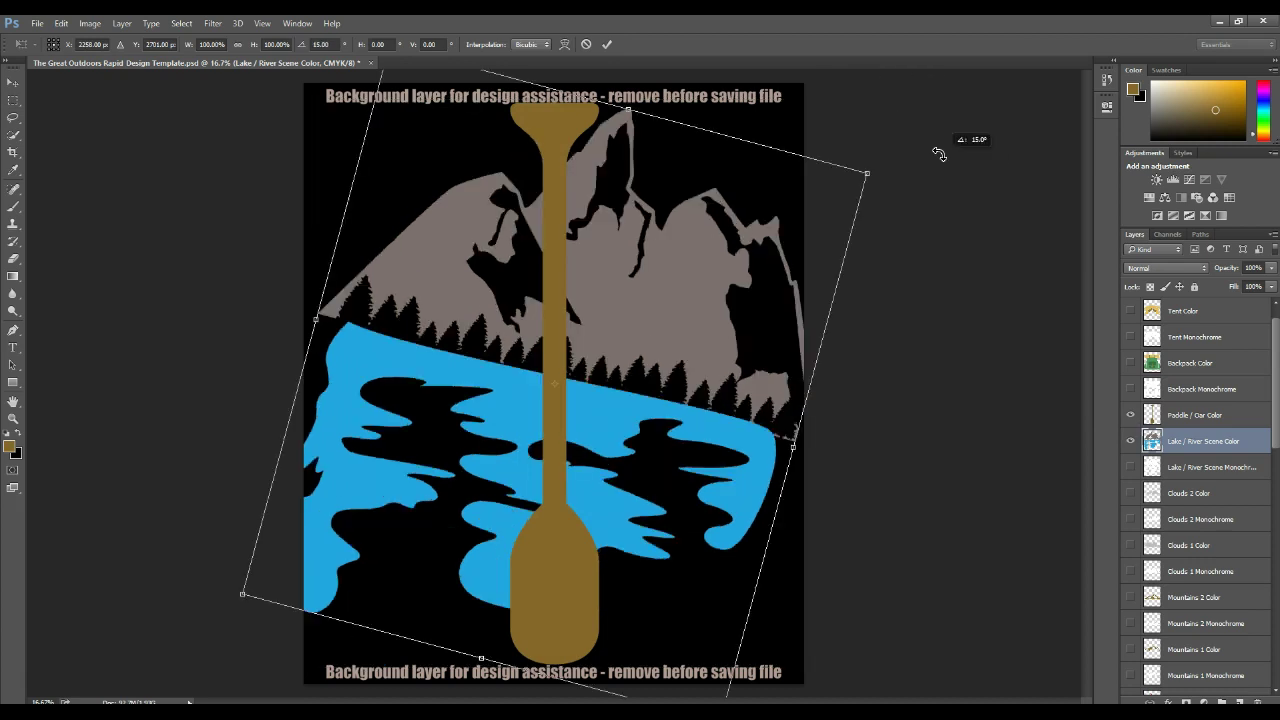
pyautogui.hotkey('ctrl', 'z')
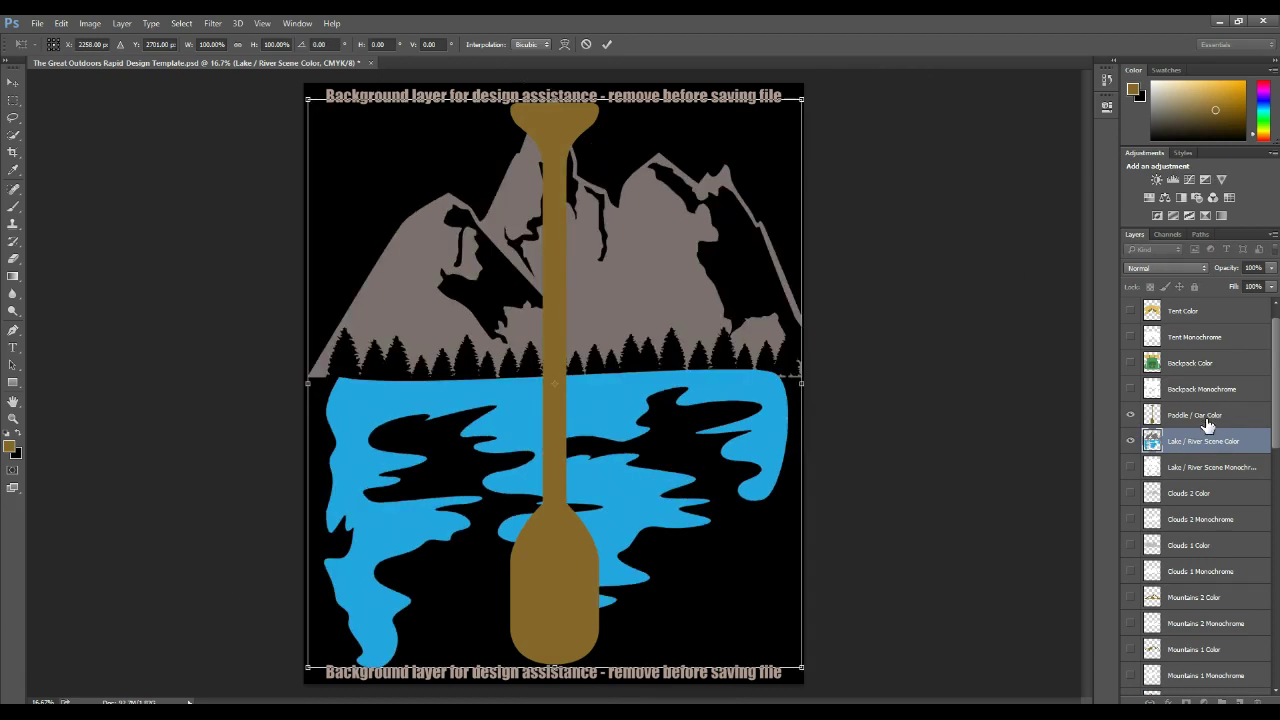
pyautogui.press('v')
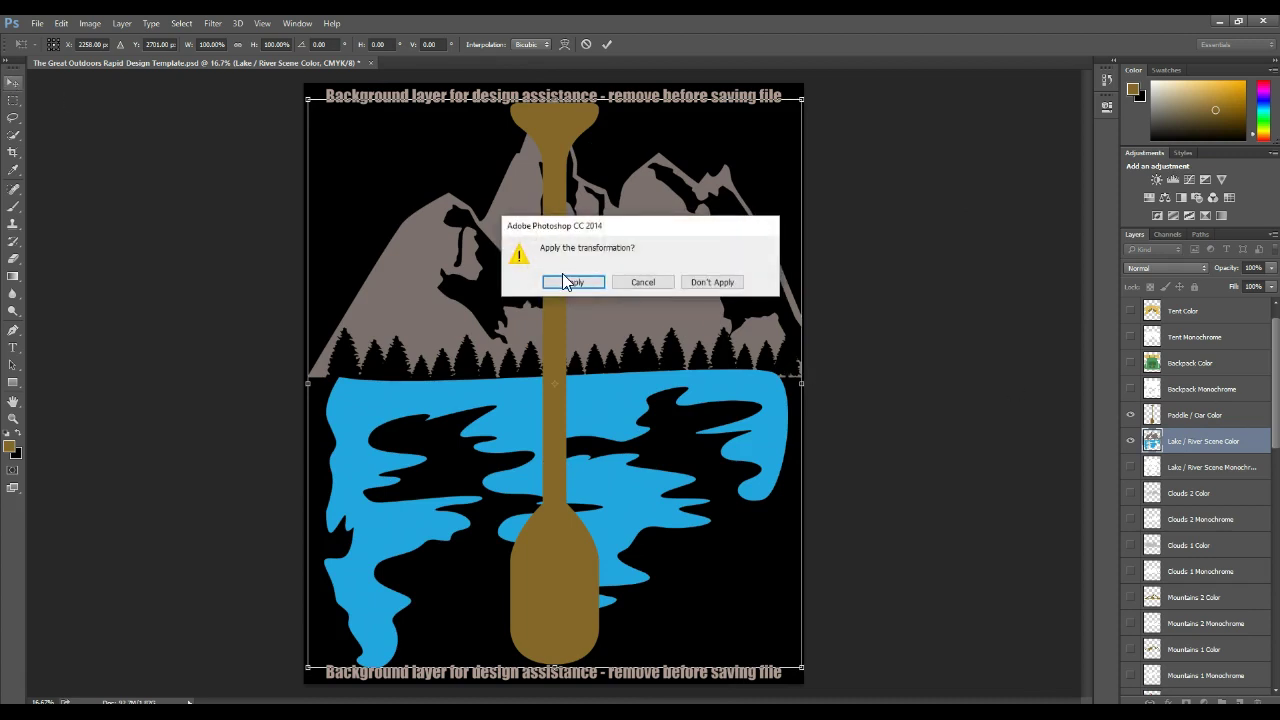
pyautogui.click(573, 282)
# Rotate the paddle on the Paddle / Oar Color layer 45° clockwise and move it slightly down.
pyautogui.click(1195, 415)
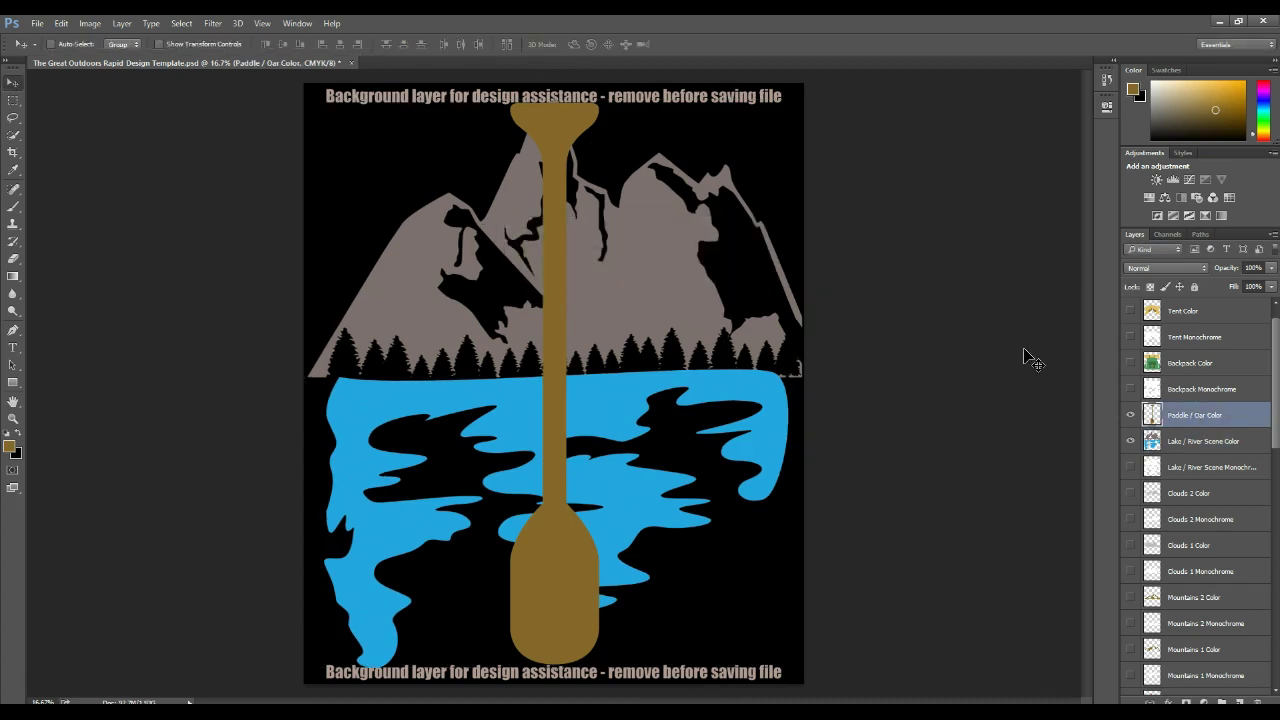
pyautogui.hotkey('ctrl', 't')
pyautogui.moveTo(751, 120); pyautogui.dragTo(966, 292)
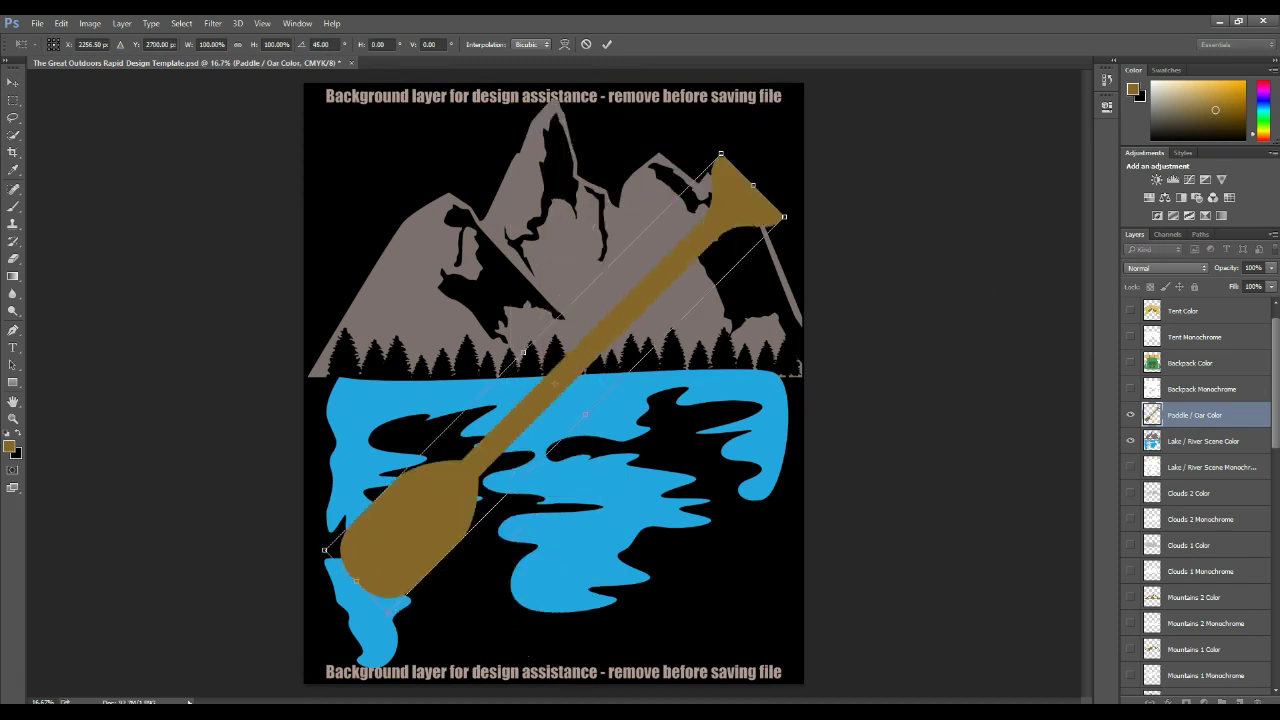
pyautogui.click(6, 83)
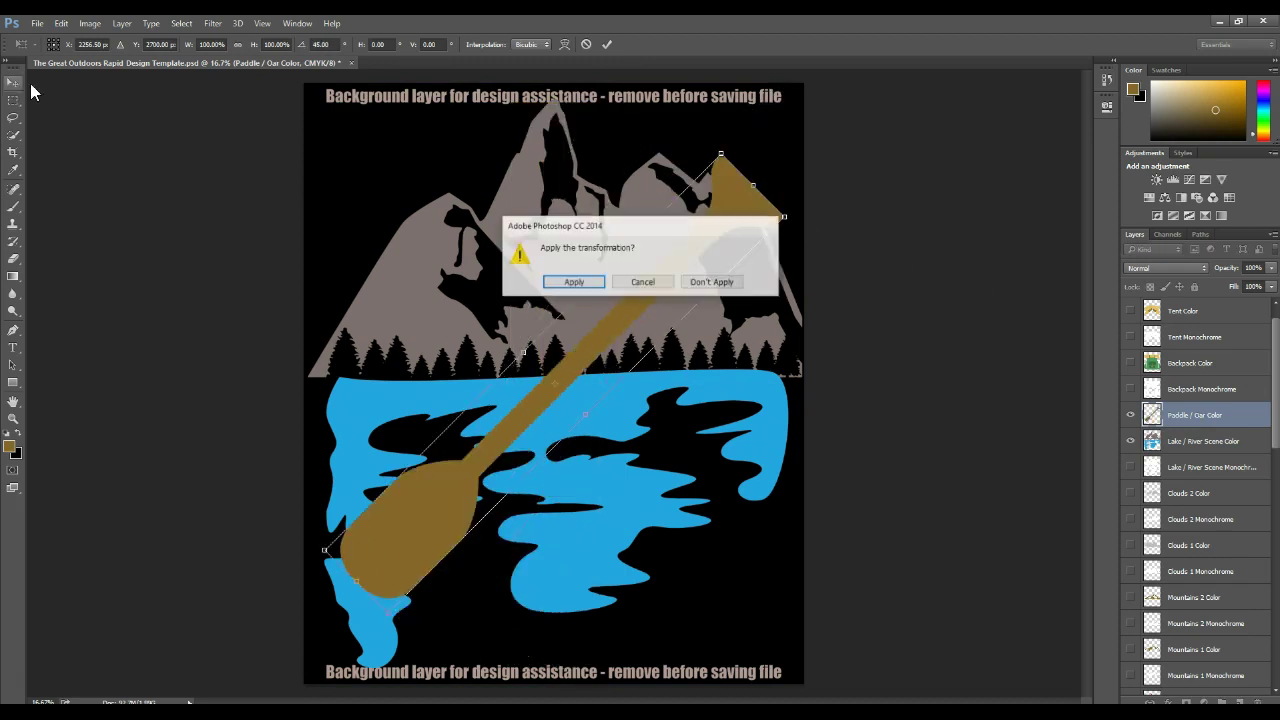
pyautogui.click(590, 282)
pyautogui.moveTo(691, 223); pyautogui.dragTo(690, 259)
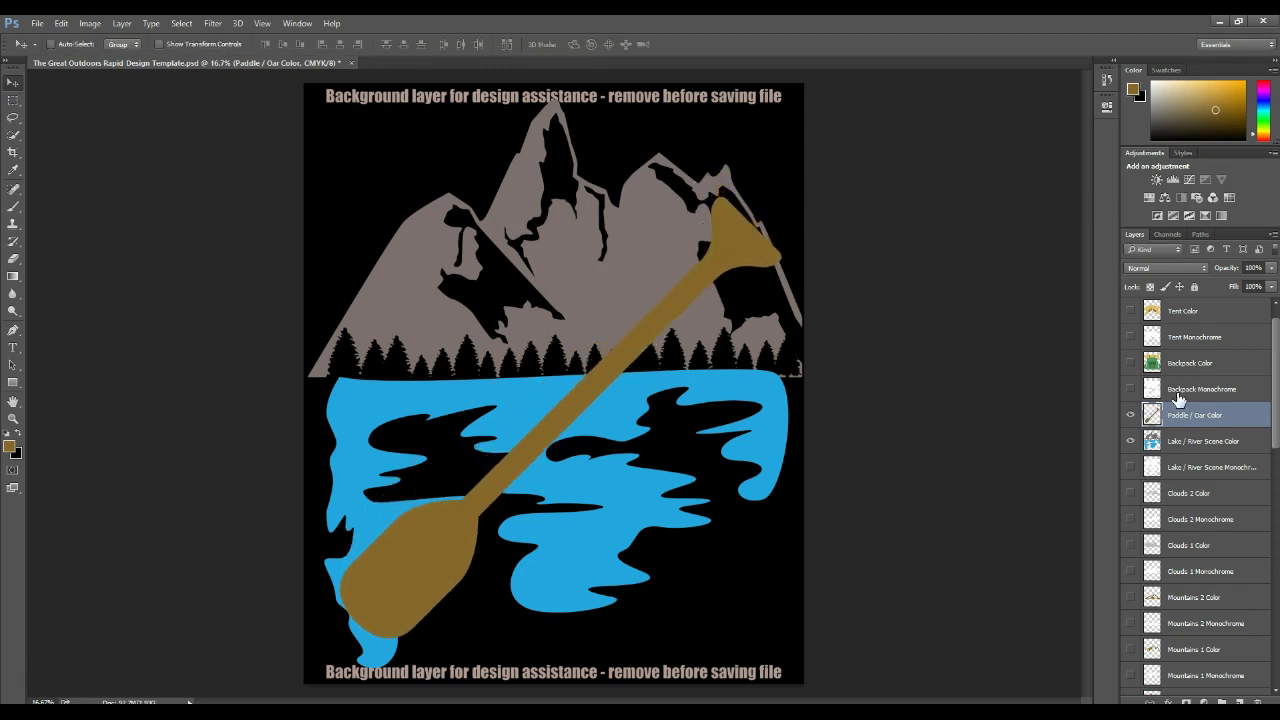
# Duplicate the Paddle / Oar Color layer and rotate the copy -90° so the two paddles cross.
pyautogui.rightClick(1195, 425)
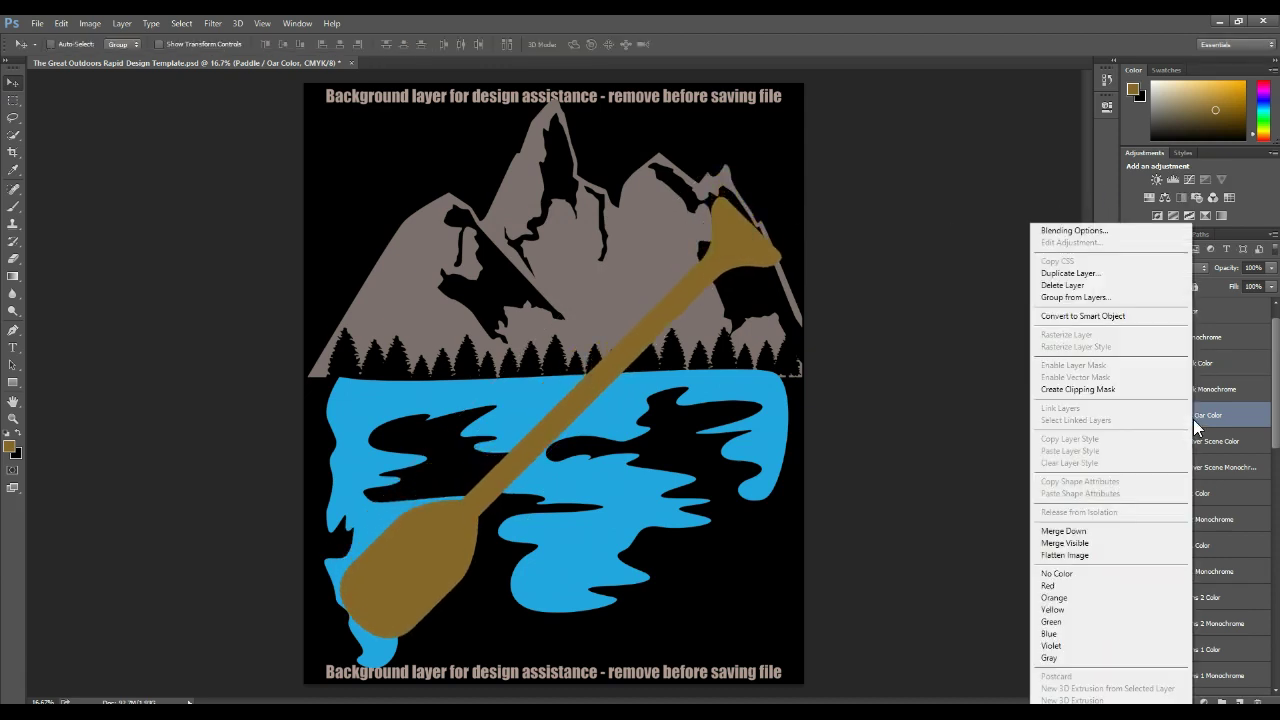
pyautogui.click(1134, 274)
pyautogui.click(745, 230)
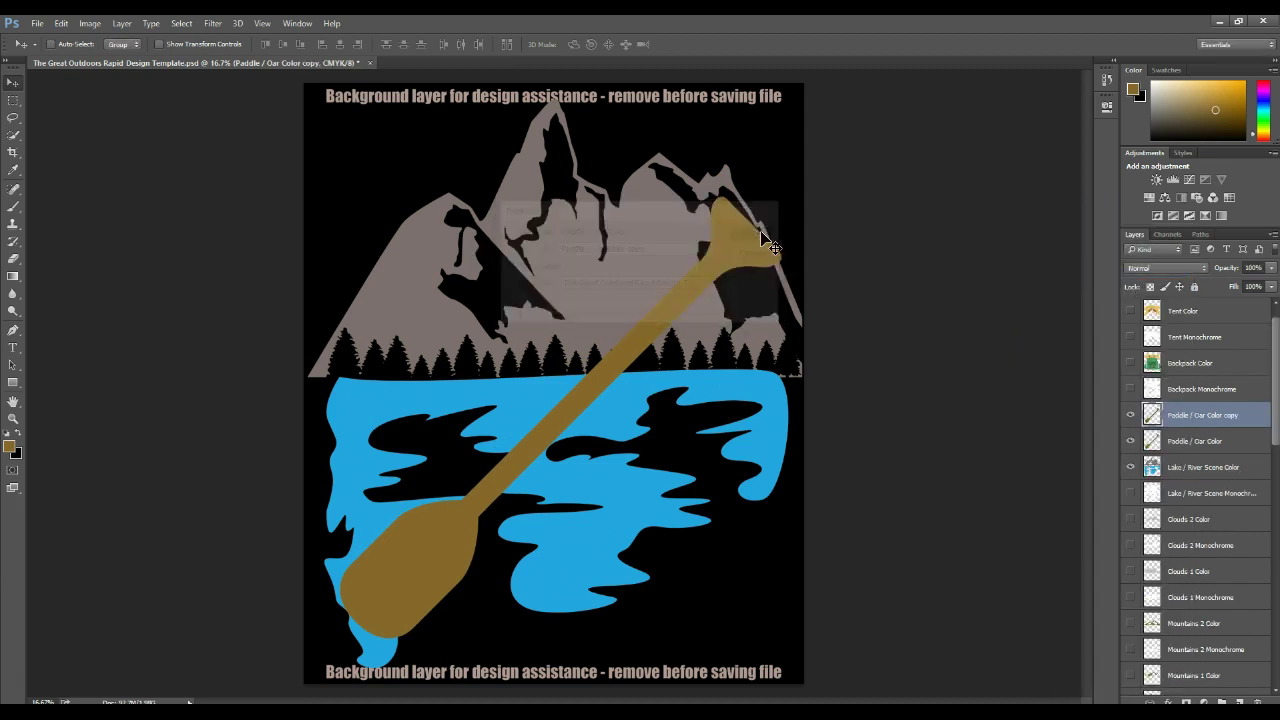
pyautogui.hotkey('ctrl', 't')
pyautogui.moveTo(866, 186); pyautogui.dragTo(376, 152)
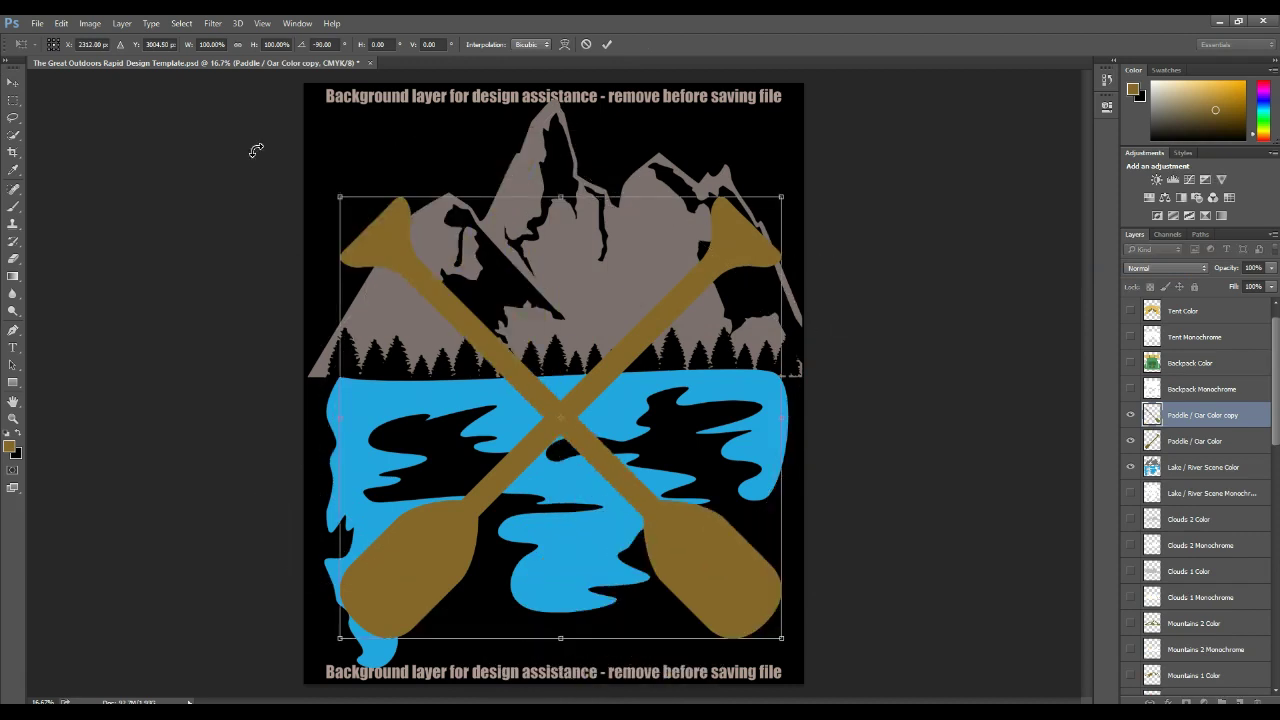
pyautogui.click(13, 82)
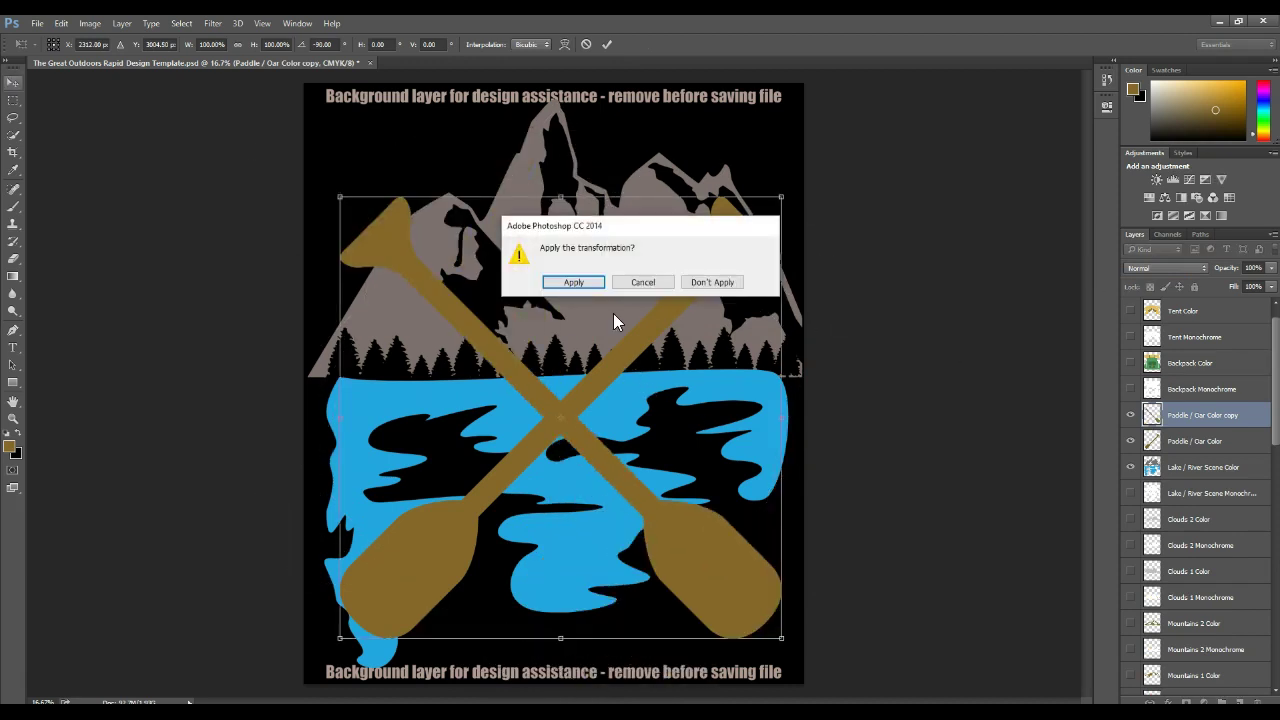
pyautogui.click(575, 282)
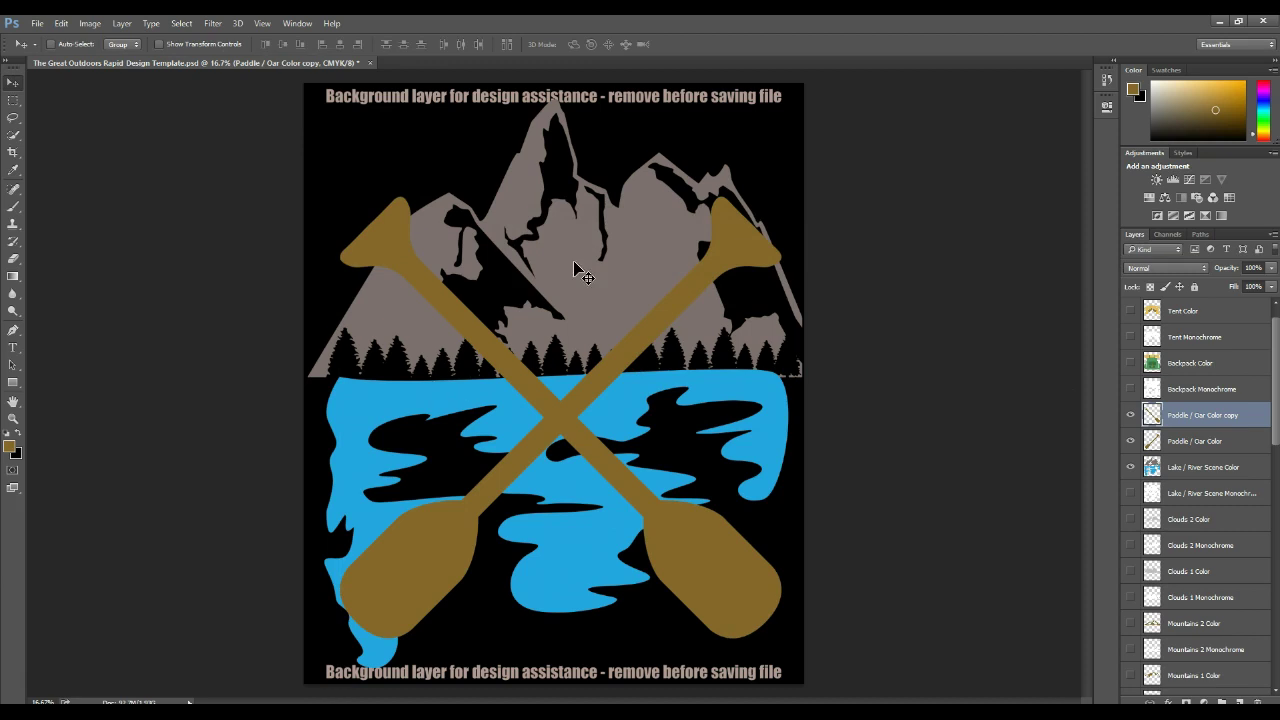
# Duplicate the Paddle / Oar Color copy layer and give the duplicate a 20 px black outside stroke.
pyautogui.rightClick(1196, 417)
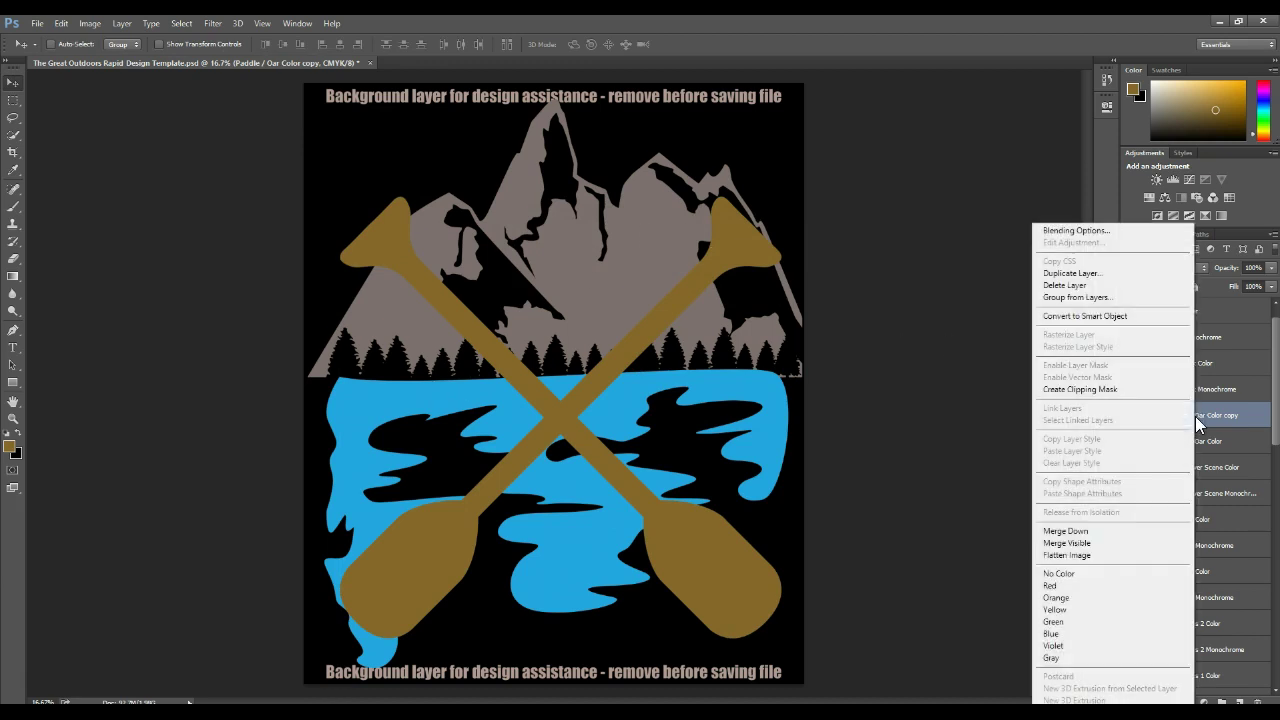
pyautogui.click(1157, 281)
pyautogui.click(756, 233)
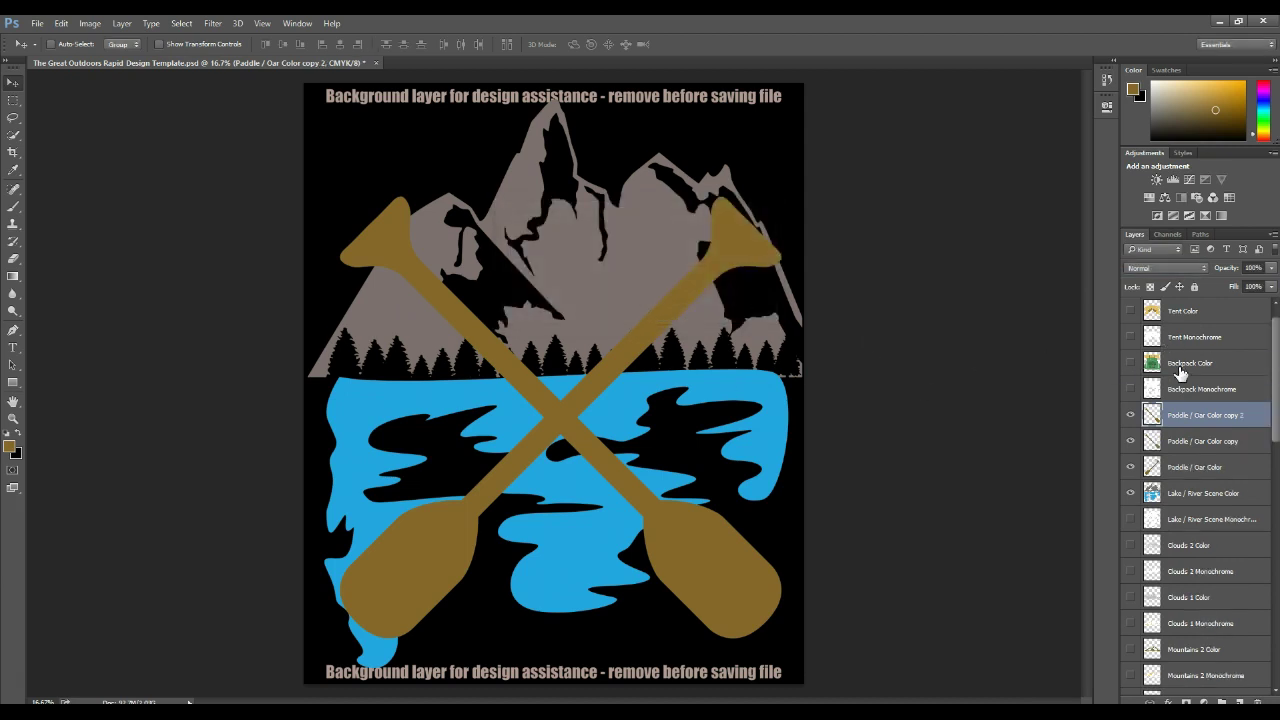
pyautogui.click(130, 26)
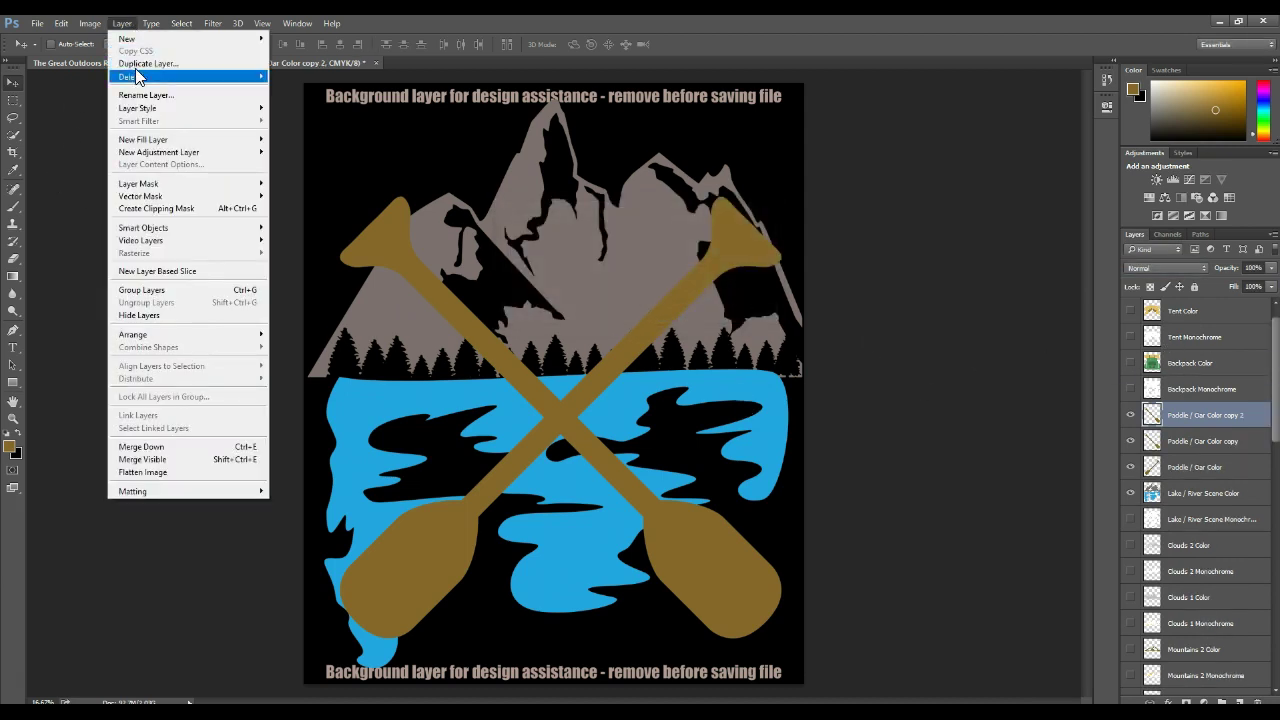
pyautogui.moveTo(150, 108)
pyautogui.click(330, 139)
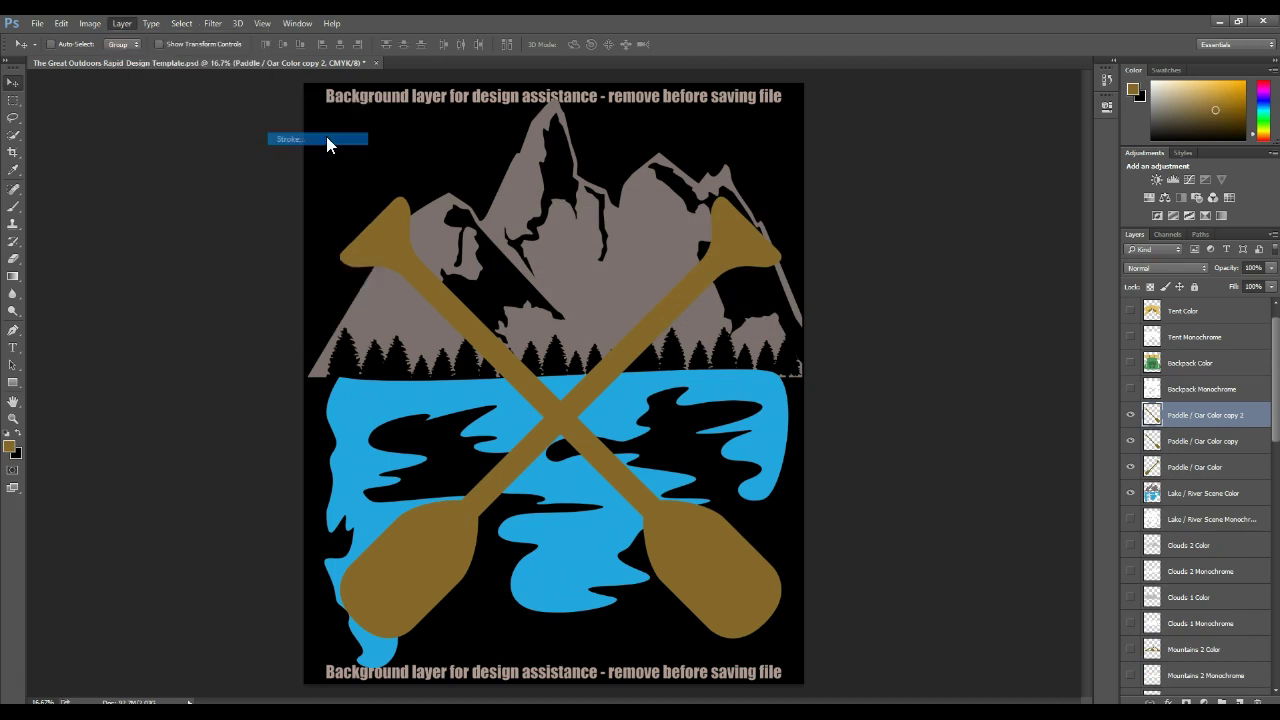
pyautogui.write('20')
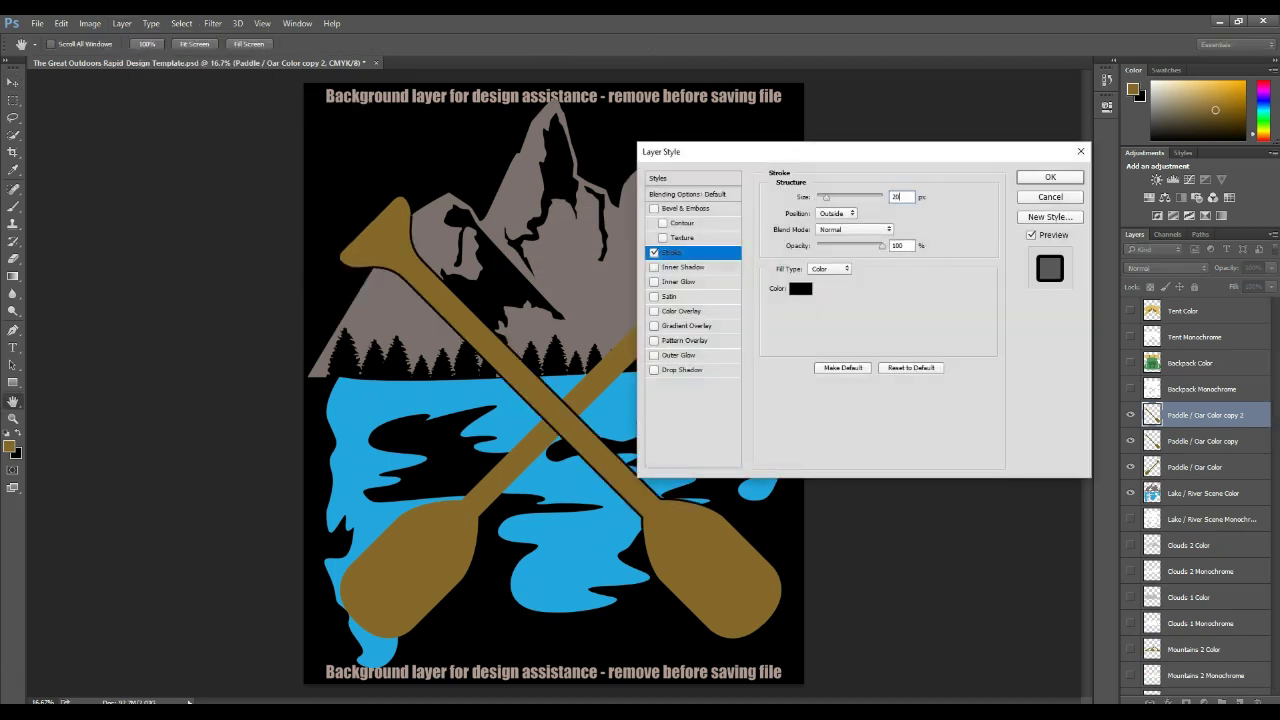
pyautogui.press('Return')
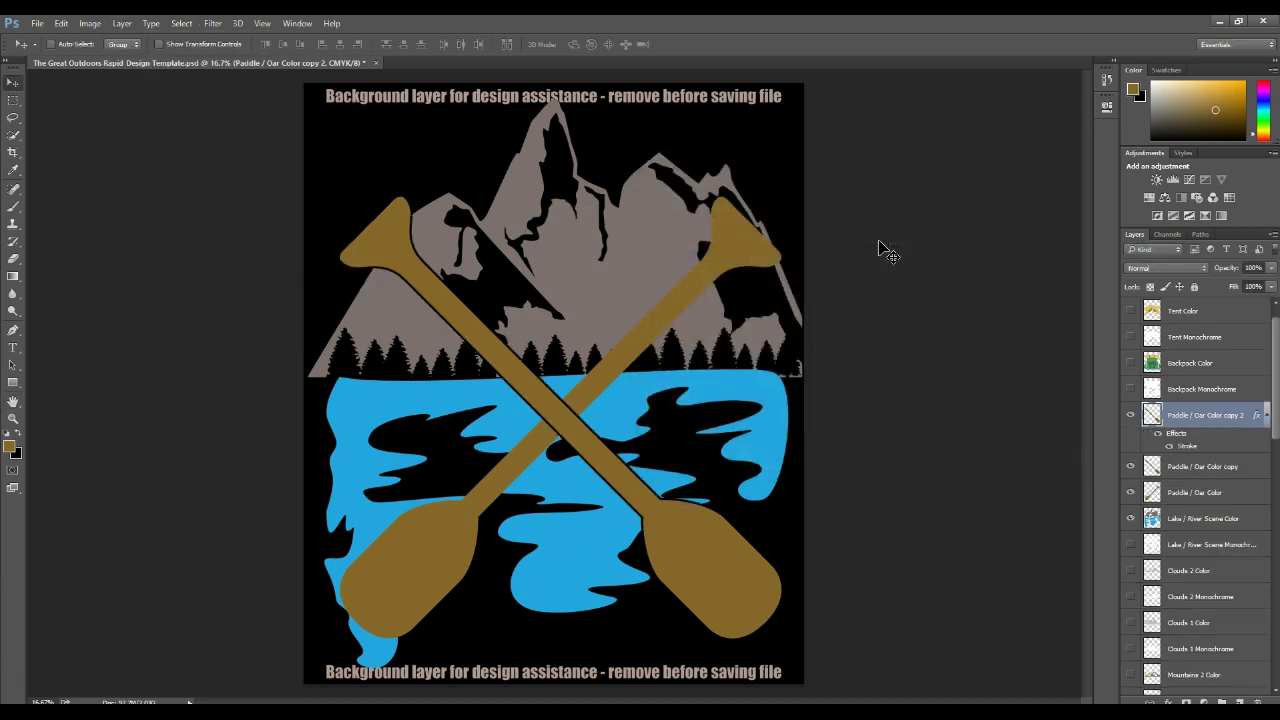
# Rasterize the layer style of the stroked Paddle / Oar Color copy 2 layer and load its outline as a selection.
pyautogui.rightClick(1220, 427)
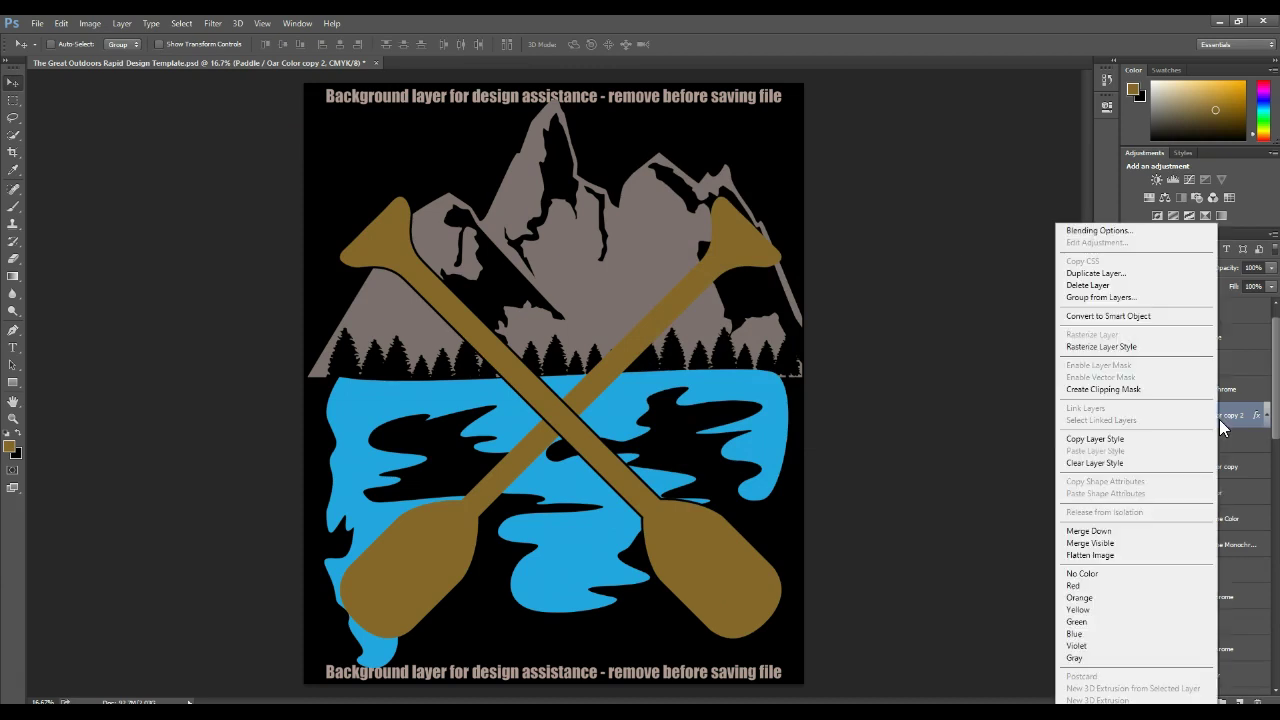
pyautogui.click(1168, 346)
pyautogui.keyDown('ctrl'); pyautogui.click(1155, 420); pyautogui.keyUp('ctrl')
# Cut the selected outline out of the Paddle / Oar Color layer, deselect, and hide Paddle / Oar Color copy 2.
pyautogui.click(1192, 468)
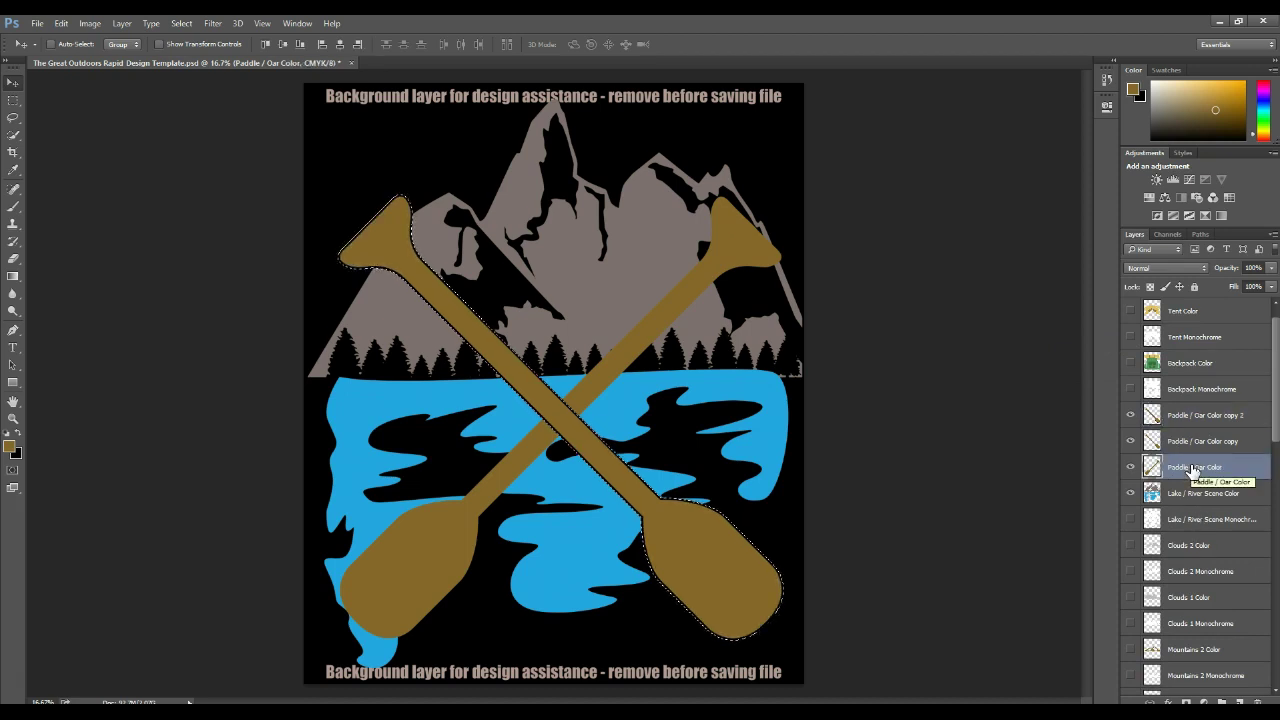
pyautogui.click(13, 100)
pyautogui.click(120, 129)
pyautogui.click(1130, 415)
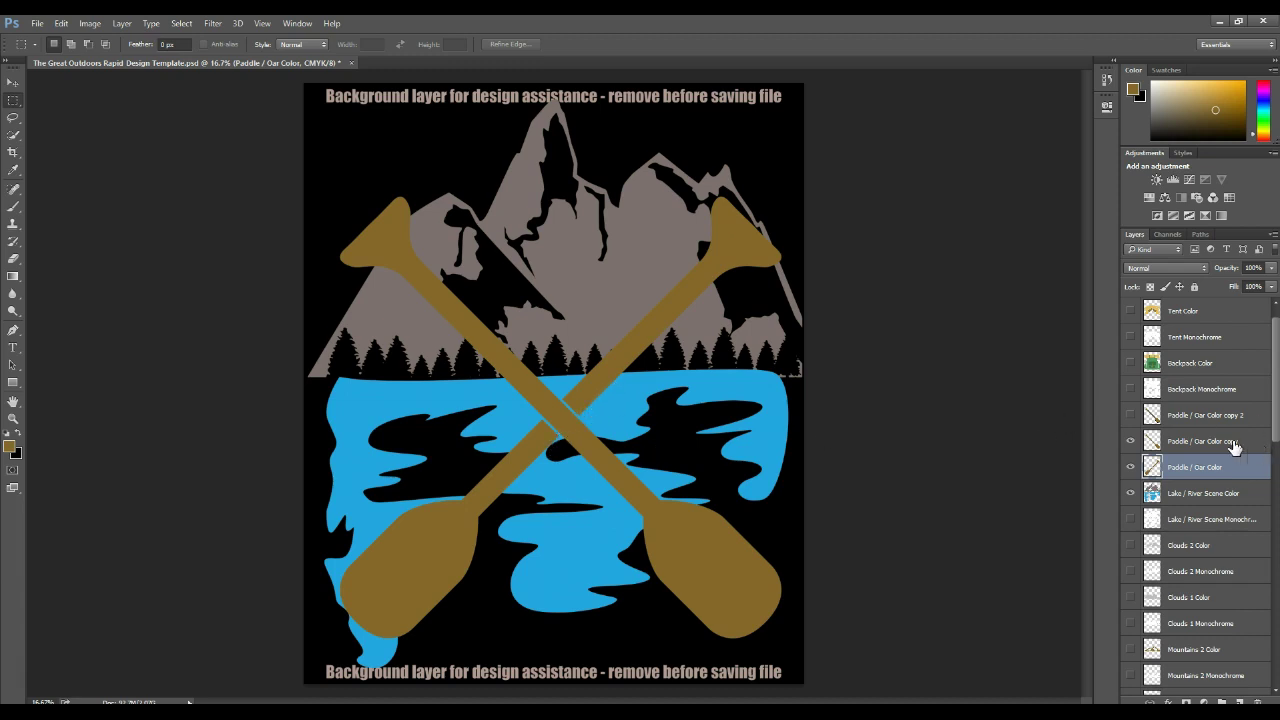
# Merge the Paddle / Oar Color and Paddle / Oar Color copy layers and duplicate the merged crossed paddles.
pyautogui.rightClick(1211, 450)
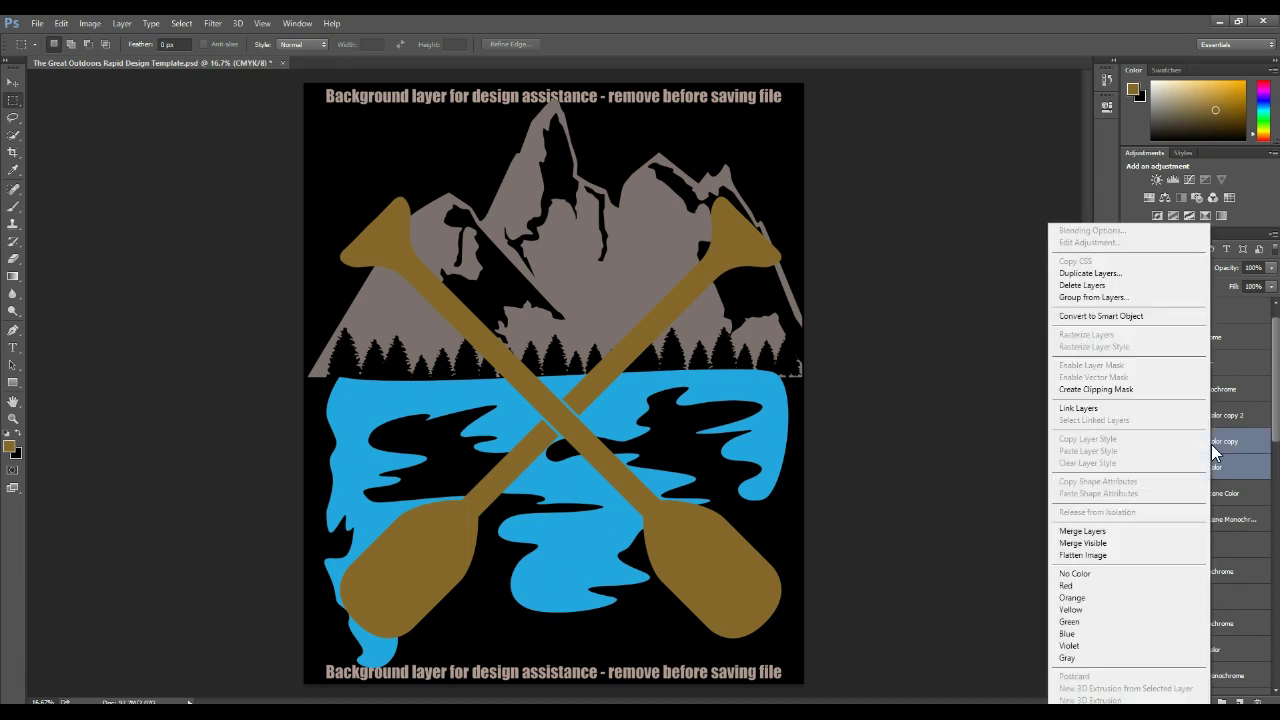
pyautogui.click(1141, 538)
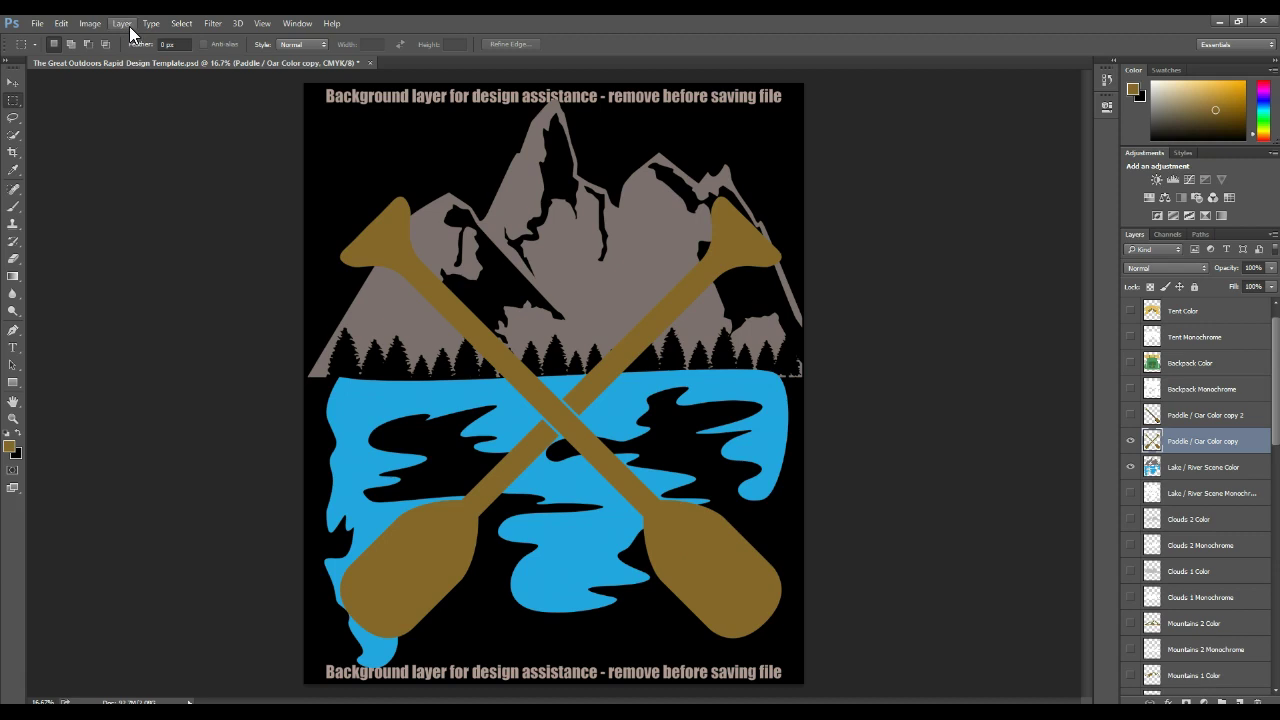
pyautogui.rightClick(1216, 446)
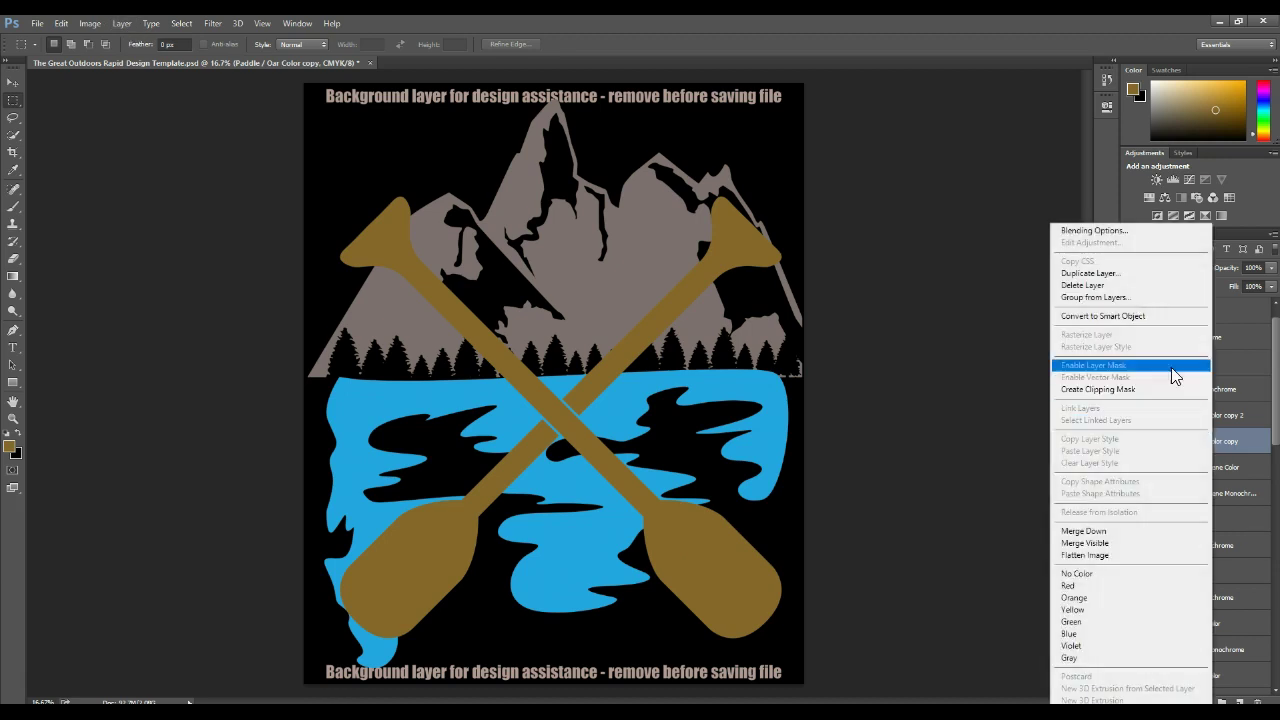
pyautogui.click(1143, 280)
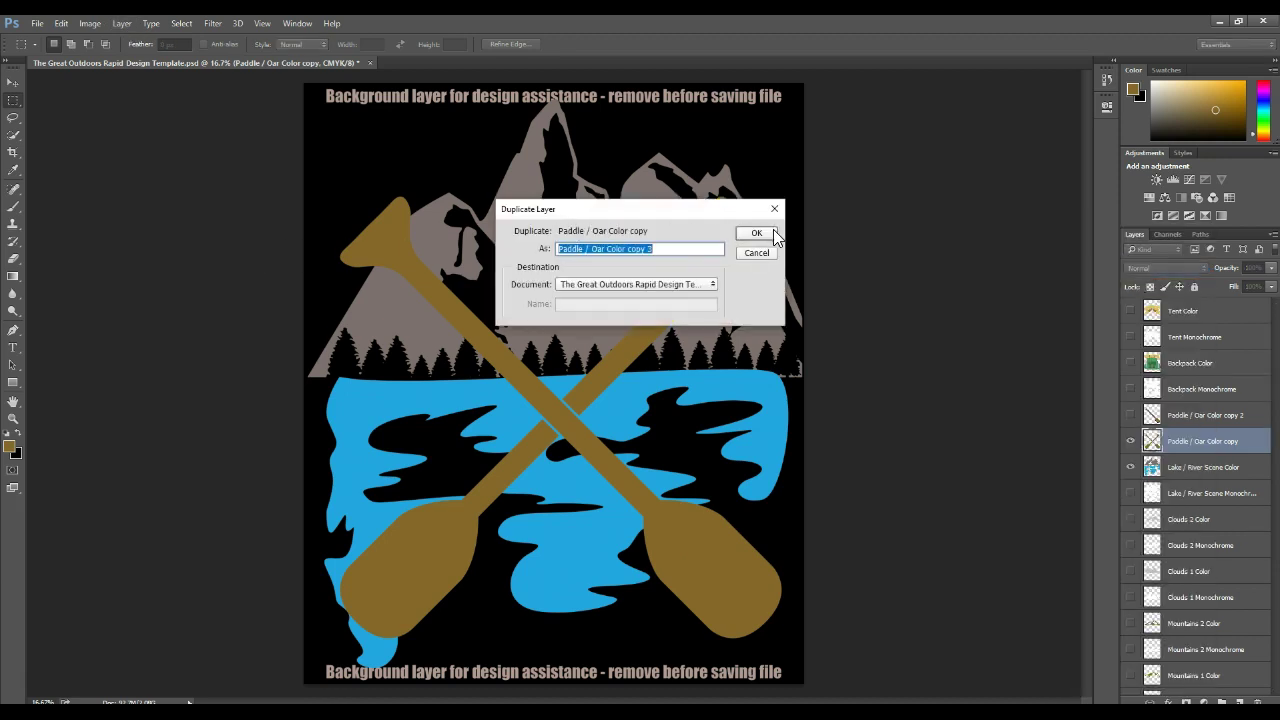
pyautogui.click(757, 234)
# Add a 20 px black stroke to the duplicated crossed-paddles layer.
pyautogui.click(121, 23)
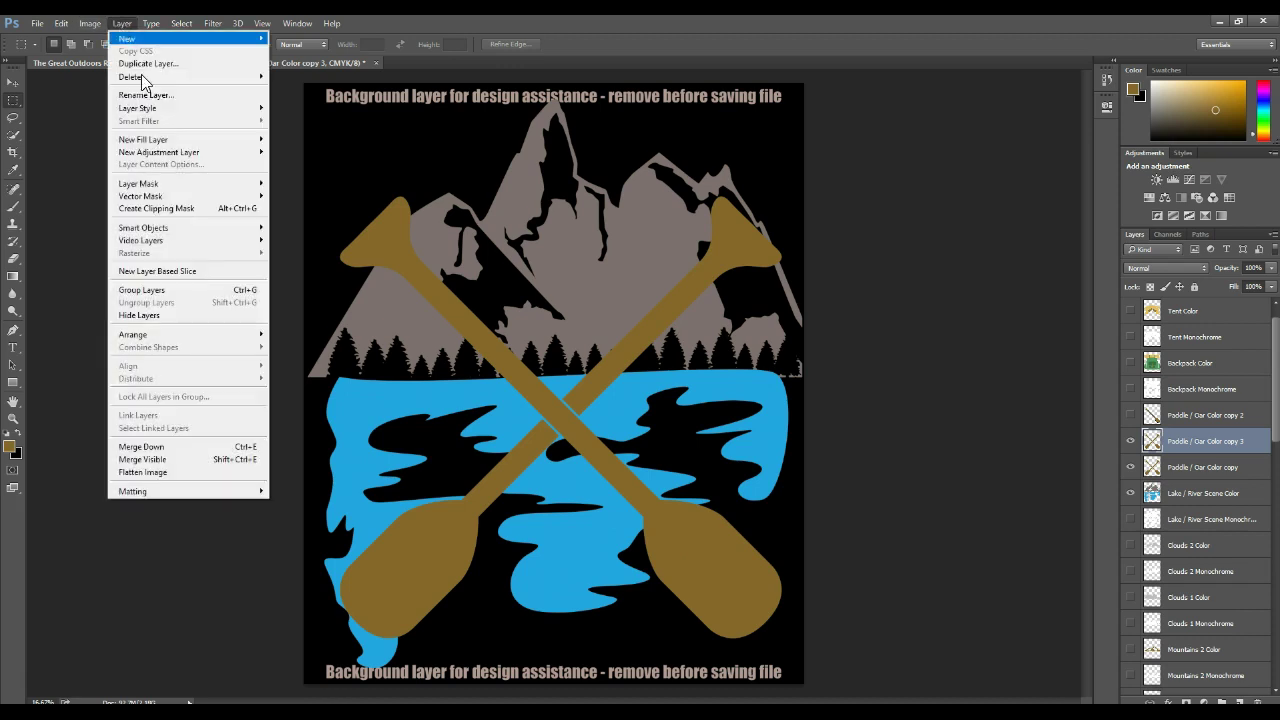
pyautogui.moveTo(197, 110)
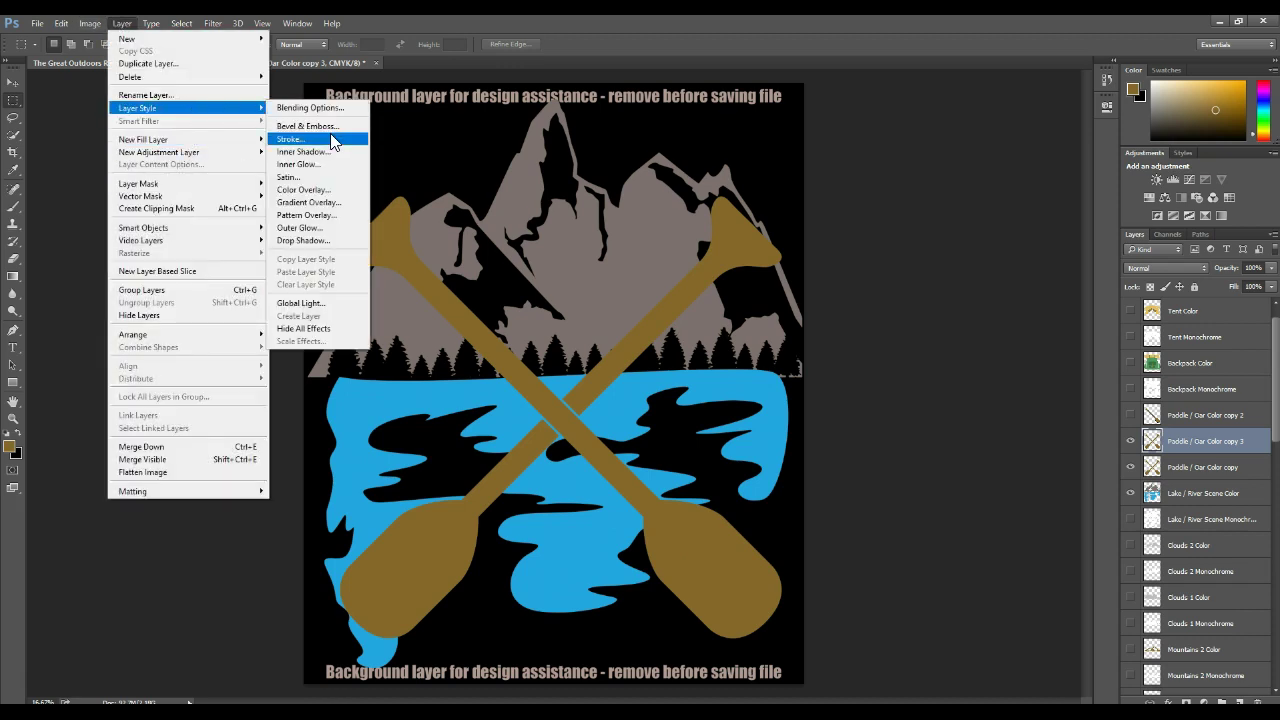
pyautogui.click(320, 132)
pyautogui.write('20')
pyautogui.press('Return')
pyautogui.press('m')
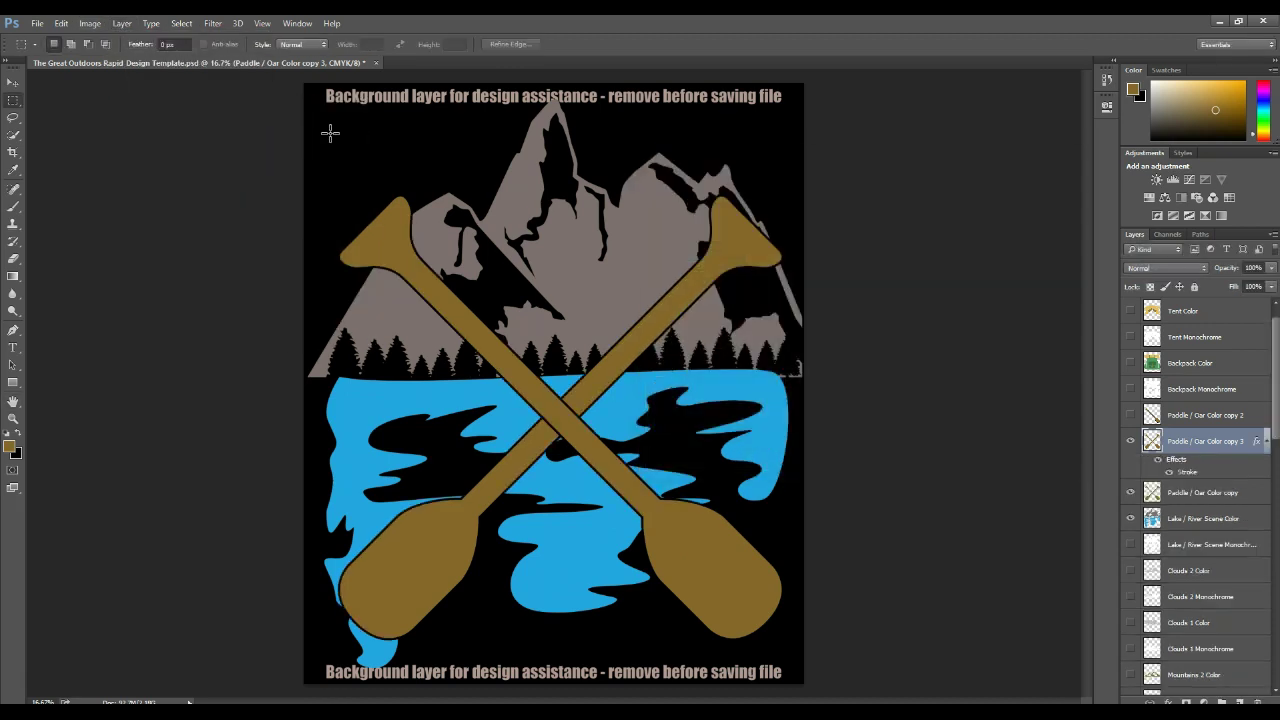
# Rasterize the layer style of Paddle / Oar Color copy 3, load its outline as a selection, and hide that layer.
pyautogui.rightClick(1238, 443)
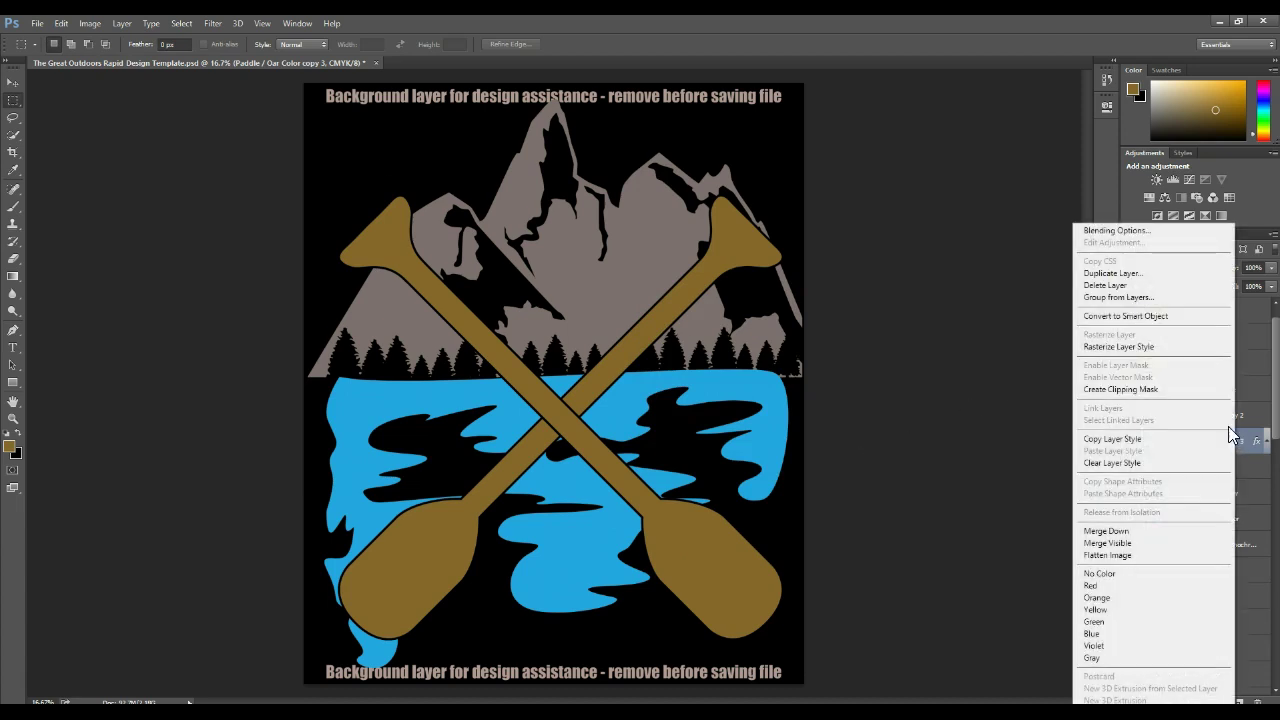
pyautogui.click(1186, 349)
pyautogui.keyDown('ctrl'); pyautogui.click(1158, 445); pyautogui.keyUp('ctrl')
pyautogui.click(1131, 441)
# Delete the selected paddle outline from the Lake / River Scene Color layer and deselect it.
pyautogui.click(1183, 495)
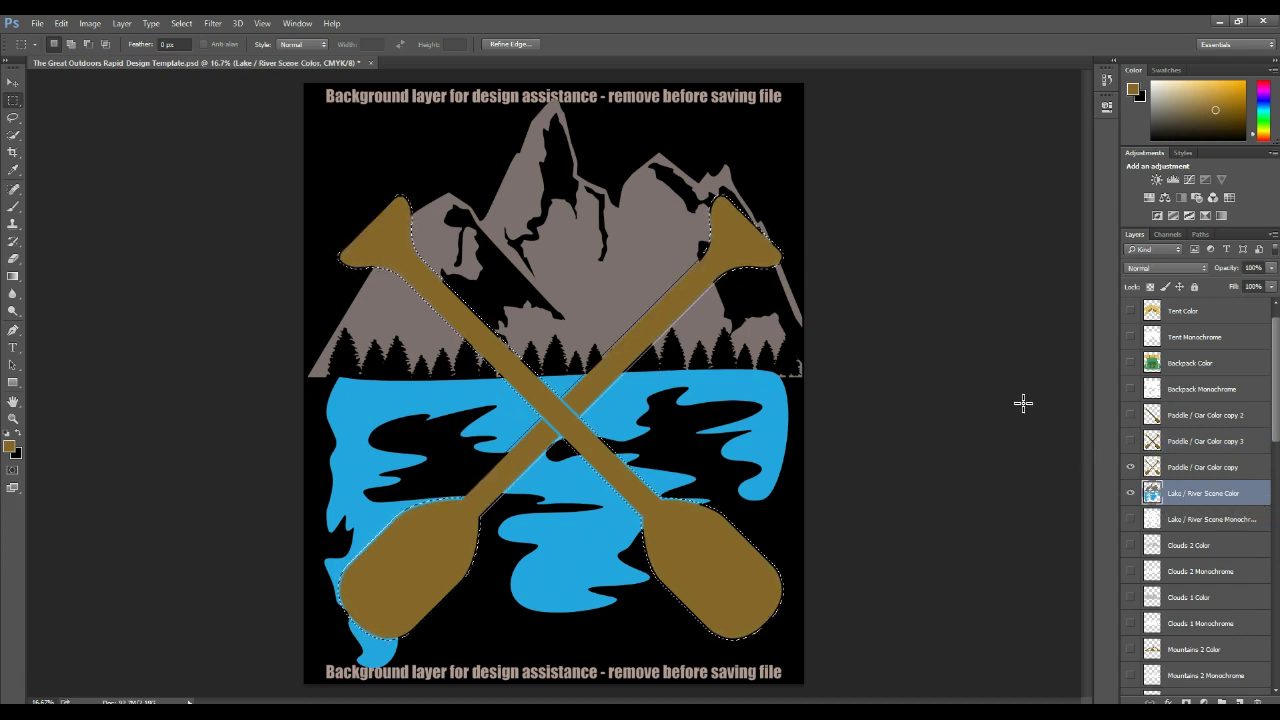
pyautogui.press('Delete')
pyautogui.hotkey('ctrl', 'd')
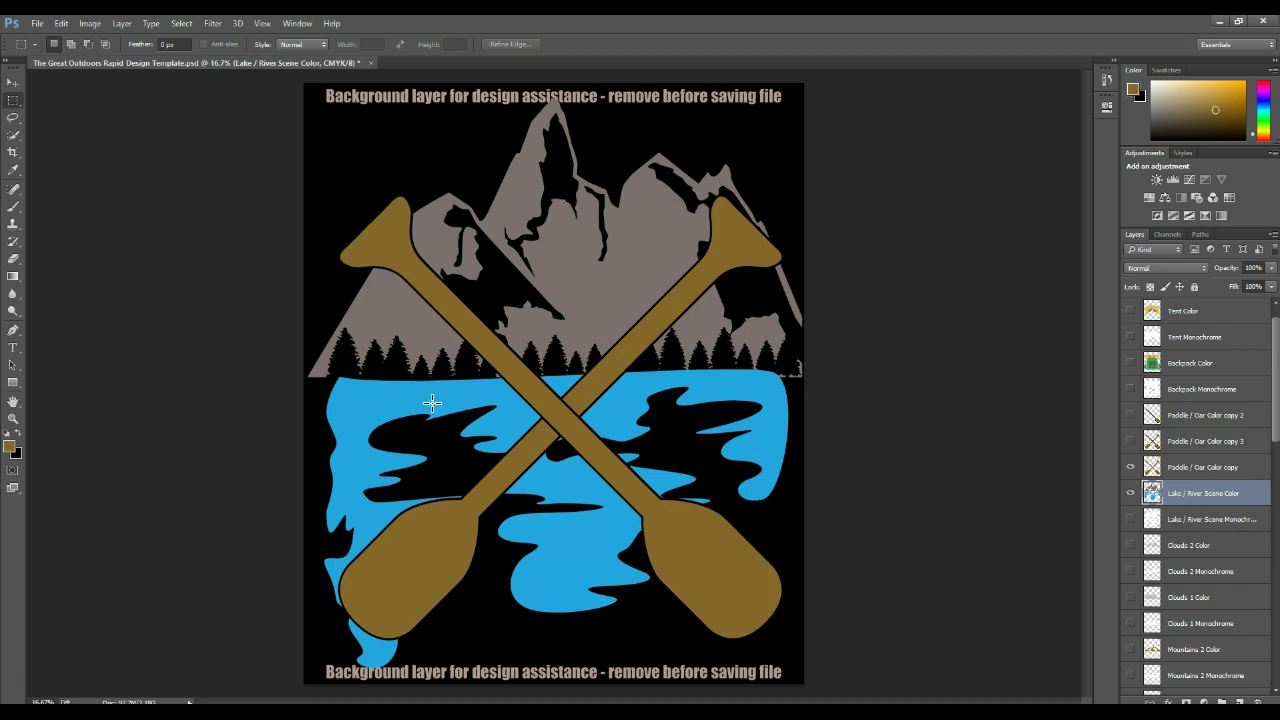
# Temporarily hide the Black background layer to examine the transparent gaps around the paddles and scenery, and show it again.
pyautogui.scroll(-3, 1258, 515)
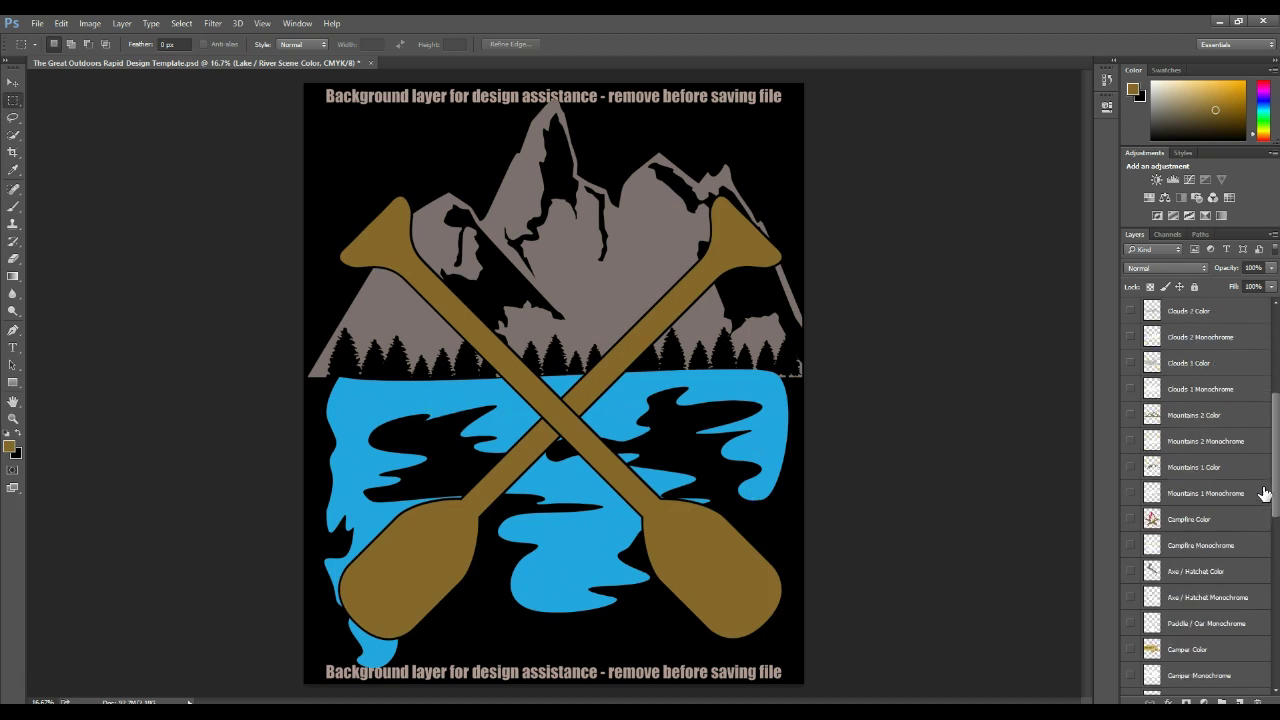
pyautogui.moveTo(1277, 472); pyautogui.dragTo(1268, 677)
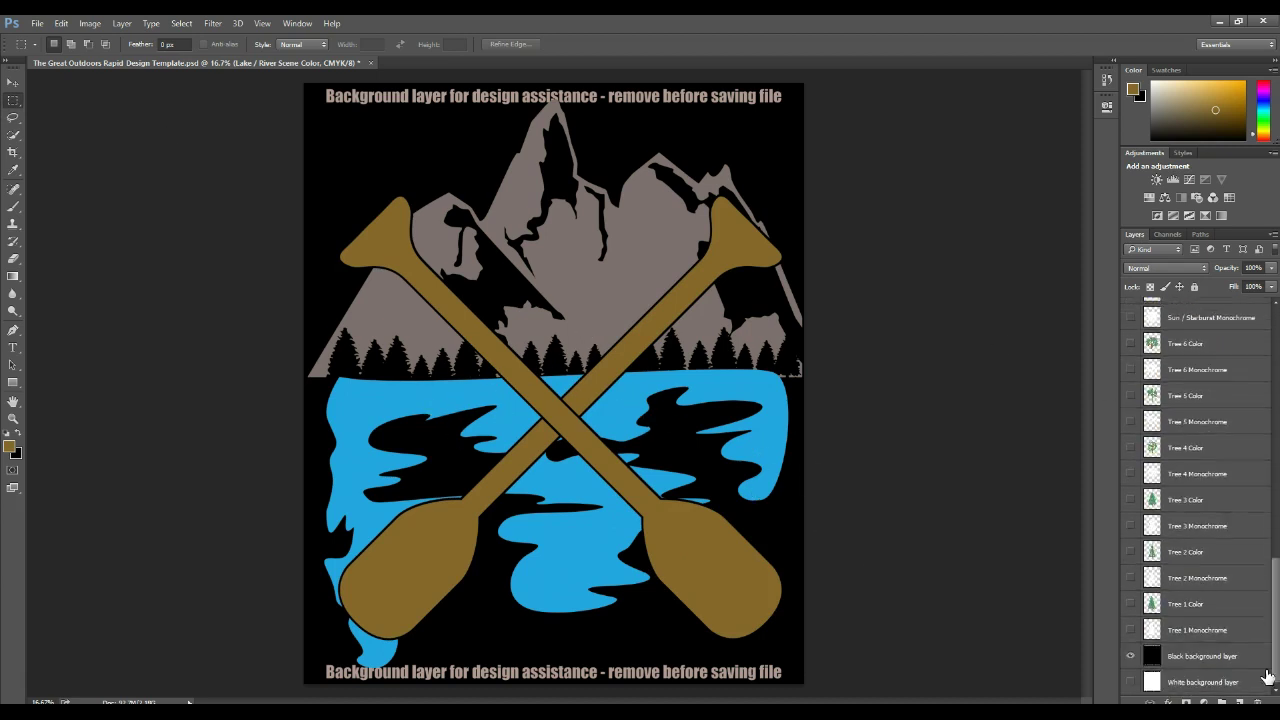
pyautogui.click(1131, 656)
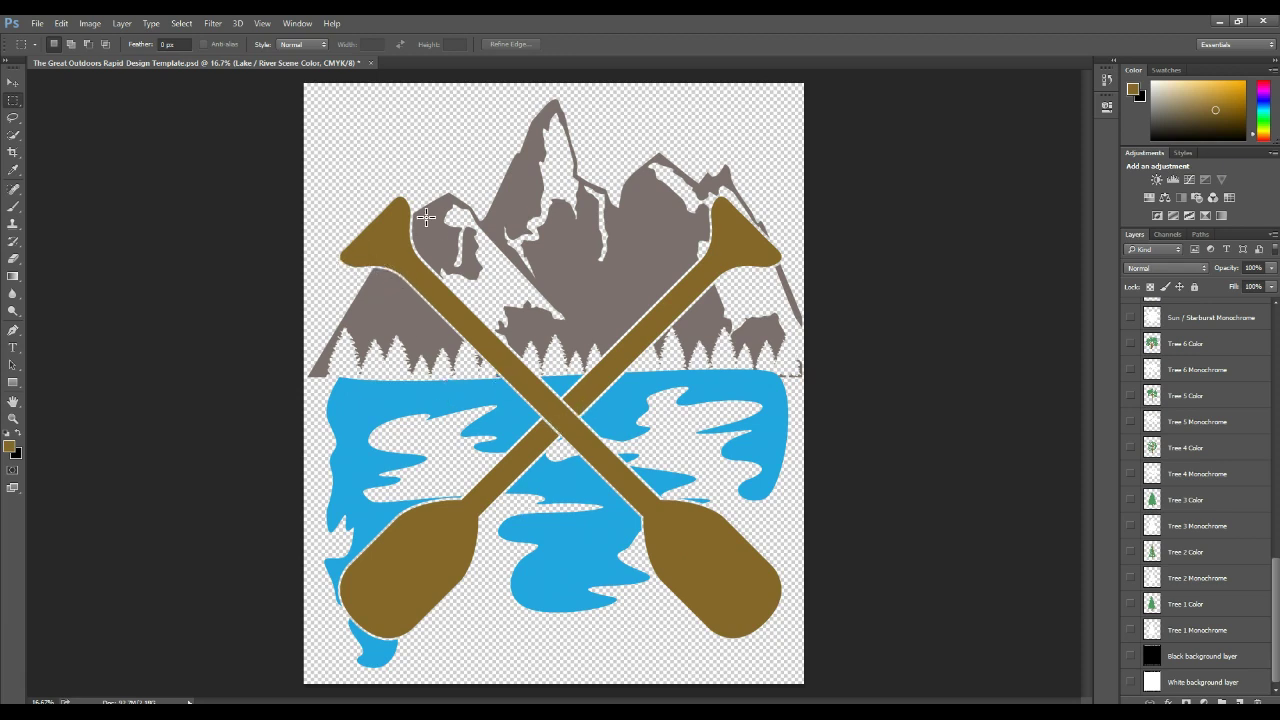
pyautogui.click(1130, 656)
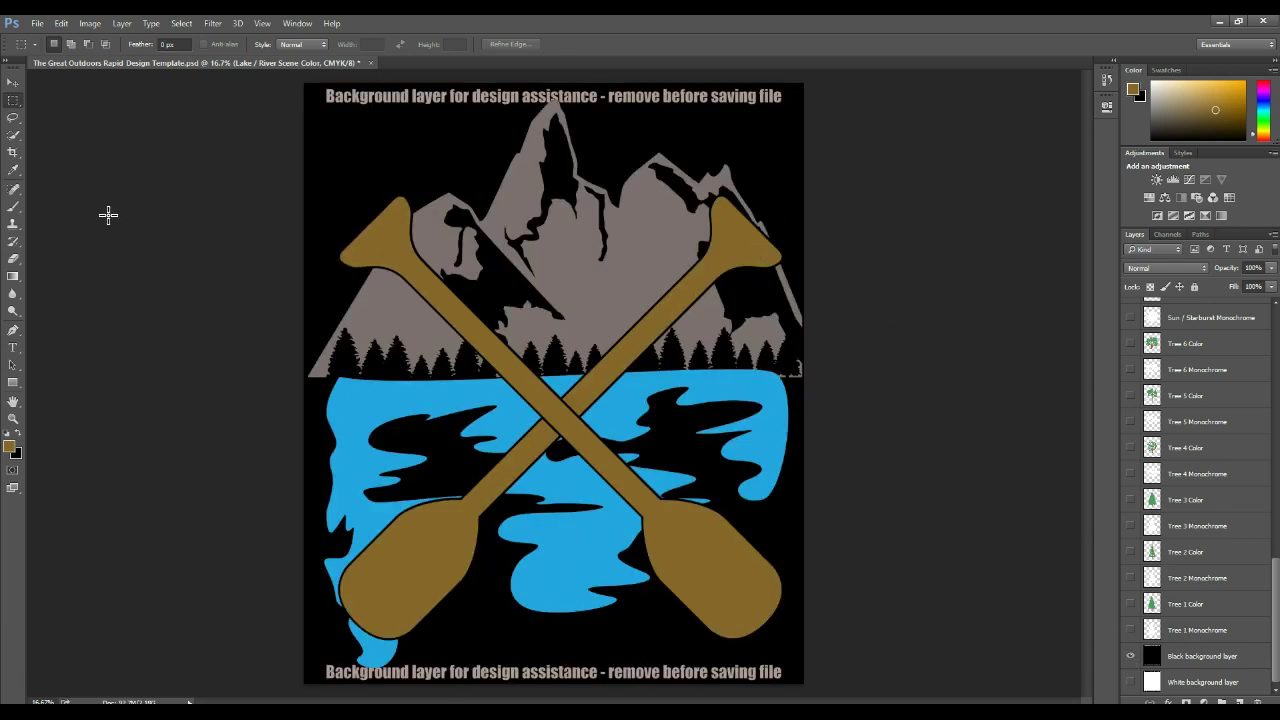
# Choose the Type tool and set the foreground colour to white (ffffff).
pyautogui.click(13, 347)
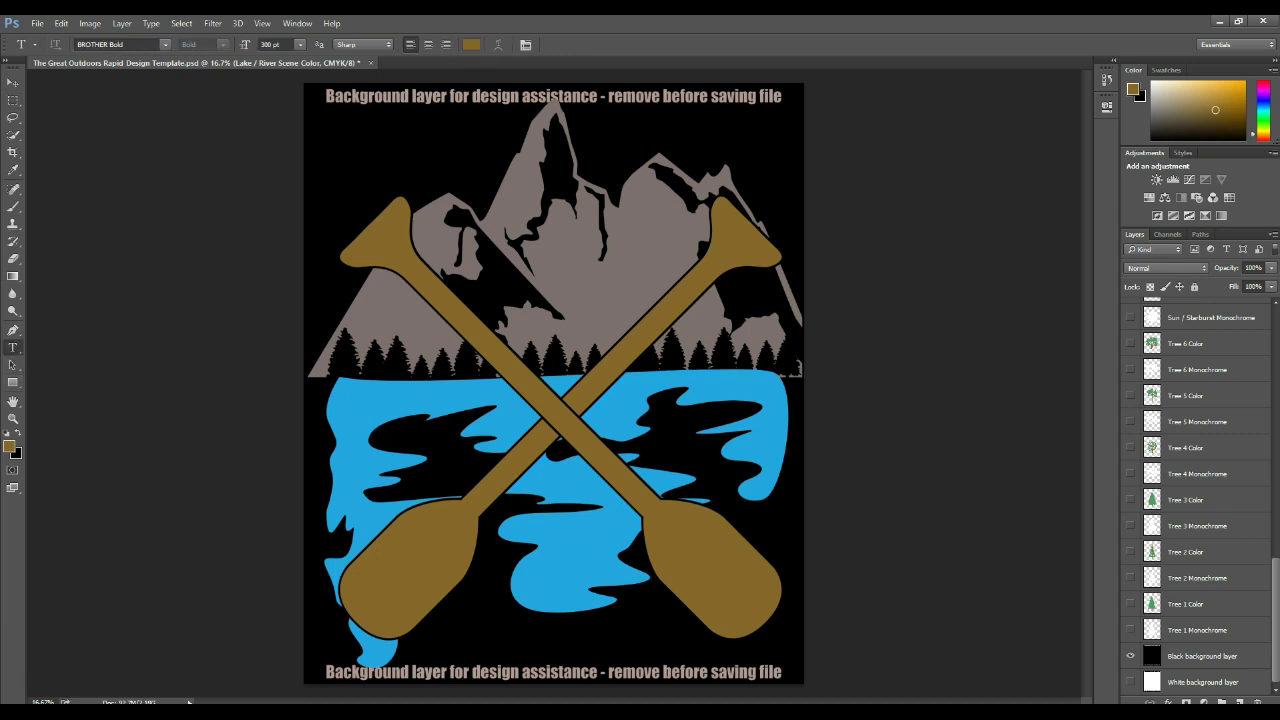
pyautogui.click(10, 449)
pyautogui.moveTo(546, 289); pyautogui.dragTo(432, 158)
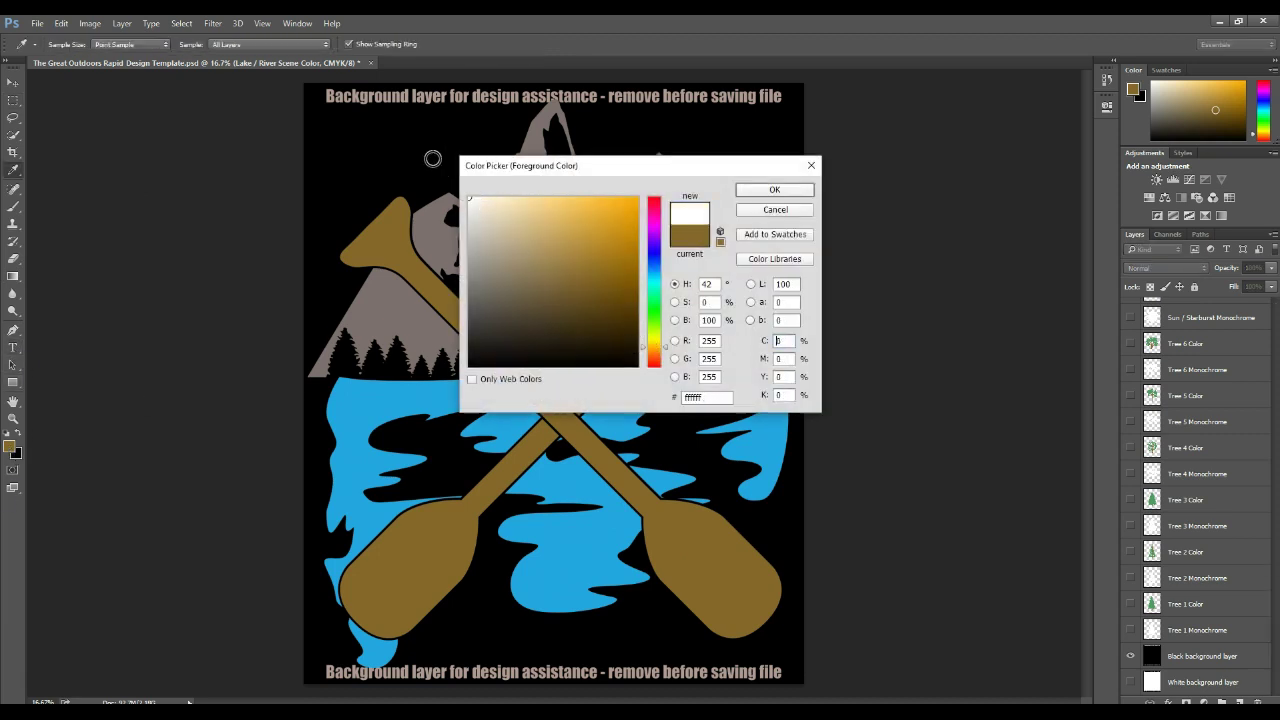
pyautogui.click(801, 190)
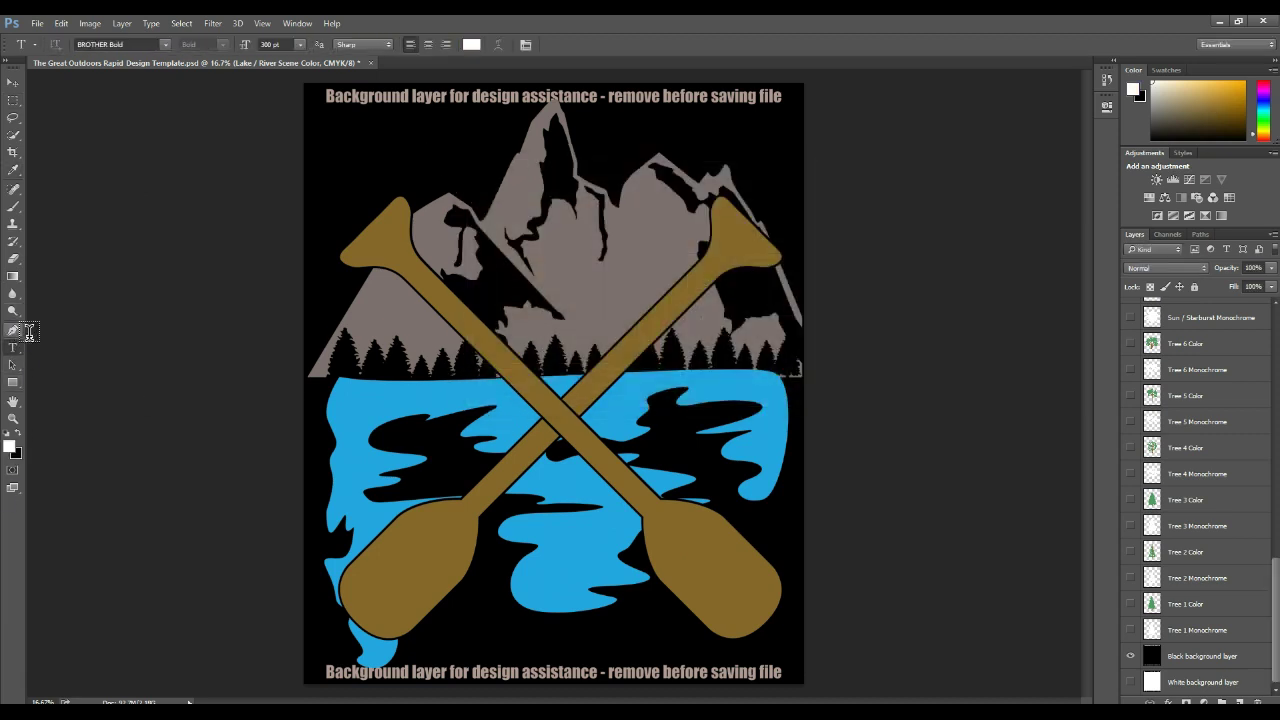
# Add the text "Lake Life" across the mountains in white BROTHER Bold at 300 pt.
pyautogui.click(370, 307)
pyautogui.write('LAKE L')
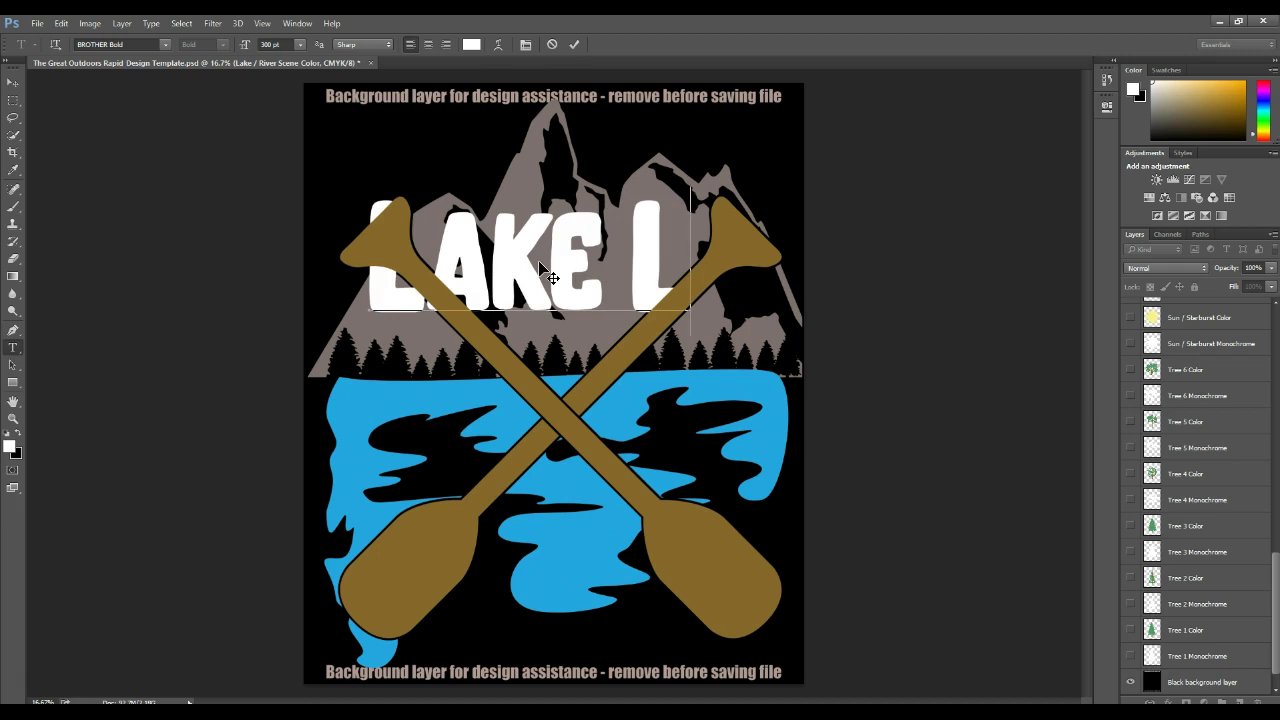
pyautogui.write('I')
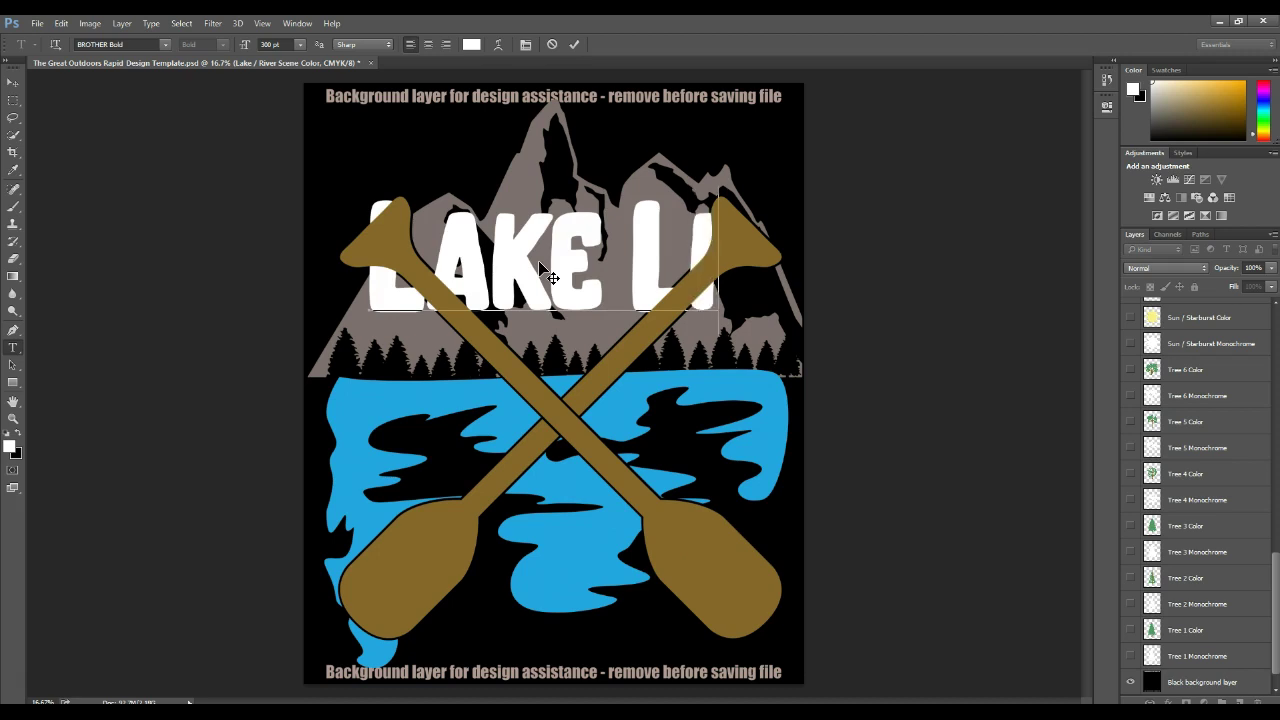
pyautogui.write('fe')
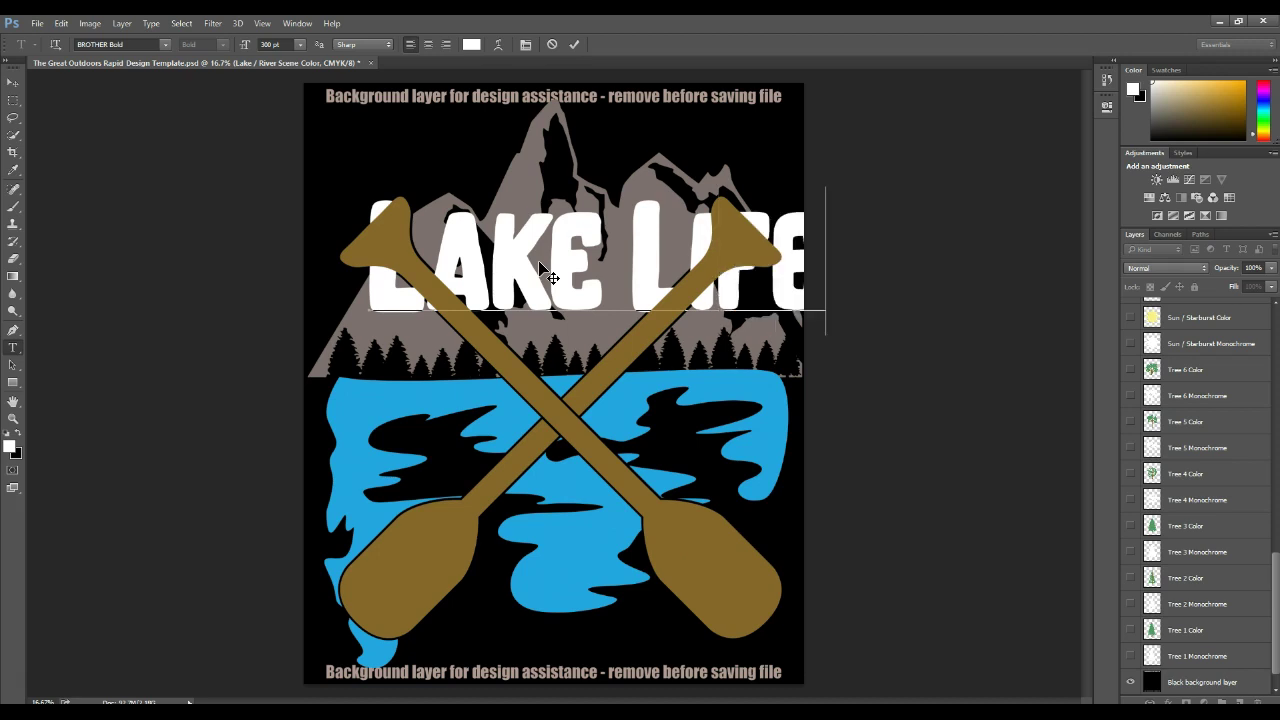
# Move the "Lake Life" text up and left within the canvas and place its layer above Paddle / Oar Color copy.
pyautogui.click(13, 81)
pyautogui.moveTo(710, 413); pyautogui.dragTo(674, 376)
pyautogui.scroll(1, 1208, 405)
pyautogui.scroll(1, 1208, 405)
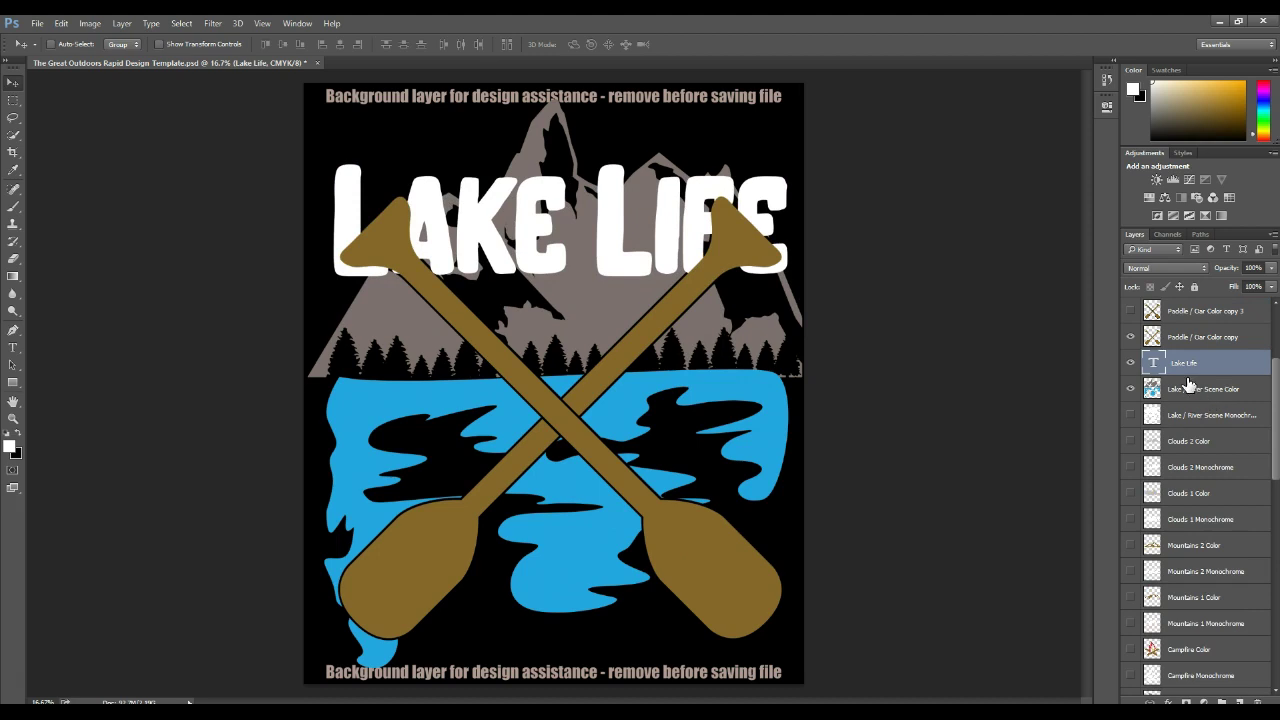
pyautogui.moveTo(1183, 372); pyautogui.dragTo(1184, 333)
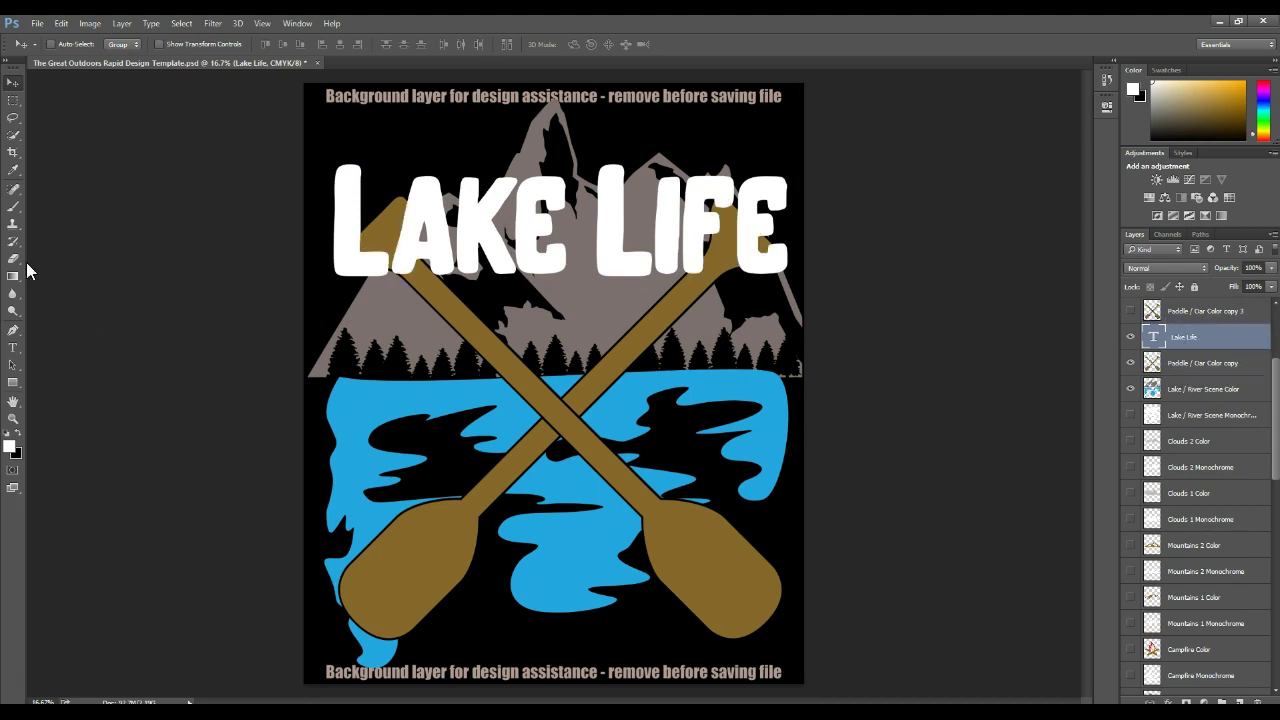
# Select all of the "Lake Life" text and apply the Arc warp style to it.
pyautogui.click(13, 347)
pyautogui.click(622, 186)
pyautogui.hotkey('ctrl', 'a')
pyautogui.click(498, 44)
pyautogui.click(620, 216)
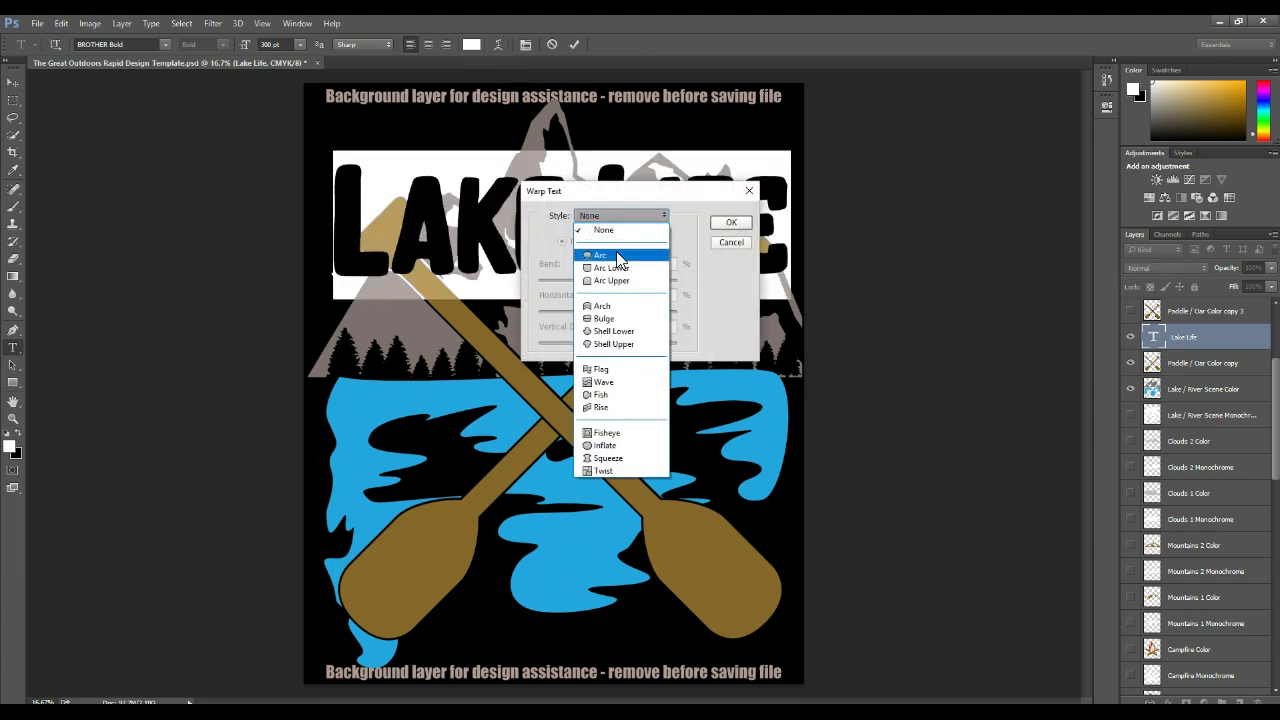
pyautogui.click(616, 251)
pyautogui.click(731, 226)
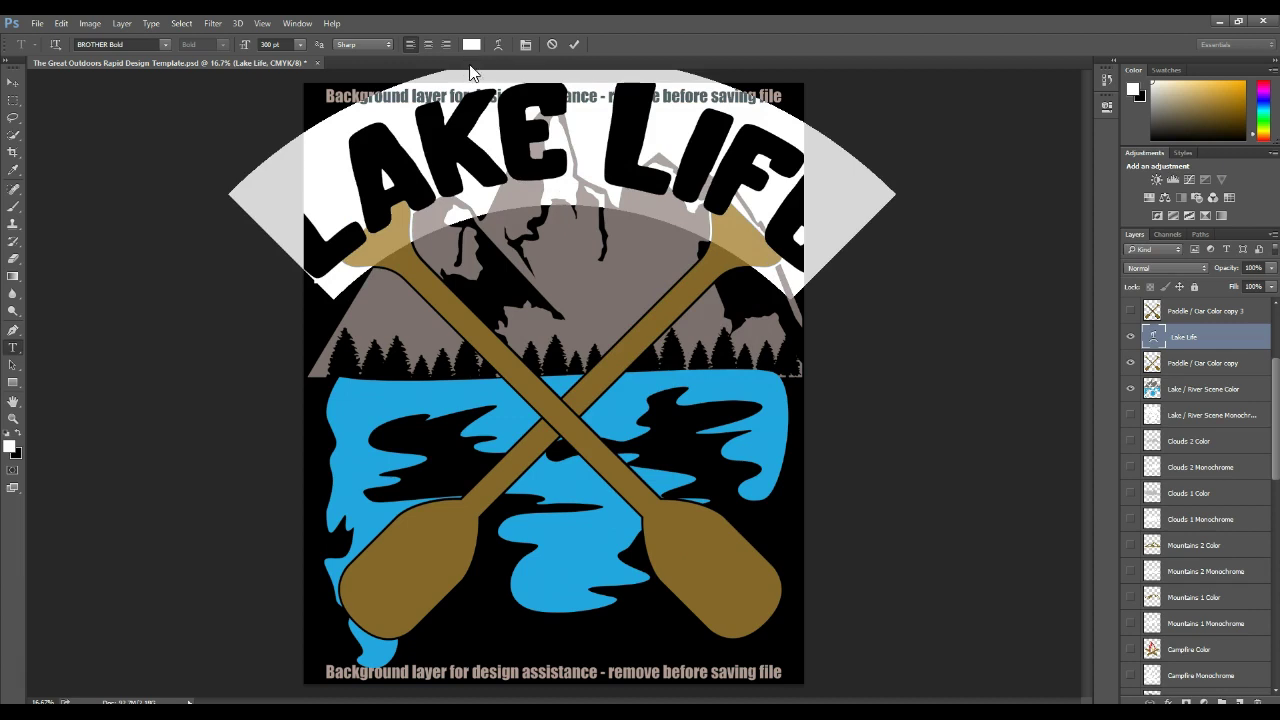
# Set the horizontal bend of the "Lake Life" text's Arc warp to about +20%.
pyautogui.click(498, 46)
pyautogui.moveTo(648, 287); pyautogui.dragTo(621, 290)
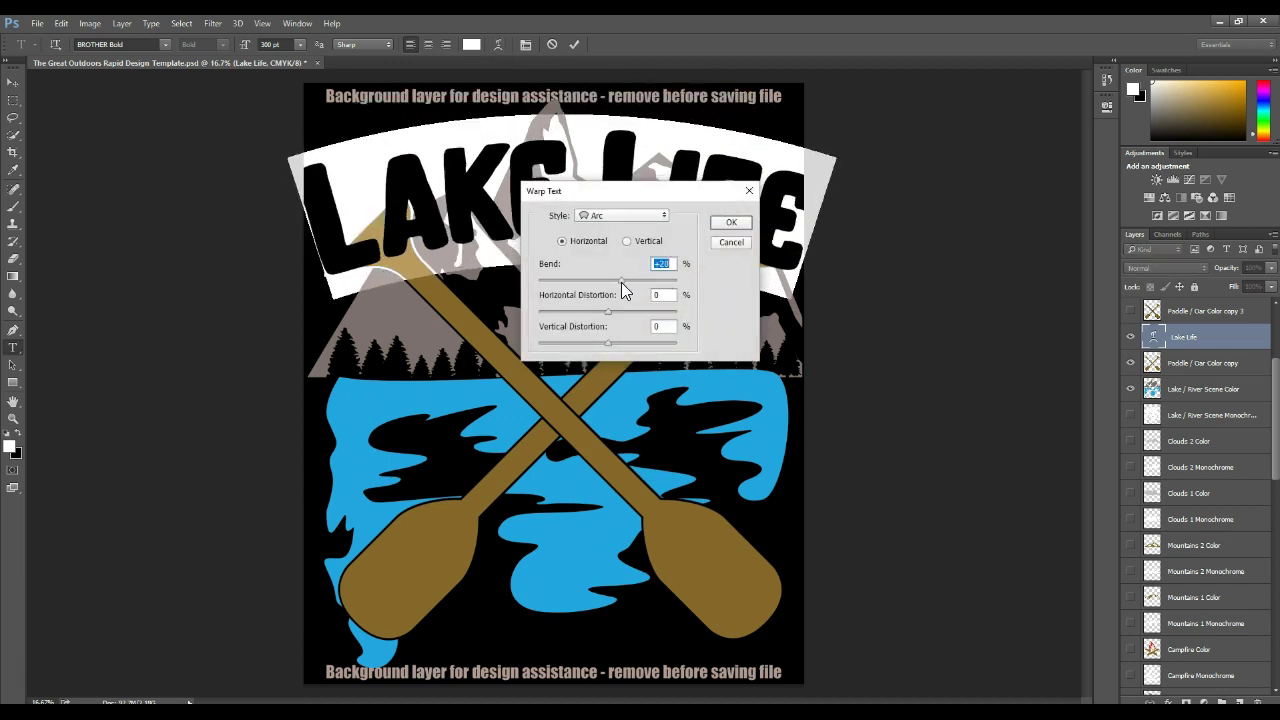
pyautogui.click(731, 222)
pyautogui.hotkey('ctrl', 't')
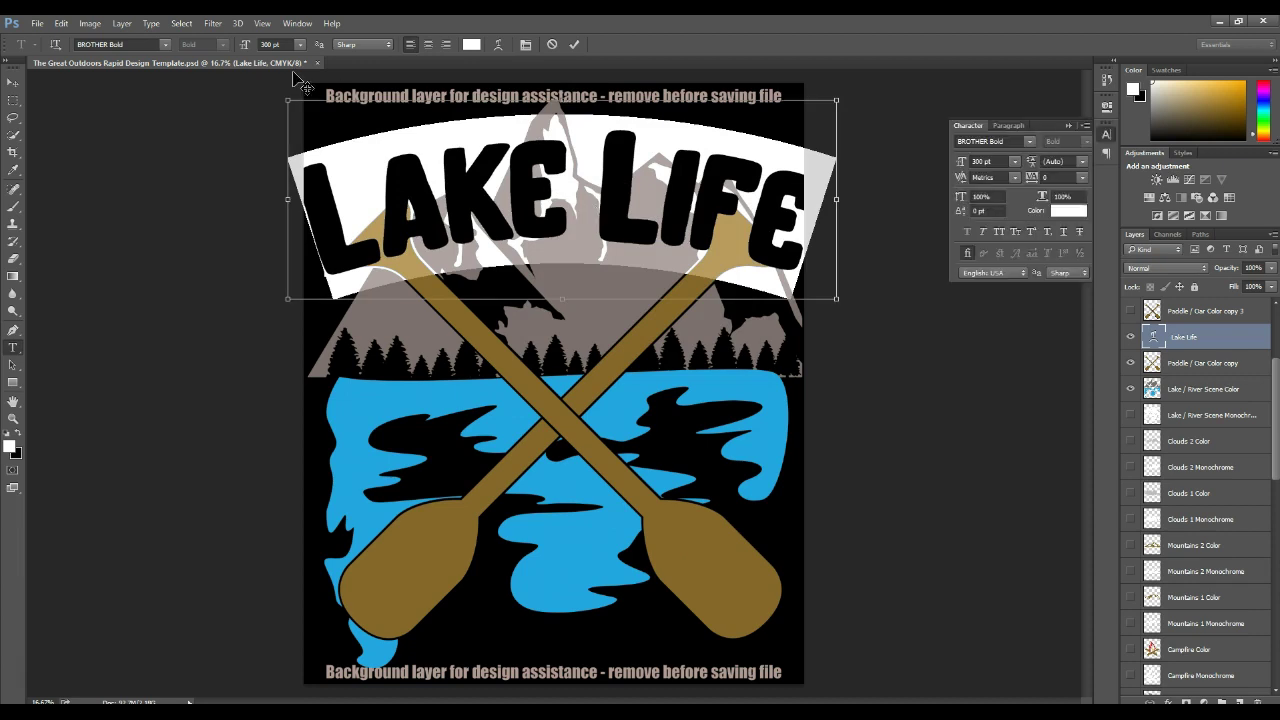
# Scale the warped "Lake Life" text down to about 91% and shift it slightly left within the canvas.
pyautogui.click(13, 81)
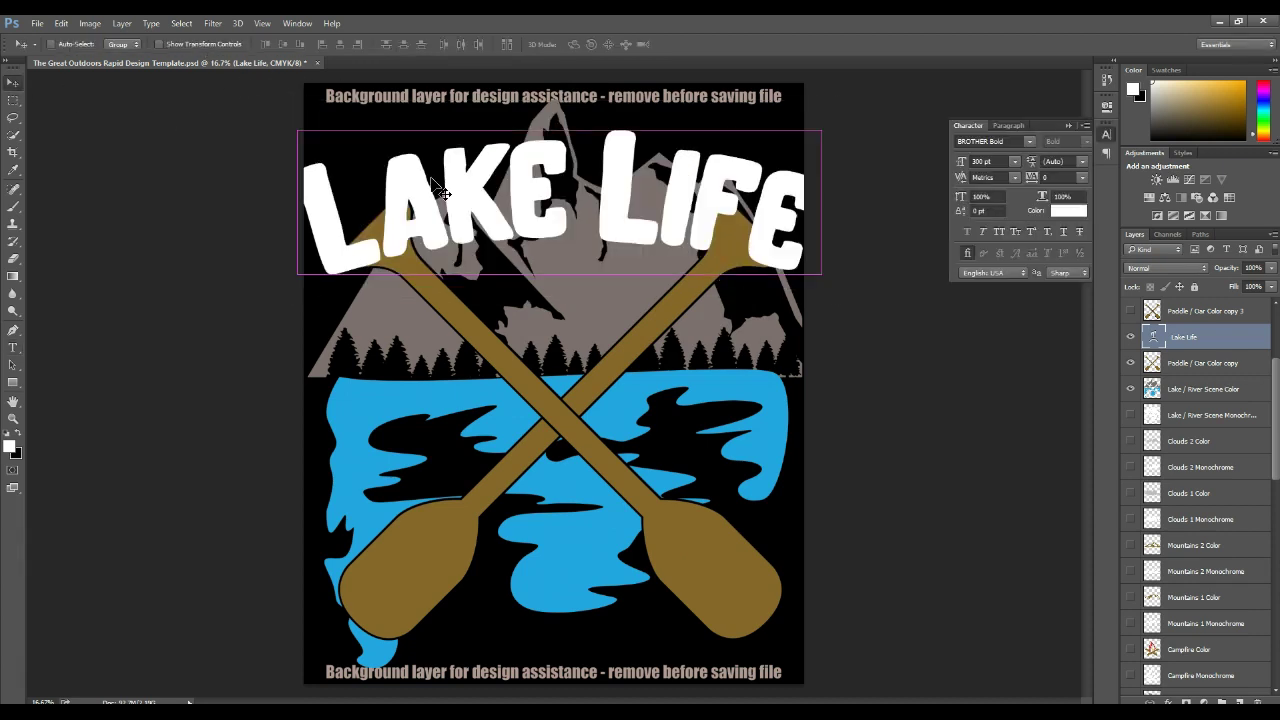
pyautogui.hotkey('ctrl', 't')
pyautogui.moveTo(287, 101); pyautogui.dragTo(338, 118)
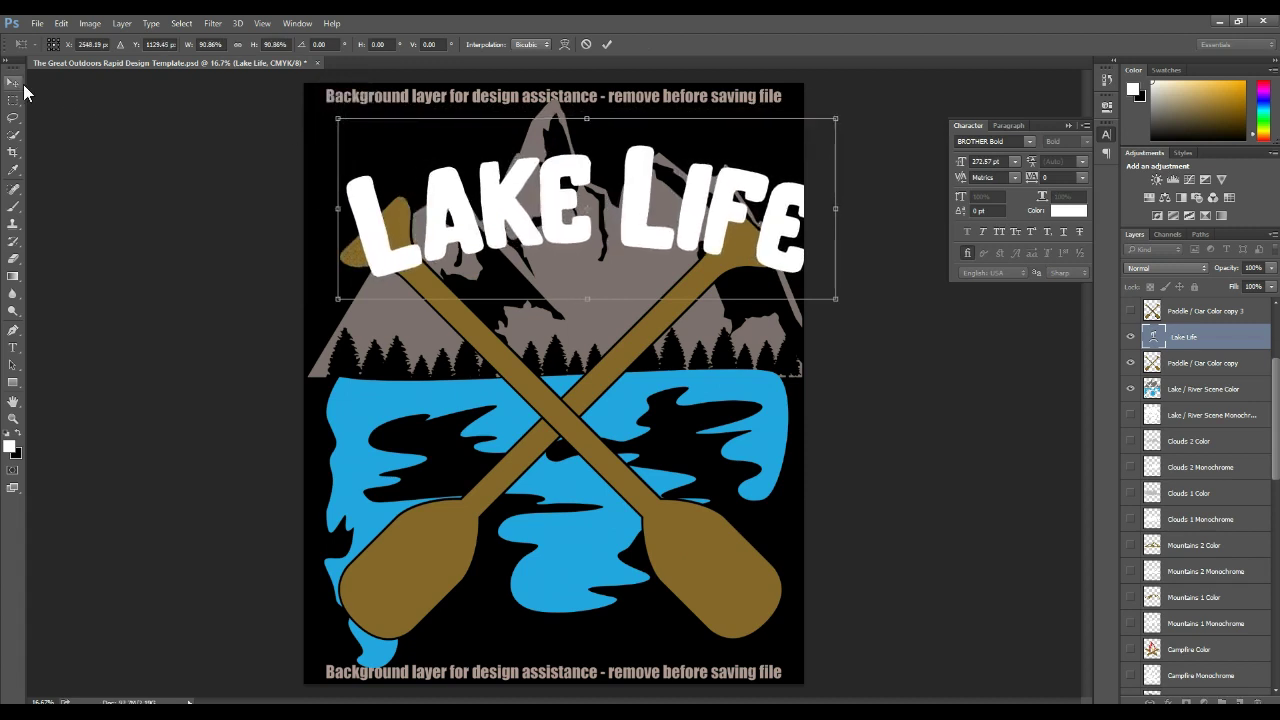
pyautogui.click(14, 82)
pyautogui.click(566, 284)
pyautogui.moveTo(752, 324)
pyautogui.mouseDown()
pyautogui.moveTo(742, 318)
pyautogui.moveTo(757, 312)
pyautogui.mouseUp()
# Center the "Lake Life" text horizontally on the canvas and raise it slightly above the paddle handles.
pyautogui.hotkey('ctrl', 'a')
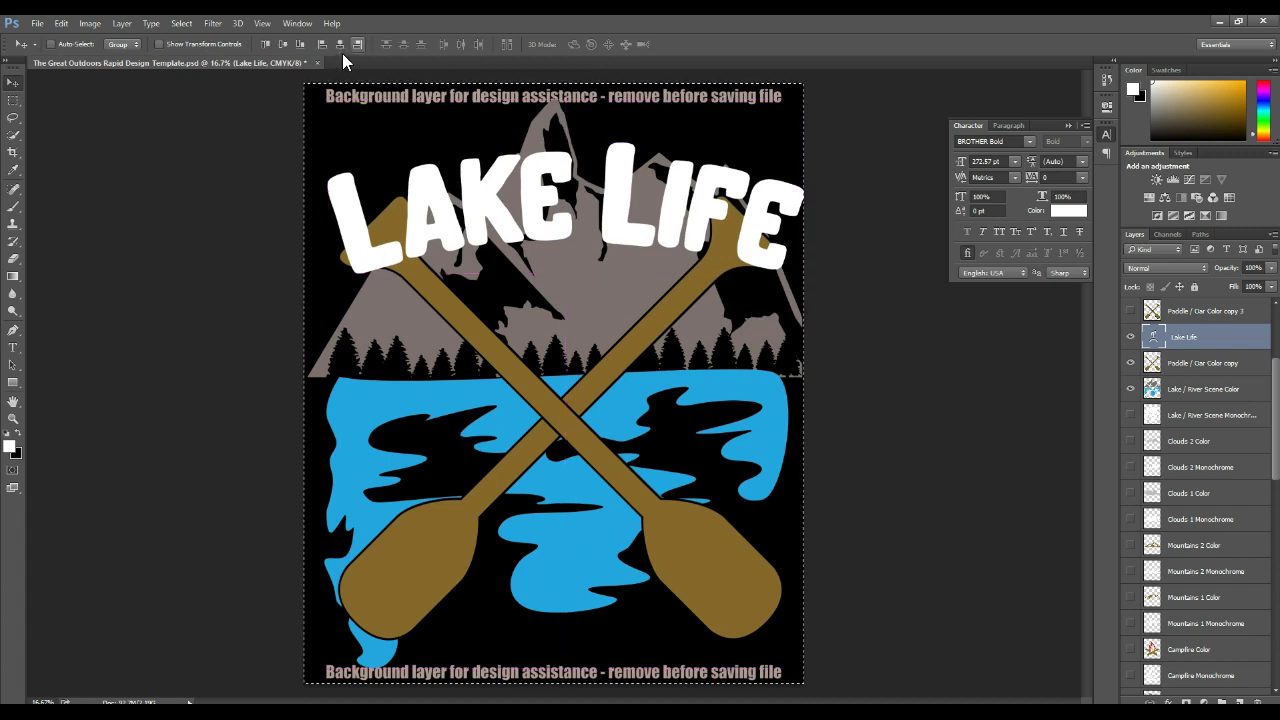
pyautogui.click(338, 46)
pyautogui.click(14, 100)
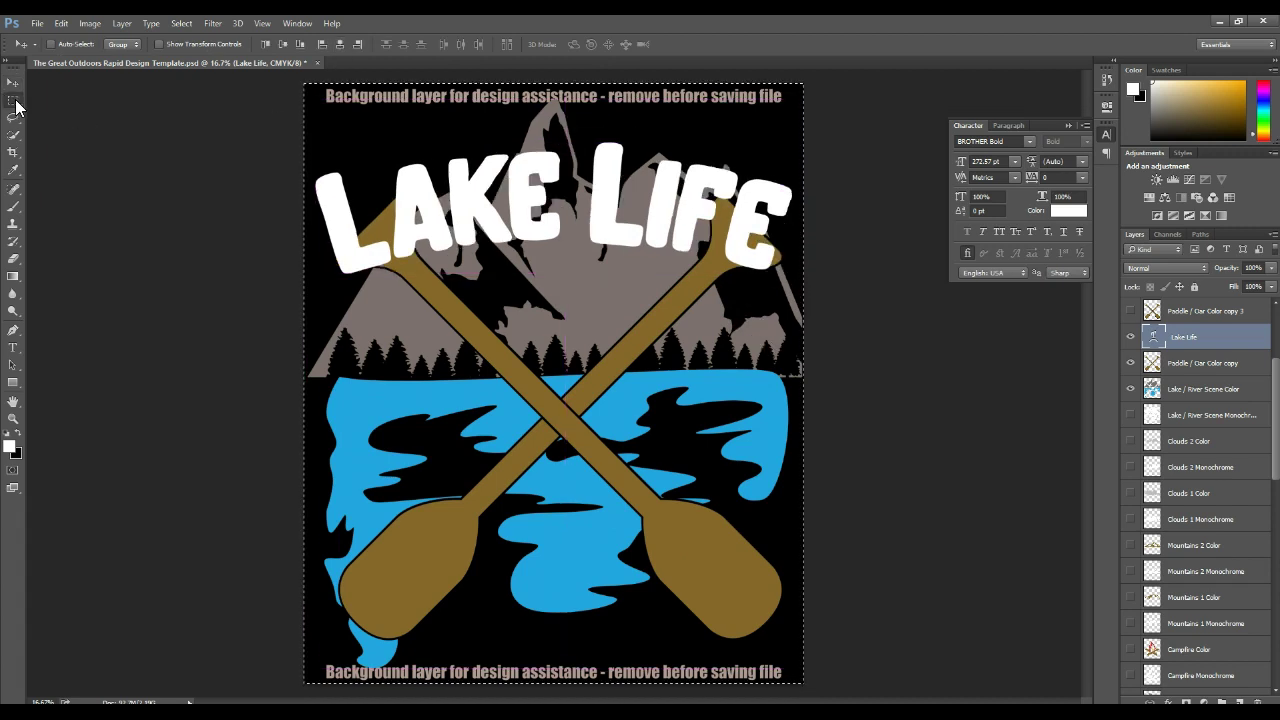
pyautogui.click(14, 82)
pyautogui.moveTo(553, 316); pyautogui.dragTo(553, 287)
pyautogui.hotkey('ctrl', 'd')
pyautogui.click(14, 100)
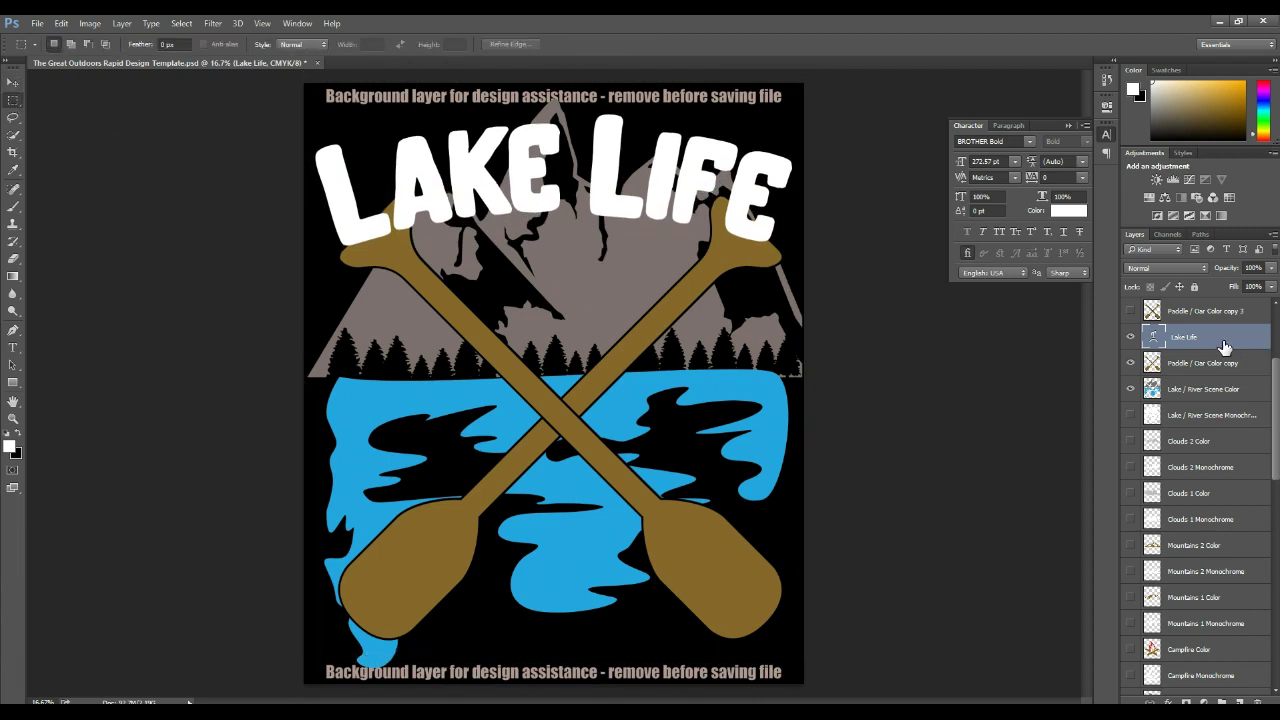
# Duplicate the Lake Life layer as Lake Life copy and rasterize the copy's type.
pyautogui.rightClick(1225, 345)
pyautogui.click(1172, 232)
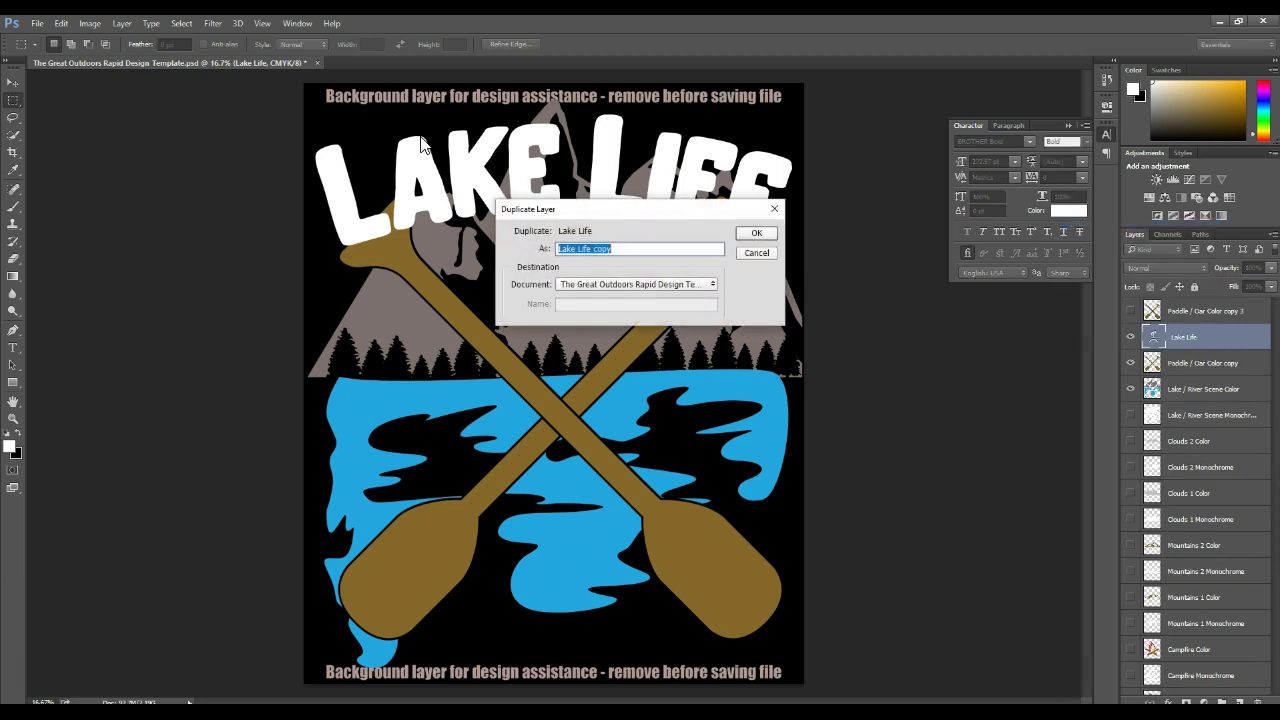
pyautogui.click(747, 239)
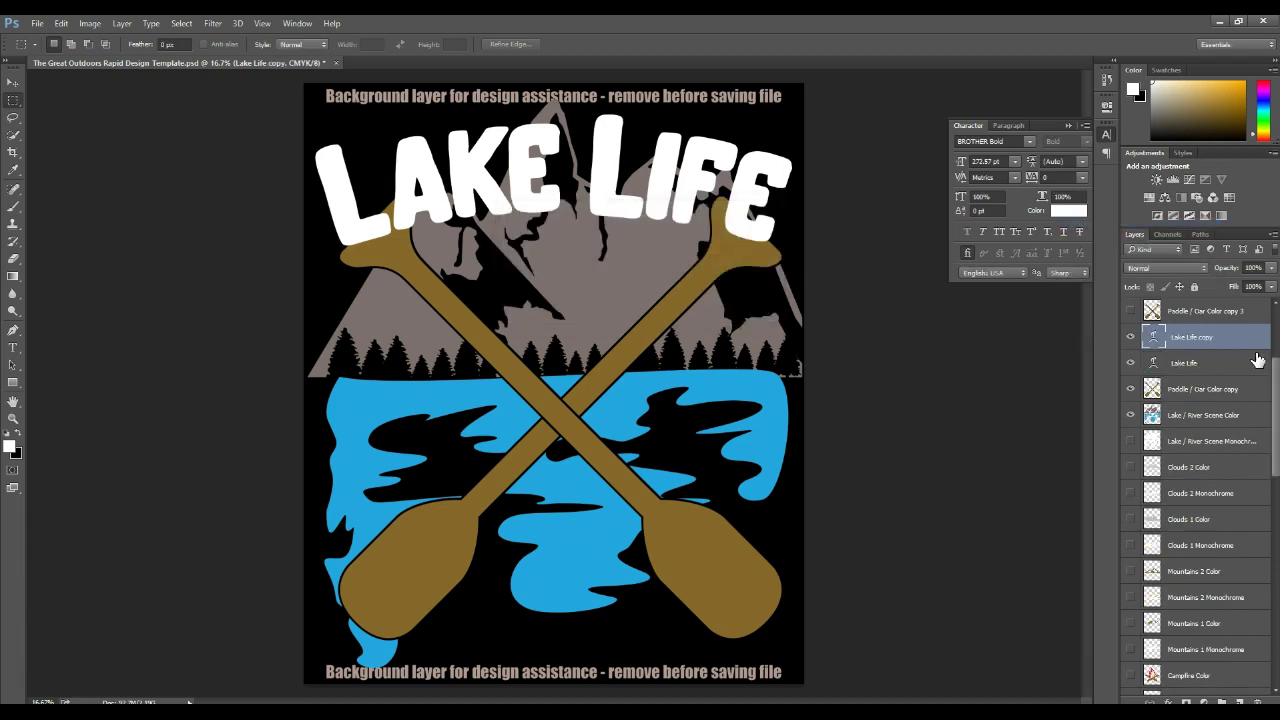
pyautogui.rightClick(1228, 345)
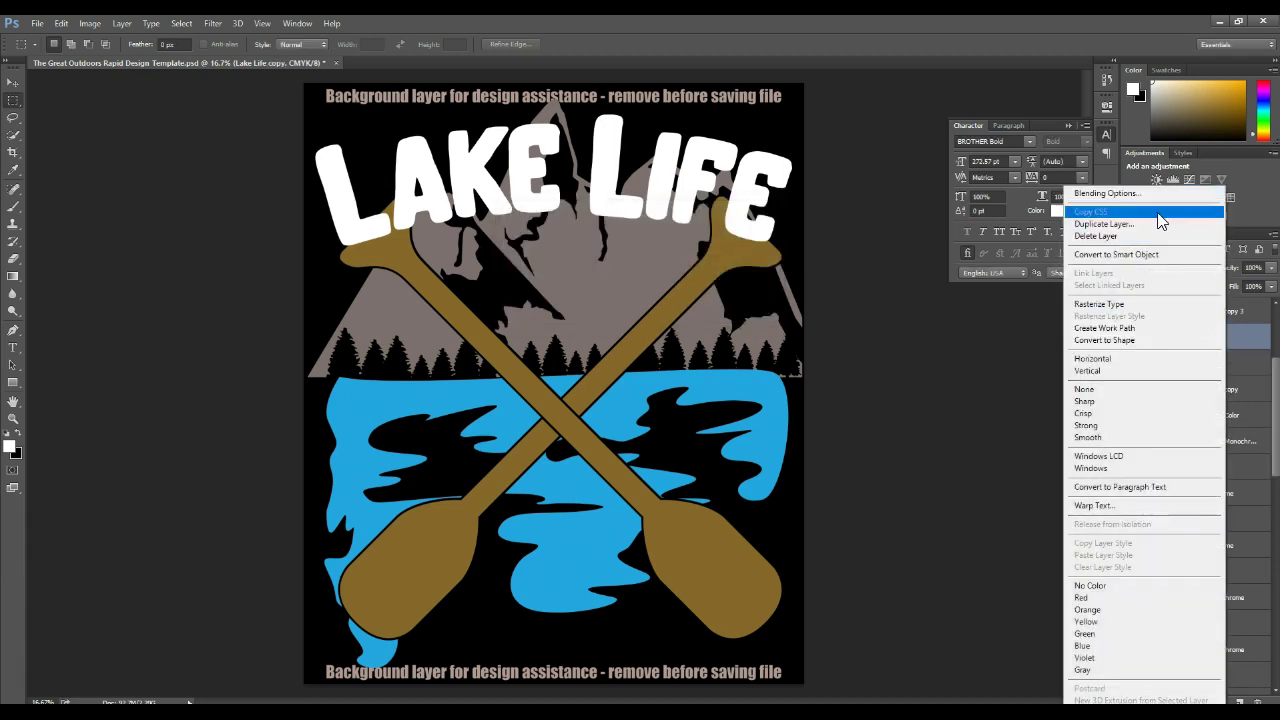
pyautogui.click(1160, 304)
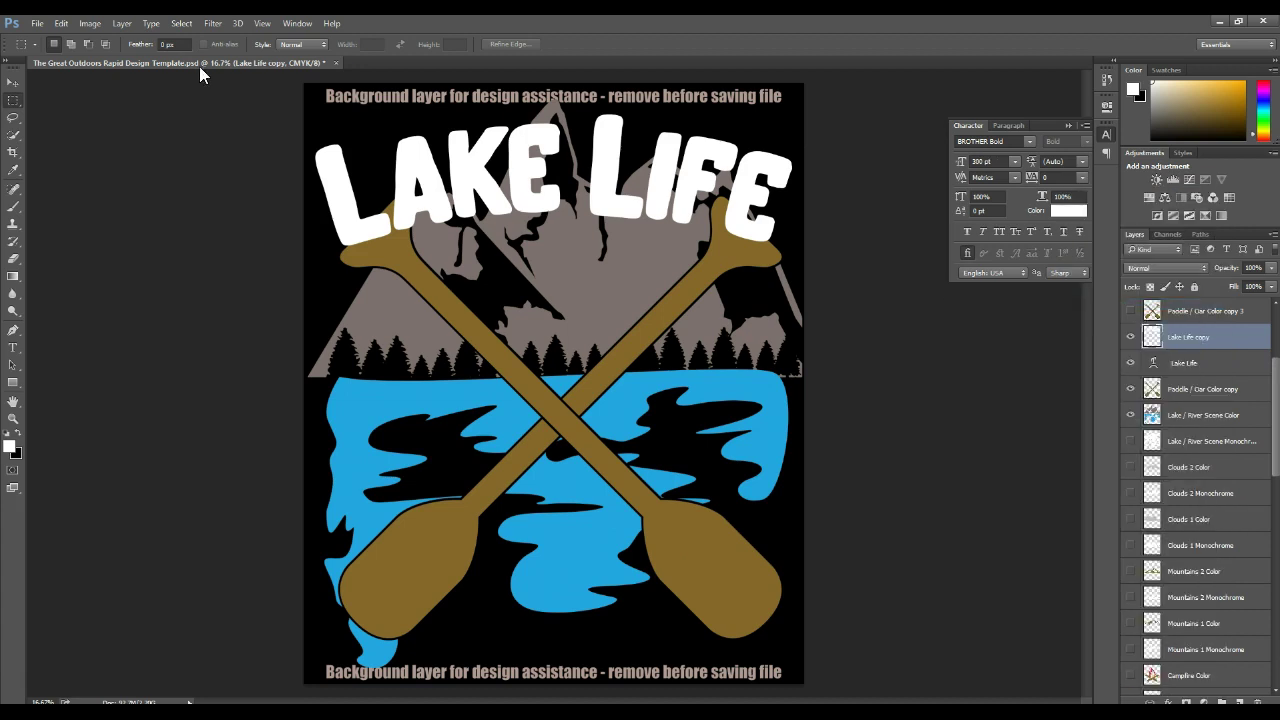
# Add a Stroke effect to Lake Life copy and rasterize its layer style.
pyautogui.click(122, 23)
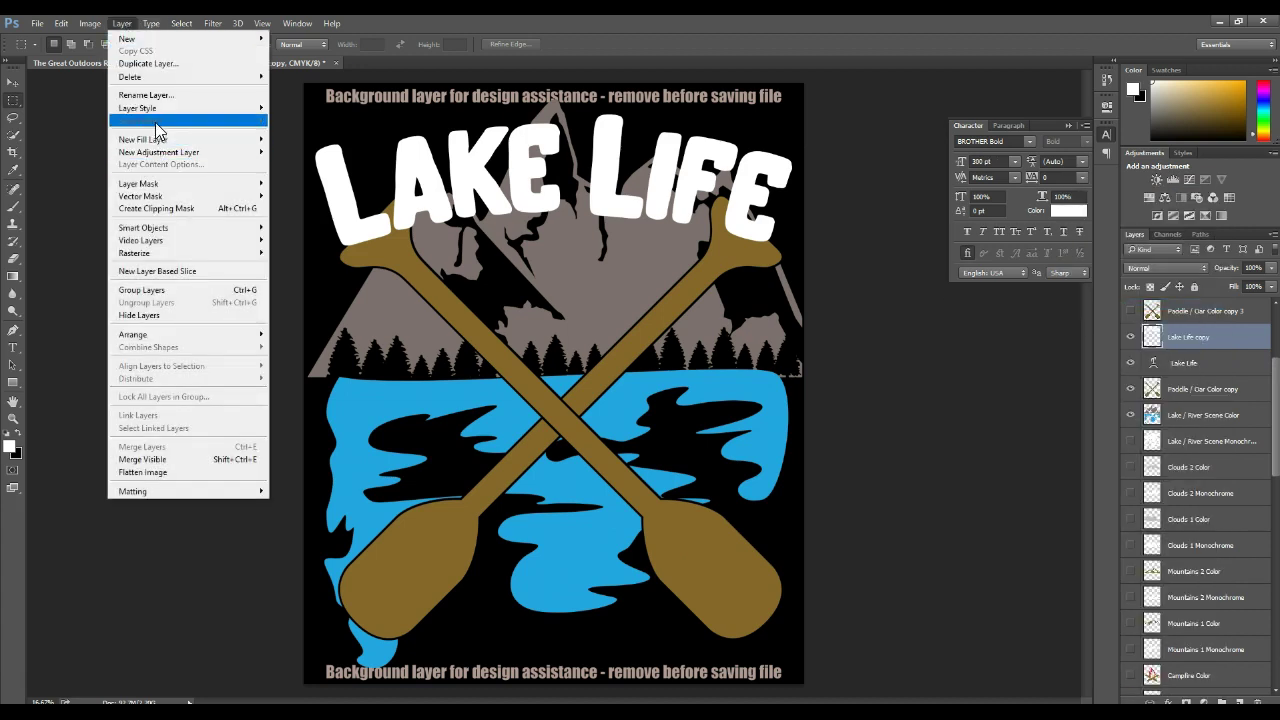
pyautogui.moveTo(226, 112)
pyautogui.click(323, 142)
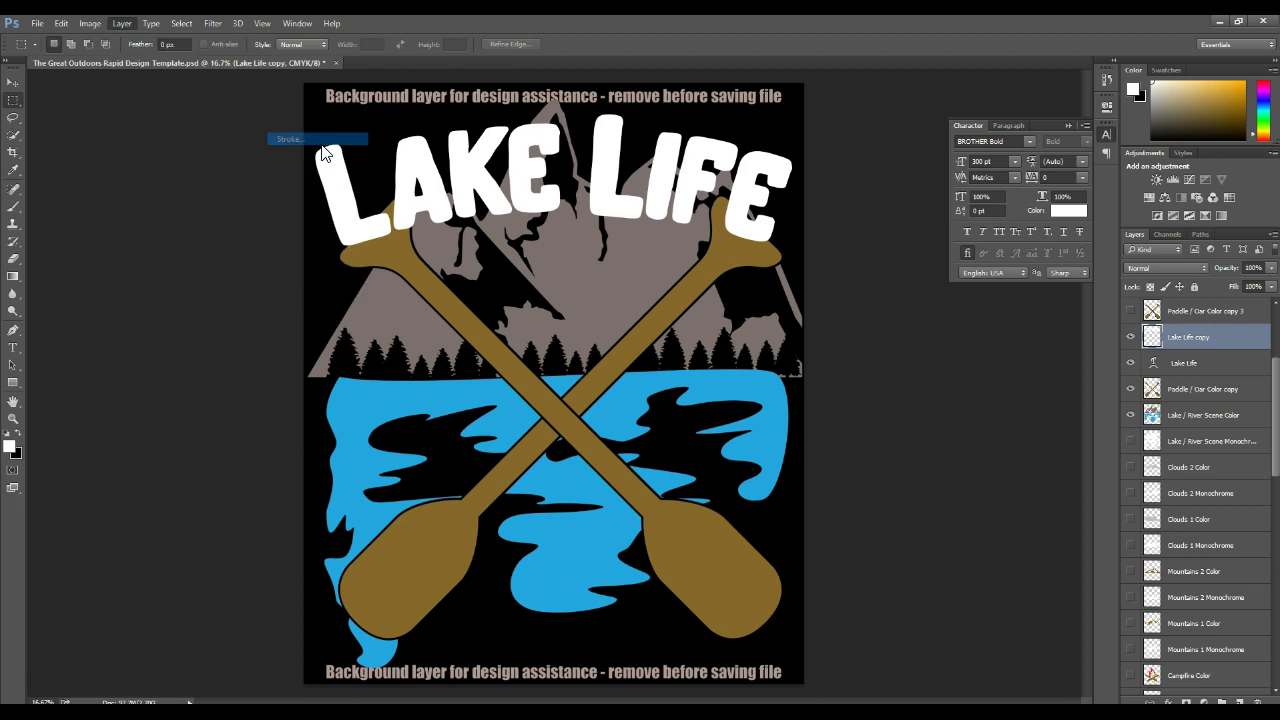
pyautogui.press('Return')
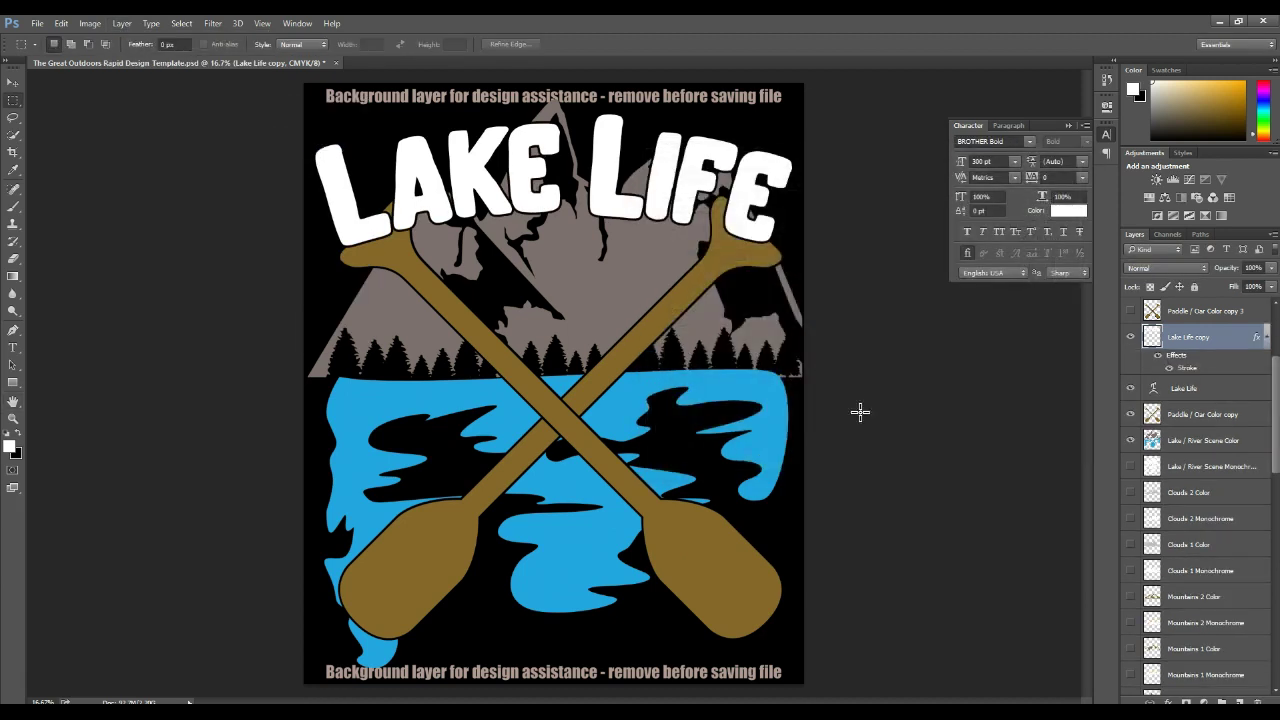
pyautogui.rightClick(1219, 355)
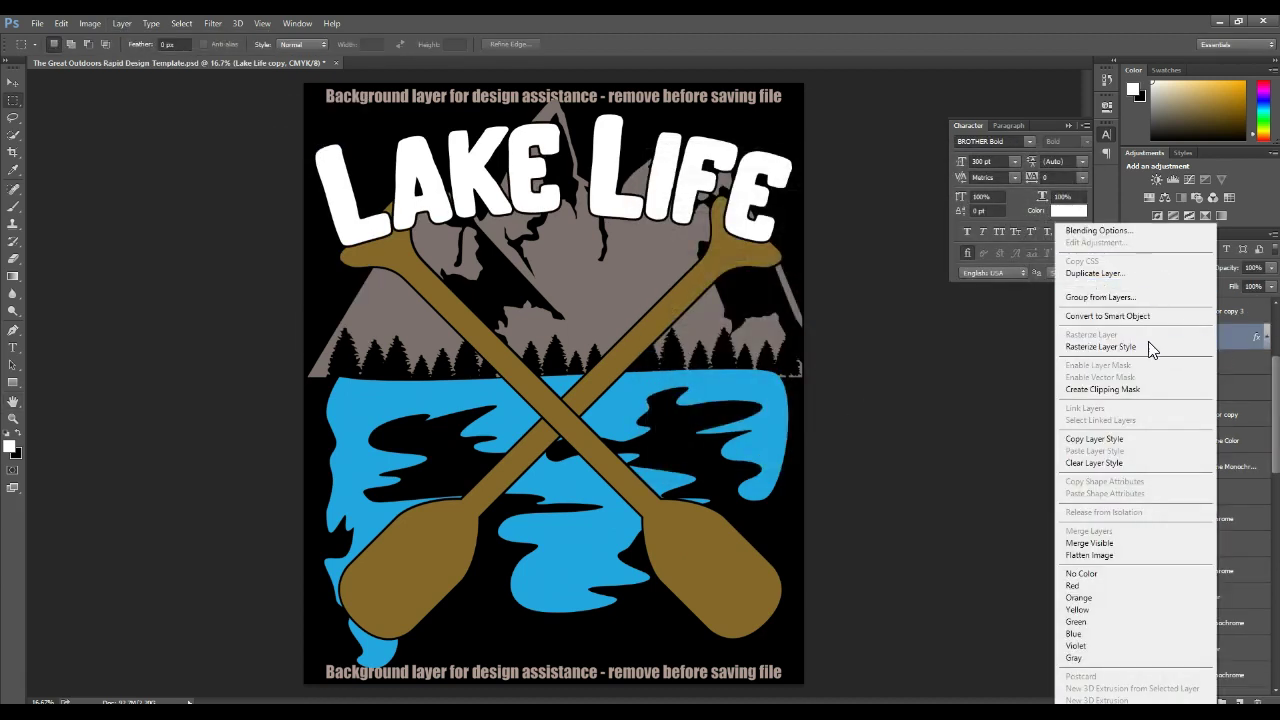
pyautogui.click(1135, 350)
# Load the outlined shape of Lake Life copy as a selection and hide that layer.
pyautogui.keyDown('ctrl'); pyautogui.click(1152, 338); pyautogui.keyUp('ctrl')
pyautogui.click(1131, 339)
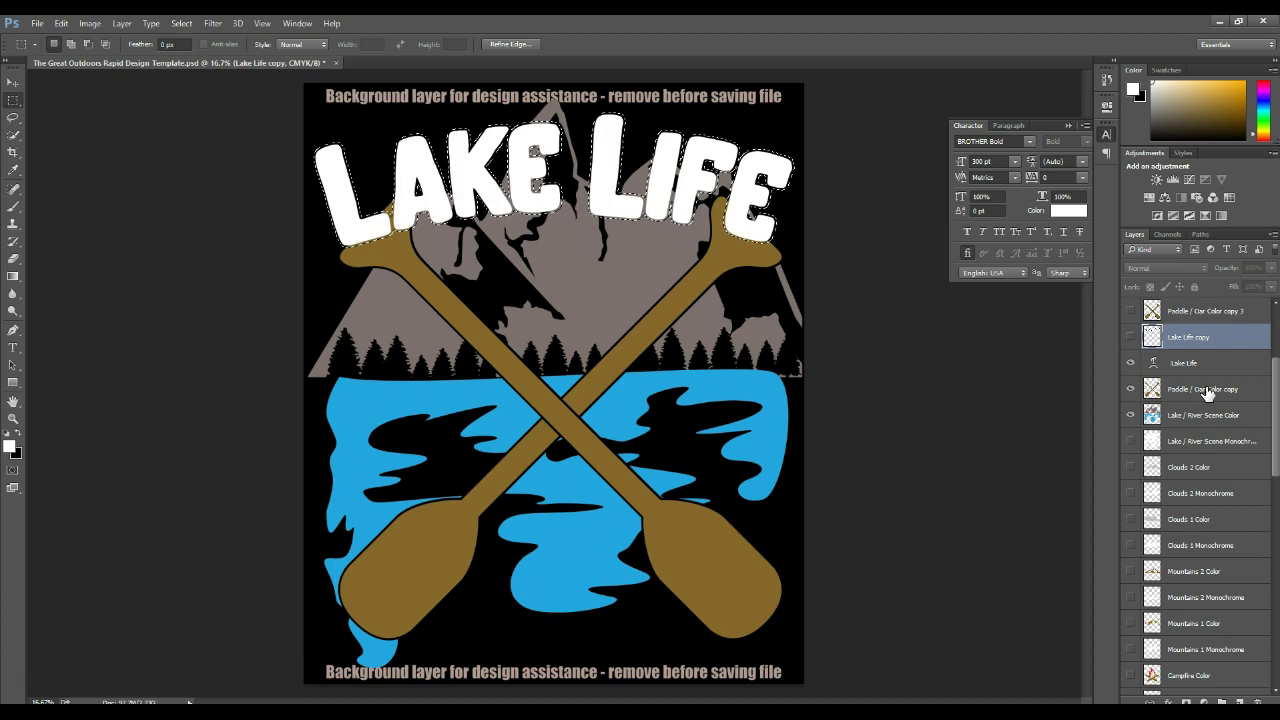
# Merge the Paddle / Oar Color copy and Lake / River Scene Color layers, then cut the selected lettering shape out of the merged artwork.
pyautogui.click(1206, 392)
pyautogui.click(1205, 419)
pyautogui.keyDown('ctrl'); pyautogui.click(1205, 390); pyautogui.keyUp('ctrl')
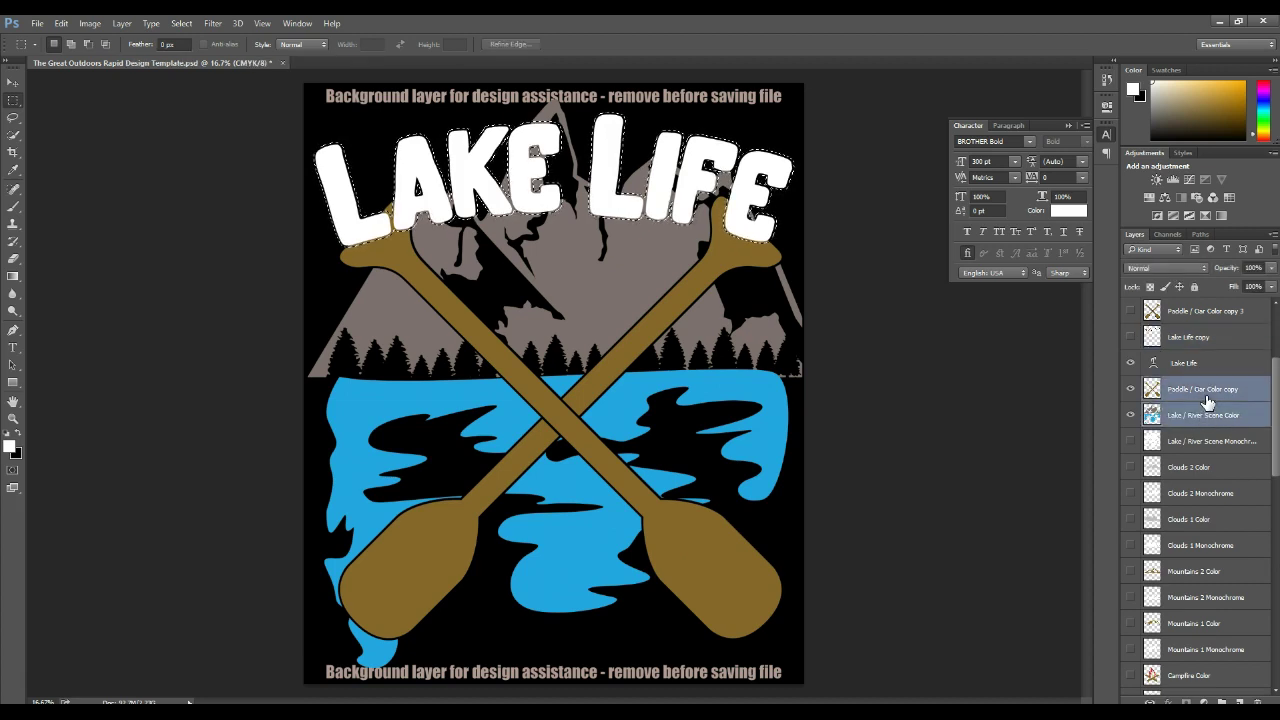
pyautogui.rightClick(1205, 392)
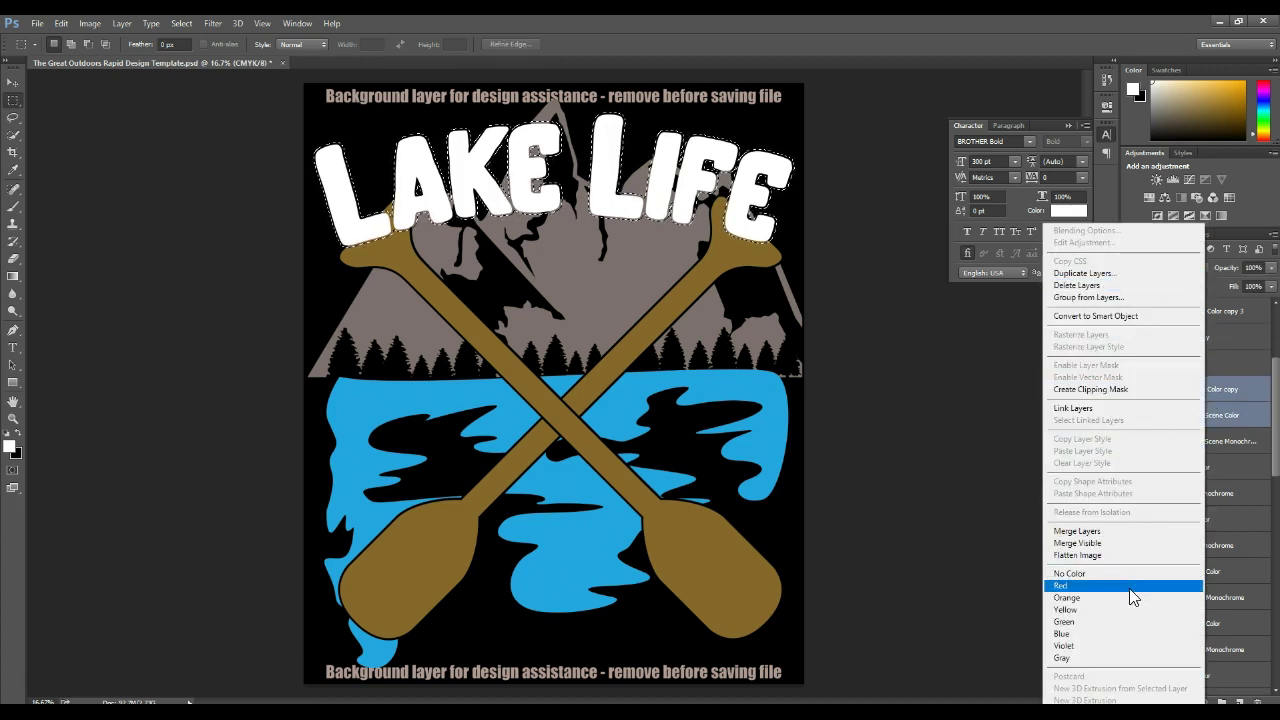
pyautogui.click(1128, 531)
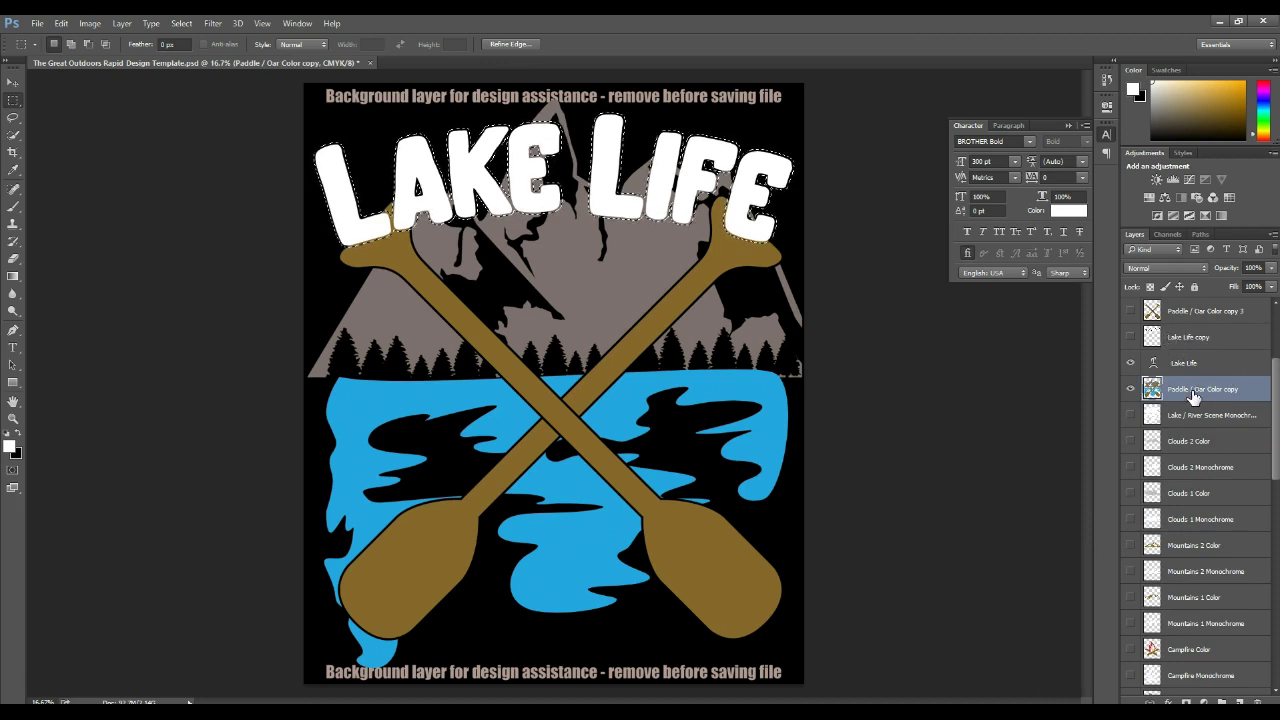
pyautogui.click(177, 116)
# Hide the Black background layer so the design sits on transparency.
pyautogui.scroll(-10, 1245, 558)
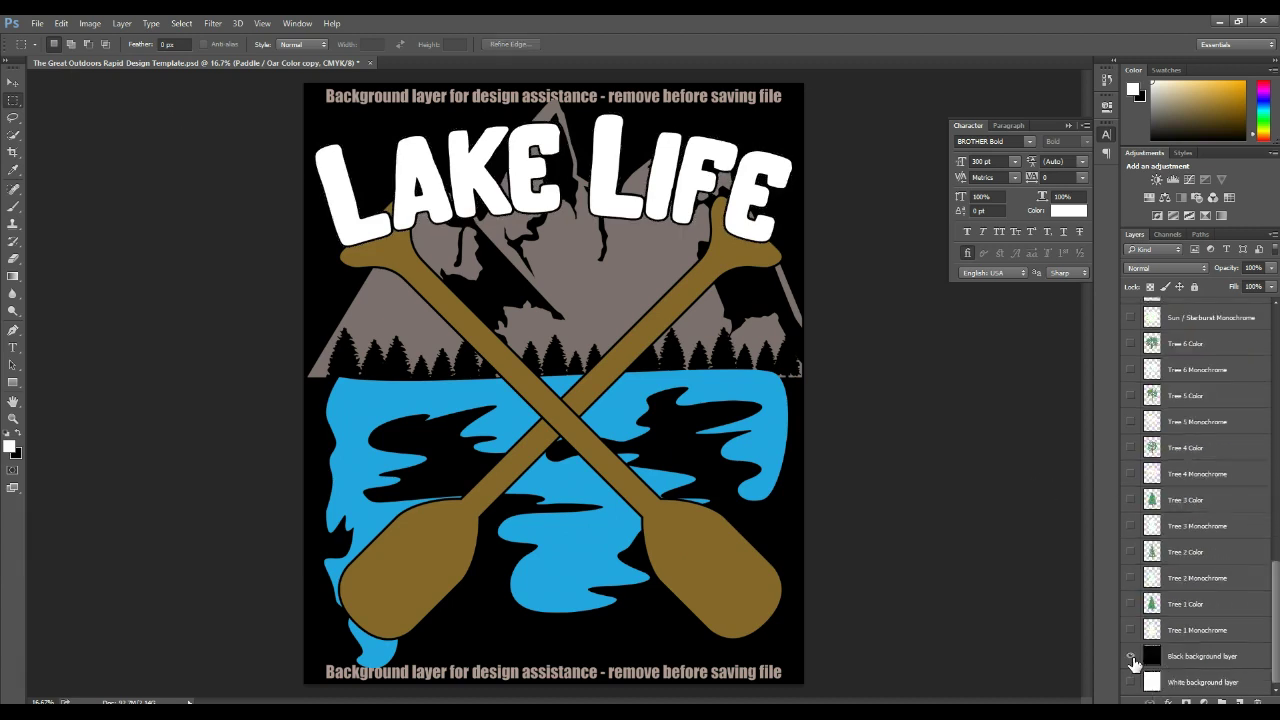
pyautogui.click(1131, 657)
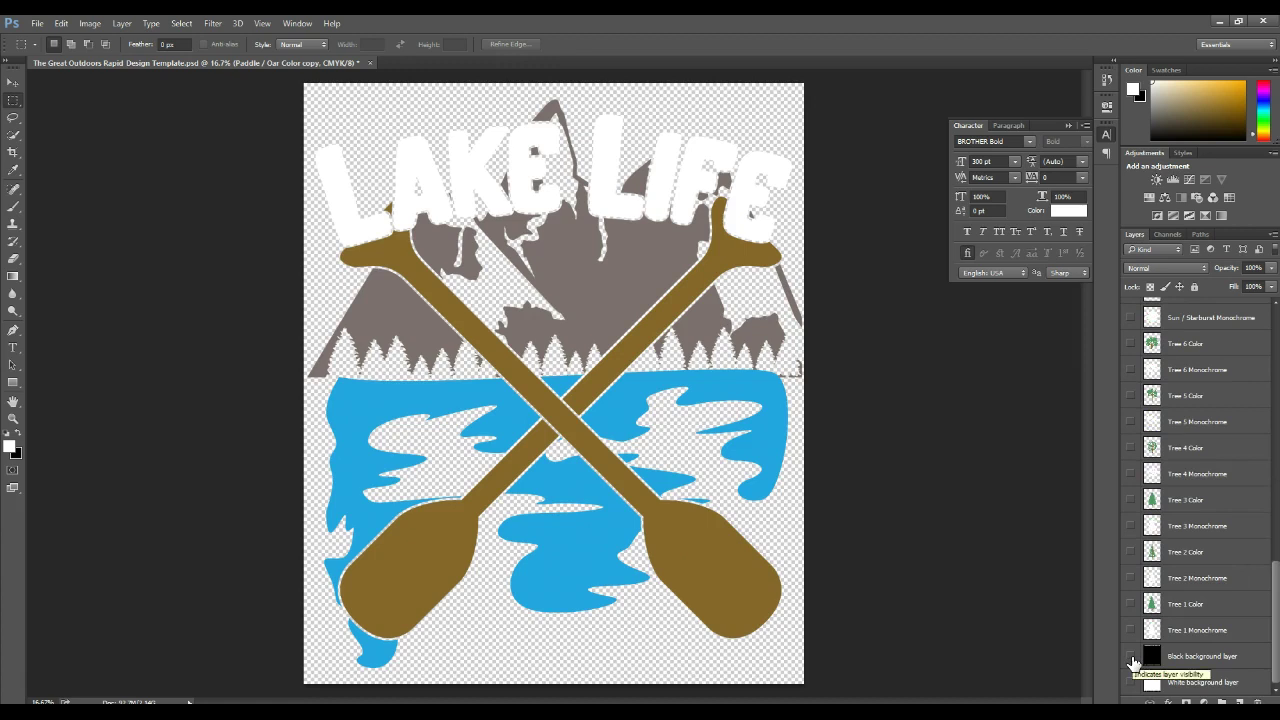
pyautogui.click(1131, 657)
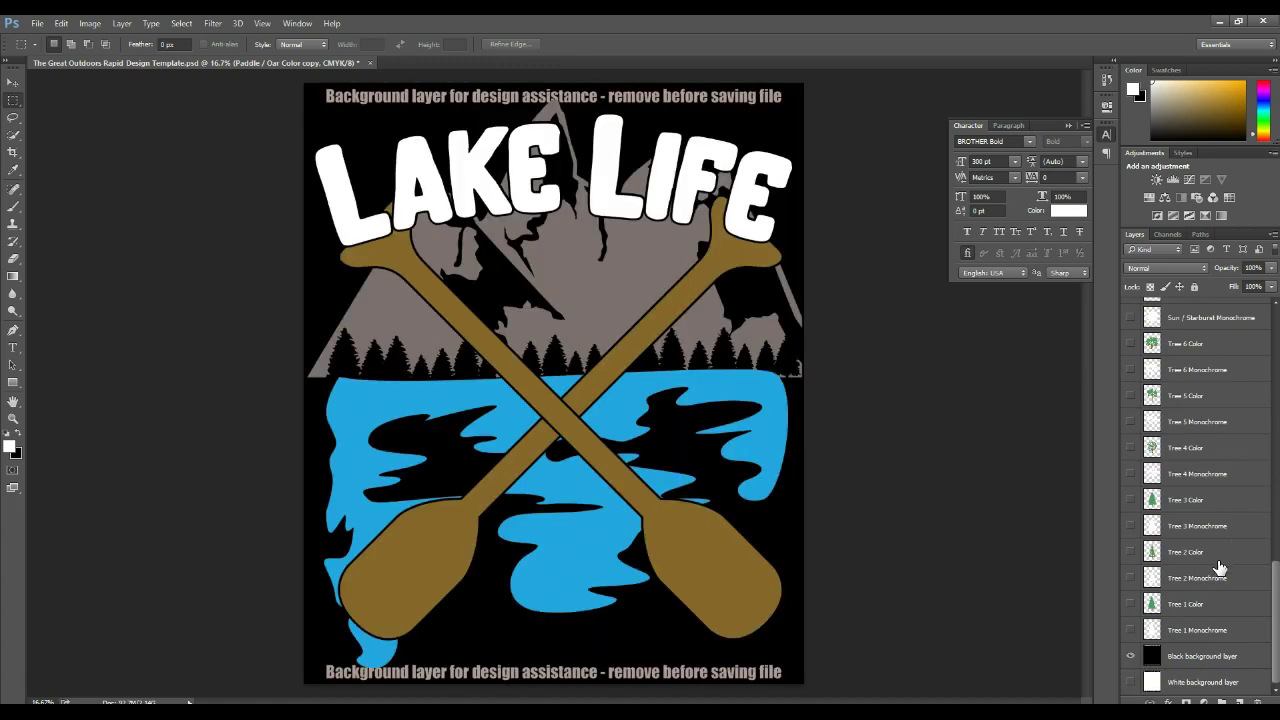
pyautogui.click(1131, 657)
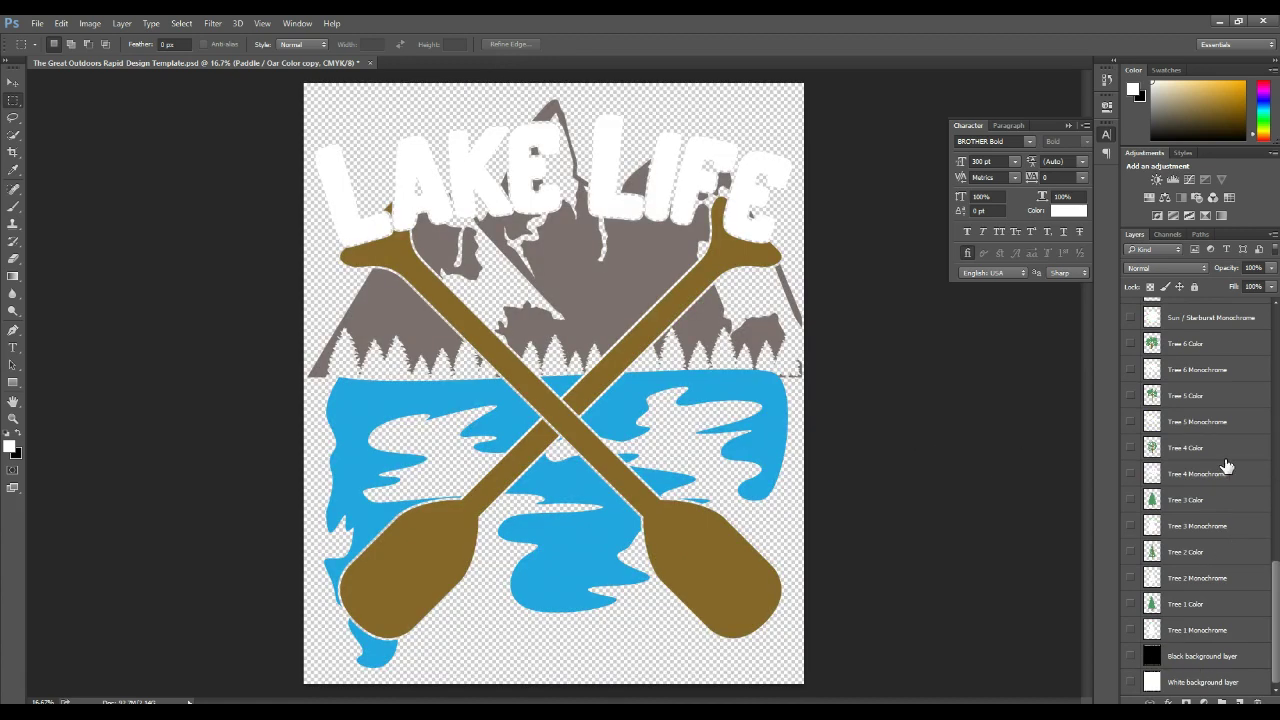
pyautogui.scroll(3, 1277, 480)
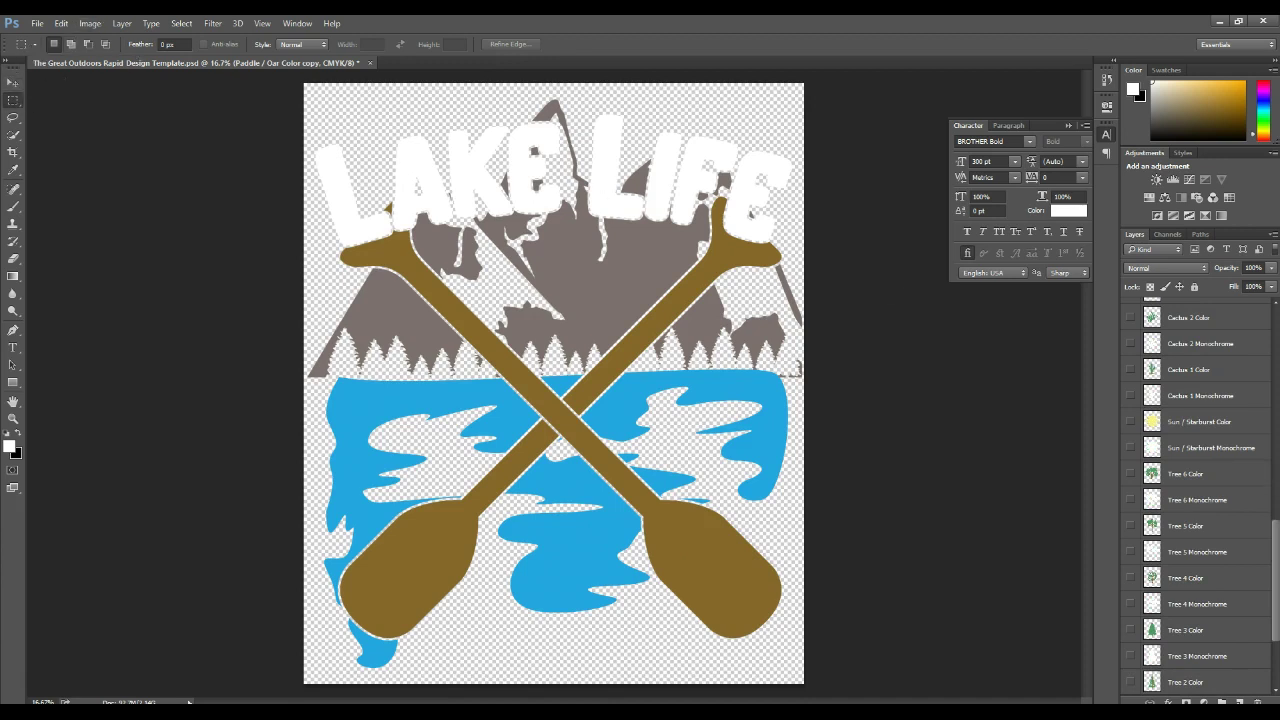
pyautogui.click(40, 24)
pyautogui.click(100, 174)
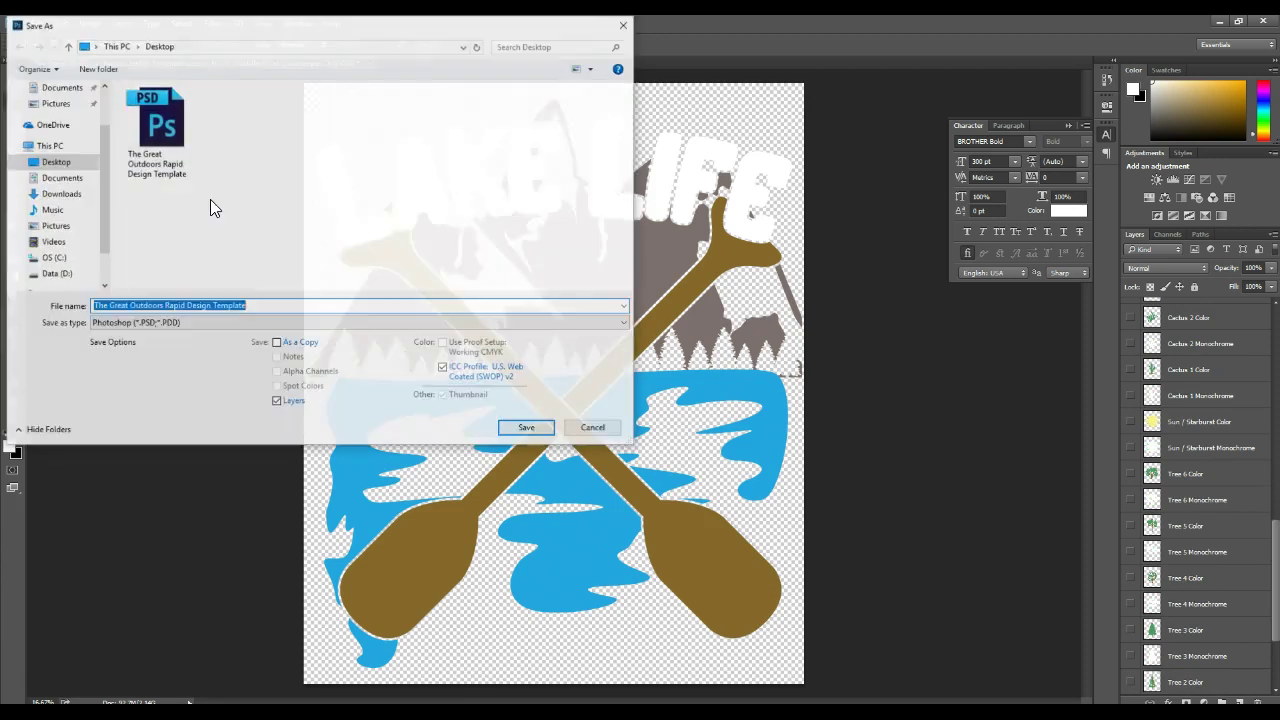
pyautogui.scroll(2, 106, 114)
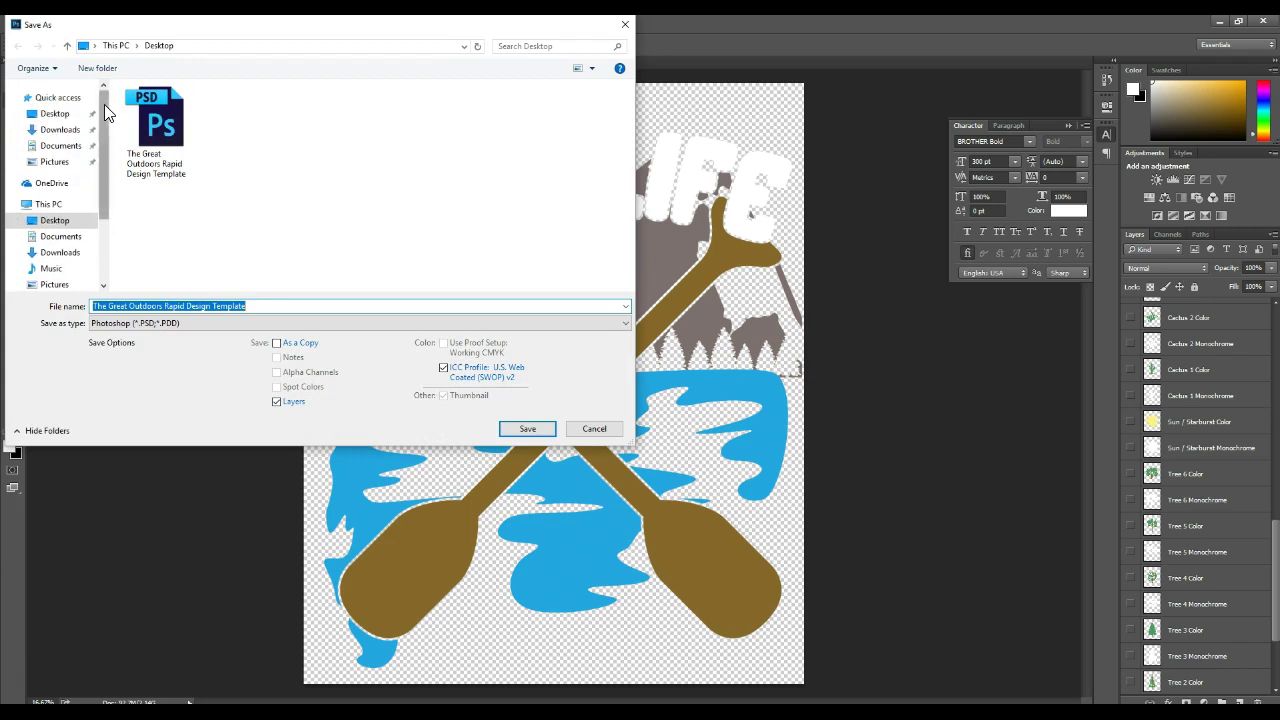
pyautogui.click(68, 114)
pyautogui.click(263, 306)
pyautogui.hotkey('ctrl', 'a')
pyautogui.press('BackSpace')
pyautogui.write('lake life')
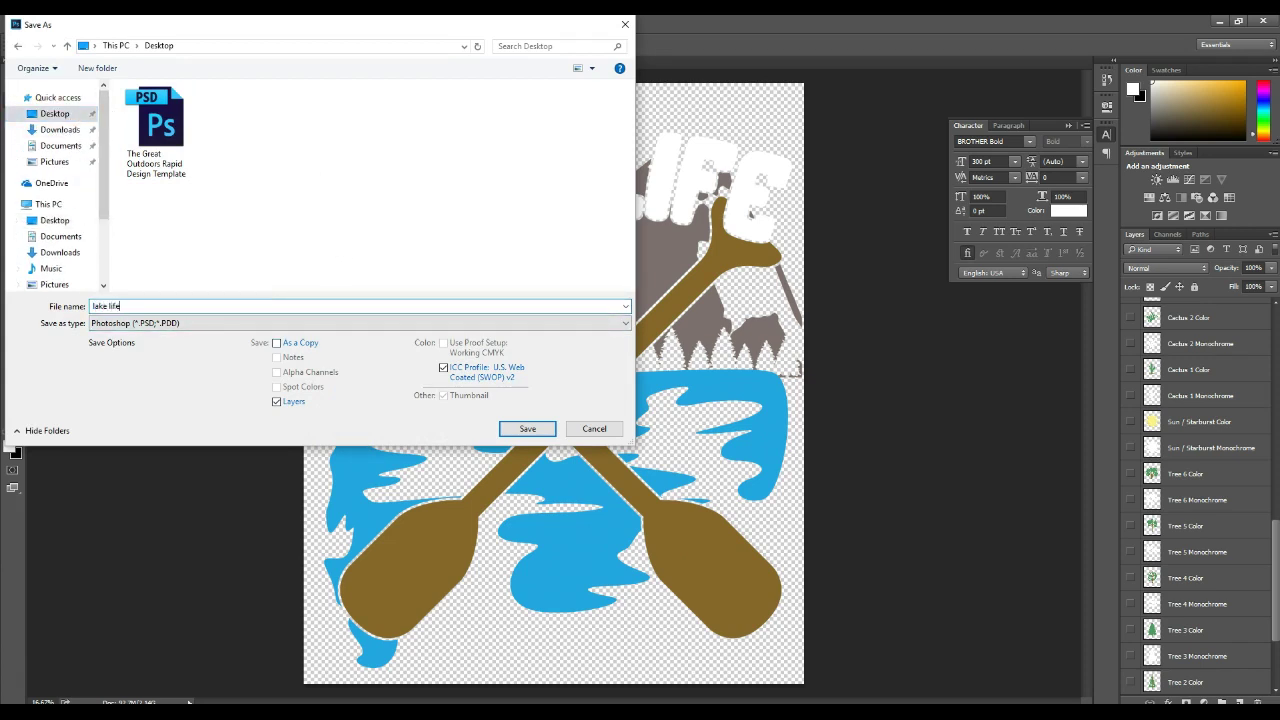
pyautogui.press('Return')
pyautogui.click(790, 256)
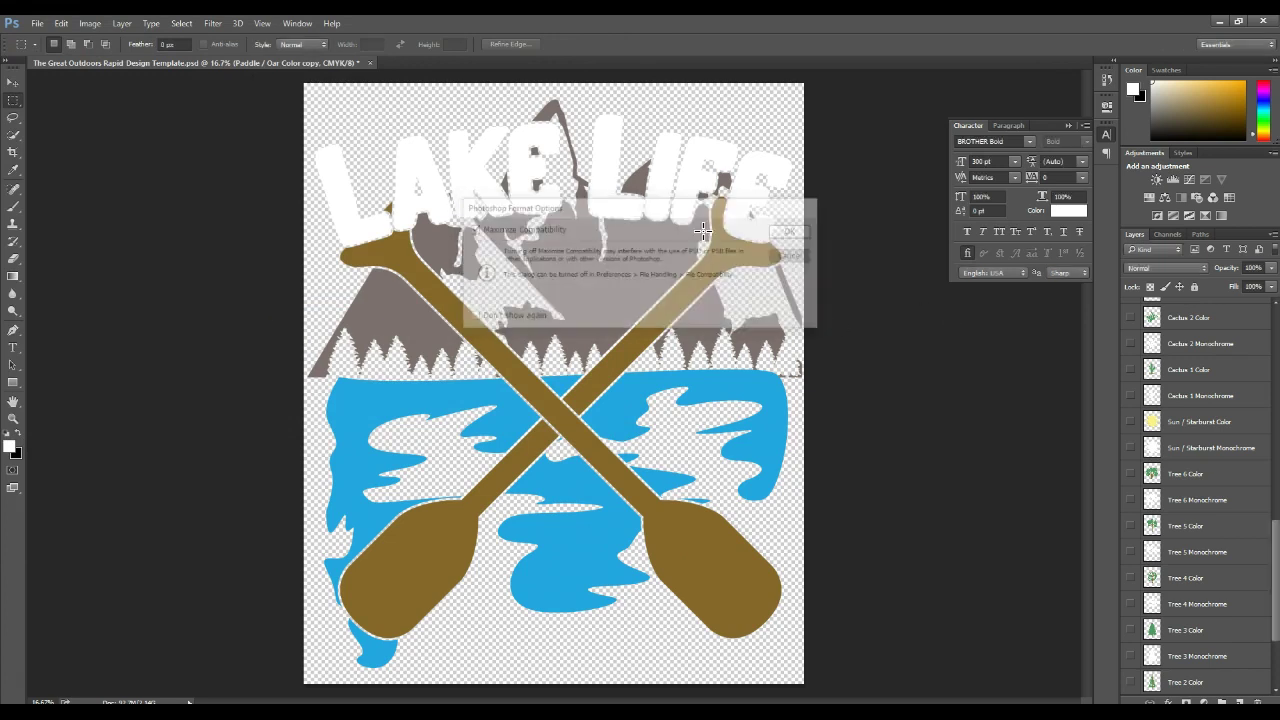
pyautogui.click(38, 23)
pyautogui.click(100, 24)
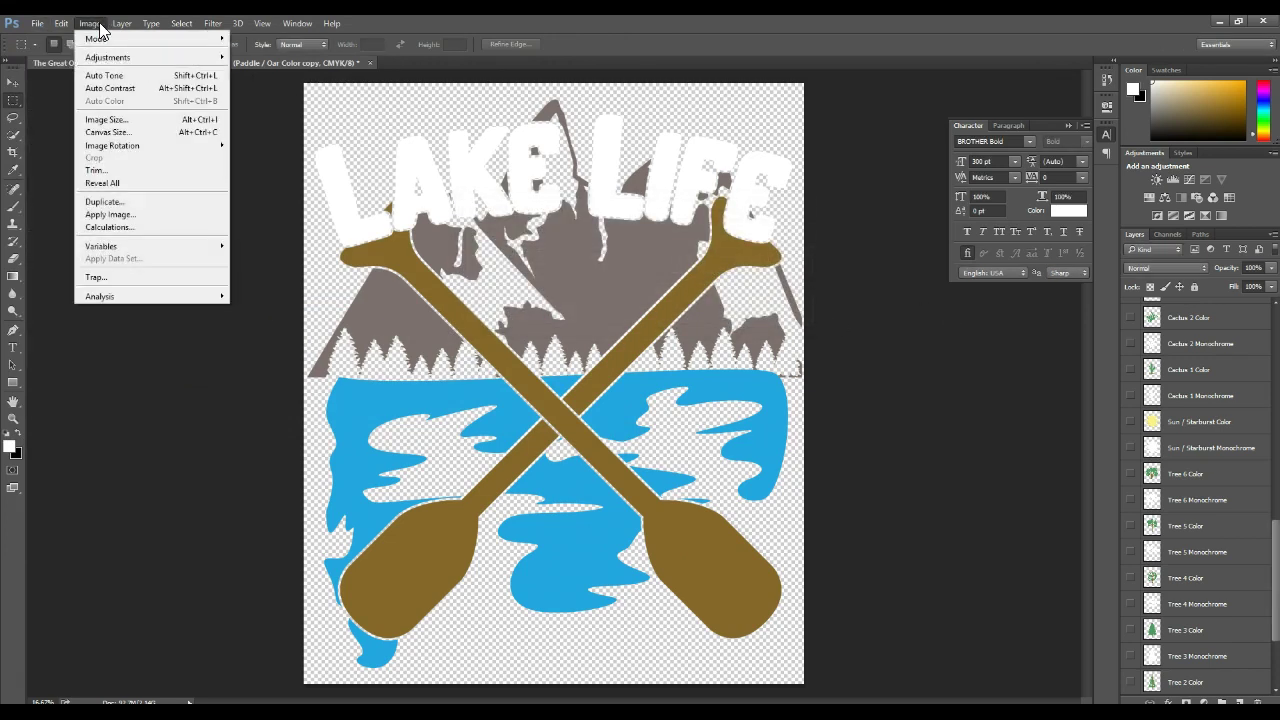
pyautogui.click(38, 23)
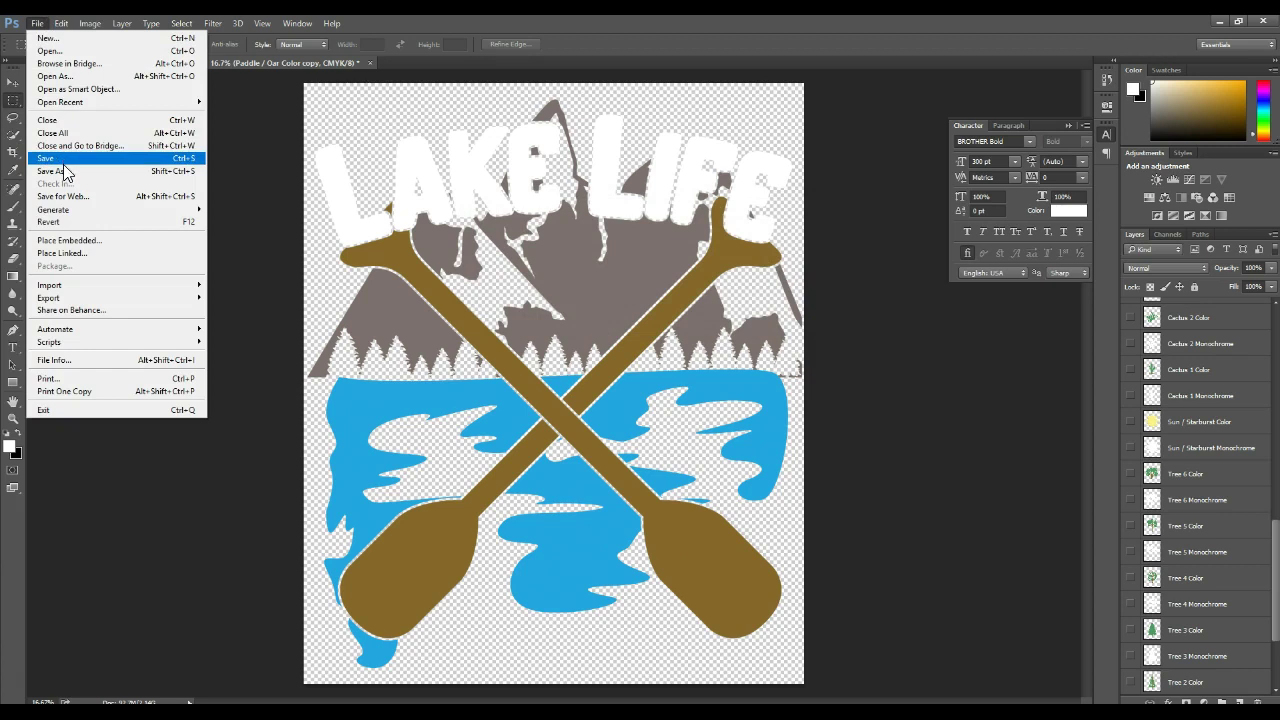
pyautogui.click(80, 160)
pyautogui.click(225, 324)
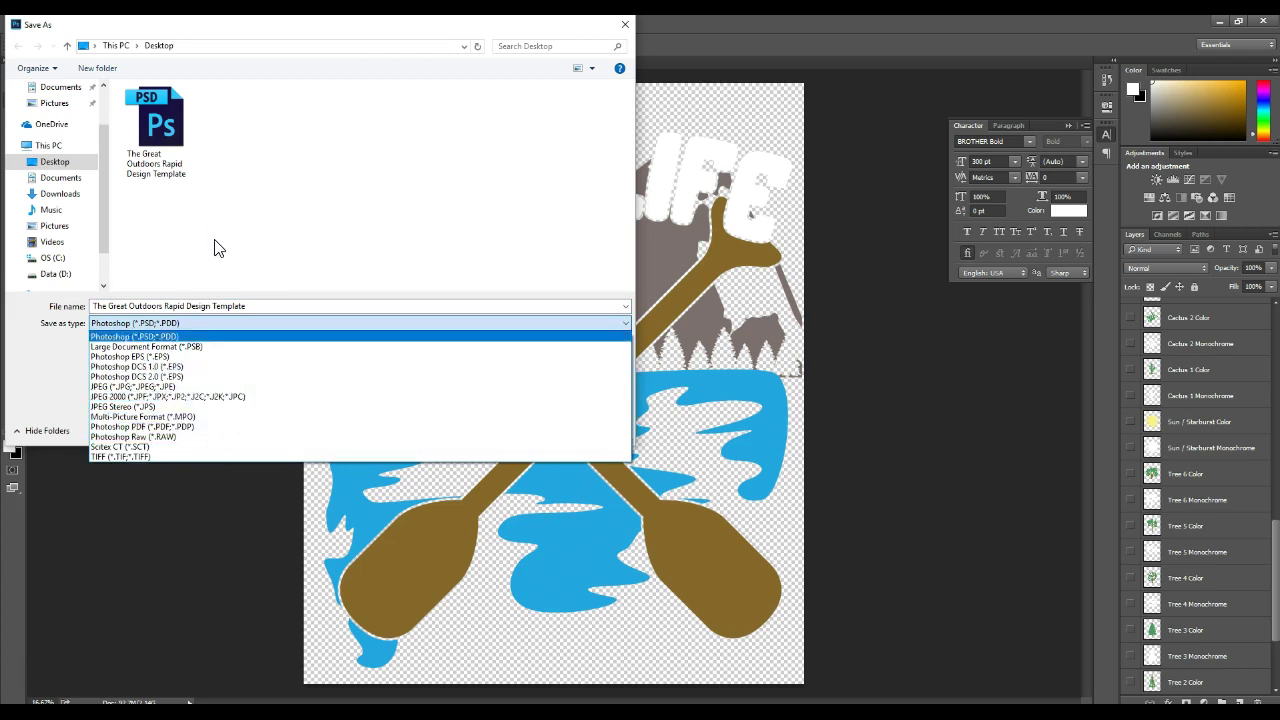
pyautogui.click(249, 491)
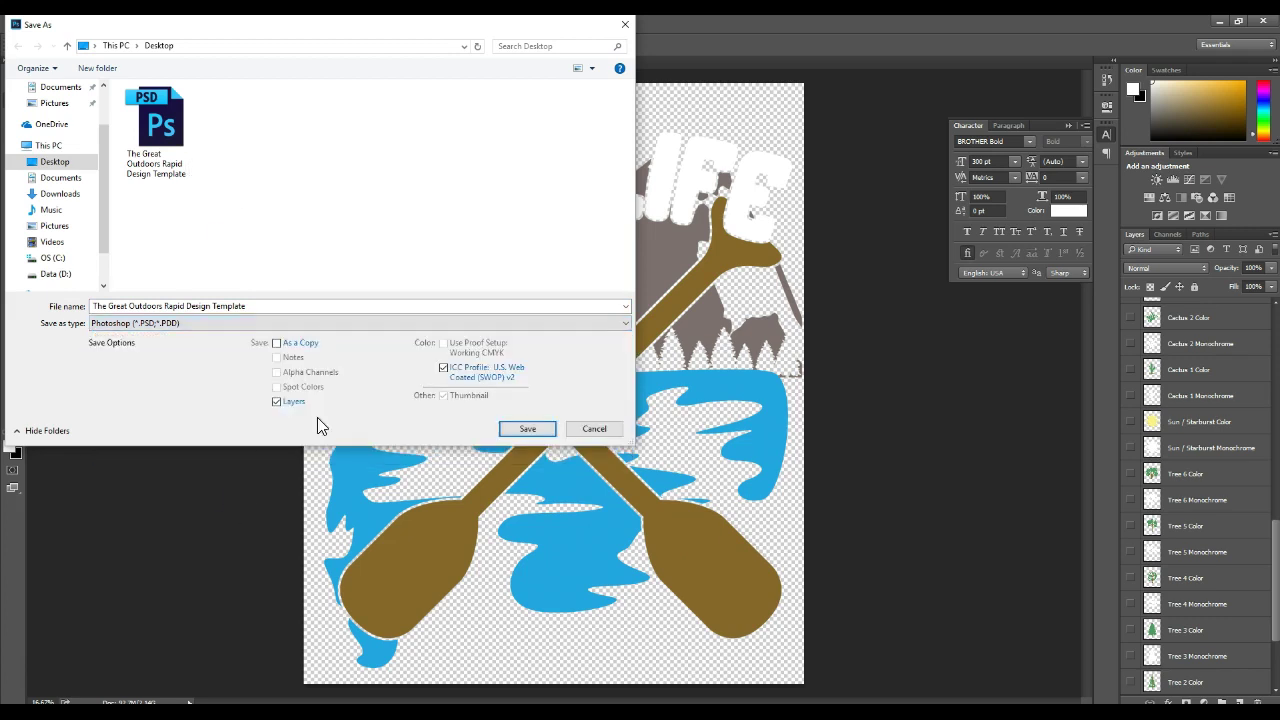
pyautogui.click(612, 428)
# Convert the document's color mode to RGB, merging the layers.
pyautogui.click(97, 23)
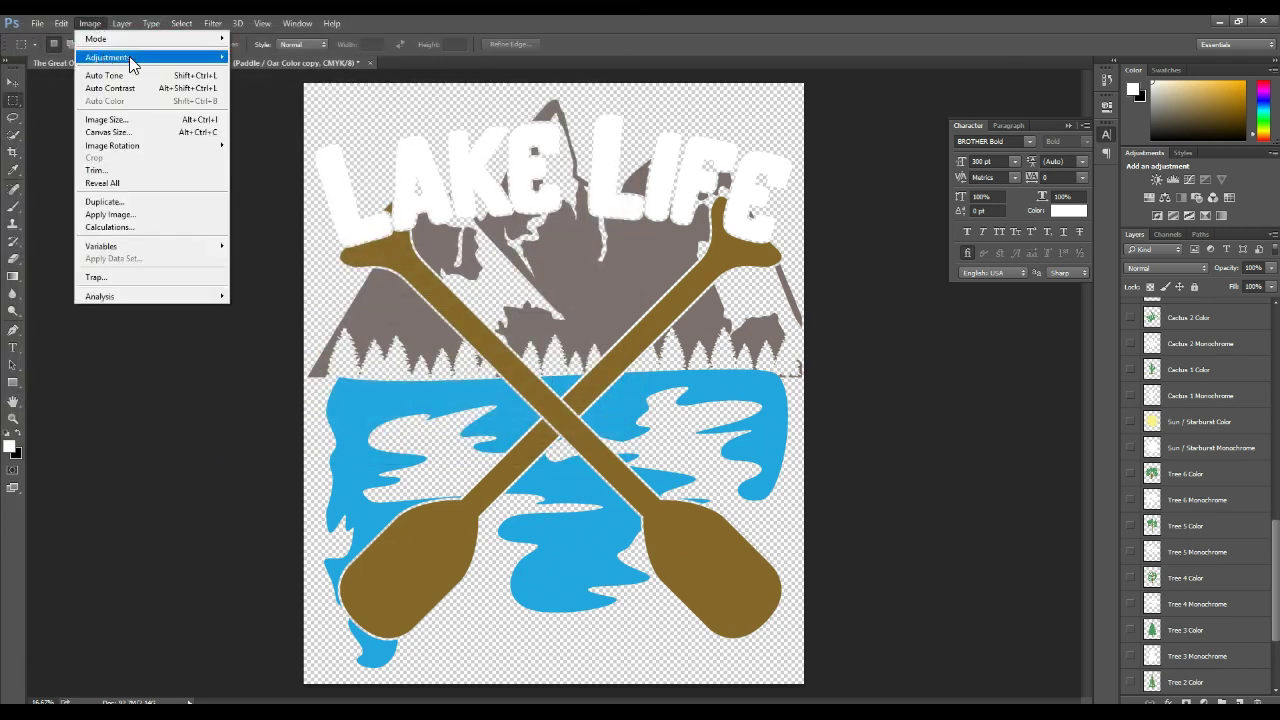
pyautogui.moveTo(173, 47)
pyautogui.click(262, 90)
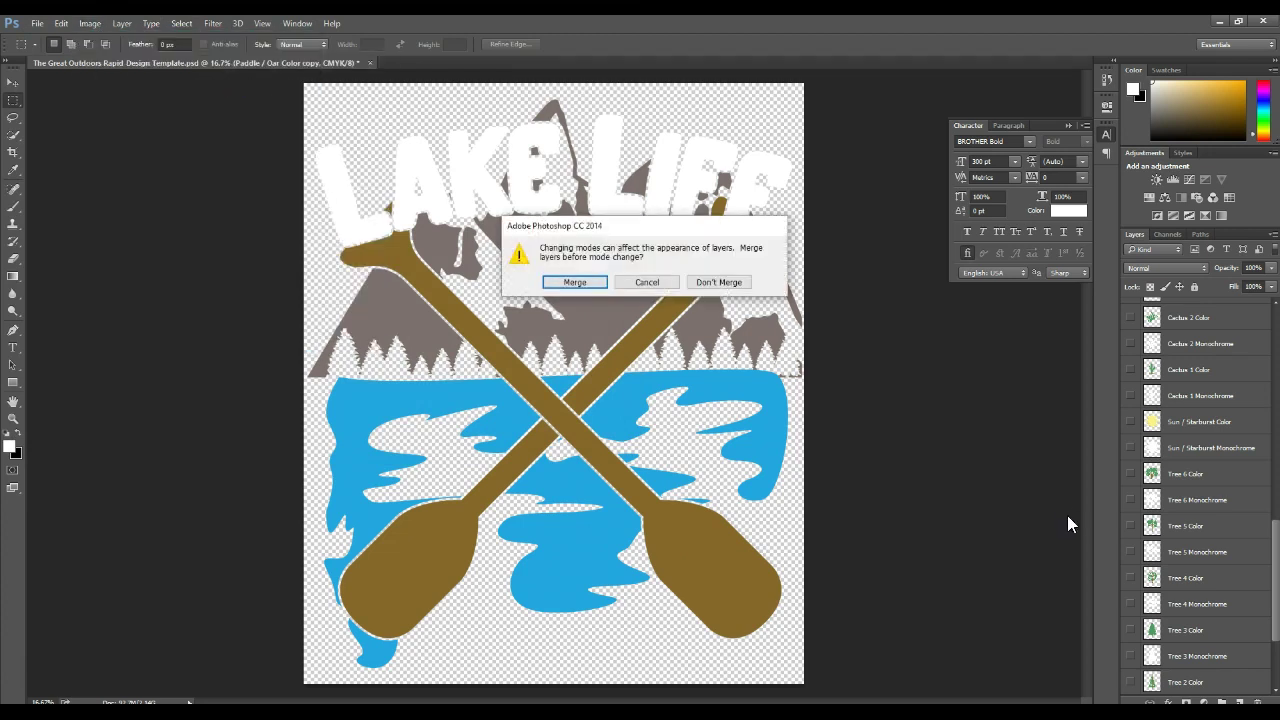
pyautogui.click(590, 285)
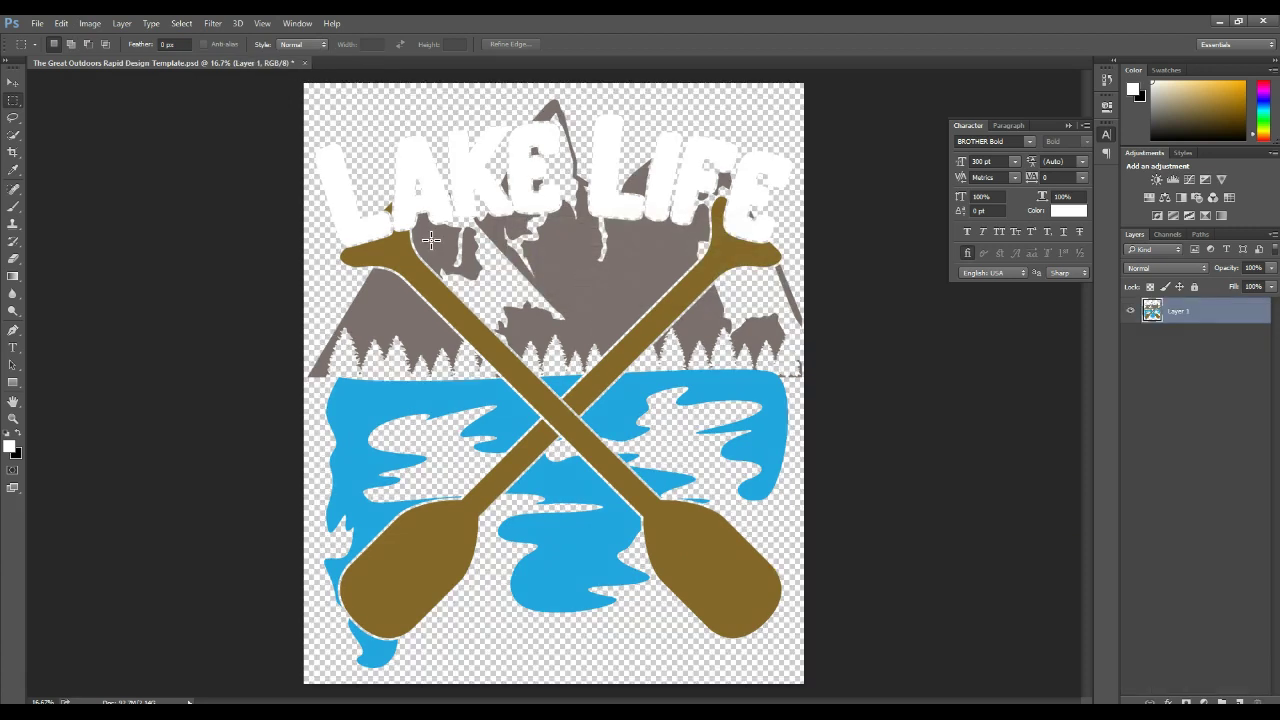
pyautogui.click(37, 23)
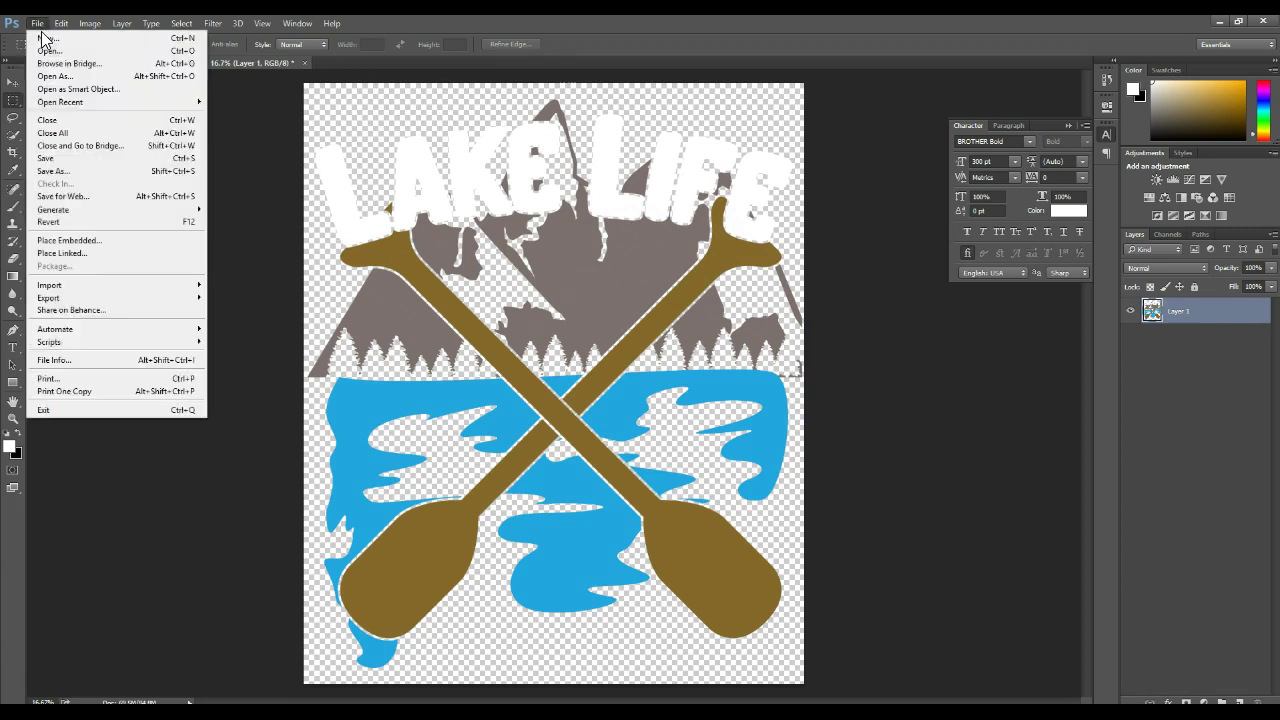
pyautogui.click(77, 171)
pyautogui.scroll(2, 89, 114)
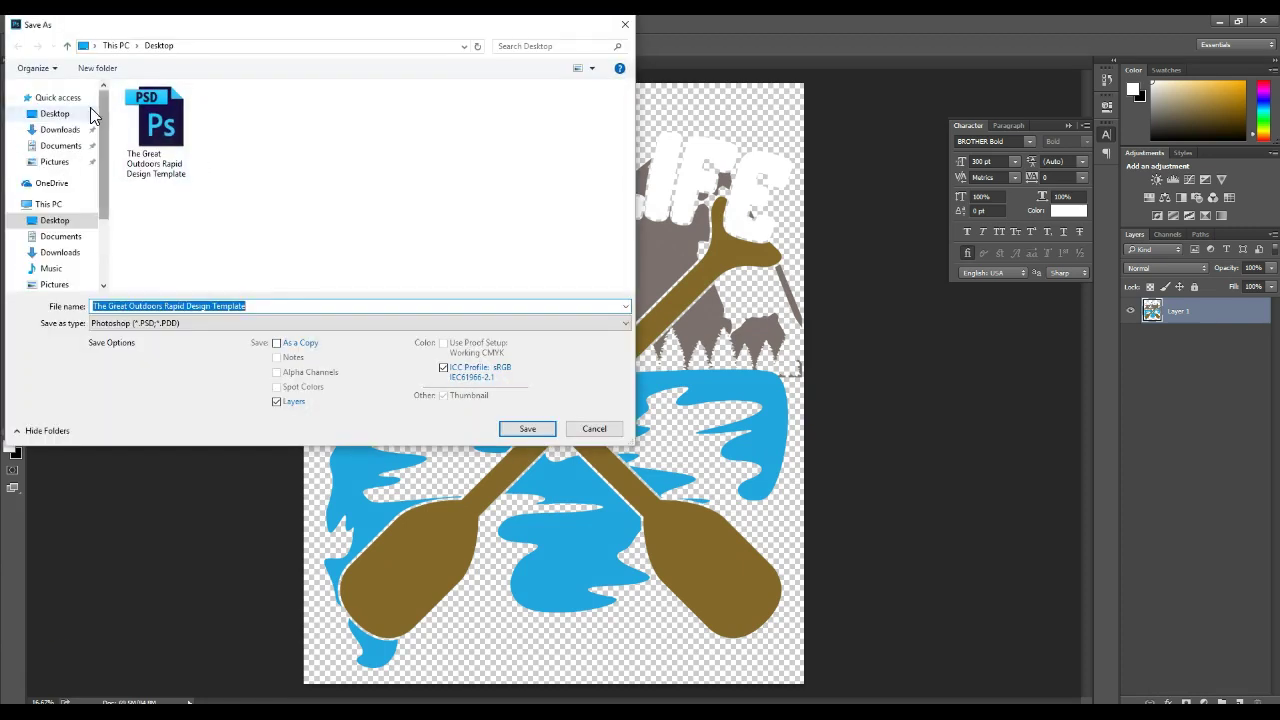
pyautogui.click(85, 113)
pyautogui.tripleClick(290, 310)
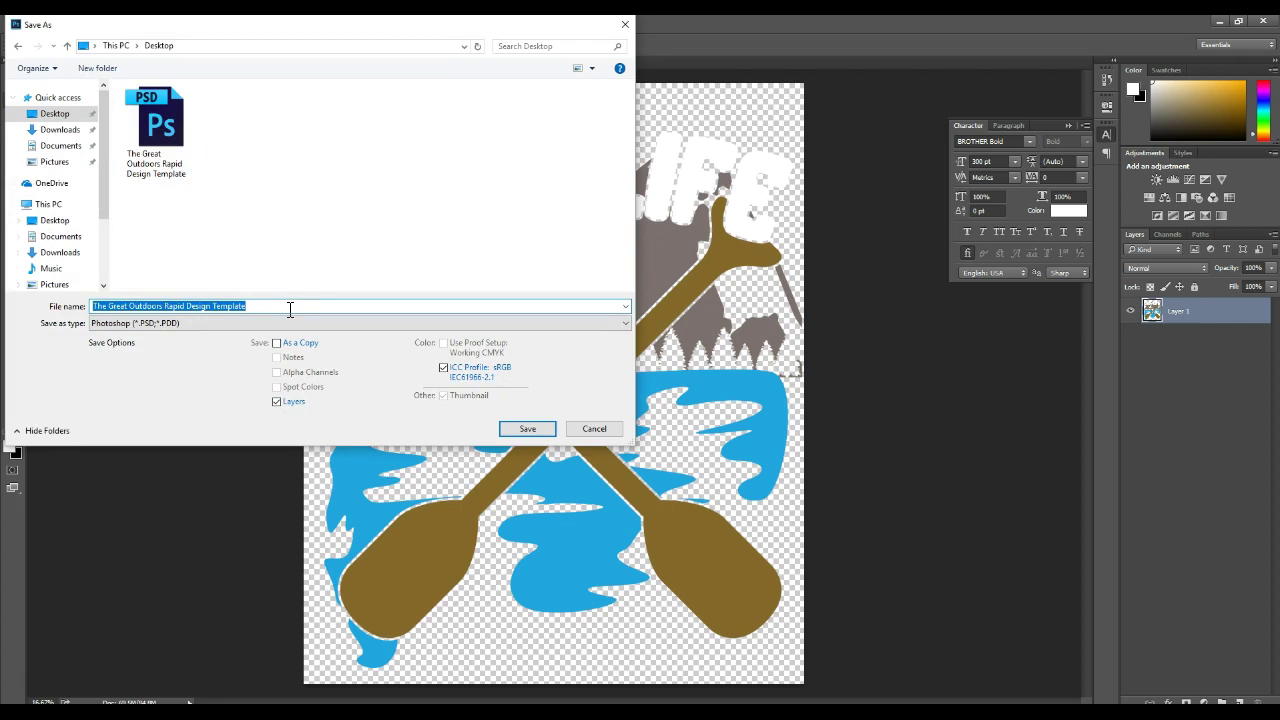
pyautogui.write('lake life')
pyautogui.press('Return')
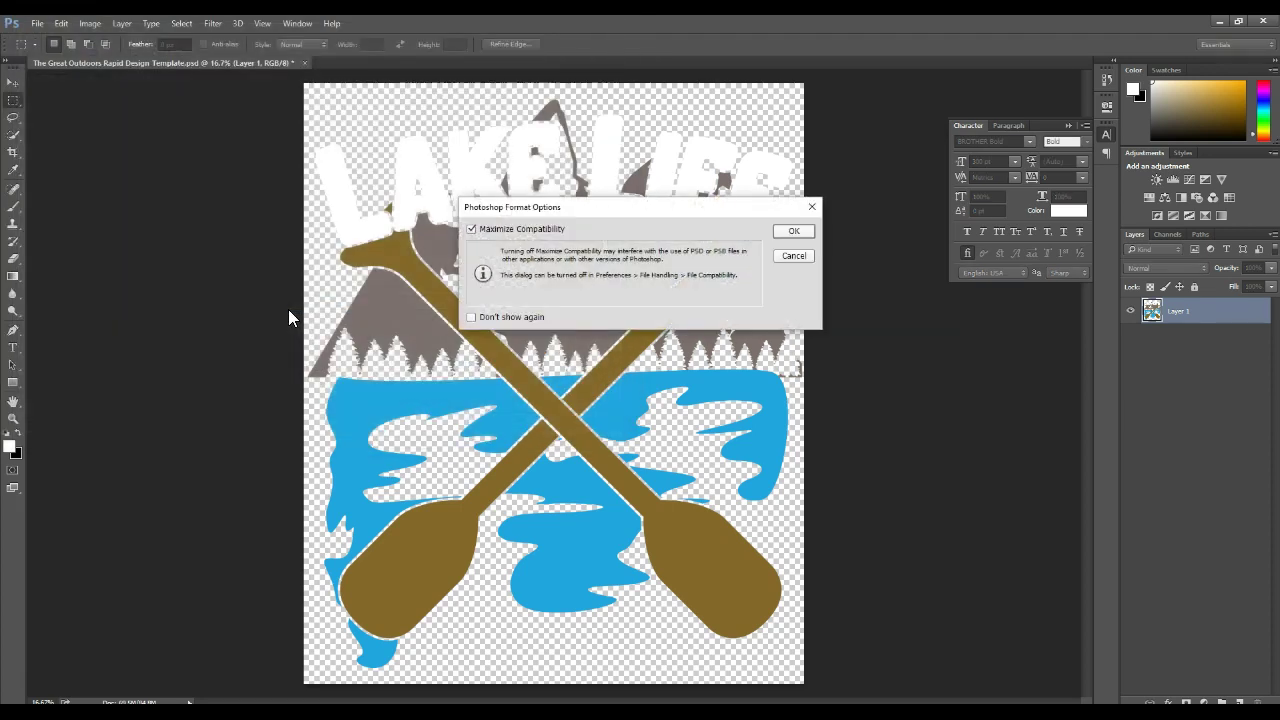
pyautogui.click(795, 258)
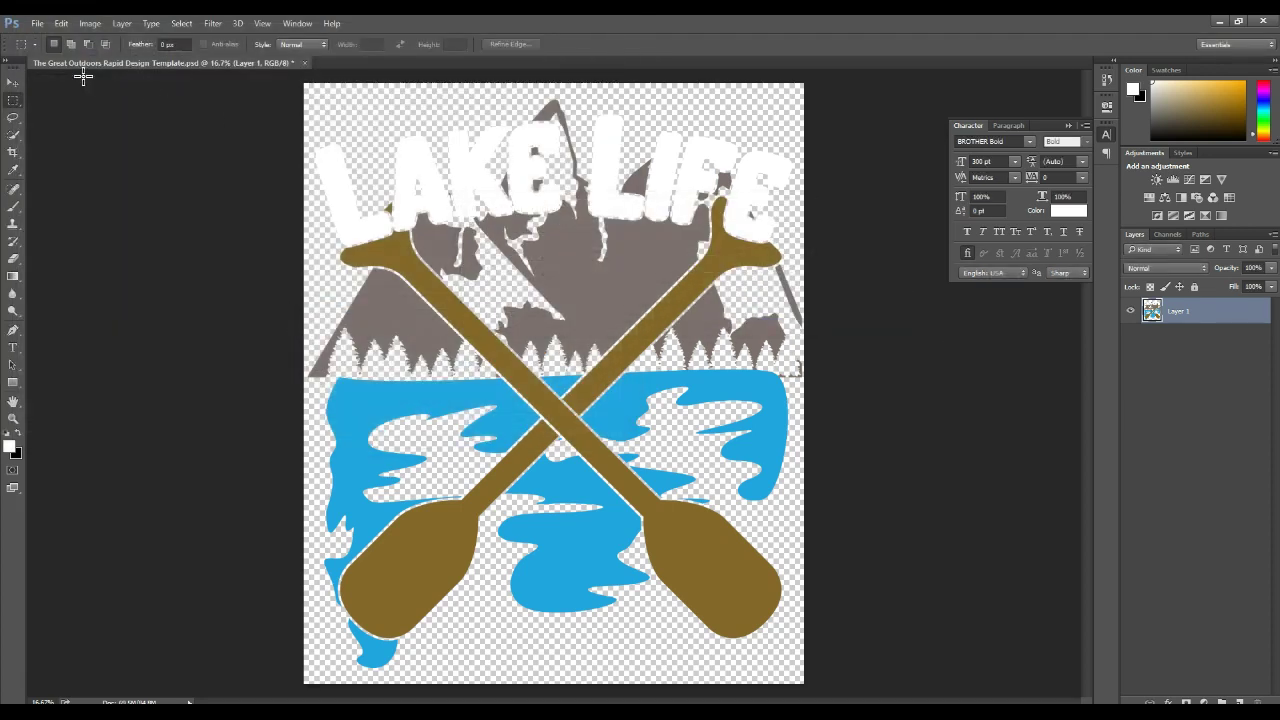
# Save a copy of the design as a PNG named "lake life" on the Desktop, keeping the default PNG options.
pyautogui.click(37, 23)
pyautogui.click(91, 178)
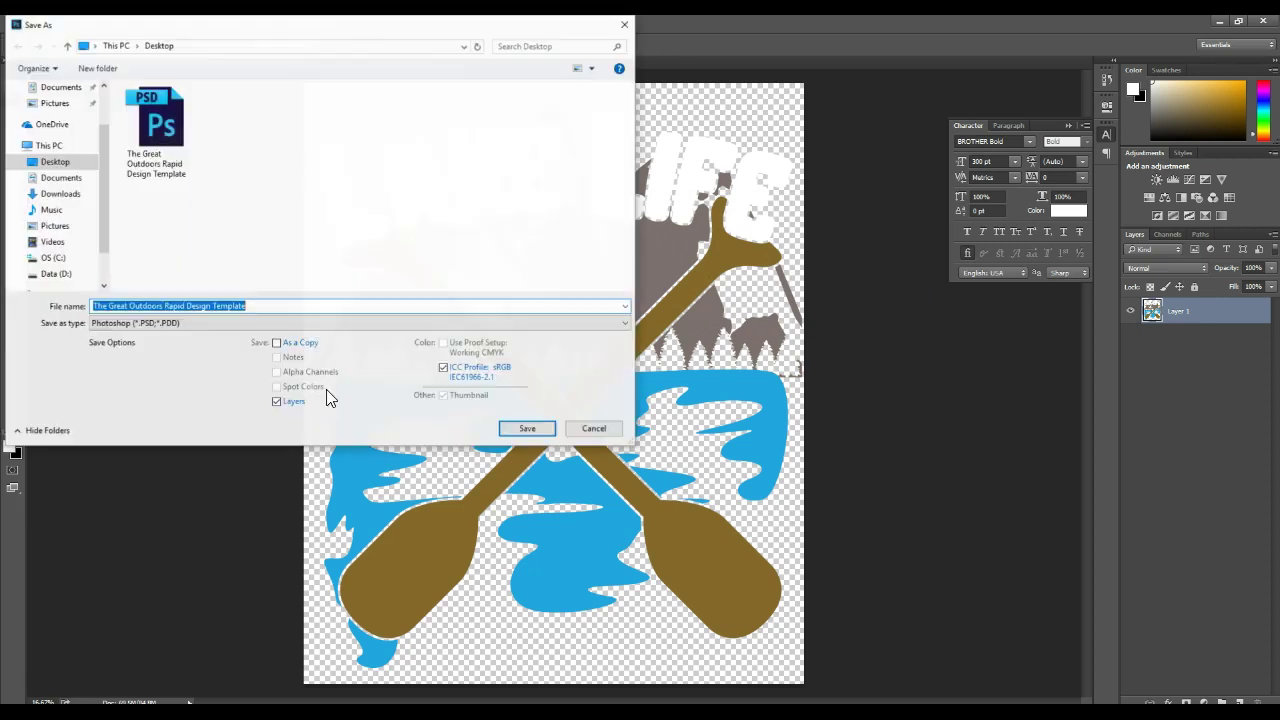
pyautogui.click(185, 322)
pyautogui.click(140, 507)
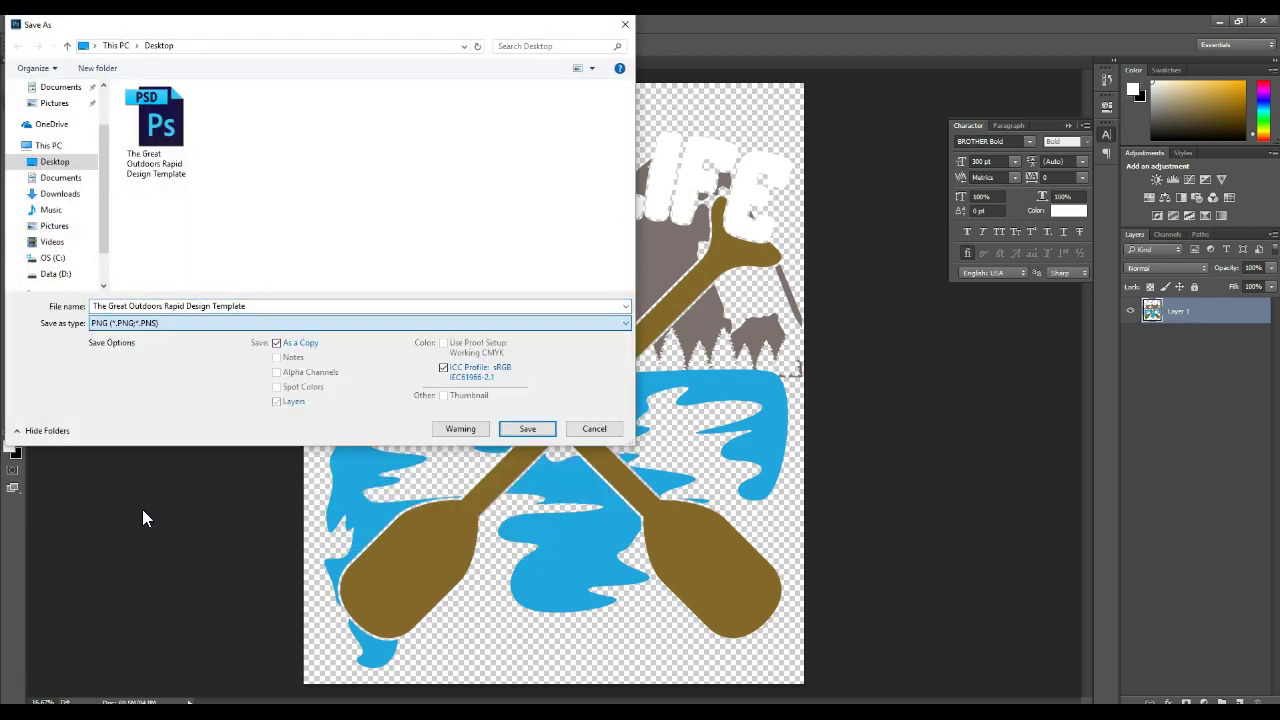
pyautogui.scroll(2, 102, 102)
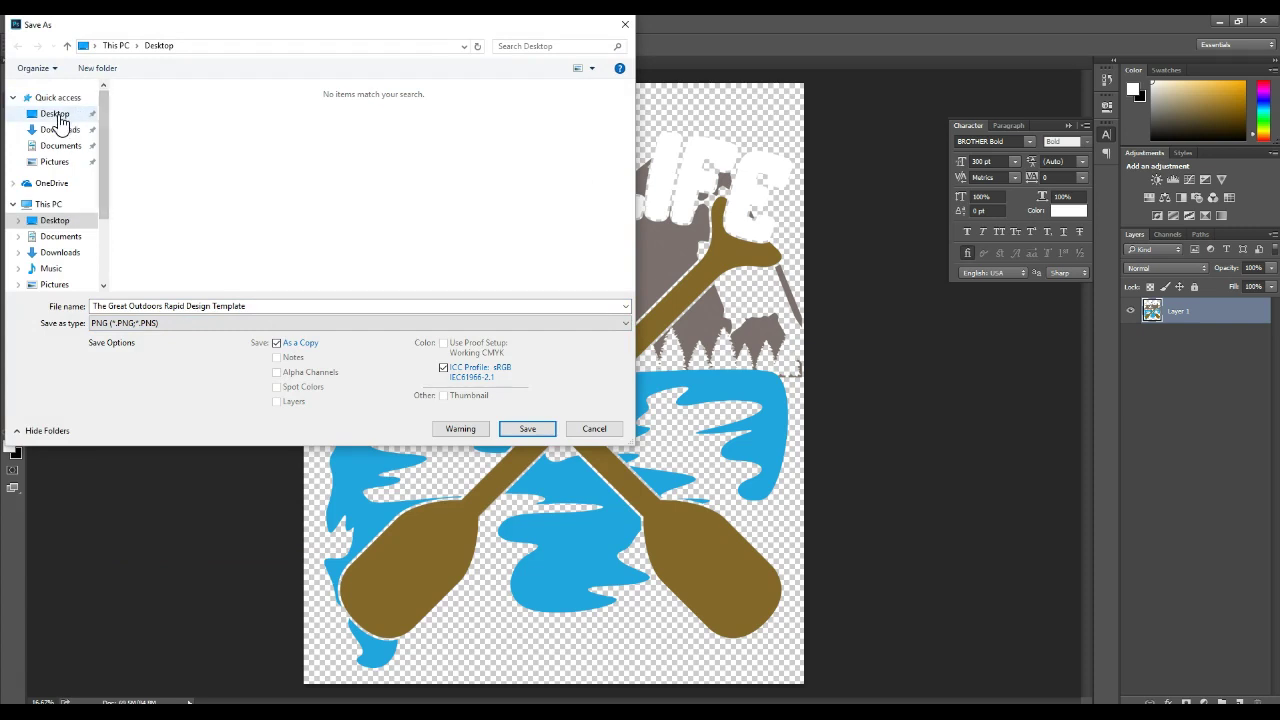
pyautogui.click(54, 113)
pyautogui.click(298, 305)
pyautogui.write('lake life')
pyautogui.press('Return')
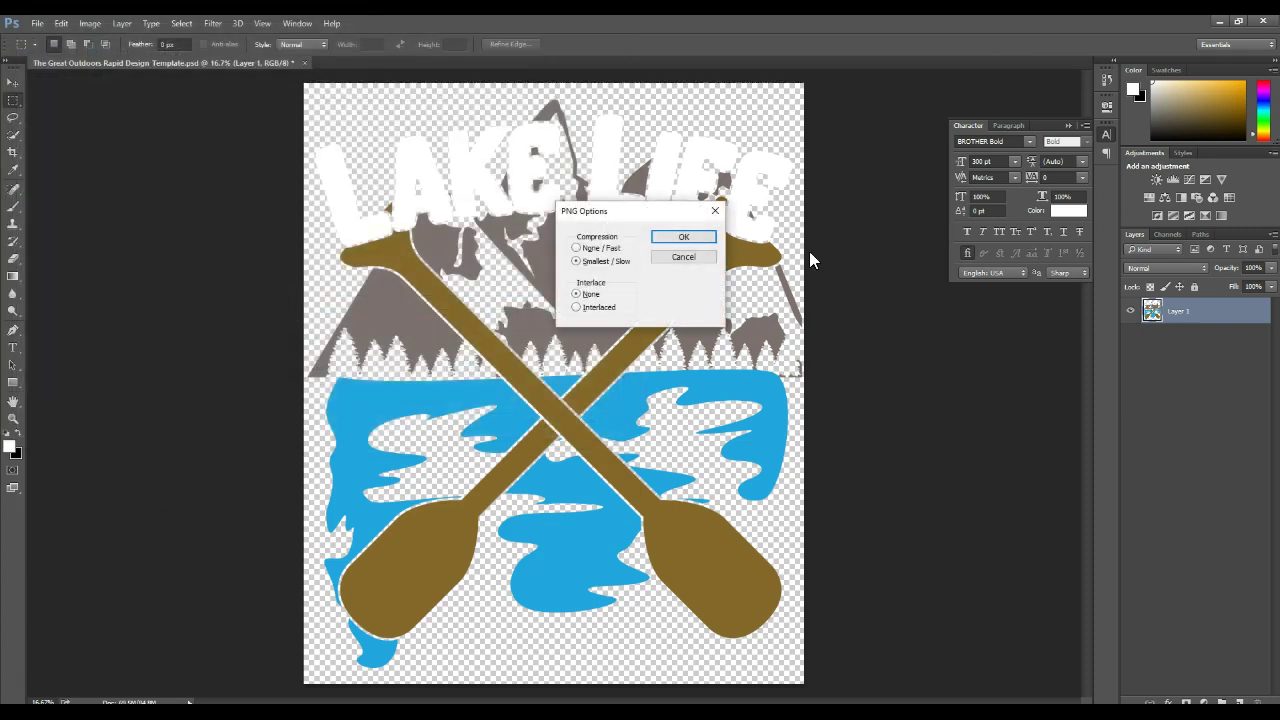
pyautogui.click(682, 238)
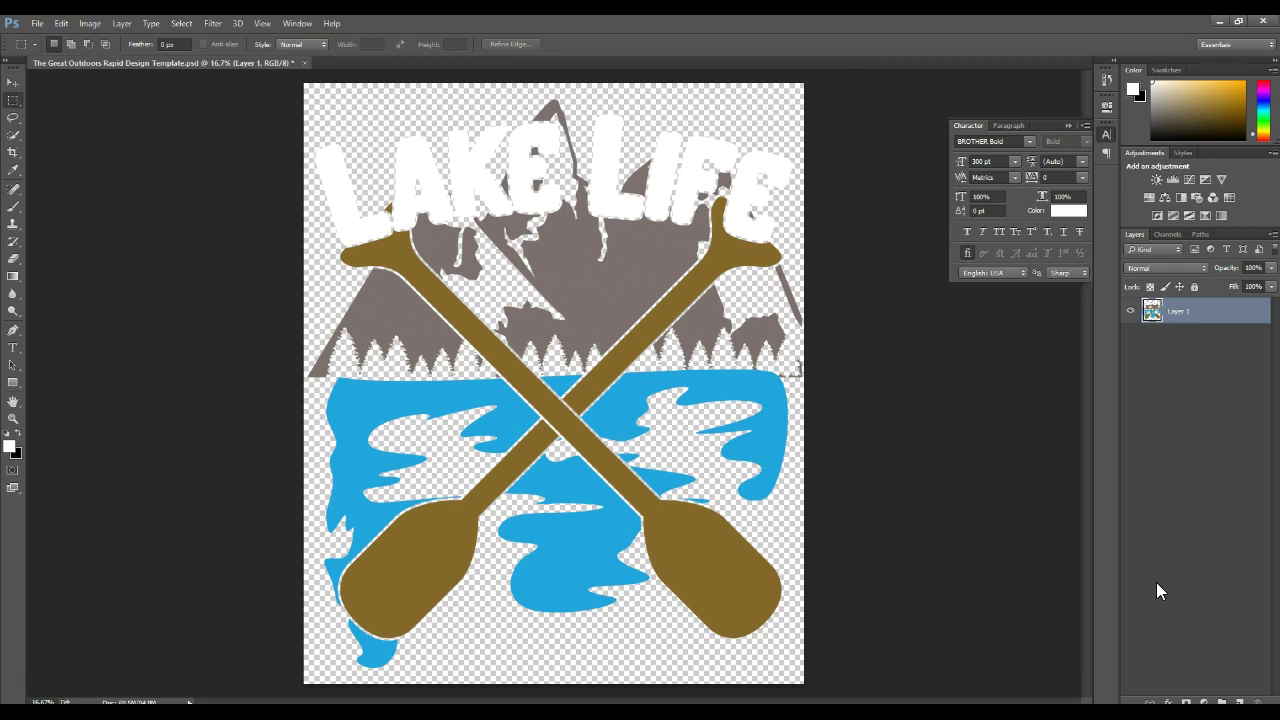
# Switch to the Merch by Amazon page in the browser and upload the lake life PNG from the Desktop as the shirt artwork.
pyautogui.click(1219, 21)
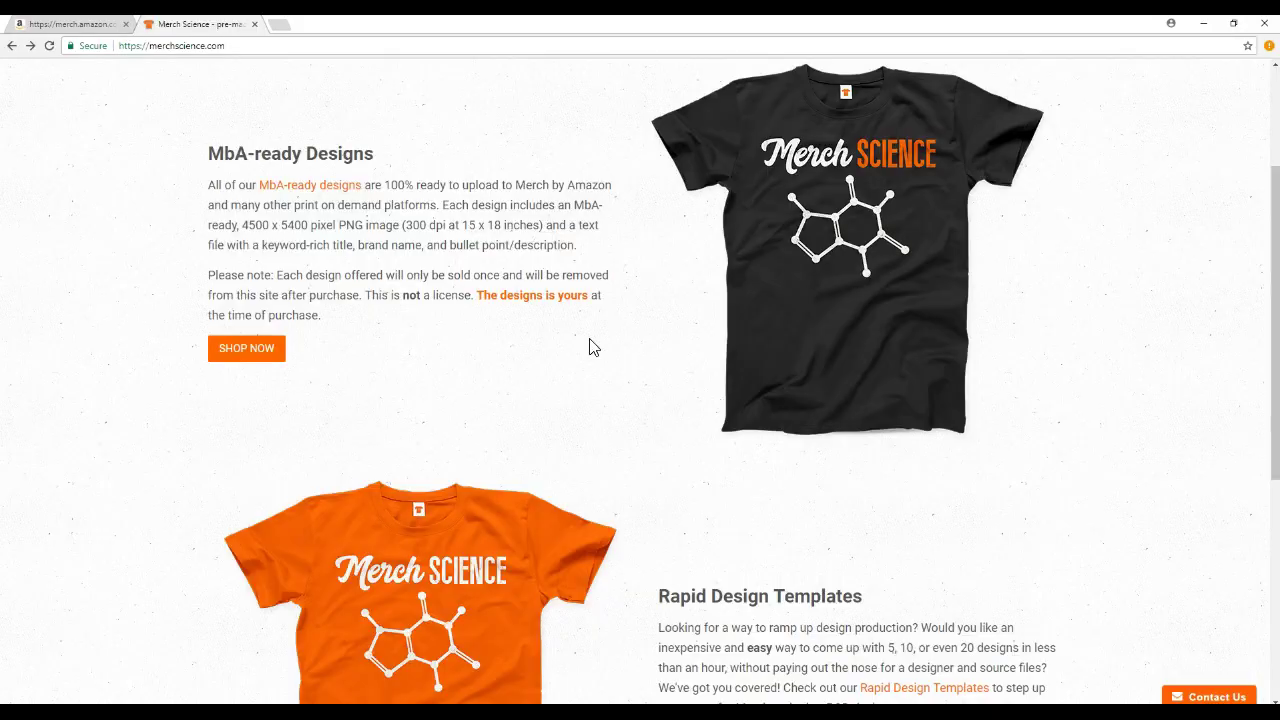
pyautogui.click(92, 27)
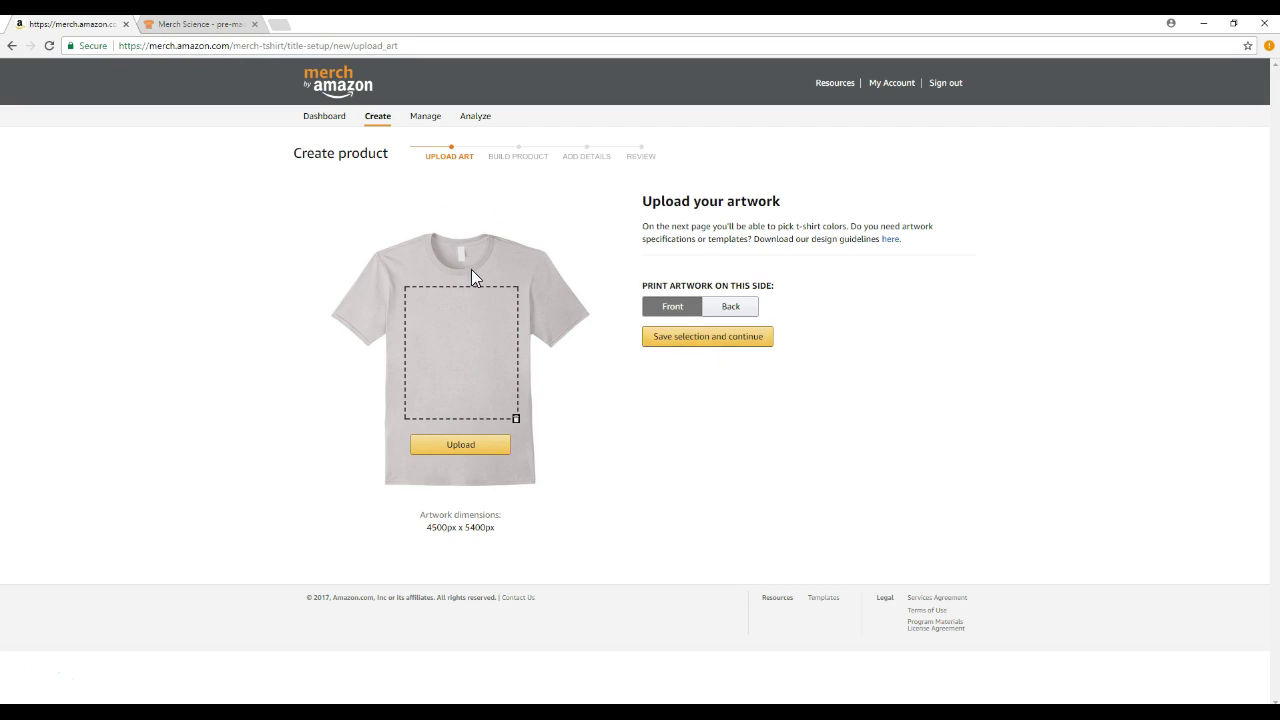
pyautogui.click(463, 454)
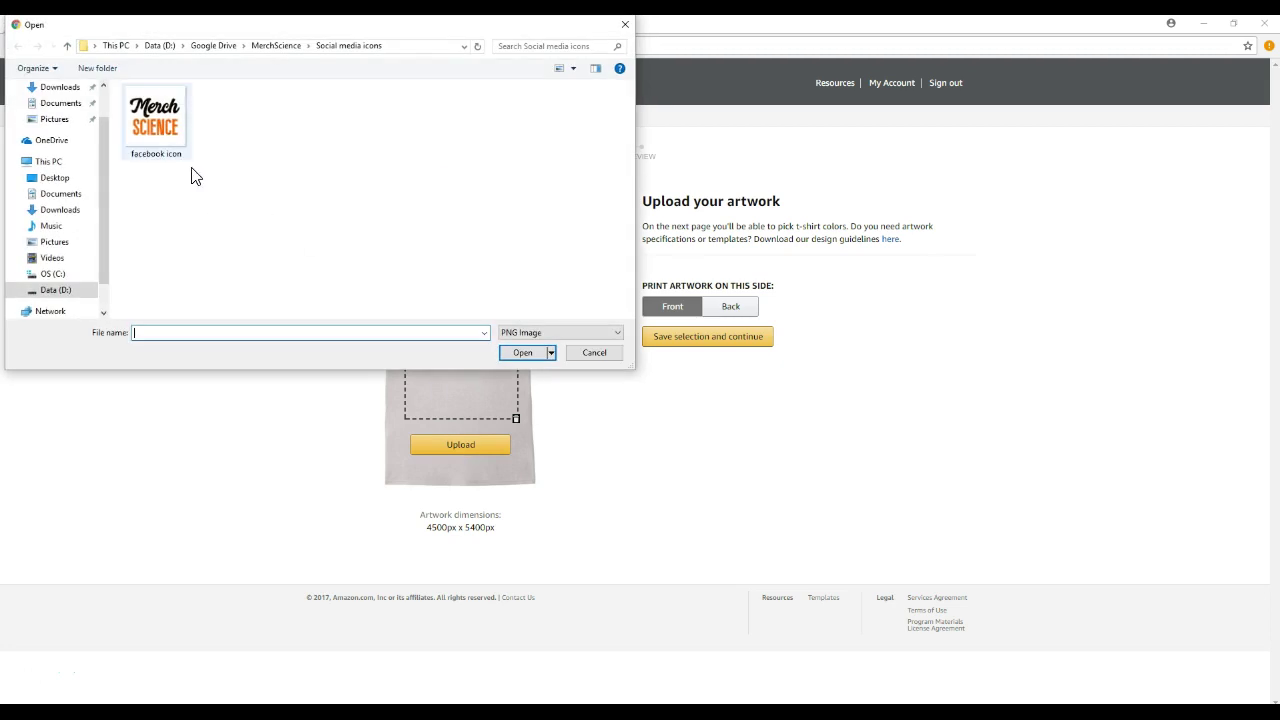
pyautogui.scroll(3, 95, 105)
pyautogui.click(60, 114)
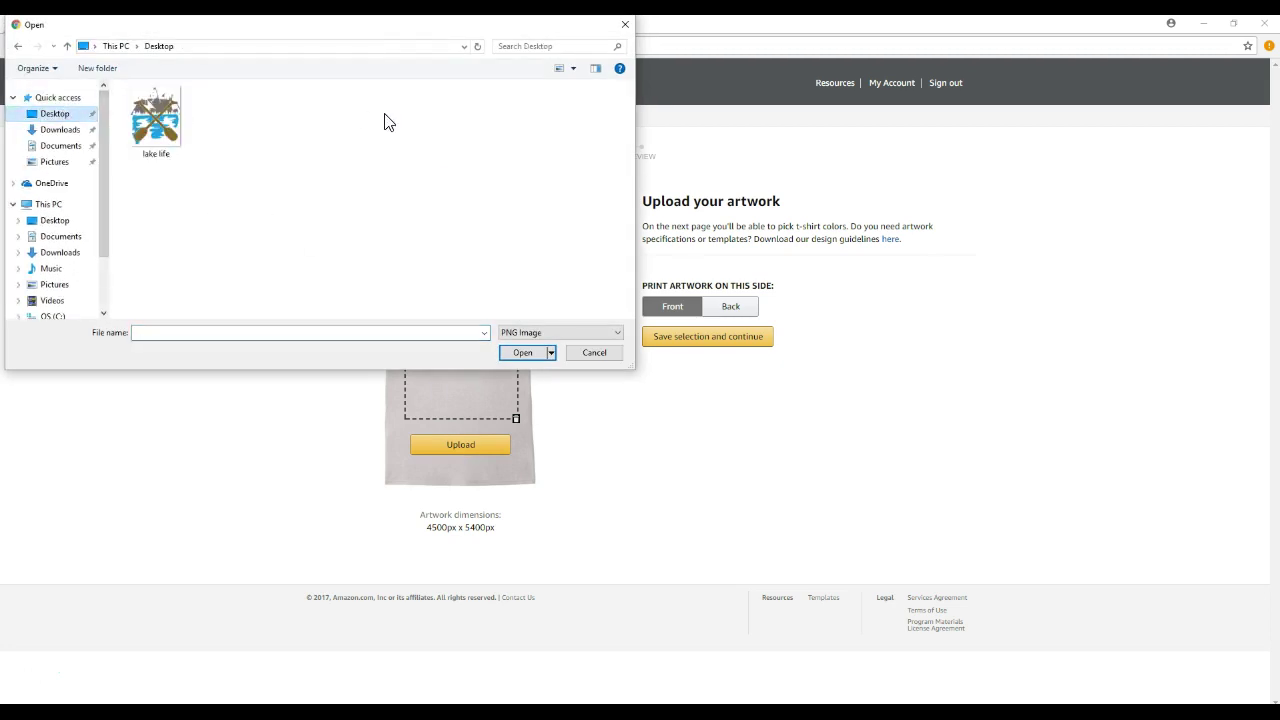
pyautogui.click(153, 138)
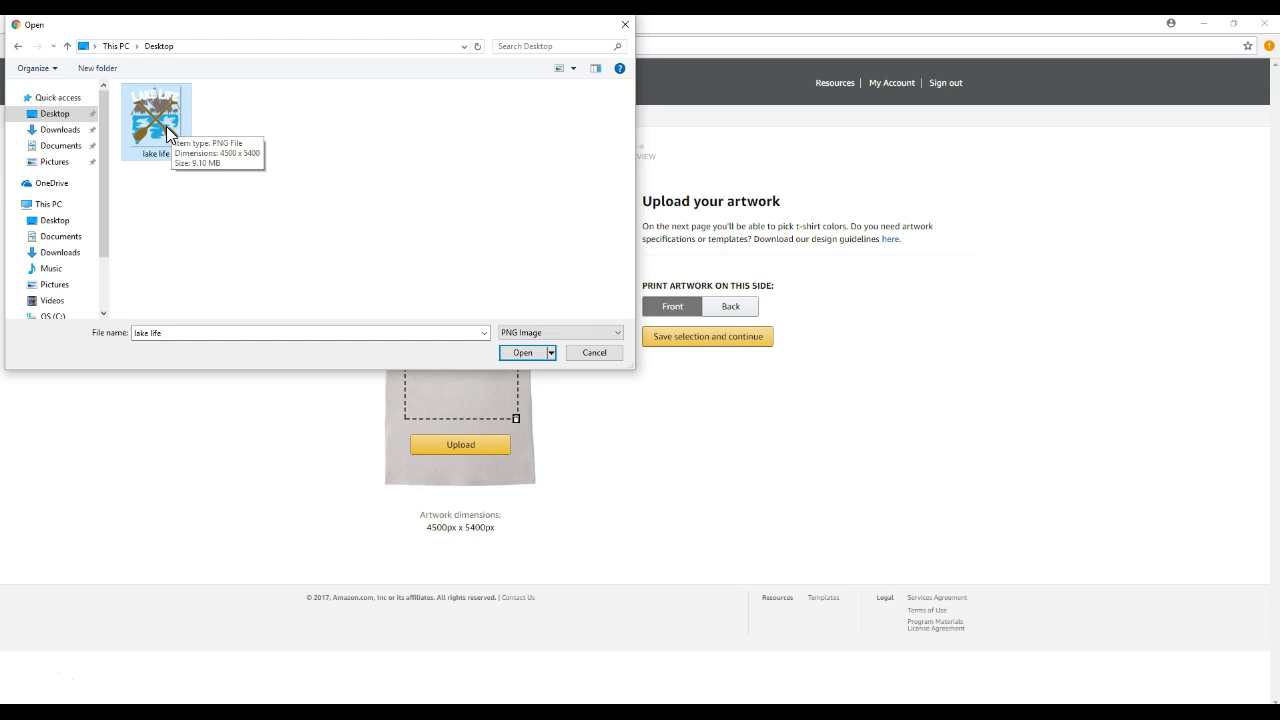
pyautogui.doubleClick(166, 130)
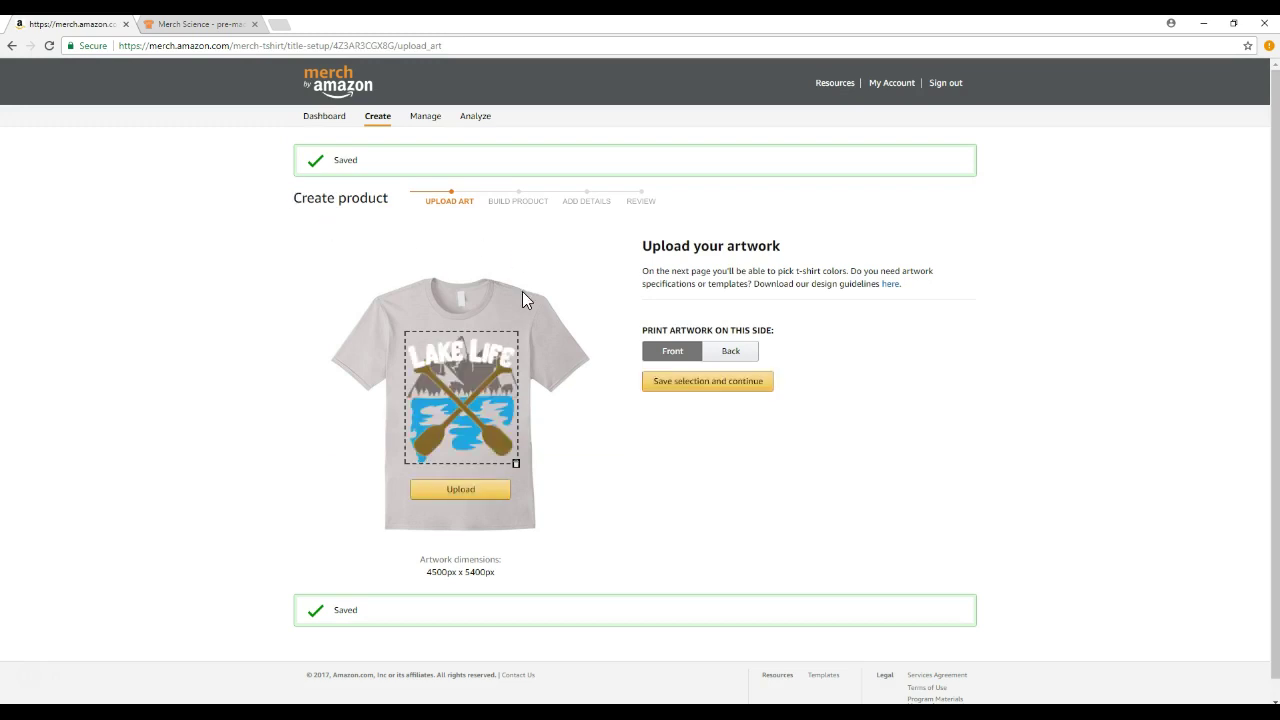
# Save the front artwork selection and choose olive, brown, black and dark gray as the T-shirt colors.
pyautogui.click(713, 384)
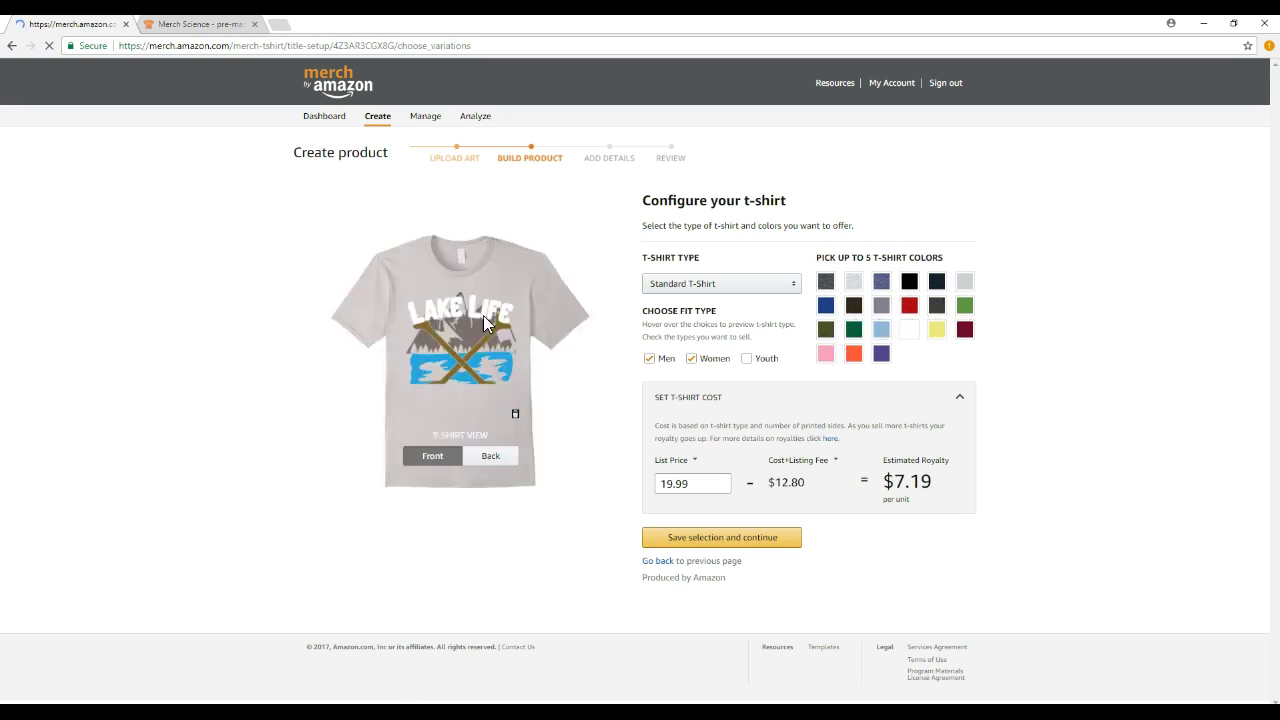
pyautogui.click(826, 331)
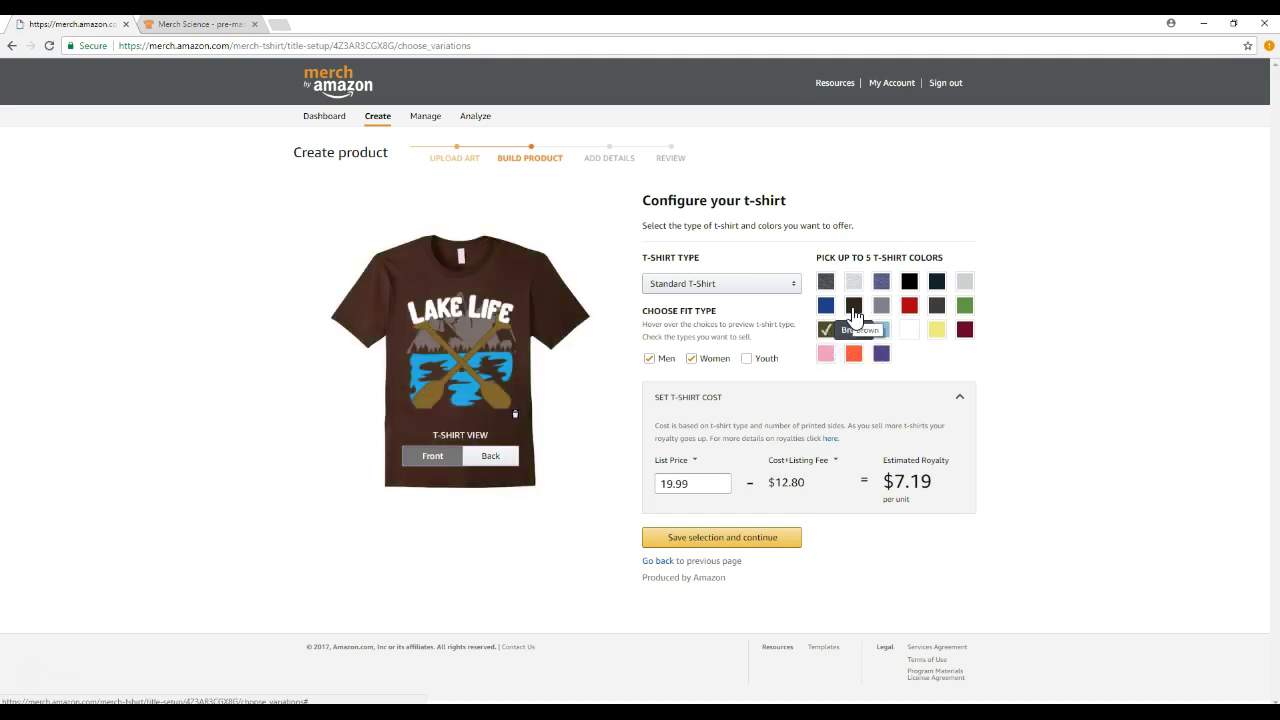
pyautogui.click(853, 307)
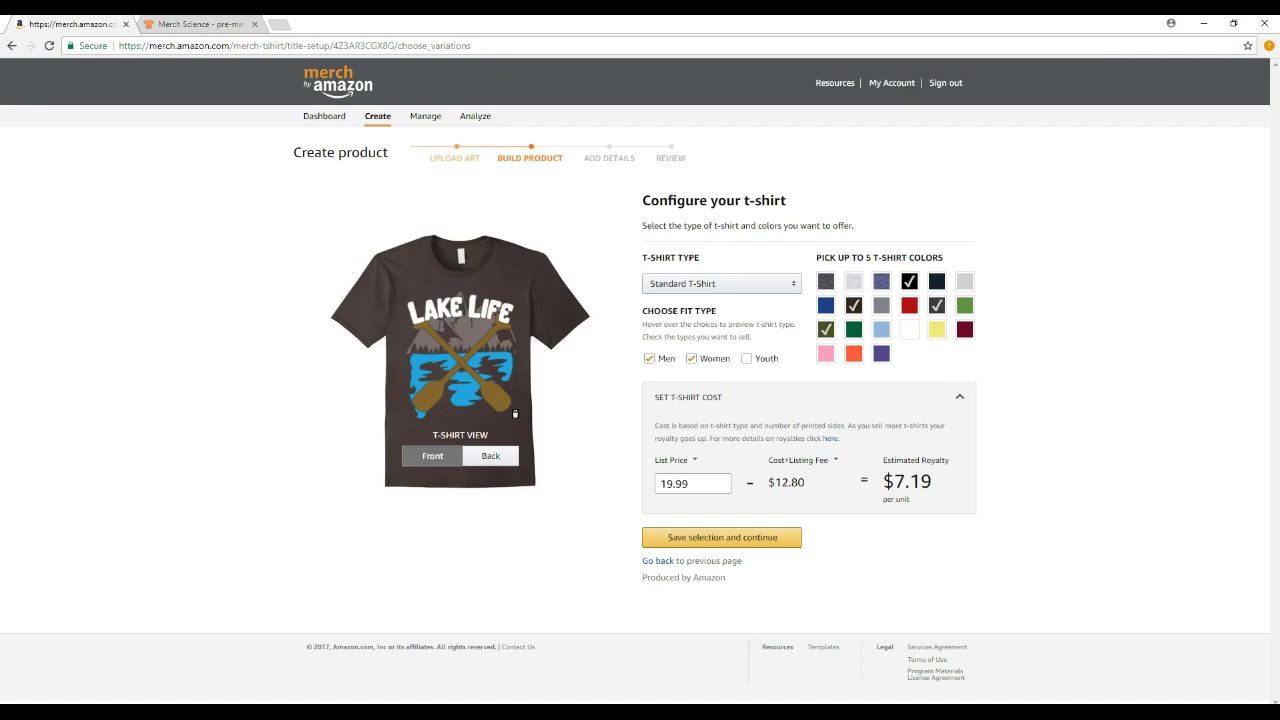
# Switch back to Photoshop and revert the outdoors template to its last saved version.
pyautogui.click(346, 712)
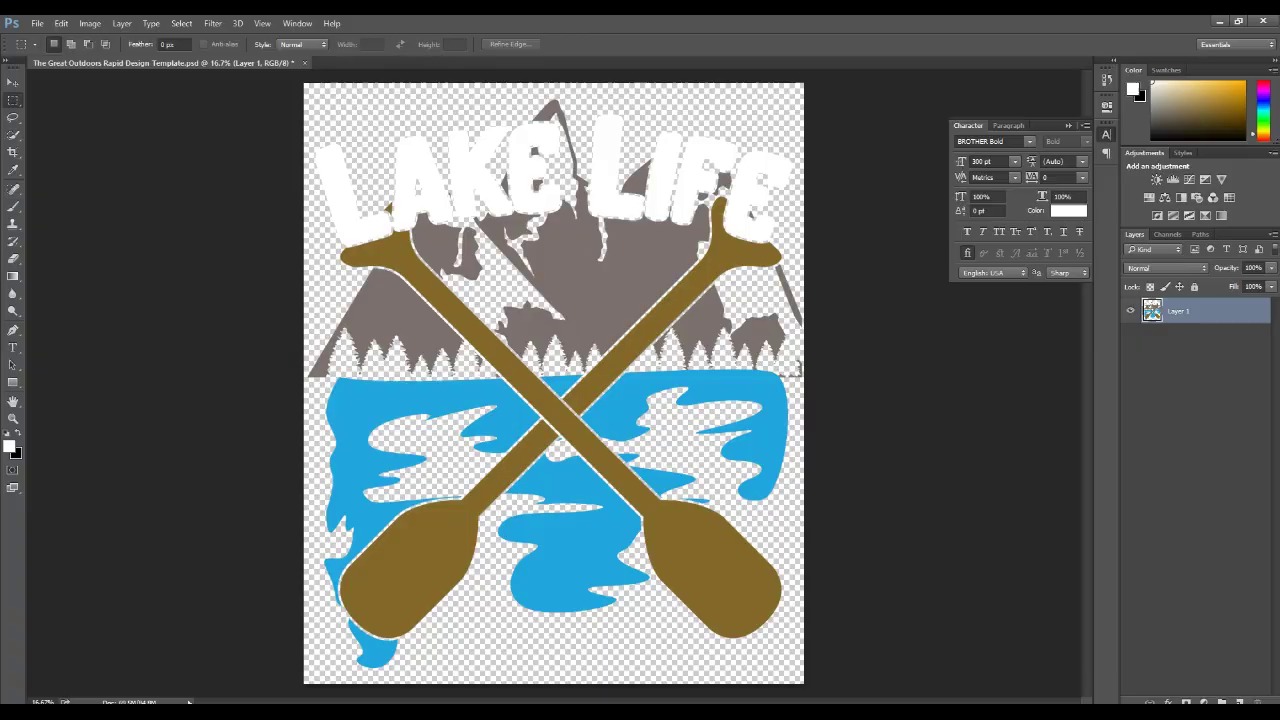
pyautogui.click(37, 23)
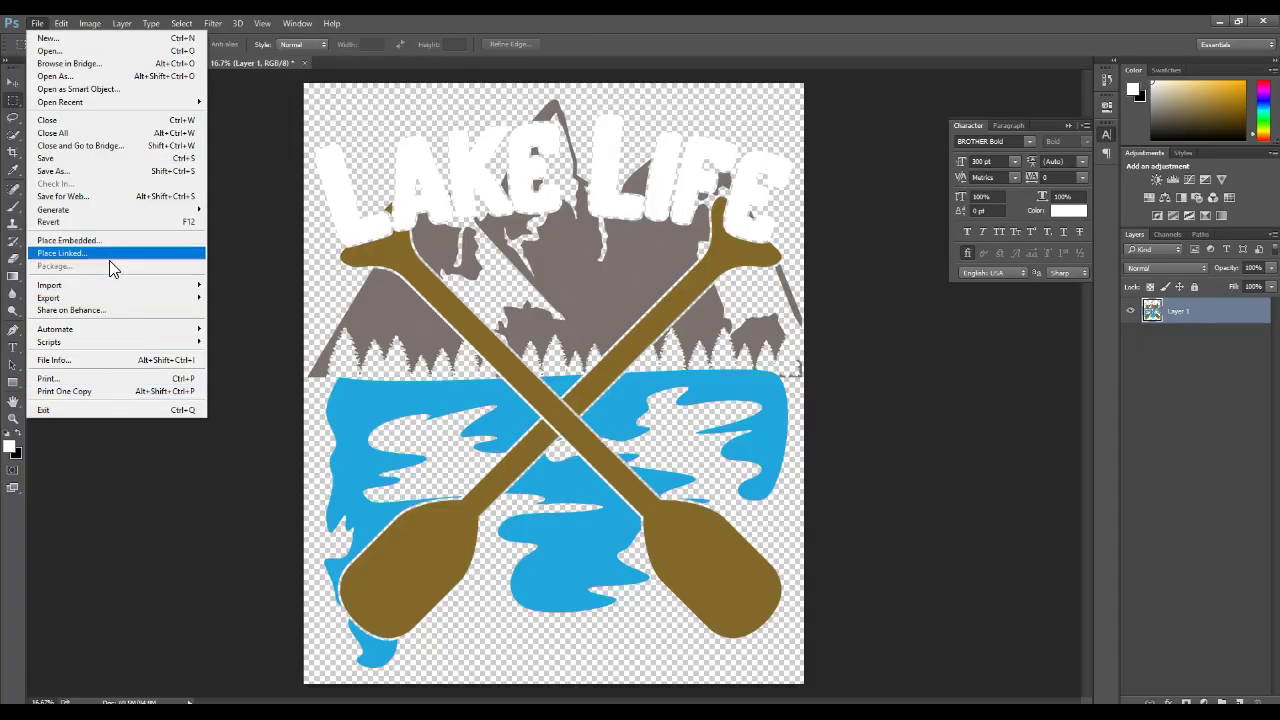
pyautogui.click(100, 223)
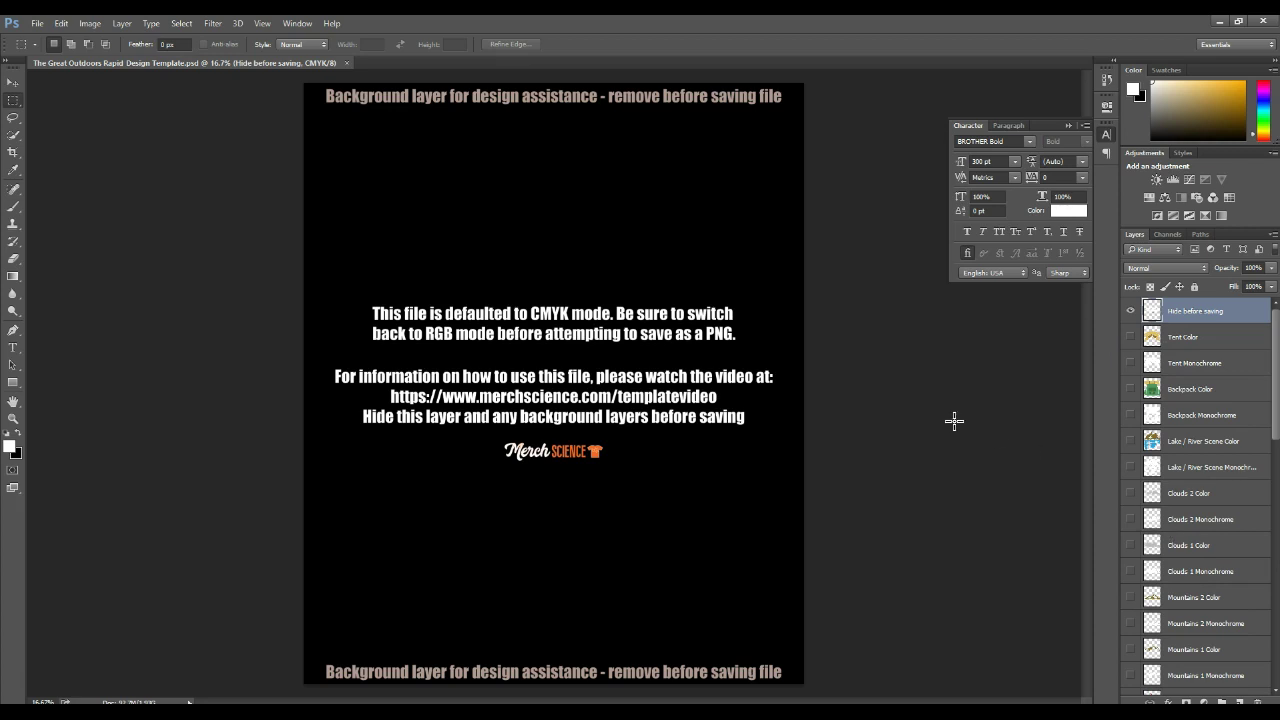
# Hide the Hide before saving layer and show the Campfire Color, Mountains 1 Color and Mountains 2 Color layers.
pyautogui.click(1131, 311)
pyautogui.scroll(-3, 1214, 516)
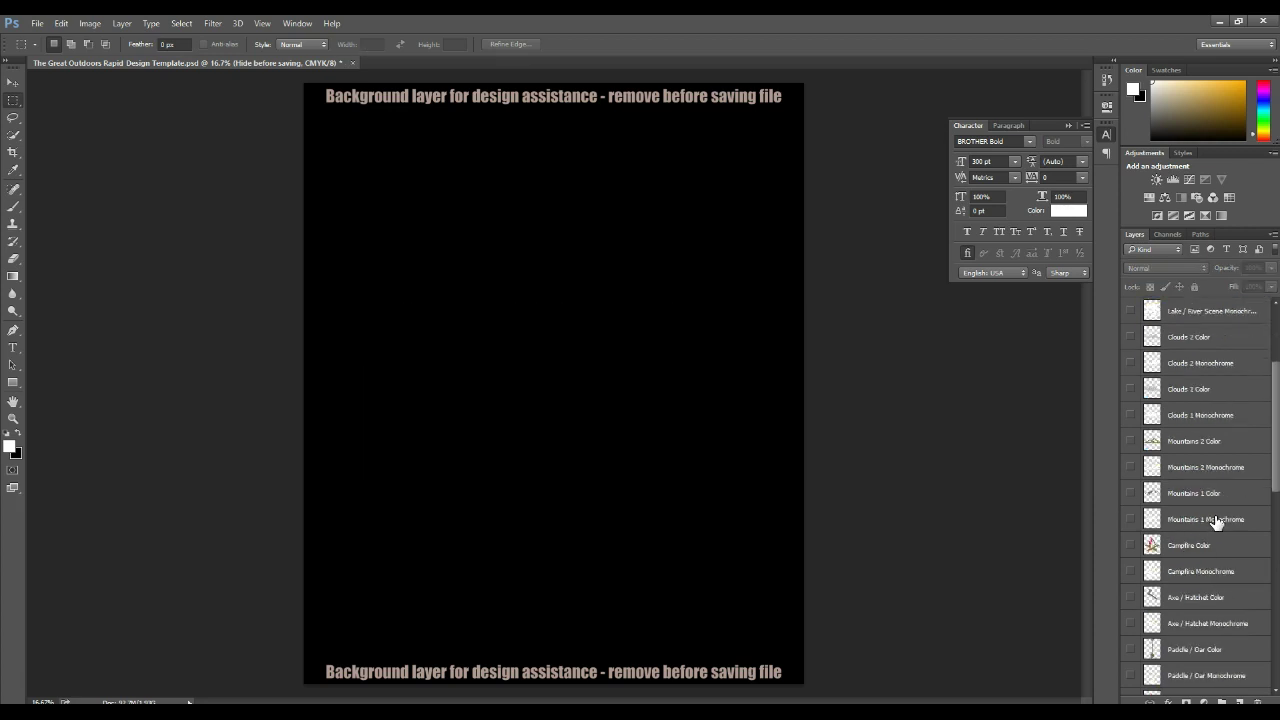
pyautogui.scroll(-1, 1216, 521)
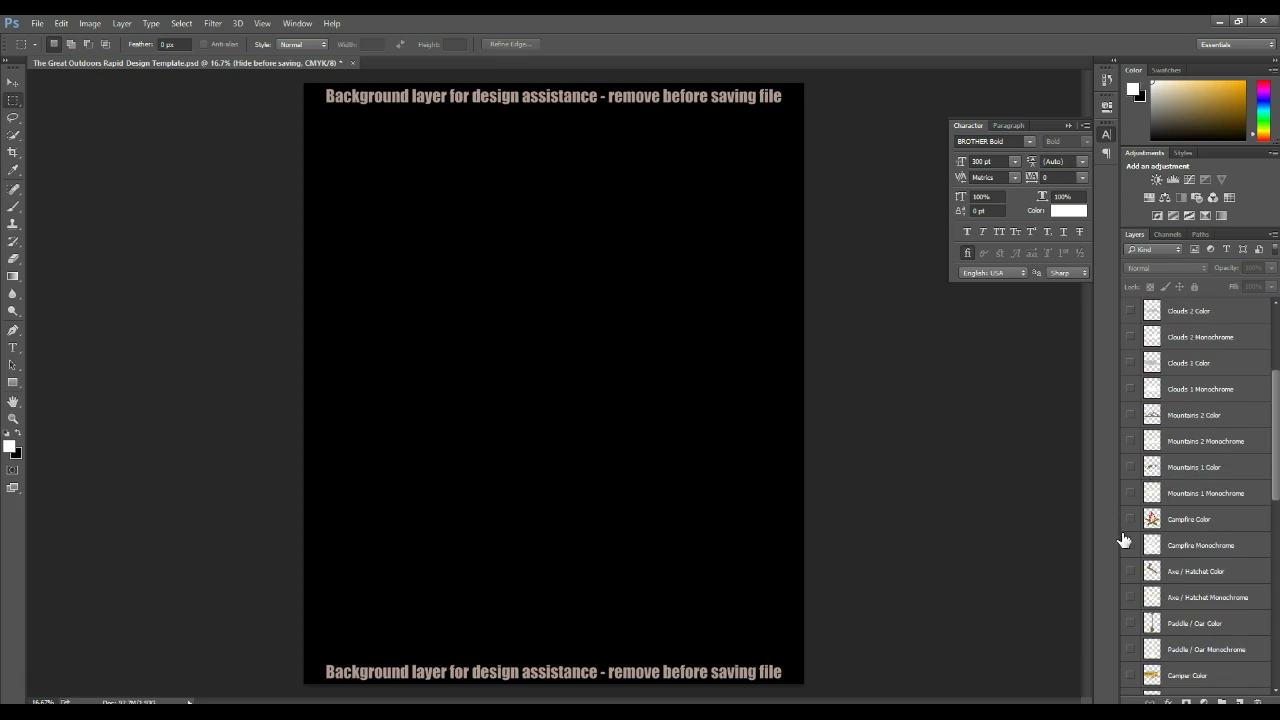
pyautogui.click(1131, 520)
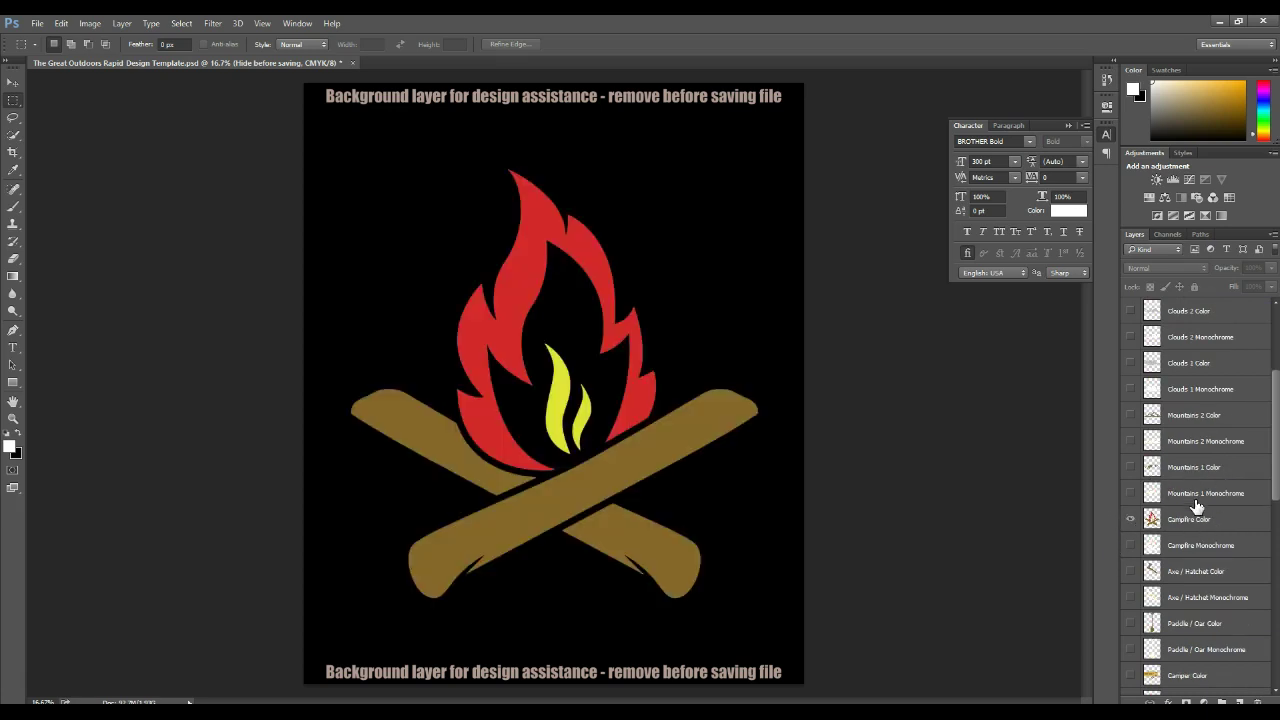
pyautogui.click(1131, 469)
pyautogui.click(1131, 415)
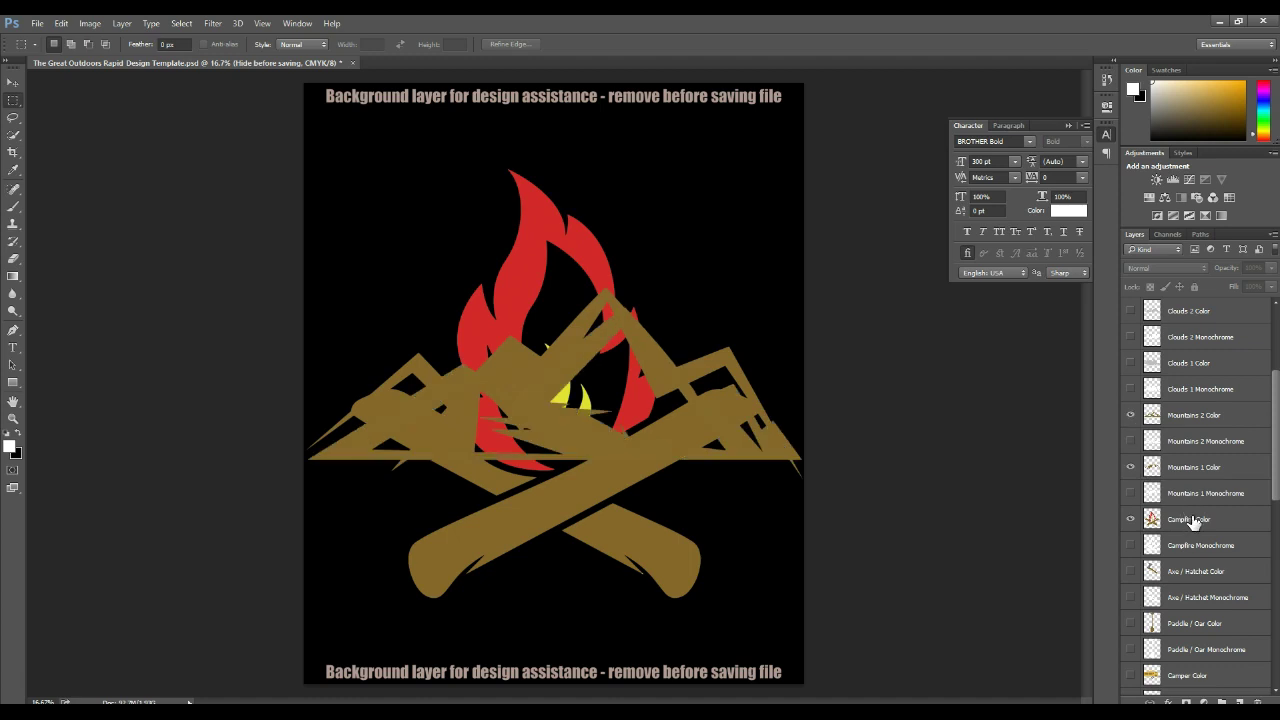
# Preview the Camper Color layer, then hide both it and the Campfire Color layer.
pyautogui.scroll(-3, 1194, 523)
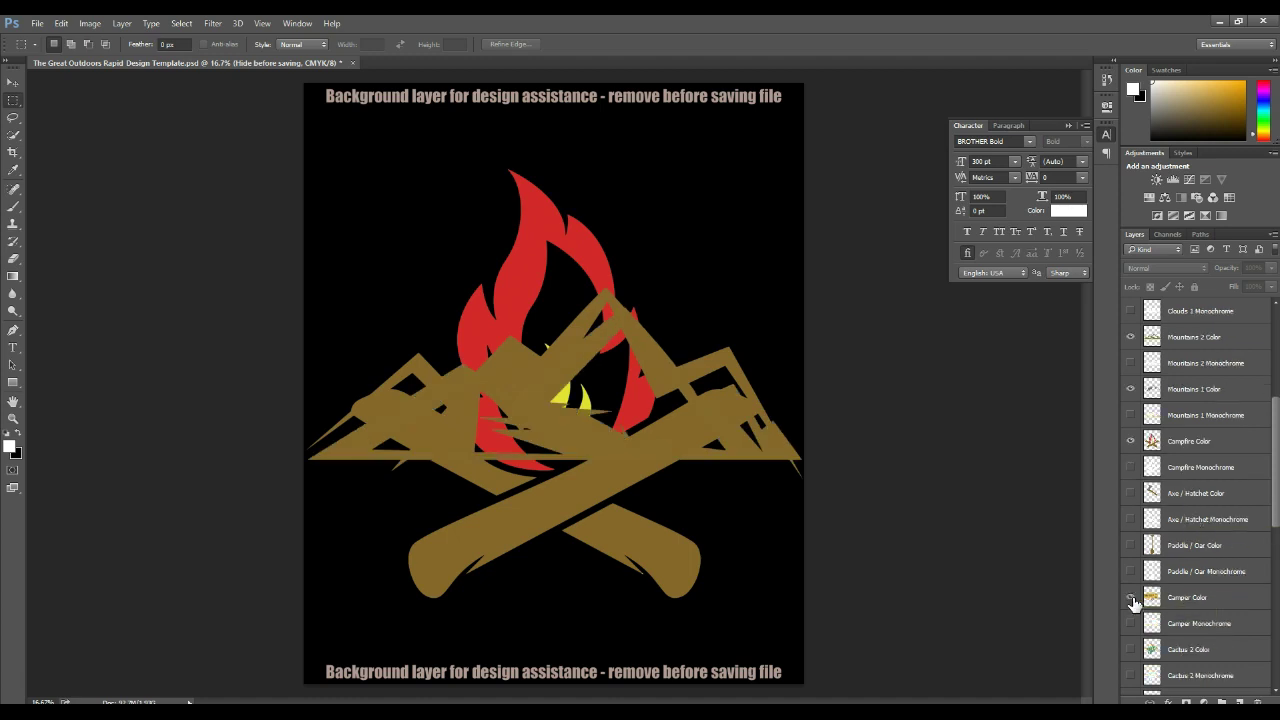
pyautogui.click(1131, 598)
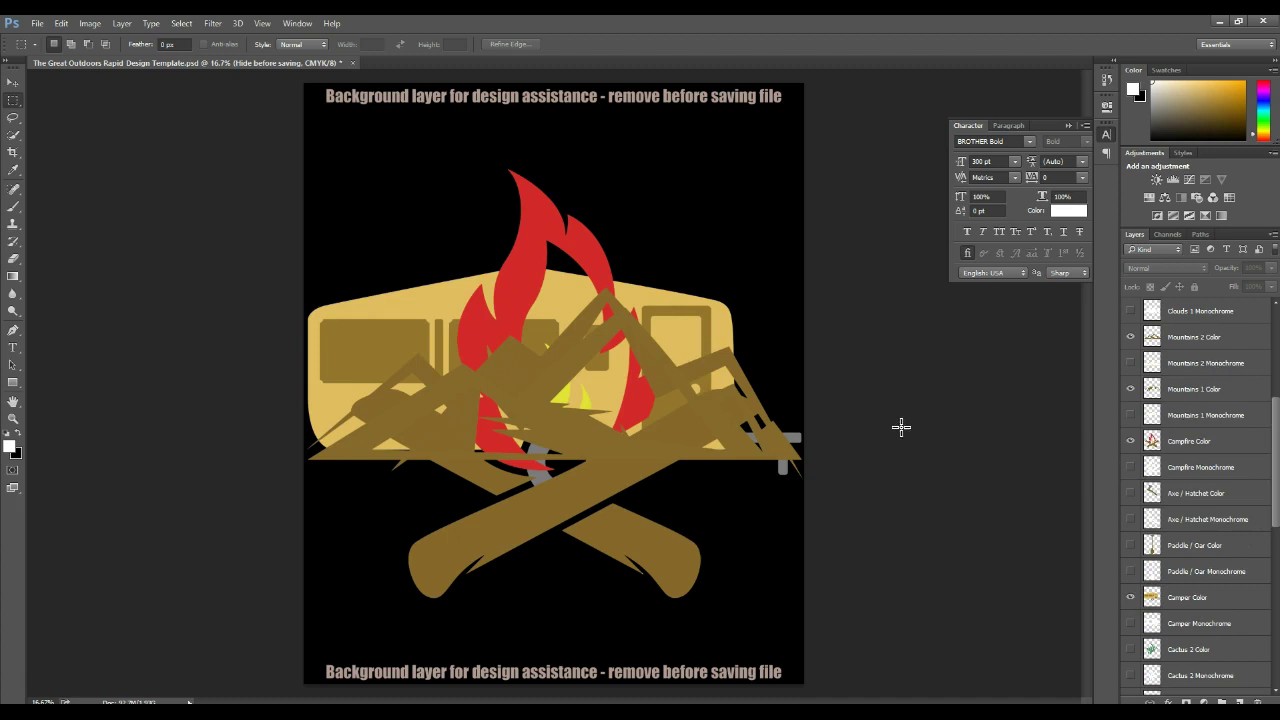
pyautogui.click(1131, 597)
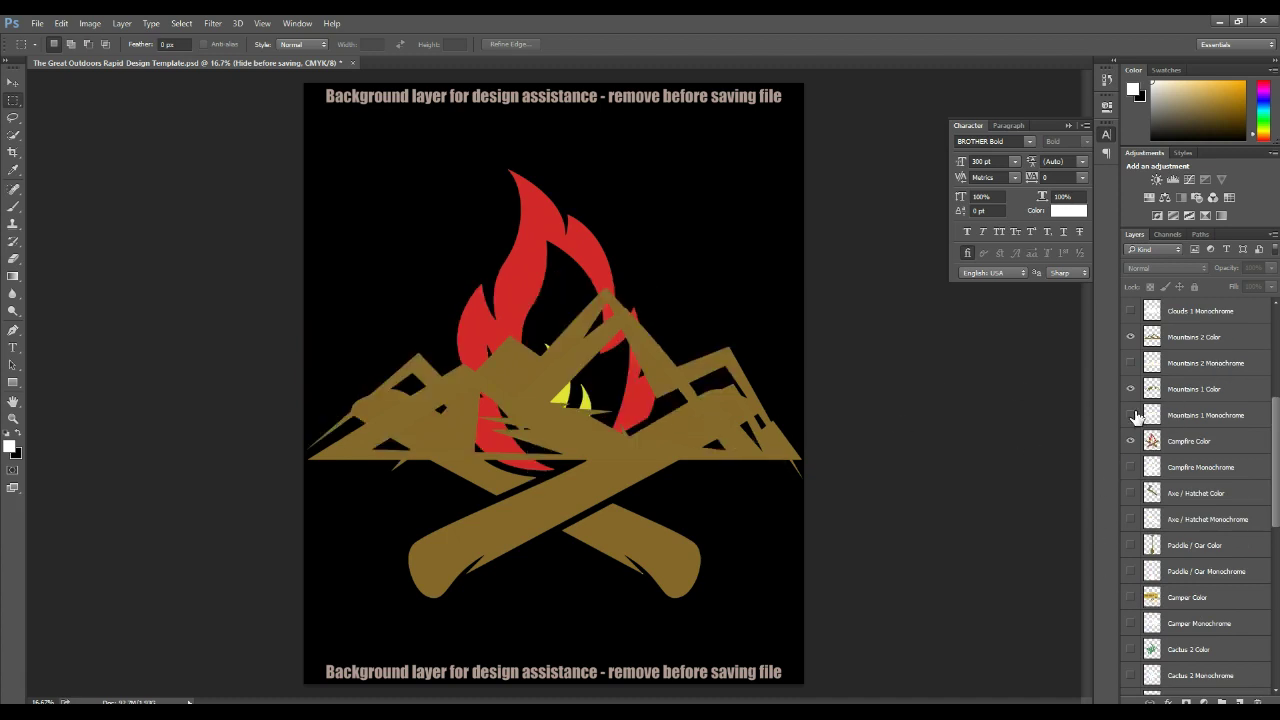
pyautogui.click(1131, 441)
# Scale the Mountains 2 Color artwork to about 71% toward its lower-right corner and move it upward behind the other range's peaks.
pyautogui.click(1188, 338)
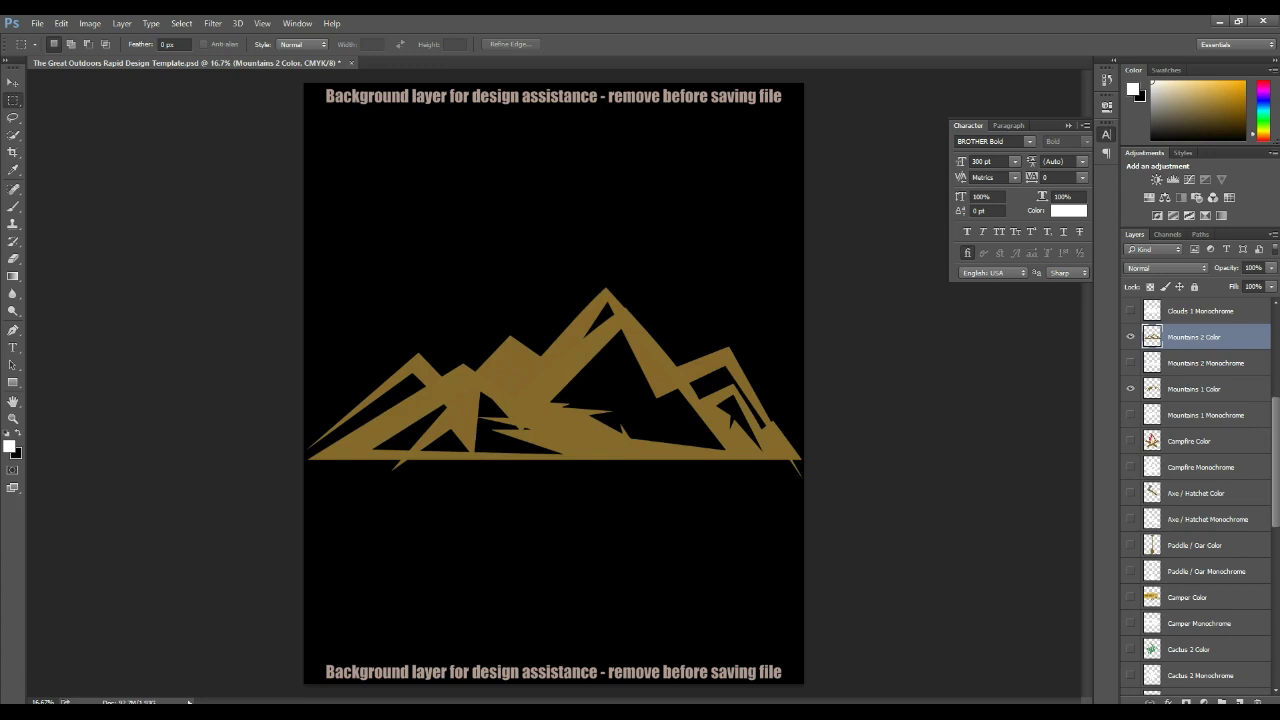
pyautogui.hotkey('ctrl', 't')
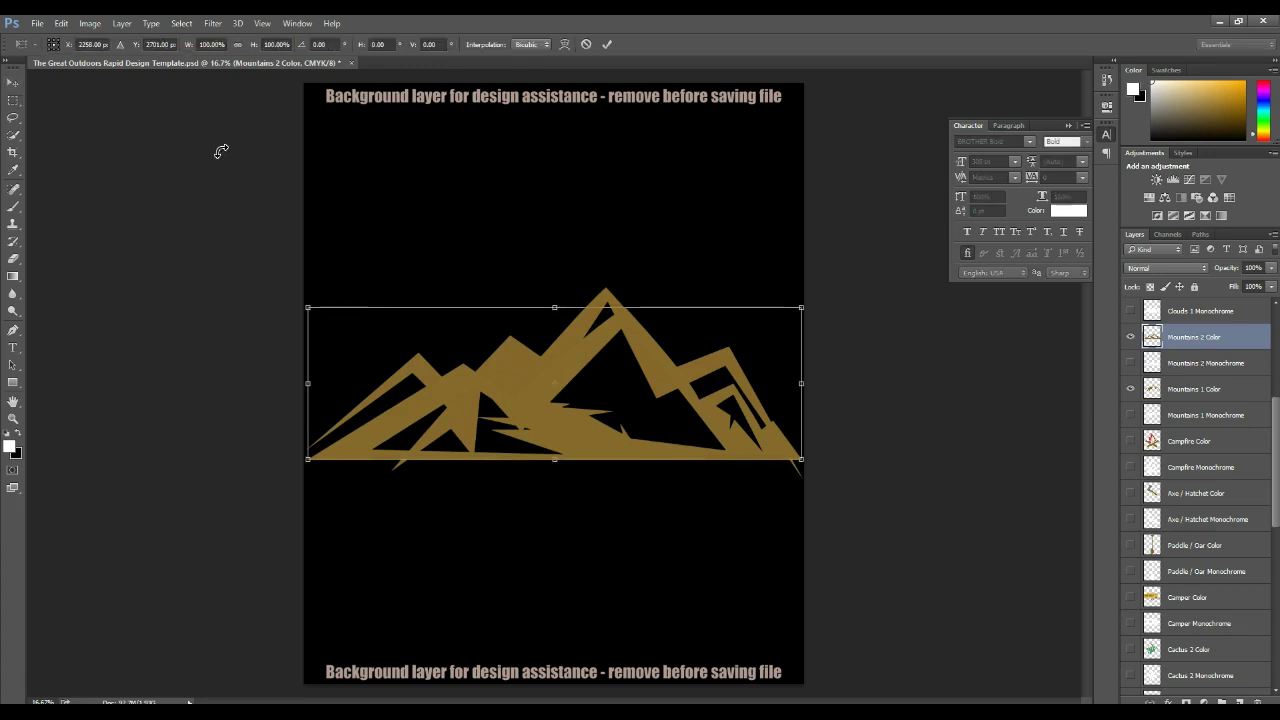
pyautogui.moveTo(308, 308); pyautogui.dragTo(450, 351)
pyautogui.click(13, 82)
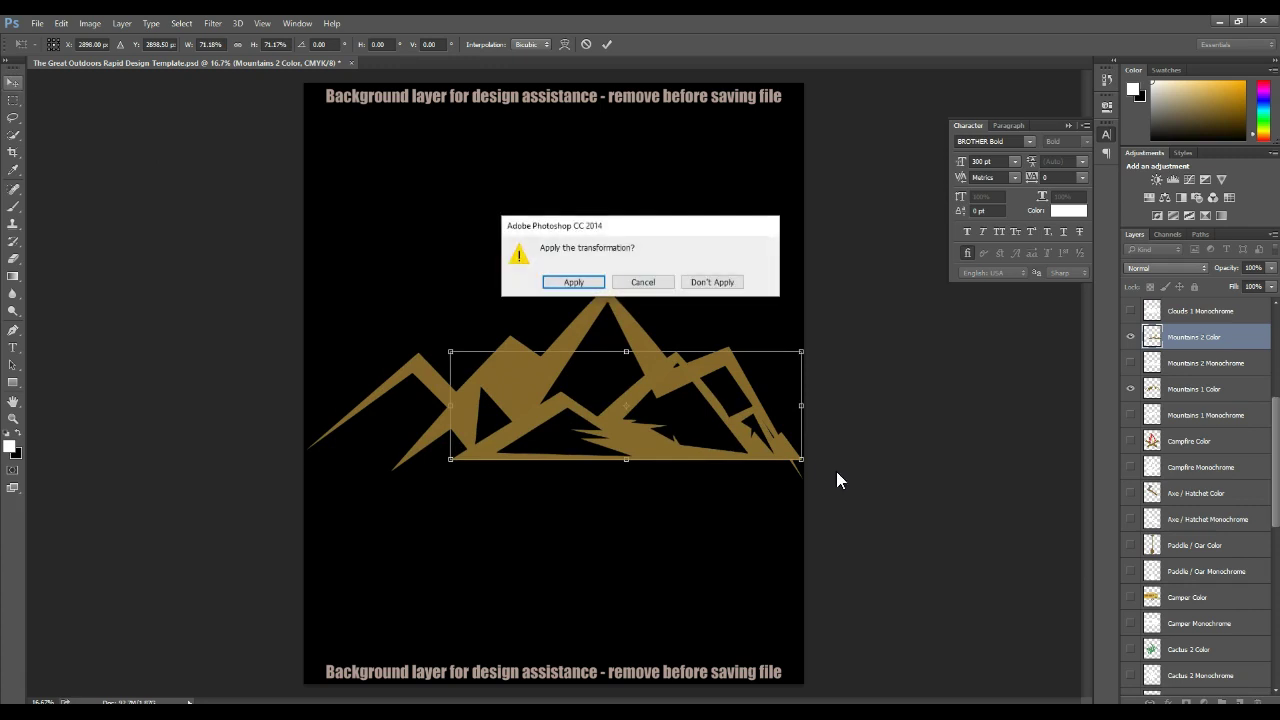
pyautogui.click(594, 286)
pyautogui.moveTo(714, 474); pyautogui.dragTo(714, 420)
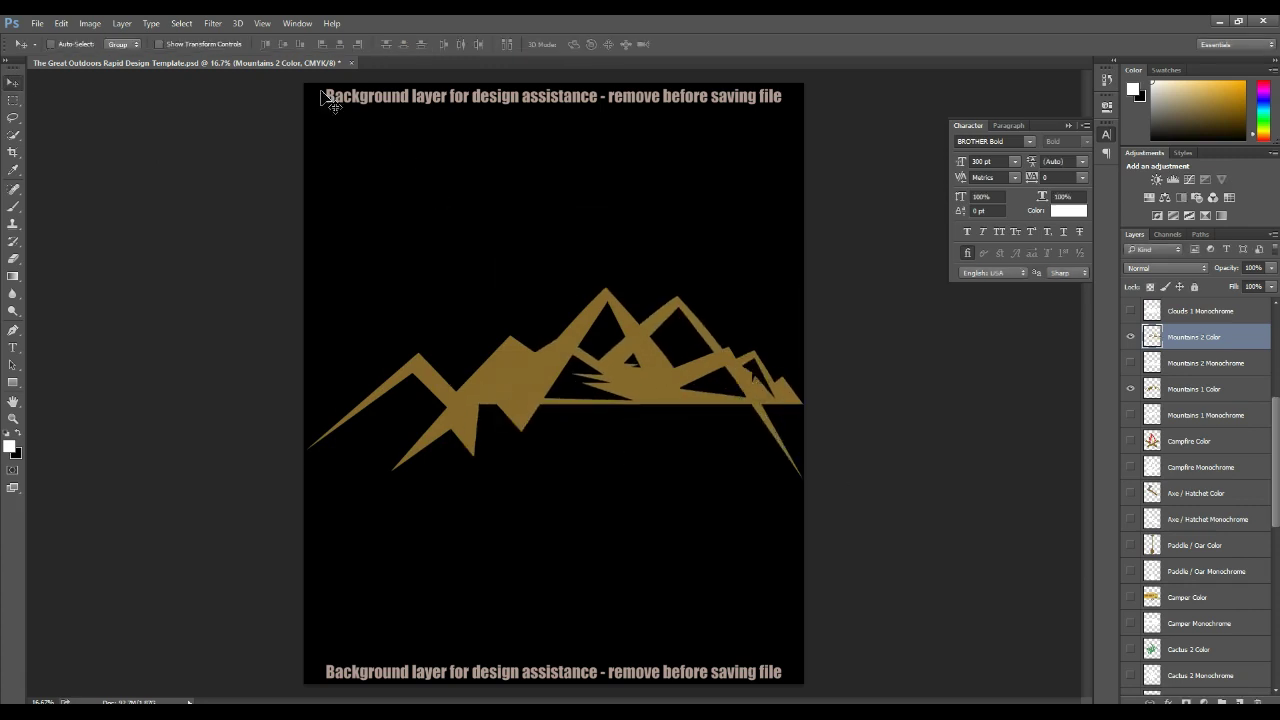
# Desaturate the Mountains 2 Color layer.
pyautogui.click(90, 23)
pyautogui.moveTo(186, 58)
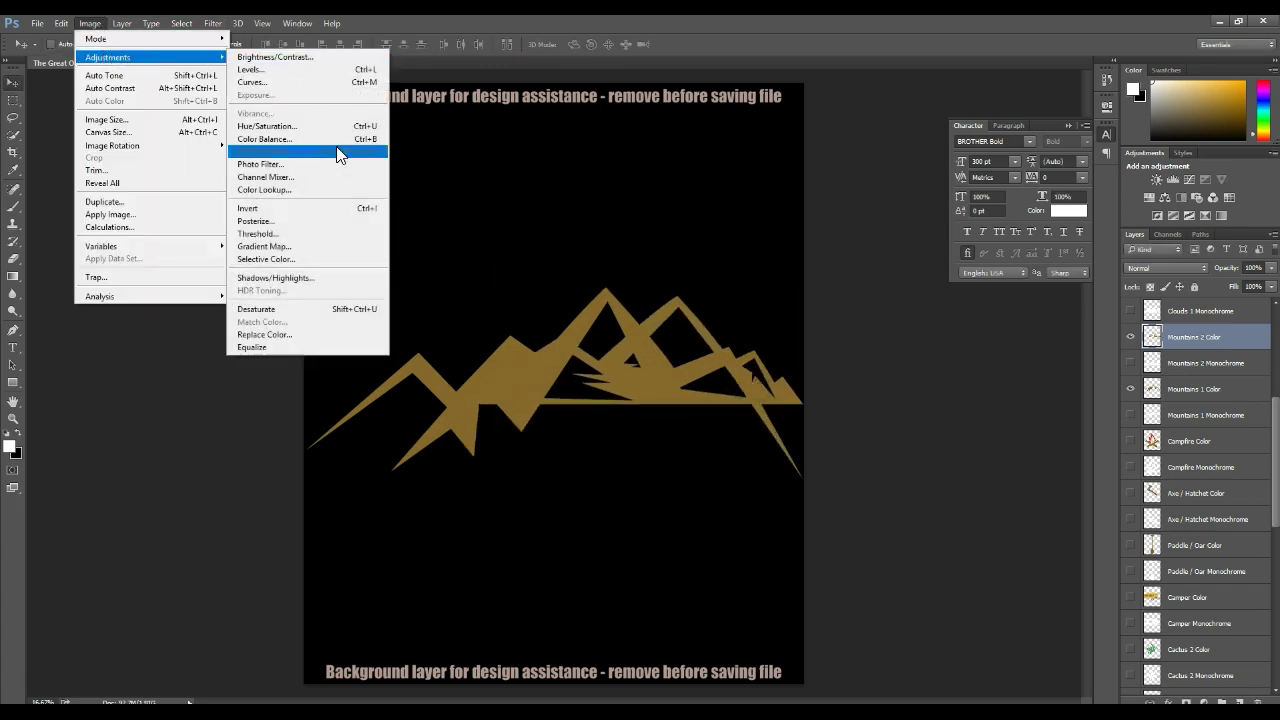
pyautogui.click(370, 309)
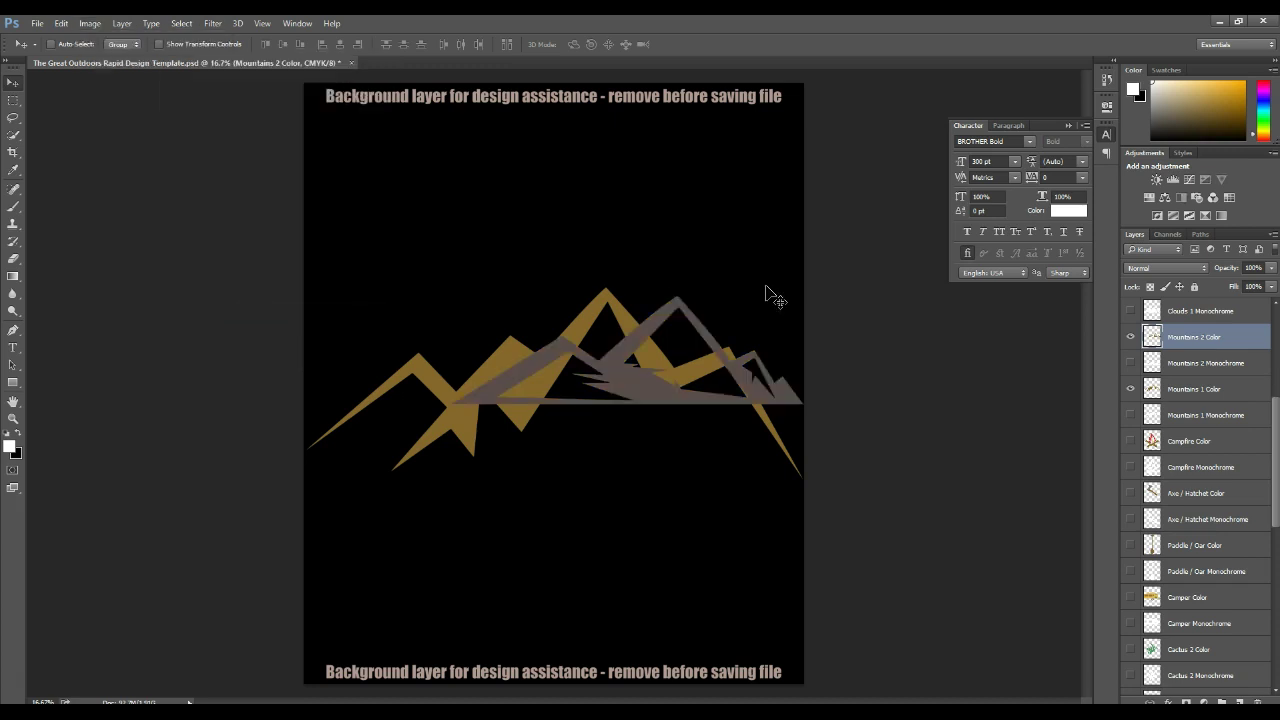
# Scale the Mountains 1 Color artwork to about 64% and move it up so its lower end overlaps the Mountains 2 range.
pyautogui.click(1210, 395)
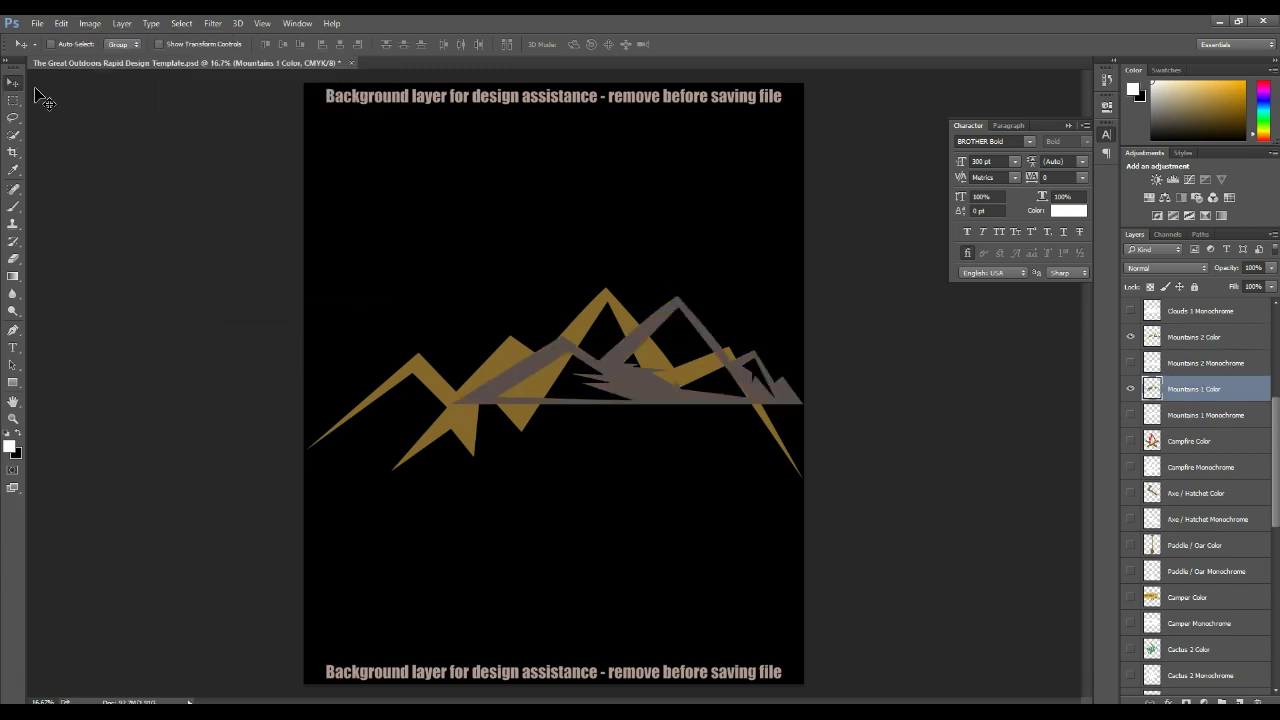
pyautogui.hotkey('ctrl', 't')
pyautogui.moveTo(803, 288); pyautogui.dragTo(623, 357)
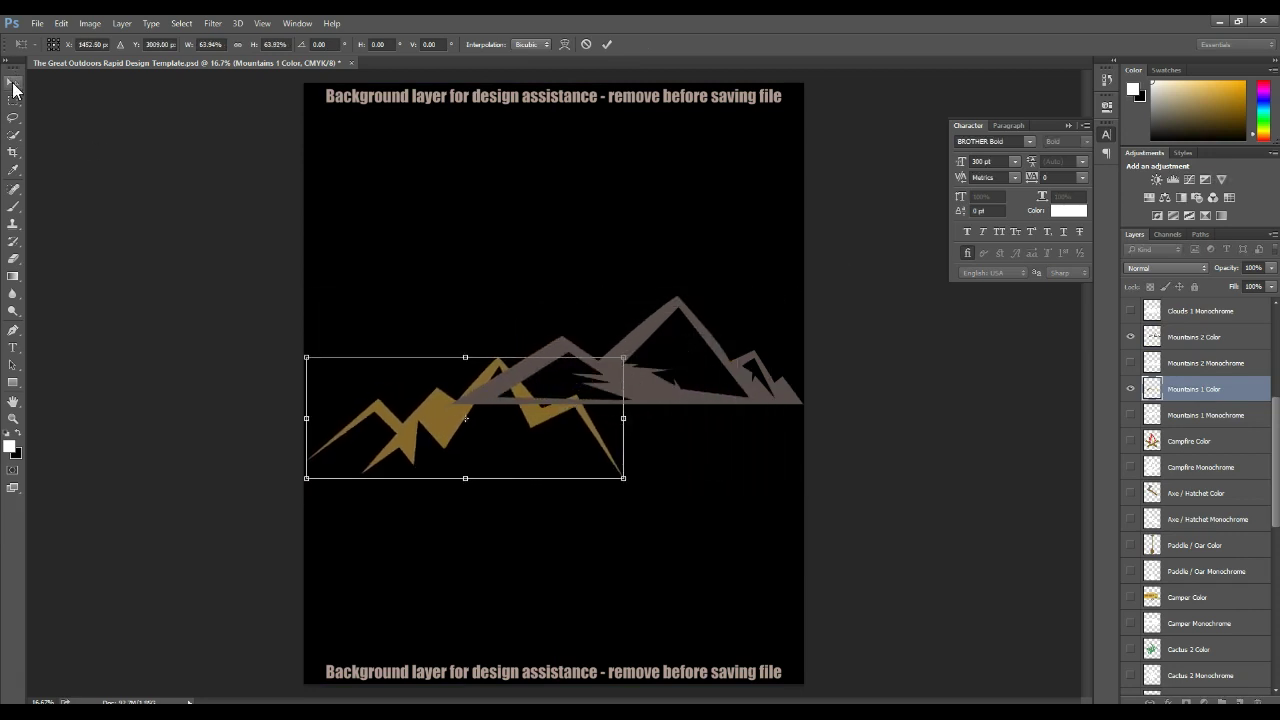
pyautogui.click(13, 81)
pyautogui.click(575, 282)
pyautogui.moveTo(563, 503); pyautogui.dragTo(594, 431)
# Desaturate the Mountains 1 Color layer.
pyautogui.click(80, 26)
pyautogui.moveTo(186, 57)
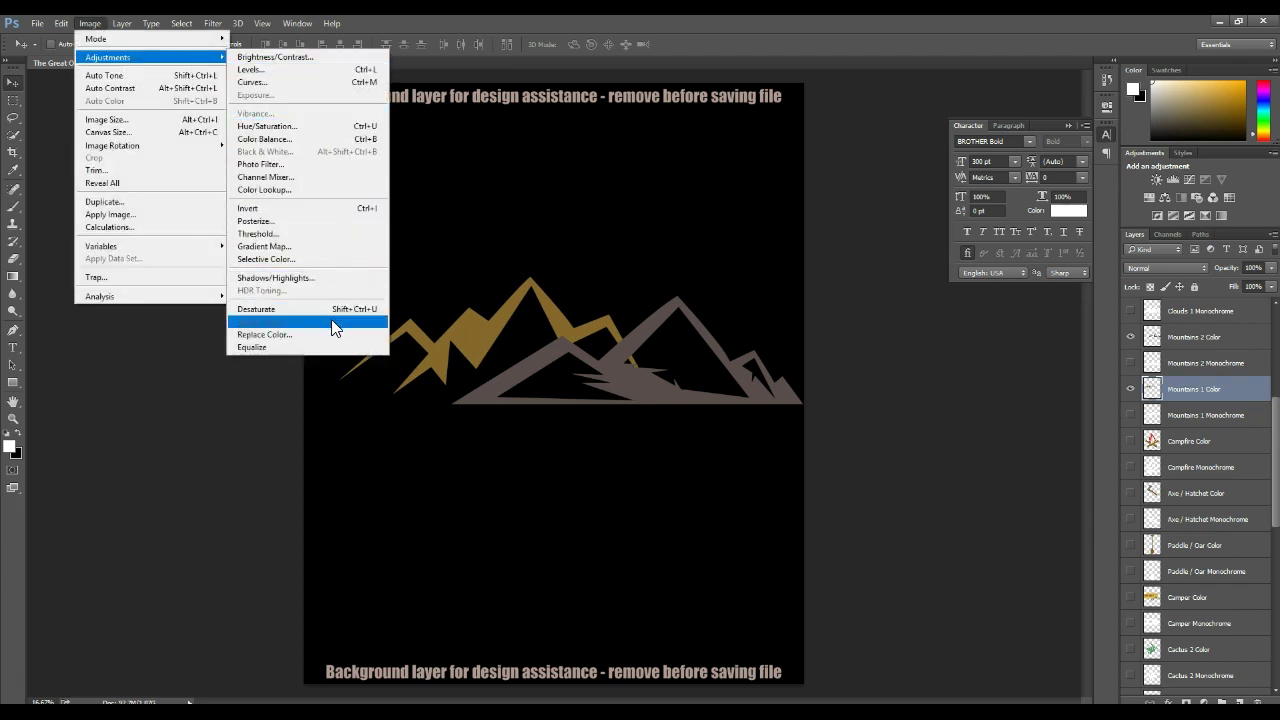
pyautogui.click(336, 310)
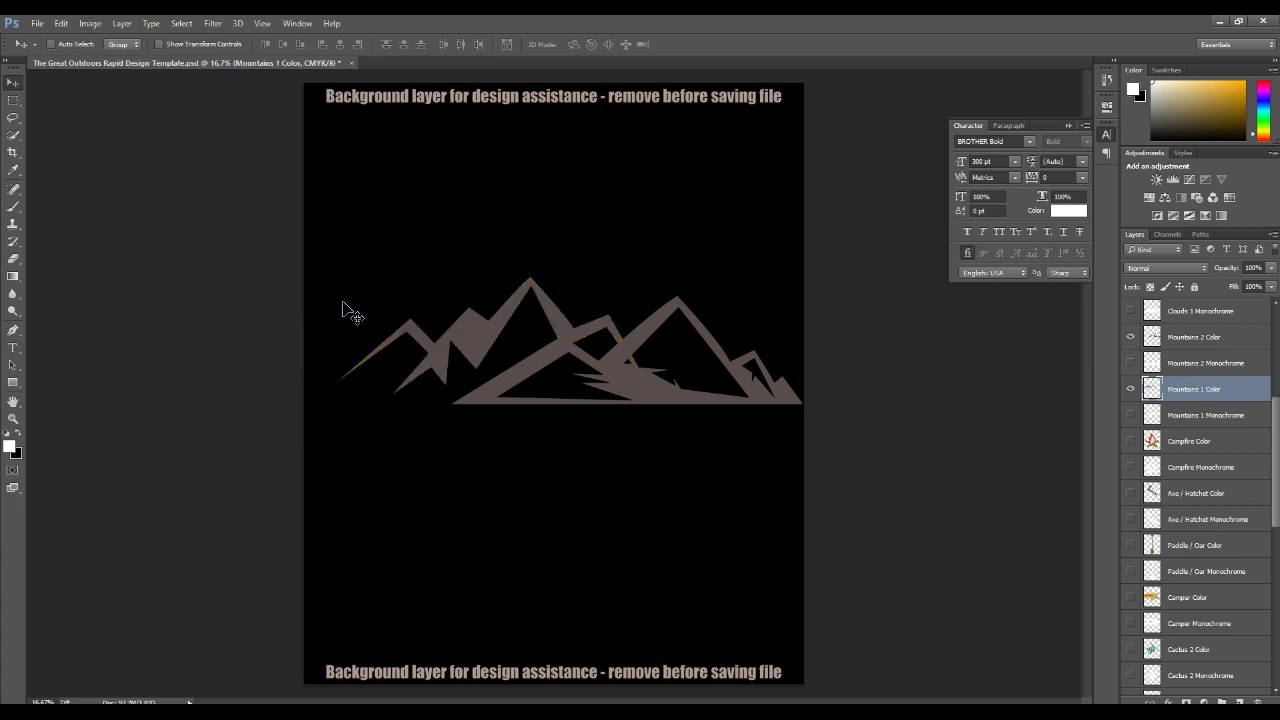
# Lighten the Mountains 2 Color layer with Hue/Saturation, raising Lightness to about +60.
pyautogui.click(1216, 350)
pyautogui.click(89, 24)
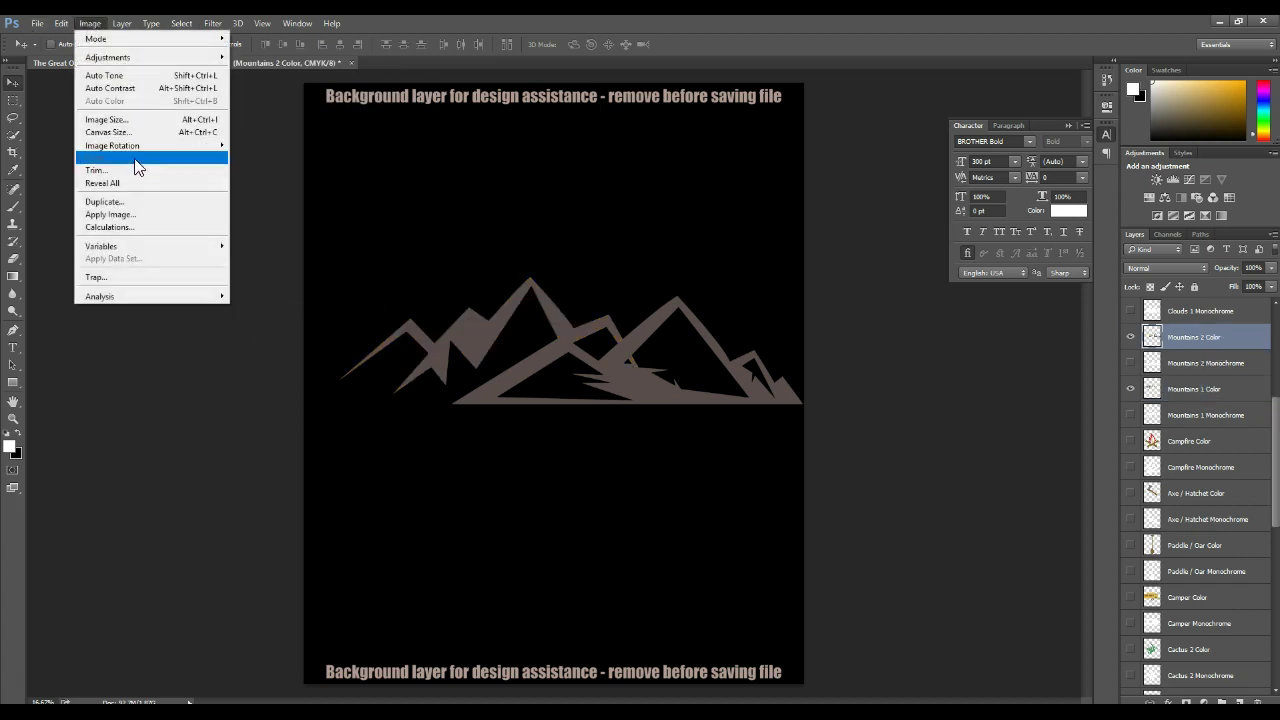
pyautogui.moveTo(157, 59)
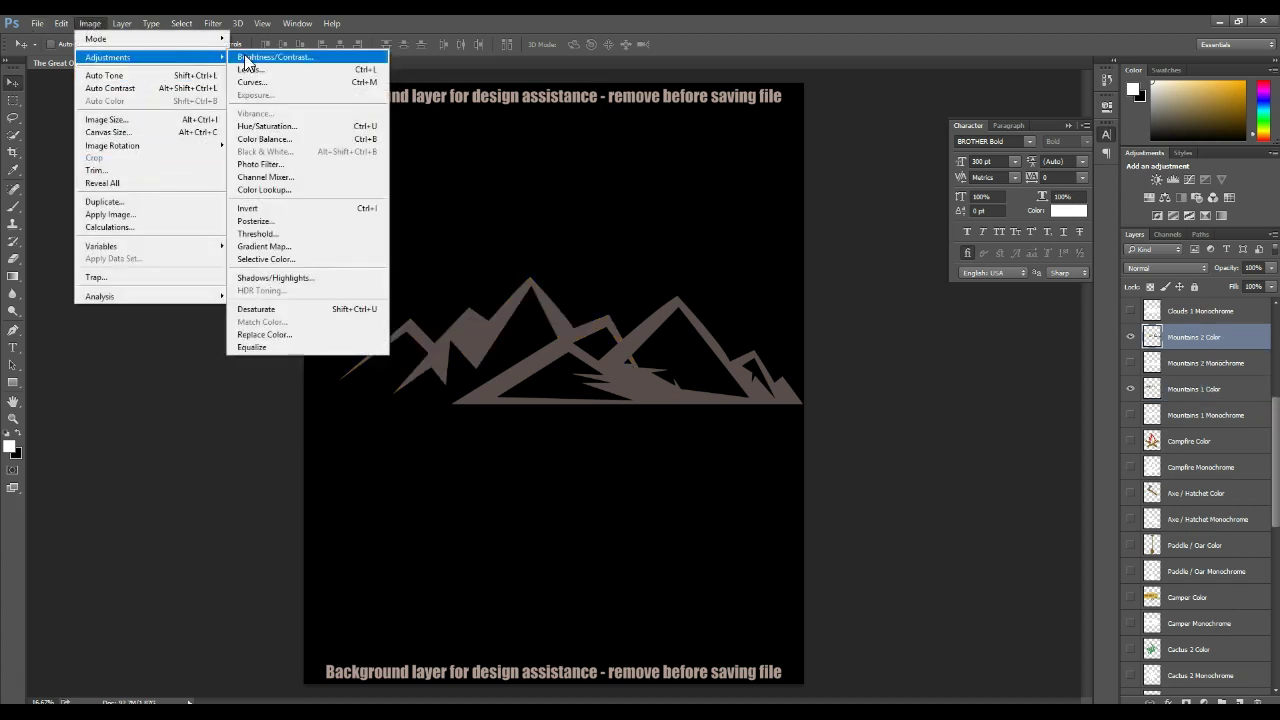
pyautogui.click(350, 126)
pyautogui.moveTo(611, 330); pyautogui.dragTo(649, 338)
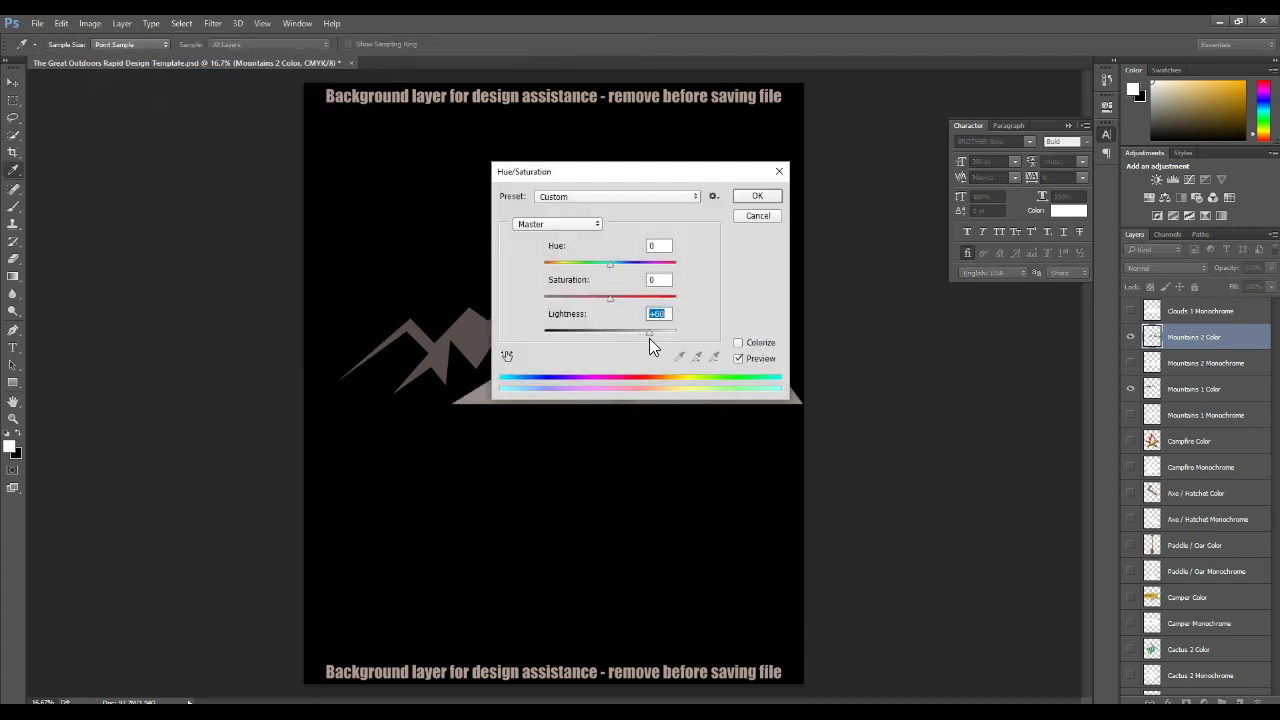
pyautogui.click(768, 198)
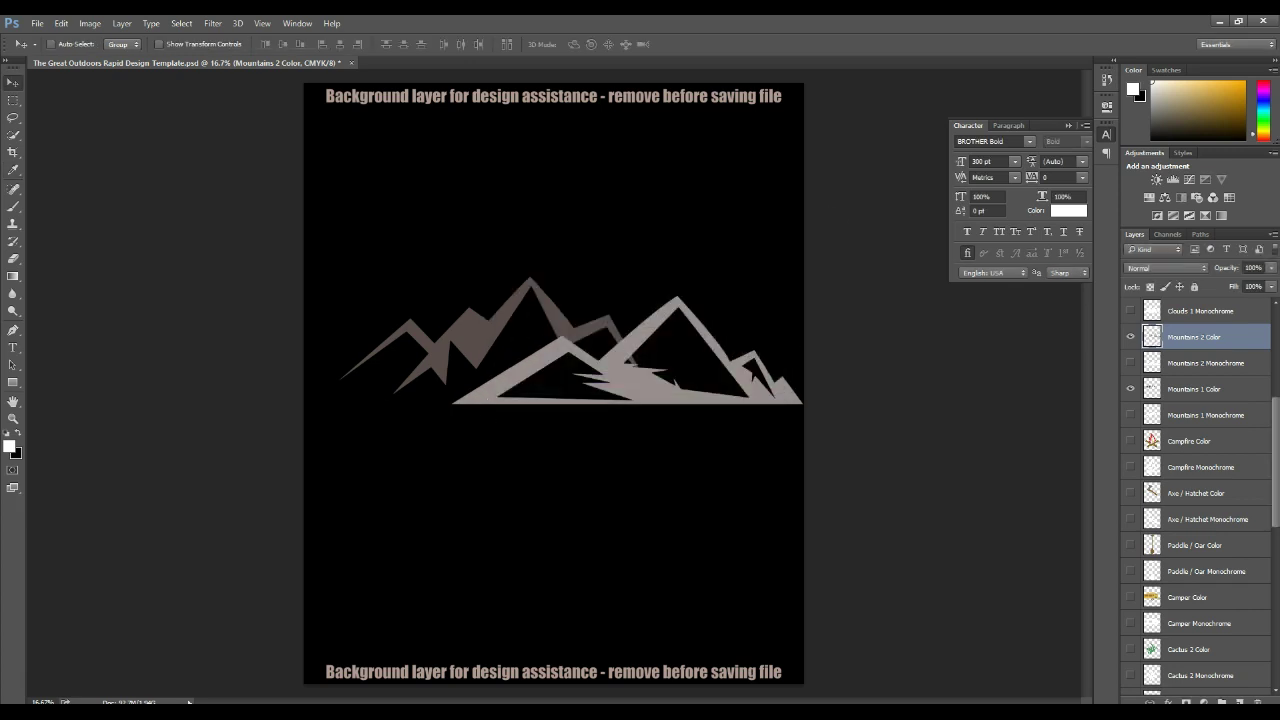
# Lasso the part of Mountains 1 Color that shows through the Mountains 2 peak, delete it and deselect.
pyautogui.click(13, 117)
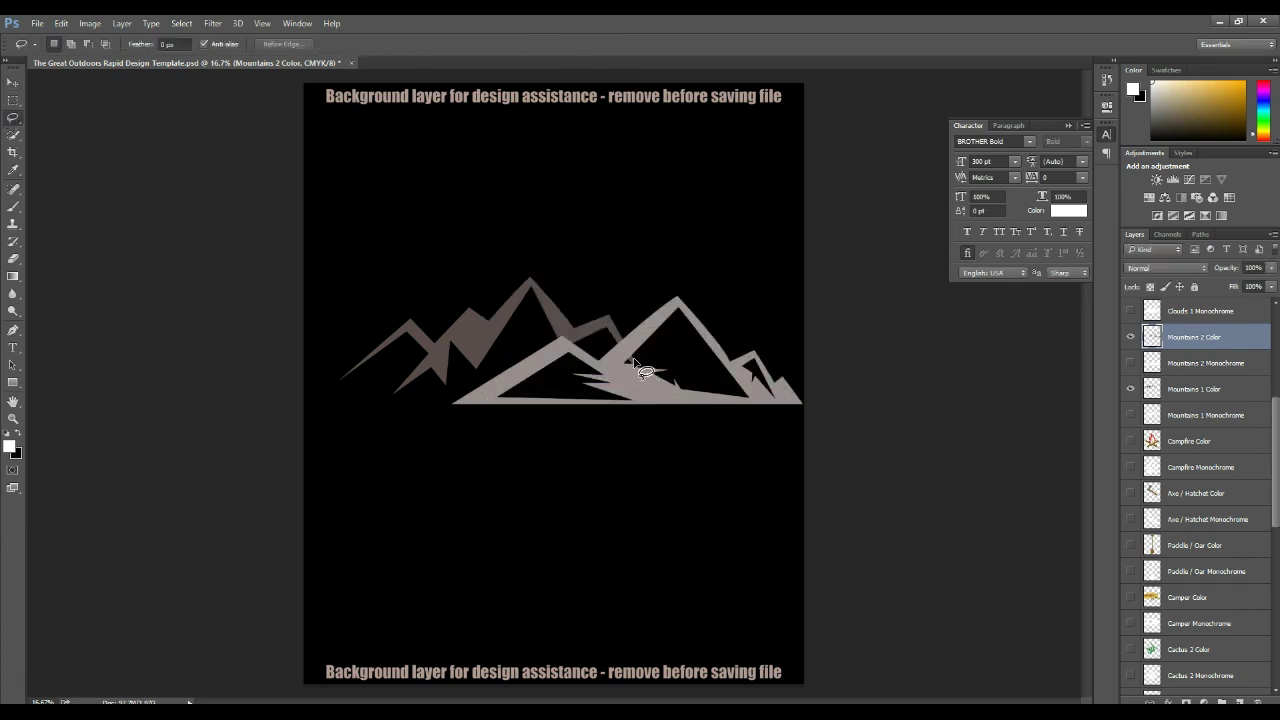
pyautogui.click(1216, 392)
pyautogui.moveTo(620, 355)
pyautogui.mouseDown()
pyautogui.moveTo(622, 397)
pyautogui.moveTo(662, 401)
pyautogui.moveTo(702, 377)
pyautogui.moveTo(690, 353)
pyautogui.moveTo(634, 347)
pyautogui.mouseUp()
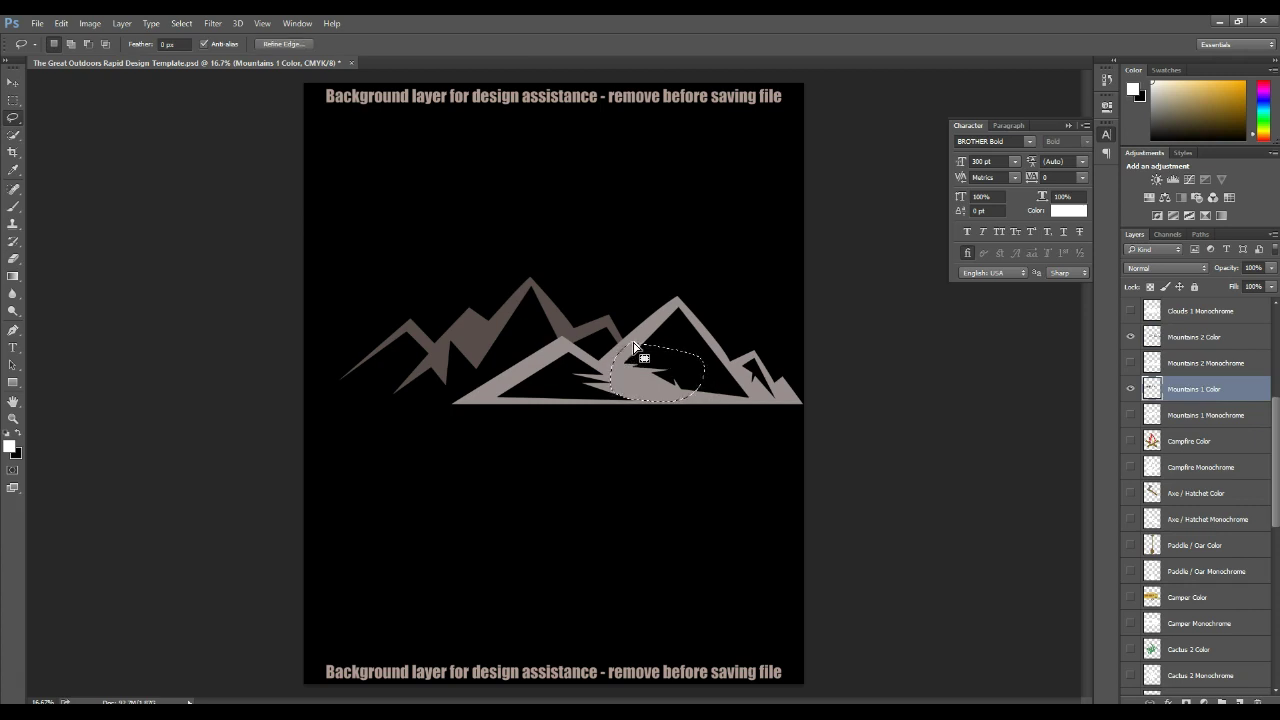
pyautogui.hotkey('ctrl', 'd')
# Show the Camper Color layer and scale the camper down to about 64%, applying the transformation.
pyautogui.click(1130, 598)
pyautogui.hotkey('ctrl', 't')
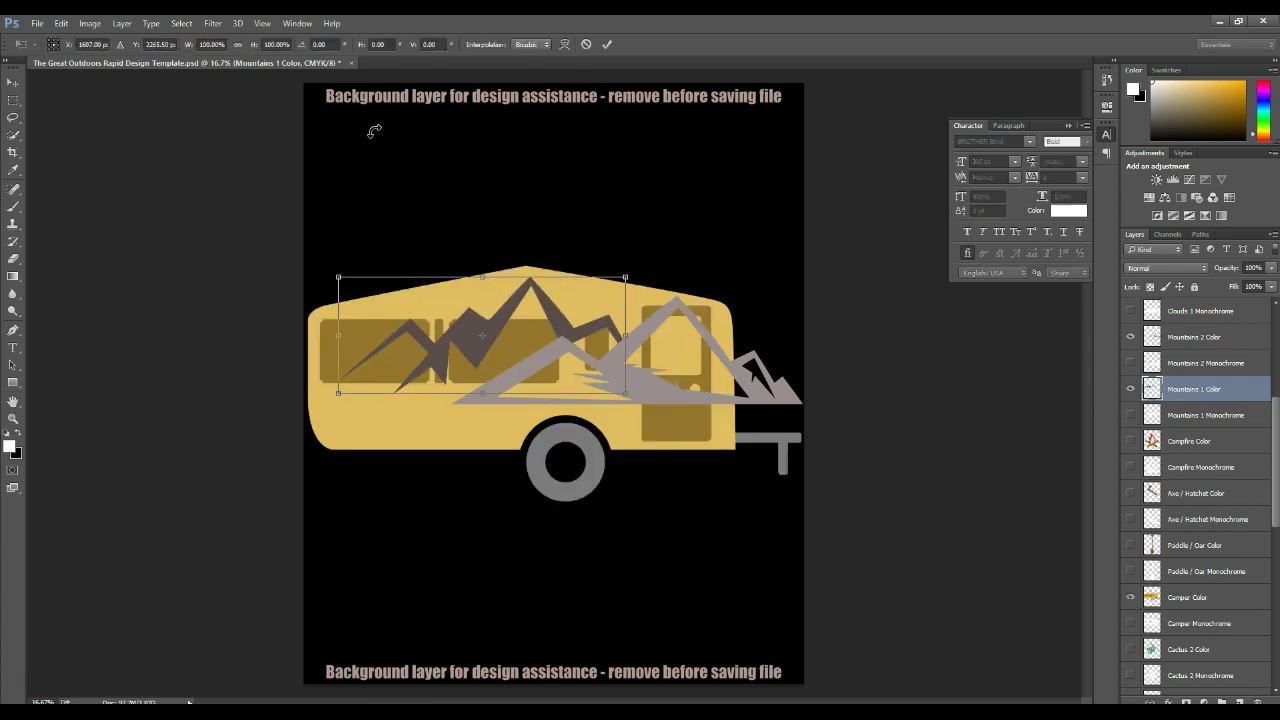
pyautogui.press('Return')
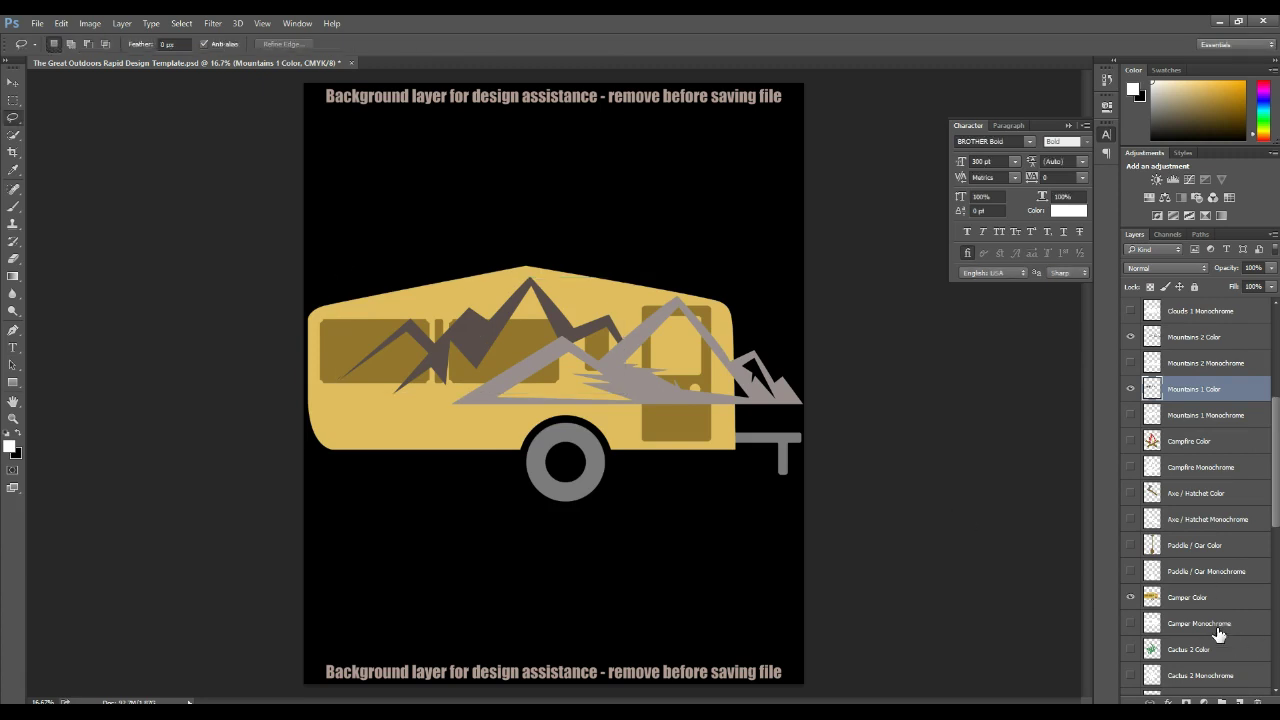
pyautogui.click(1214, 594)
pyautogui.hotkey('ctrl', 't')
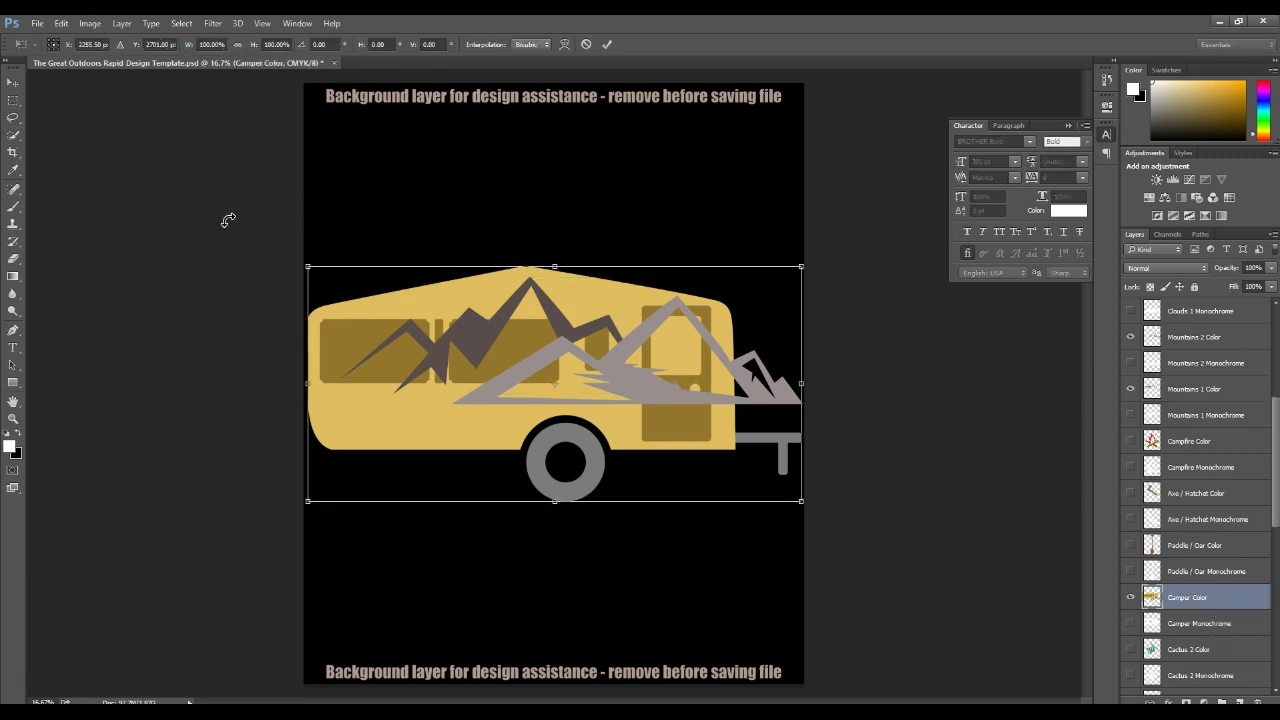
pyautogui.moveTo(303, 260); pyautogui.dragTo(364, 290)
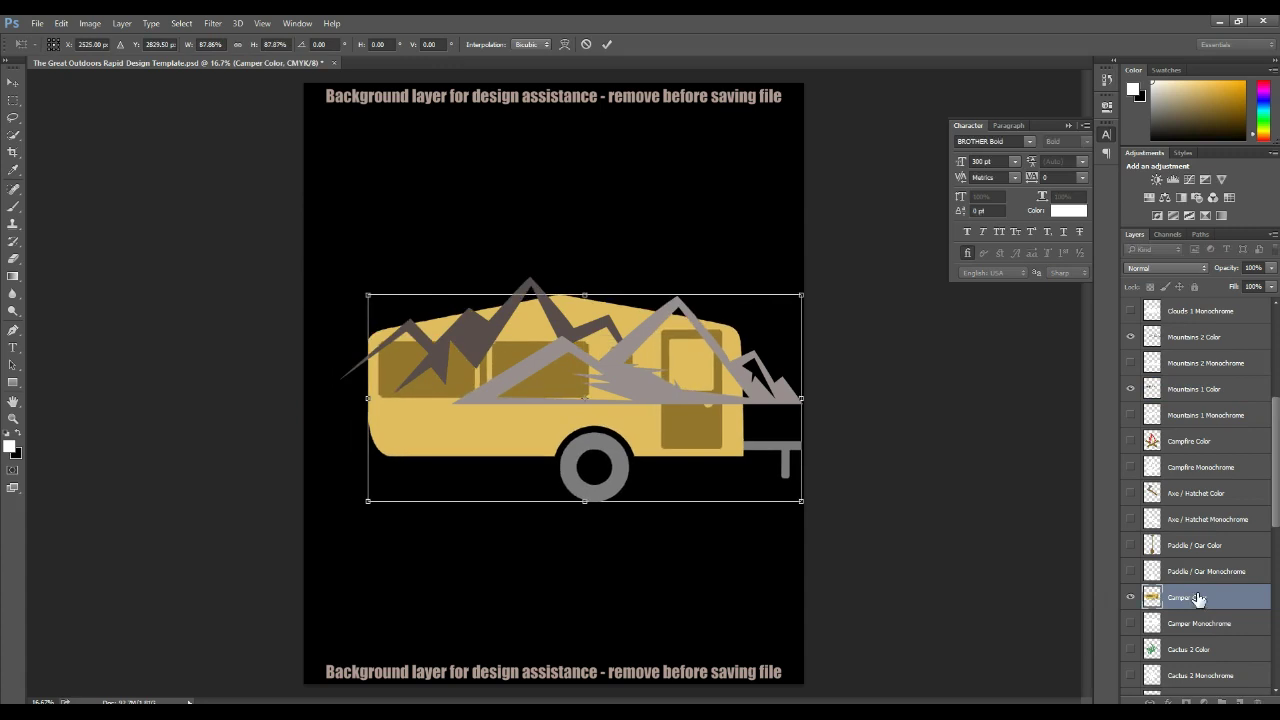
pyautogui.moveTo(801, 294); pyautogui.dragTo(688, 365)
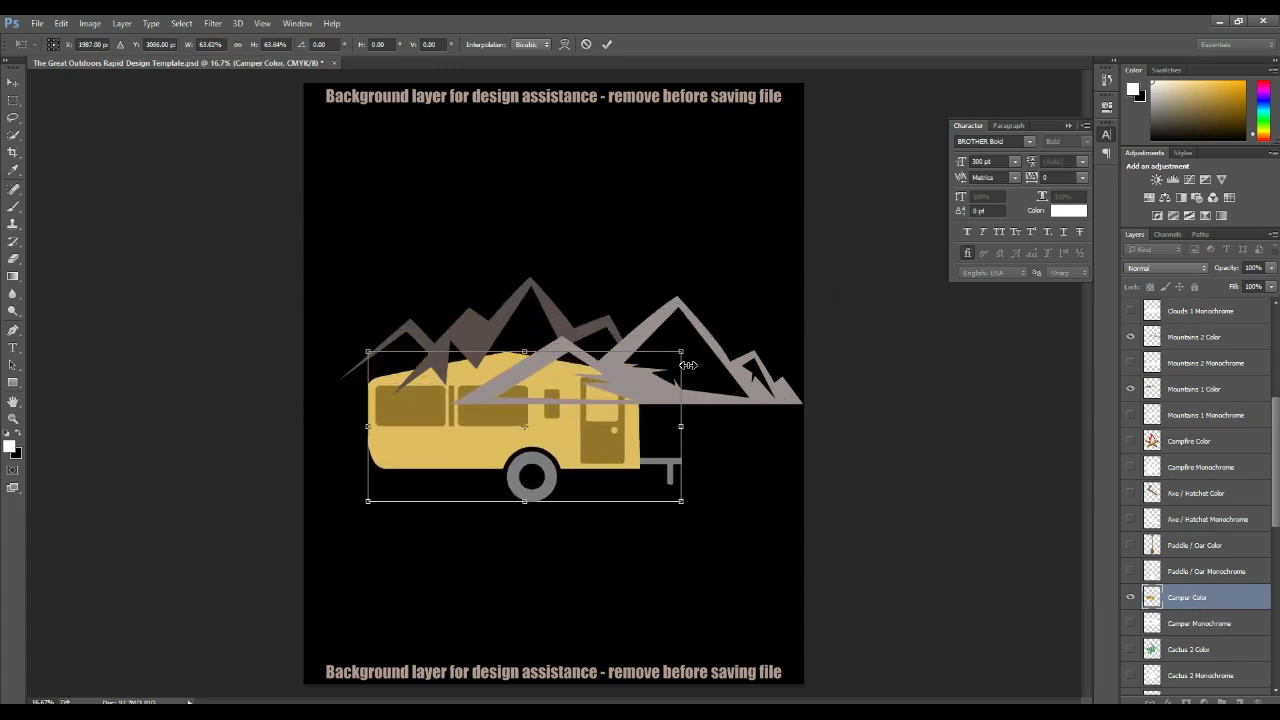
pyautogui.click(13, 83)
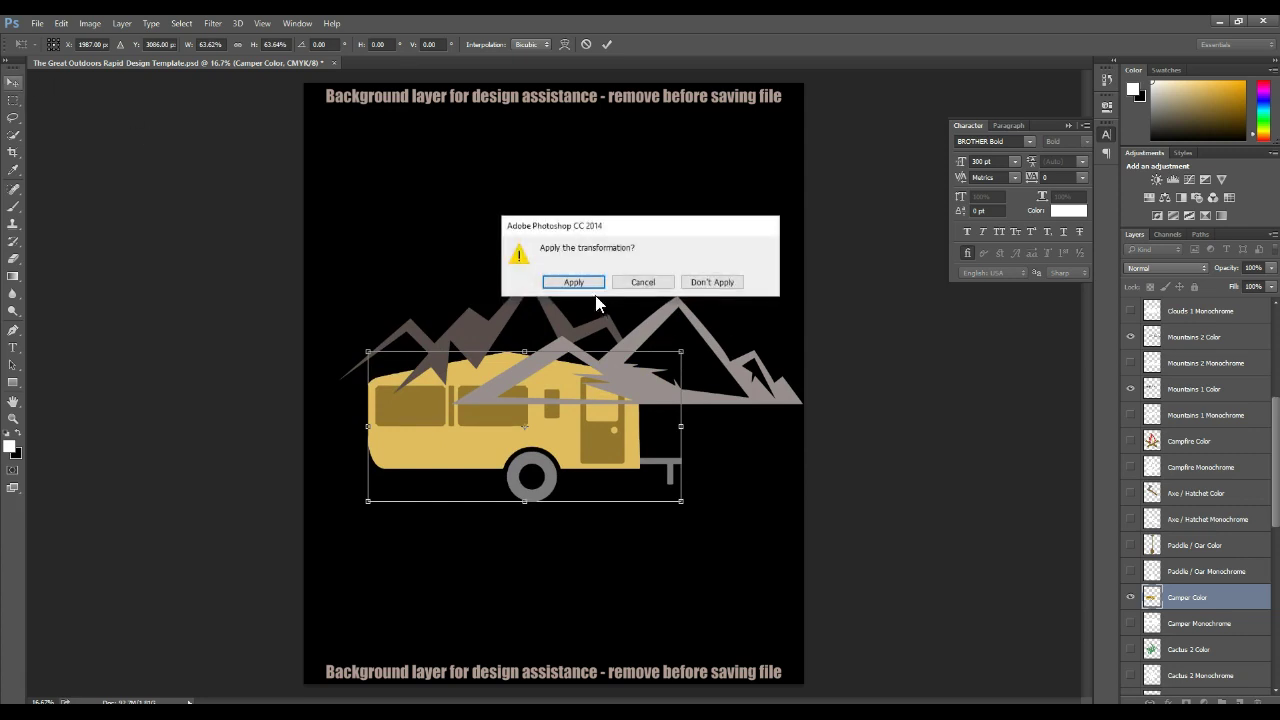
pyautogui.click(577, 281)
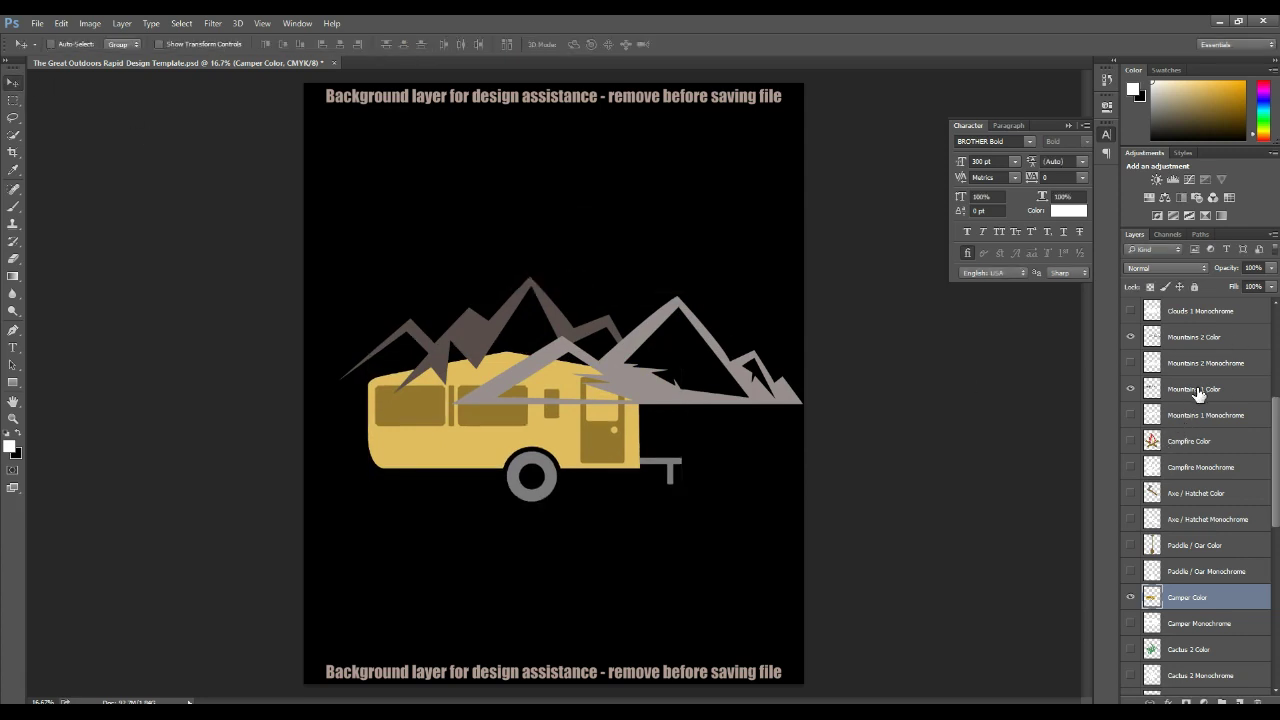
# Merge the Mountains 1 Color and Mountains 2 Color layers into one layer.
pyautogui.click(1193, 392)
pyautogui.keyDown('ctrl'); pyautogui.click(1197, 338); pyautogui.keyUp('ctrl')
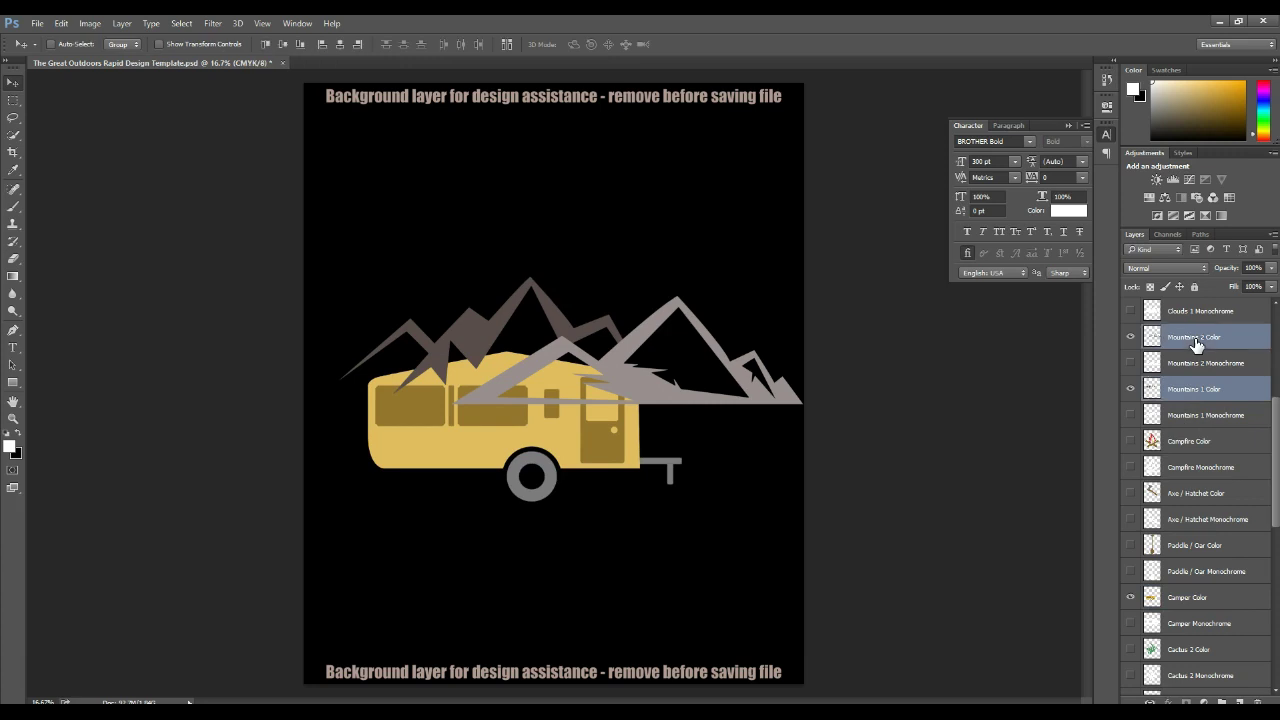
pyautogui.rightClick(1195, 339)
pyautogui.click(1134, 532)
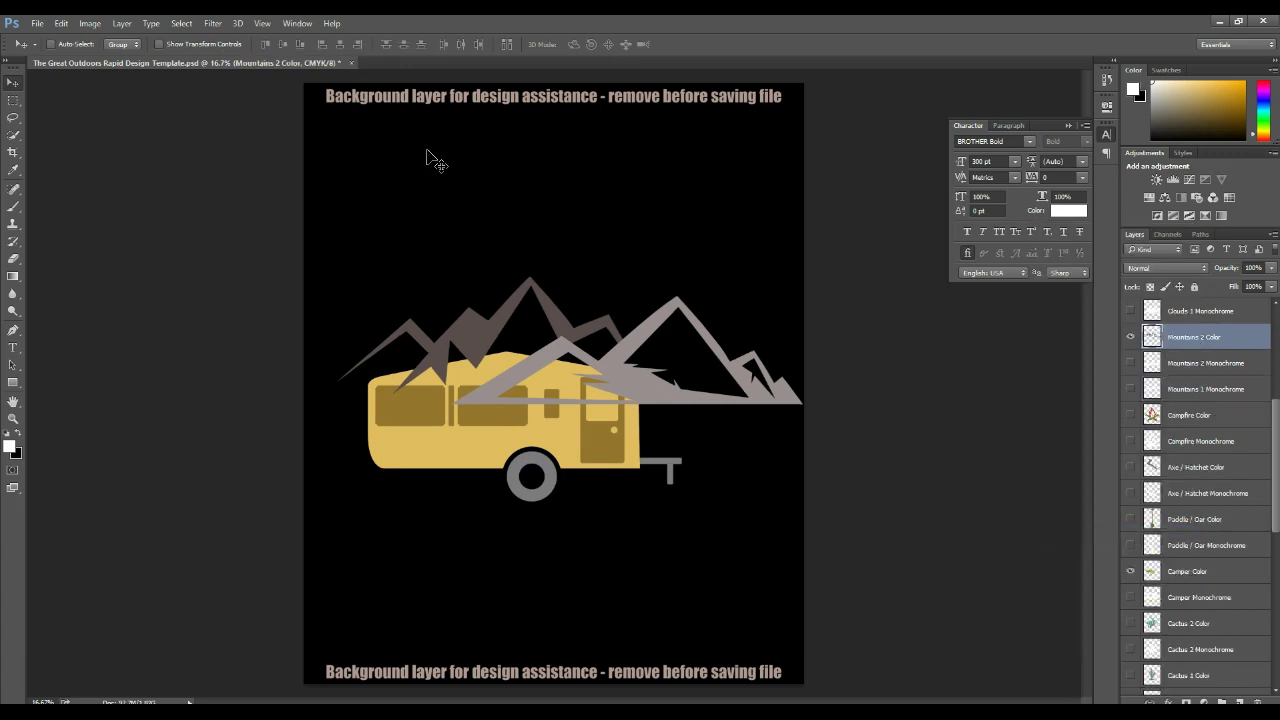
# Center the merged mountains horizontally on the canvas and clear the selection.
pyautogui.hotkey('ctrl', 'a')
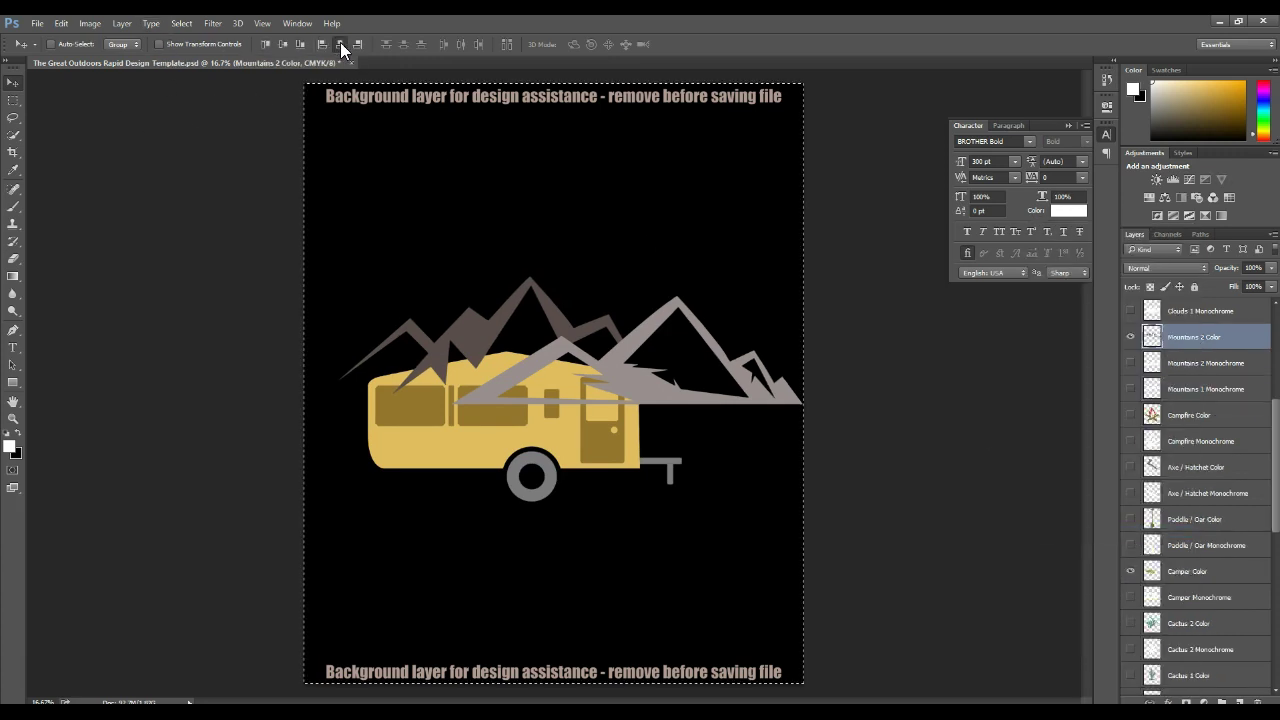
pyautogui.click(340, 44)
pyautogui.click(14, 101)
pyautogui.click(129, 131)
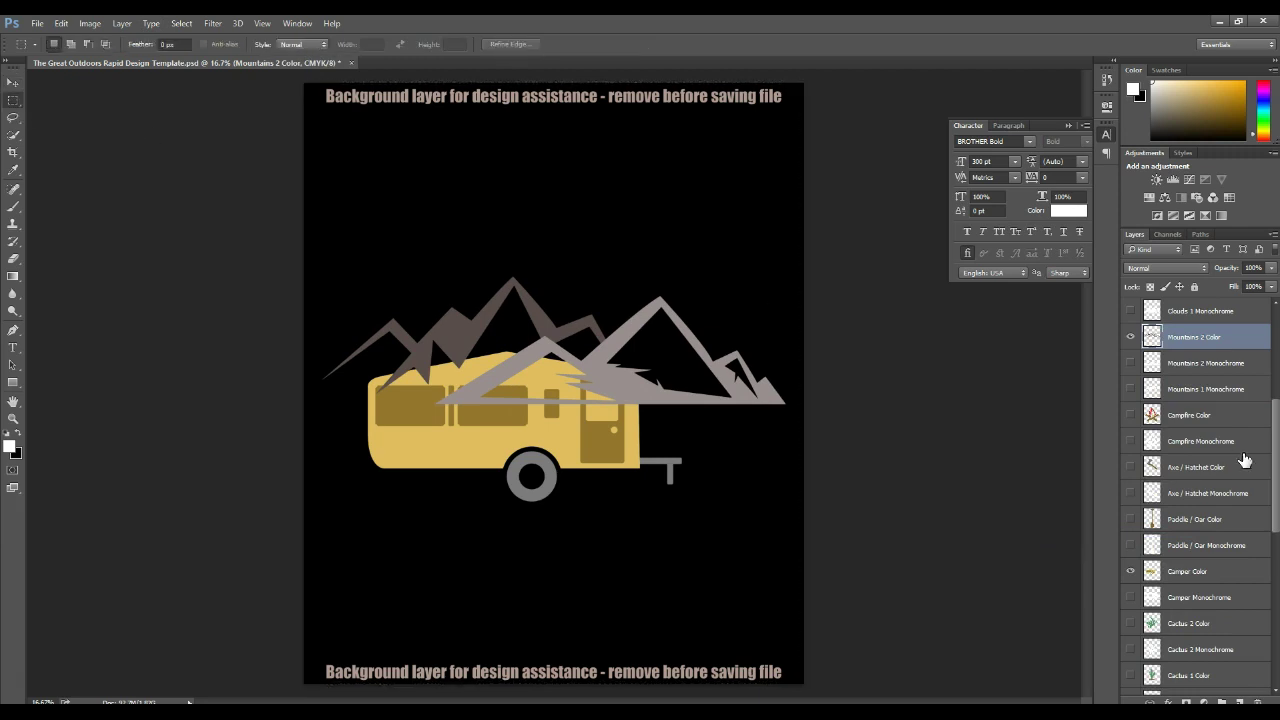
# Place the Camper Color layer directly above Mountains 2 Color and nudge the camper slightly up and left over the mountains.
pyautogui.moveTo(1185, 572); pyautogui.dragTo(1190, 328)
pyautogui.click(13, 82)
pyautogui.moveTo(657, 551); pyautogui.dragTo(640, 537)
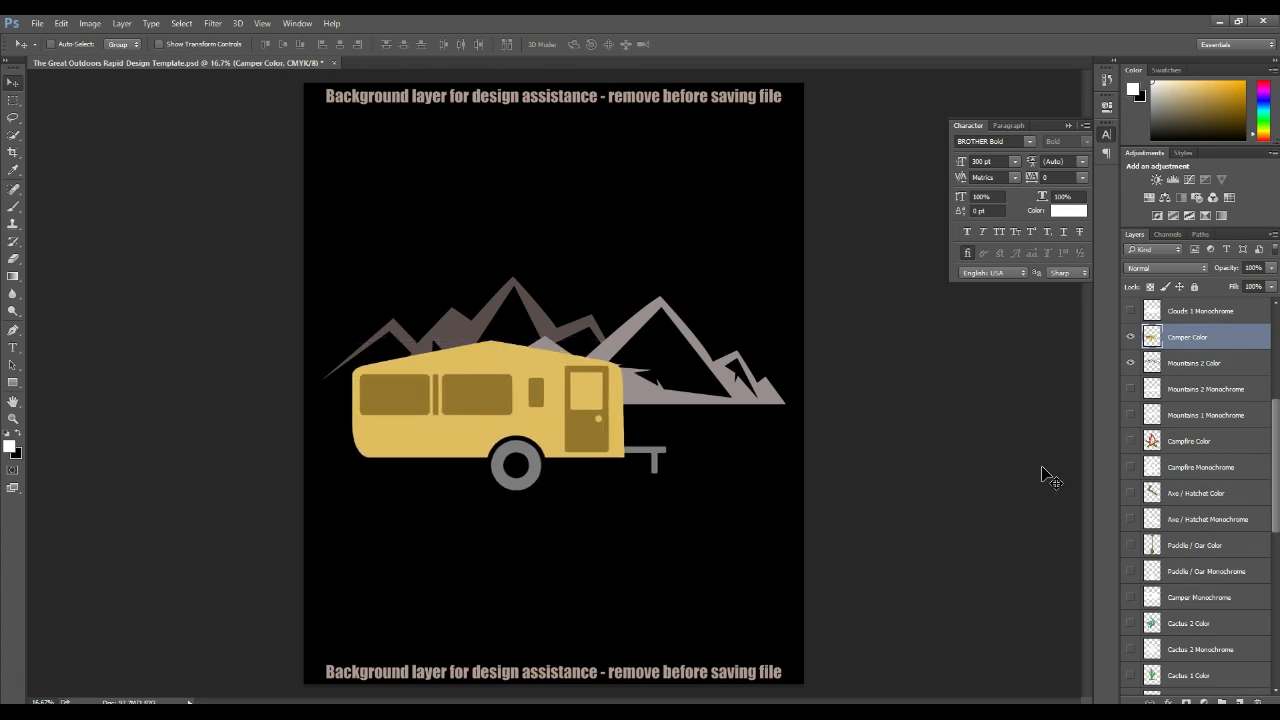
# Show the Campfire Color layer, scale the campfire to about 19% and place it beside the camper's hitch.
pyautogui.click(1131, 441)
pyautogui.hotkey('ctrl', 't')
pyautogui.press('Return')
pyautogui.click(1200, 443)
pyautogui.hotkey('ctrl', 't')
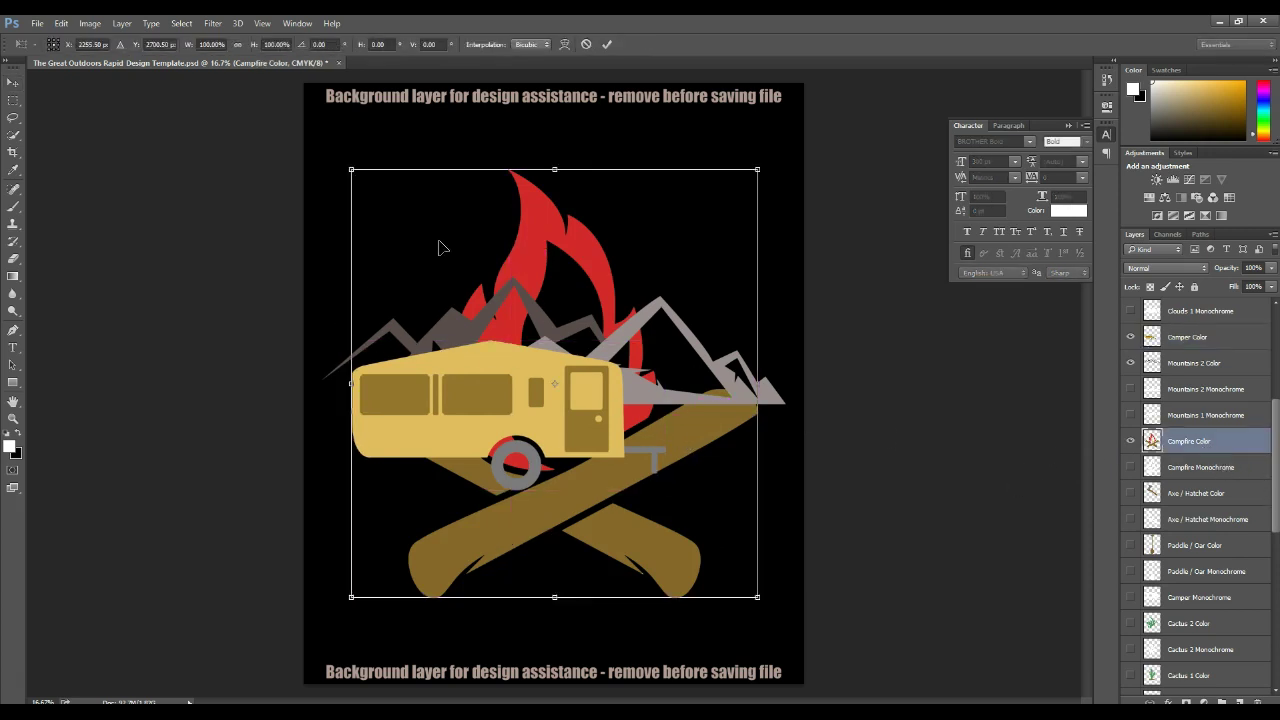
pyautogui.moveTo(350, 167); pyautogui.dragTo(697, 503)
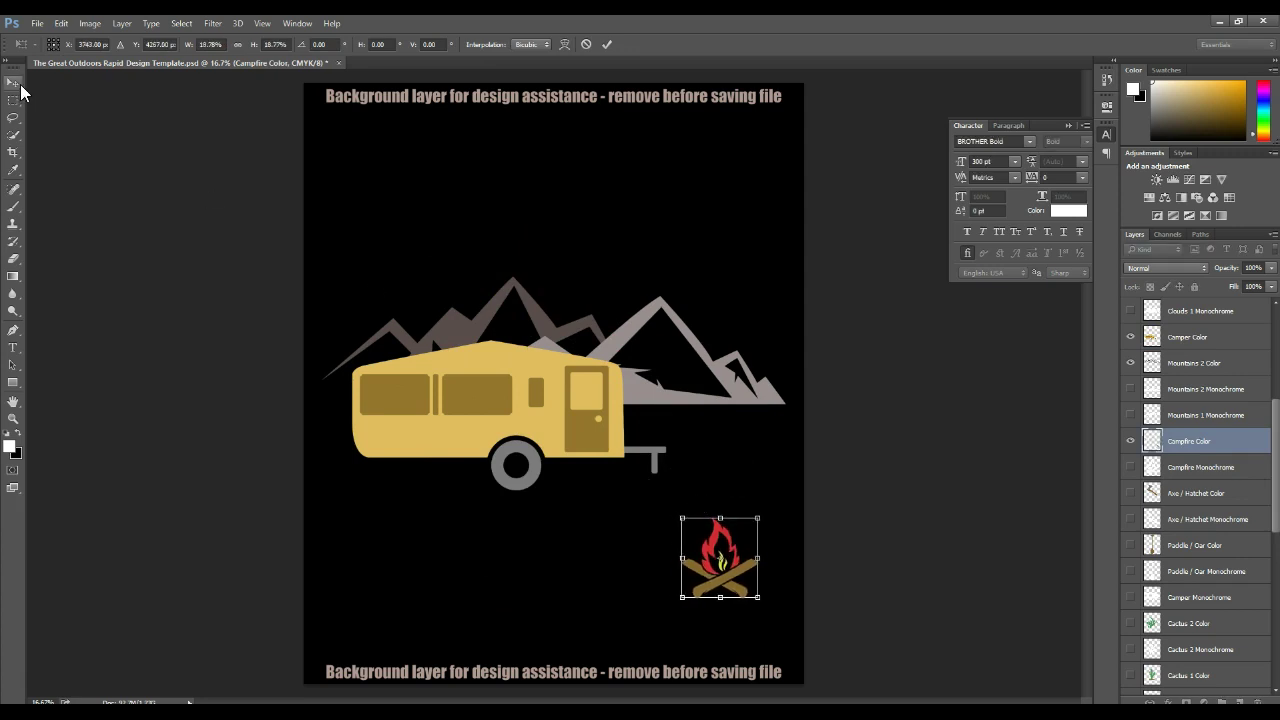
pyautogui.click(13, 81)
pyautogui.click(572, 282)
pyautogui.moveTo(740, 605); pyautogui.dragTo(721, 500)
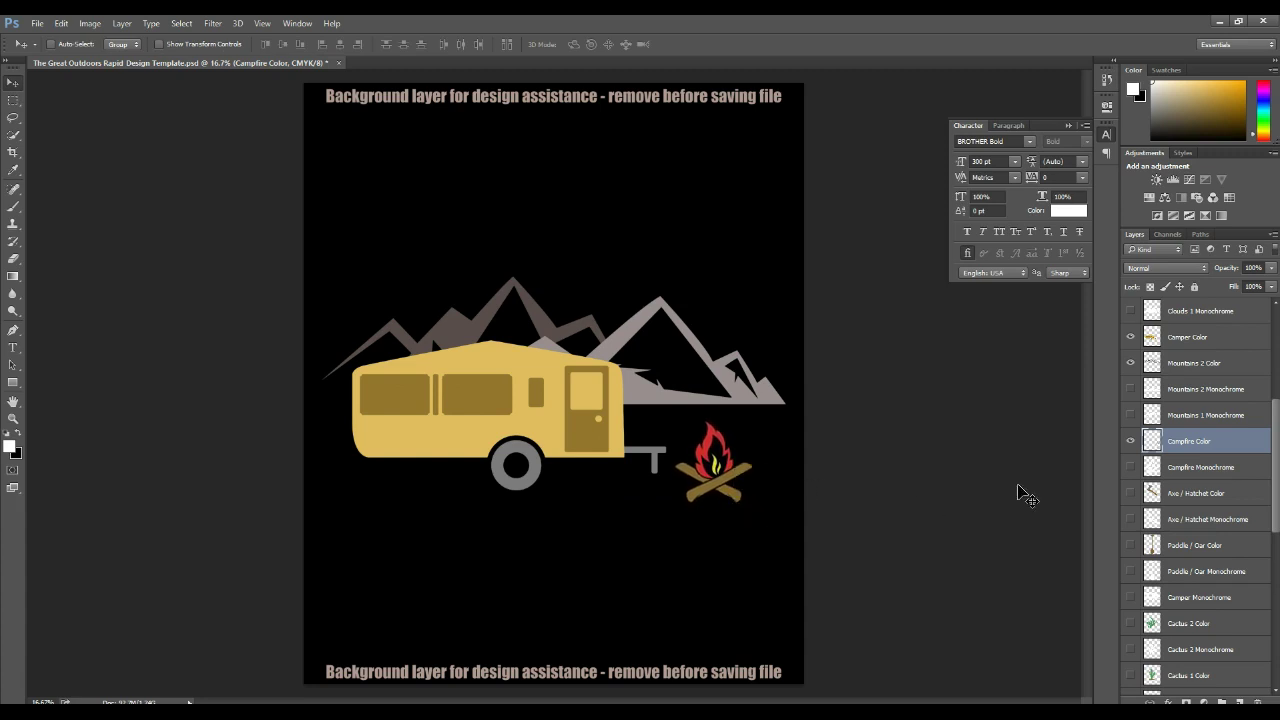
# Set up a Photo Filter on Camper Color using custom colour #cd00c6 at 100% density with Preserve Luminosity off.
pyautogui.click(1196, 342)
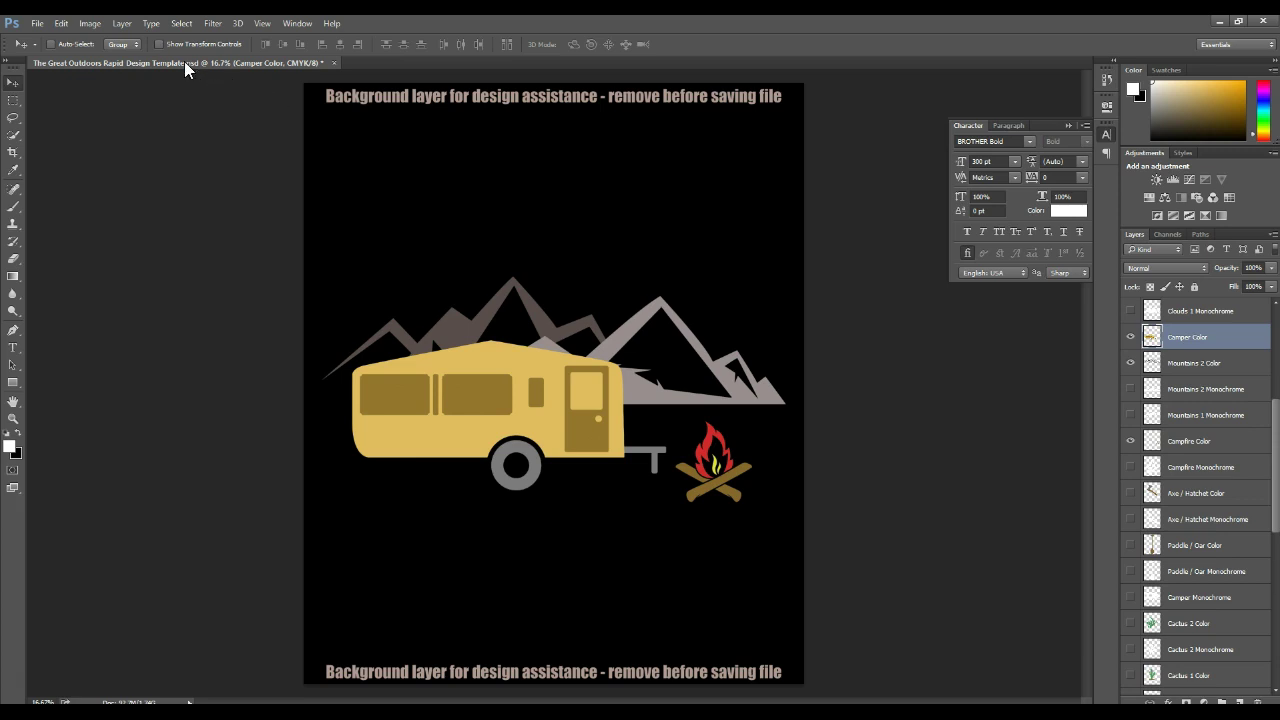
pyautogui.click(88, 23)
pyautogui.moveTo(179, 58)
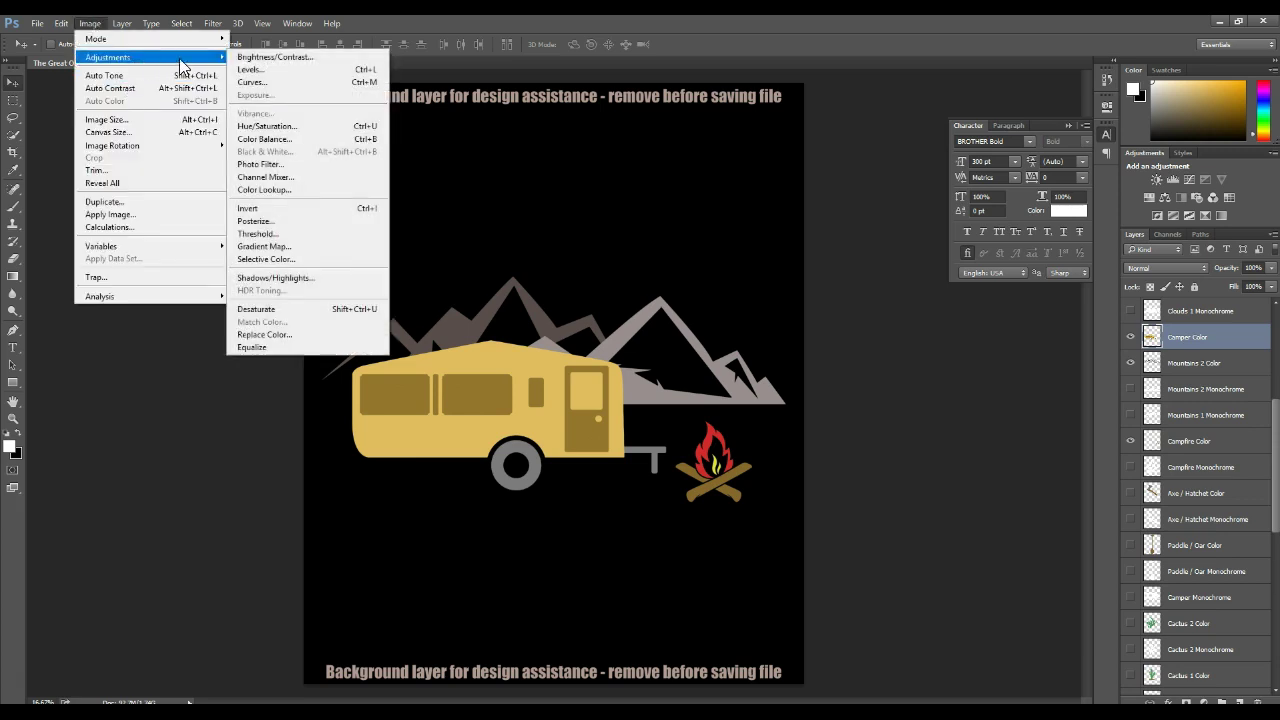
pyautogui.click(330, 164)
pyautogui.moveTo(553, 315); pyautogui.dragTo(559, 315)
pyautogui.click(534, 263)
pyautogui.click(589, 267)
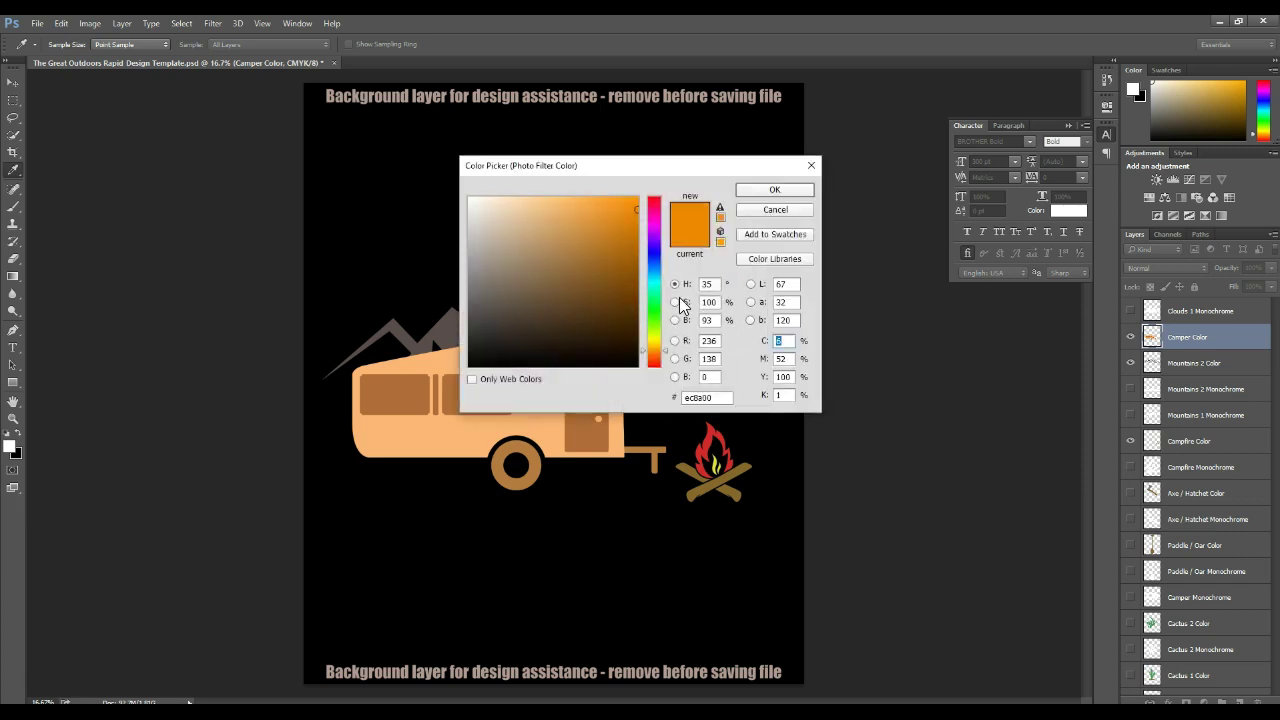
pyautogui.click(659, 222)
pyautogui.moveTo(622, 240)
pyautogui.mouseDown()
pyautogui.moveTo(663, 181)
pyautogui.moveTo(656, 236)
pyautogui.moveTo(657, 224)
pyautogui.mouseUp()
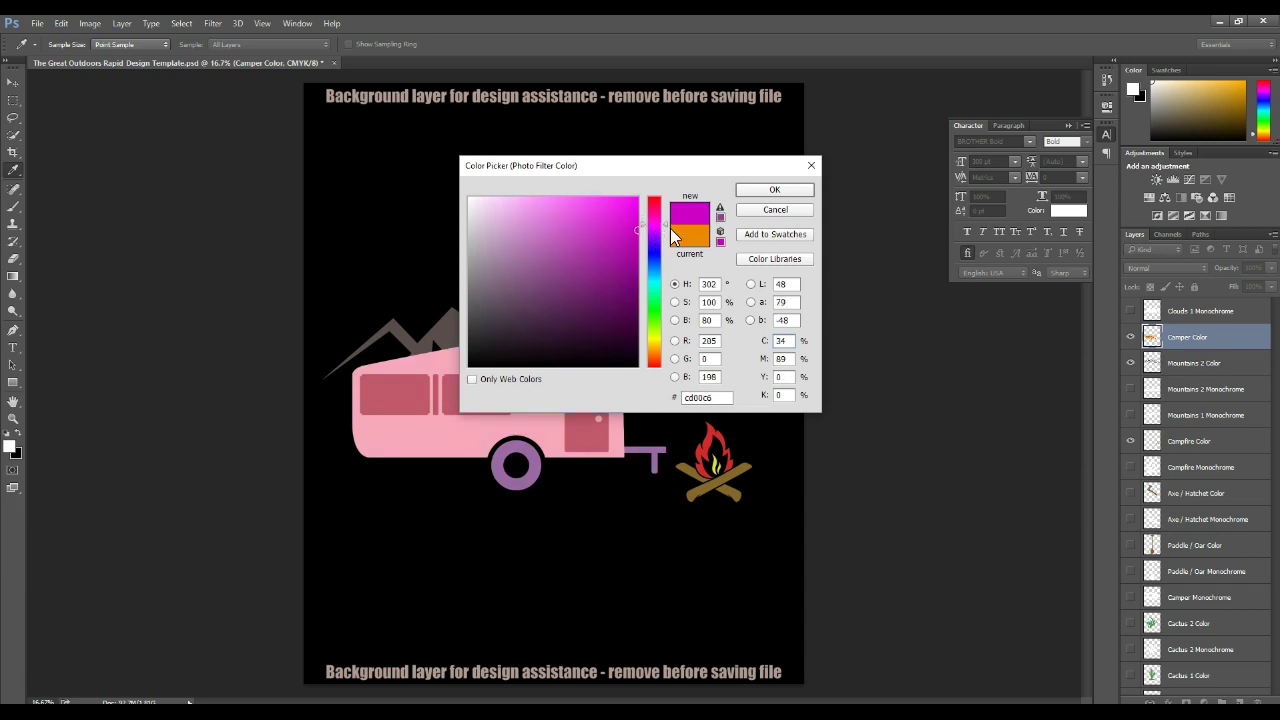
pyautogui.click(772, 196)
pyautogui.click(527, 335)
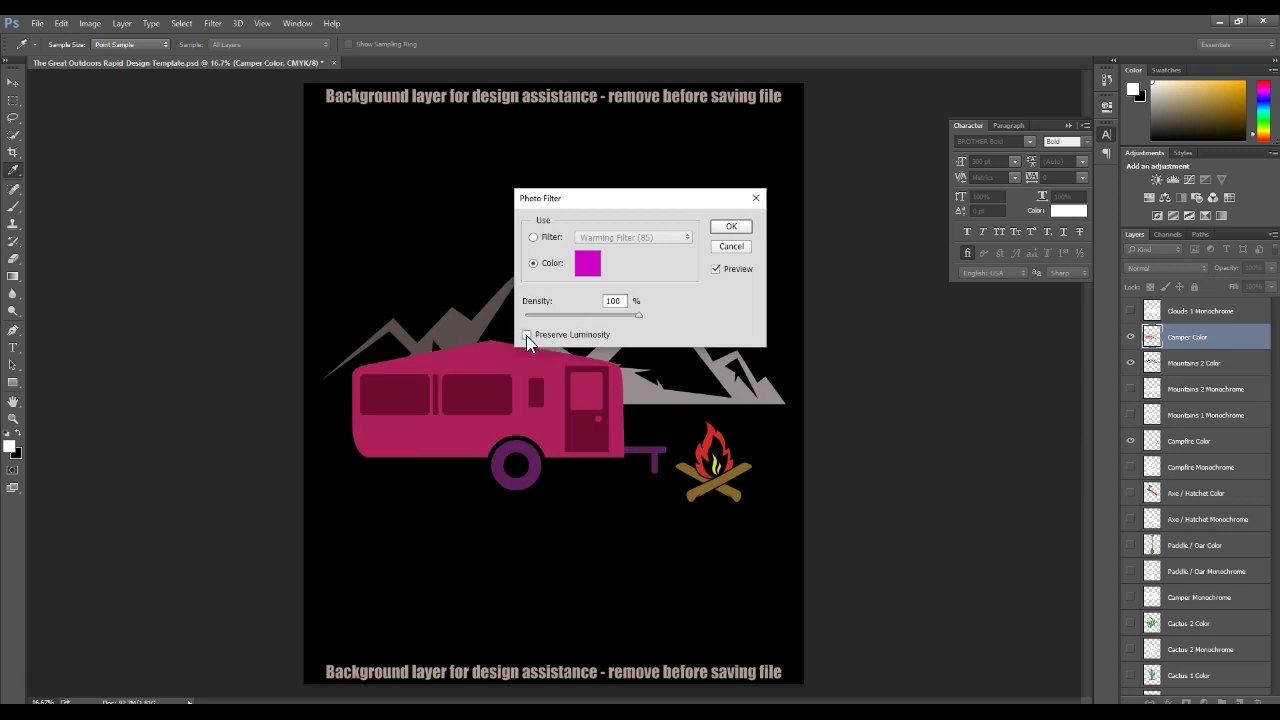
# Change the Photo Filter colour to the lighter pink #ff74fa and apply the filter to the camper.
pyautogui.click(587, 263)
pyautogui.moveTo(600, 251)
pyautogui.mouseDown()
pyautogui.moveTo(614, 214)
pyautogui.moveTo(586, 220)
pyautogui.moveTo(557, 197)
pyautogui.moveTo(571, 229)
pyautogui.moveTo(543, 243)
pyautogui.moveTo(540, 206)
pyautogui.moveTo(586, 200)
pyautogui.moveTo(571, 209)
pyautogui.moveTo(561, 197)
pyautogui.mouseUp()
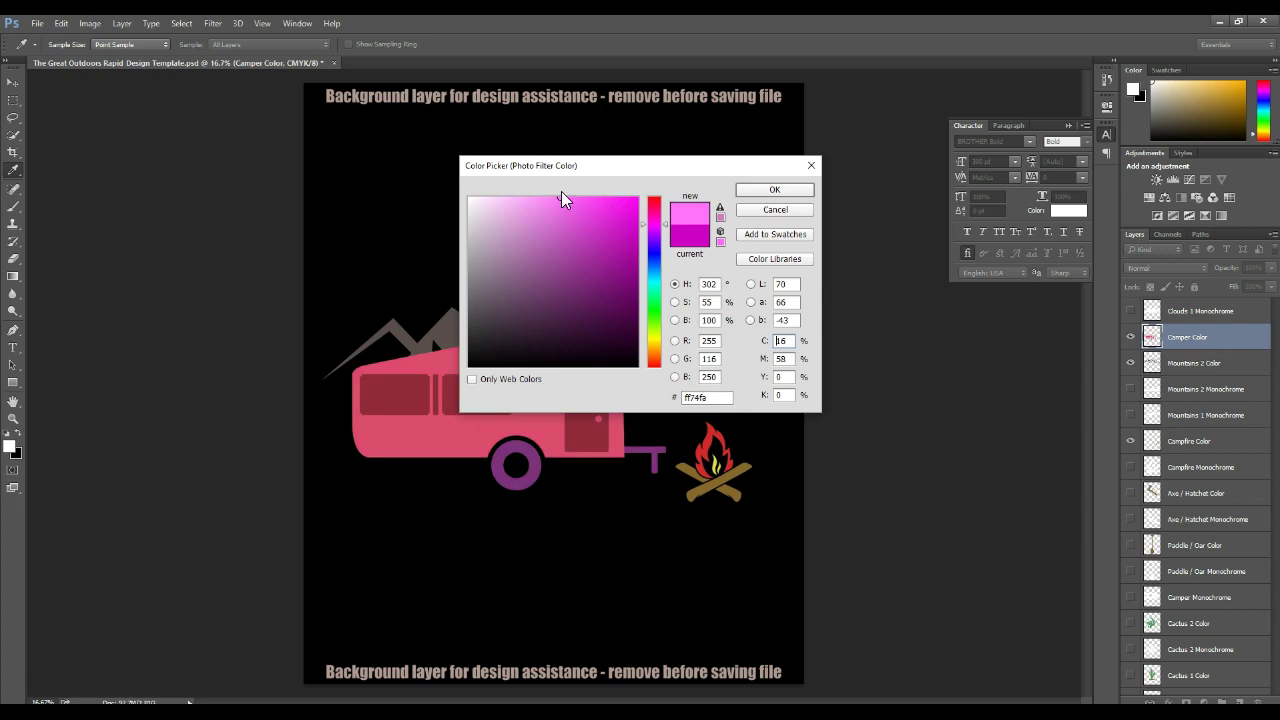
pyautogui.click(778, 188)
pyautogui.click(729, 228)
pyautogui.press('v')
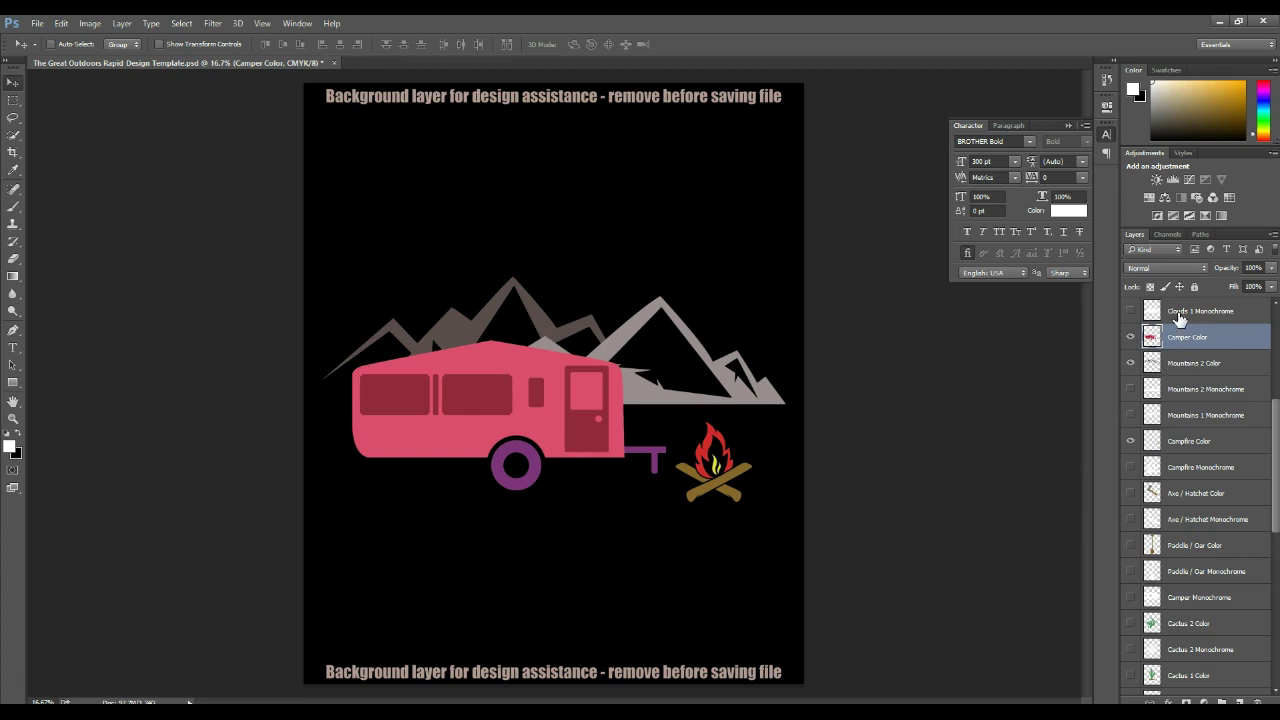
# Duplicate the Camper Color layer within the same document, keeping the suggested copy name.
pyautogui.scroll(1, 1205, 408)
pyautogui.rightClick(1208, 365)
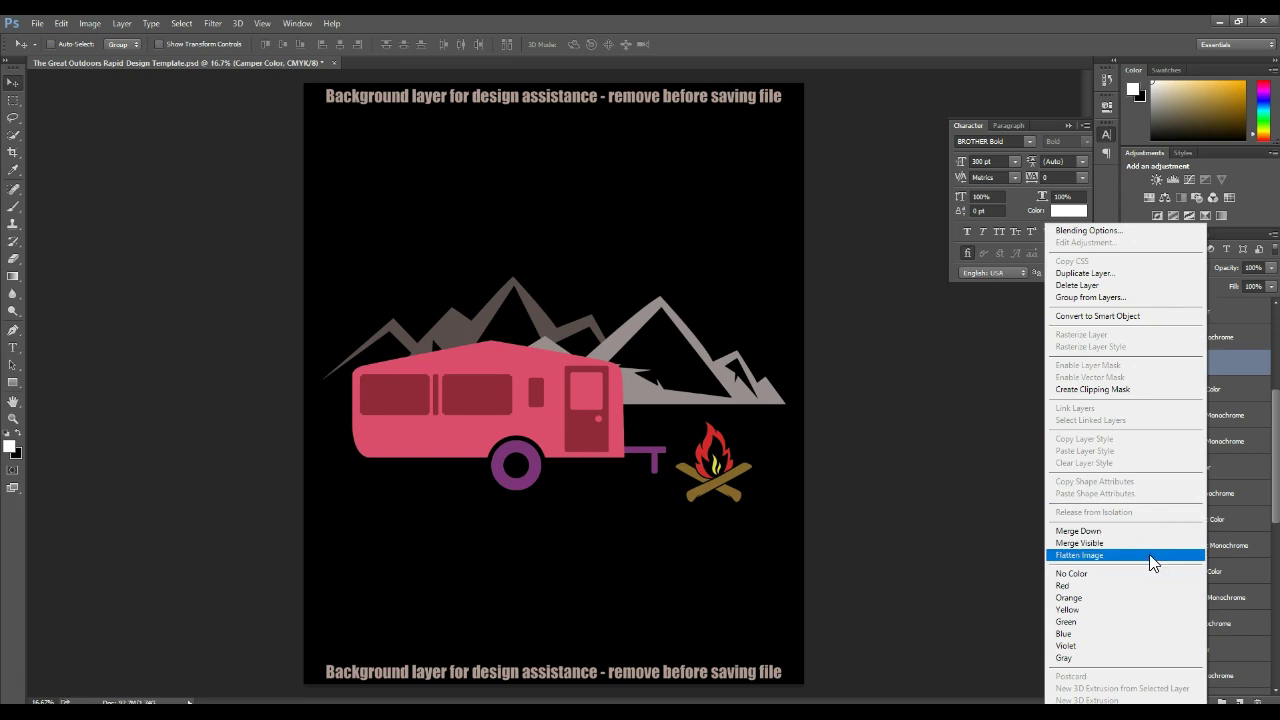
pyautogui.click(1122, 274)
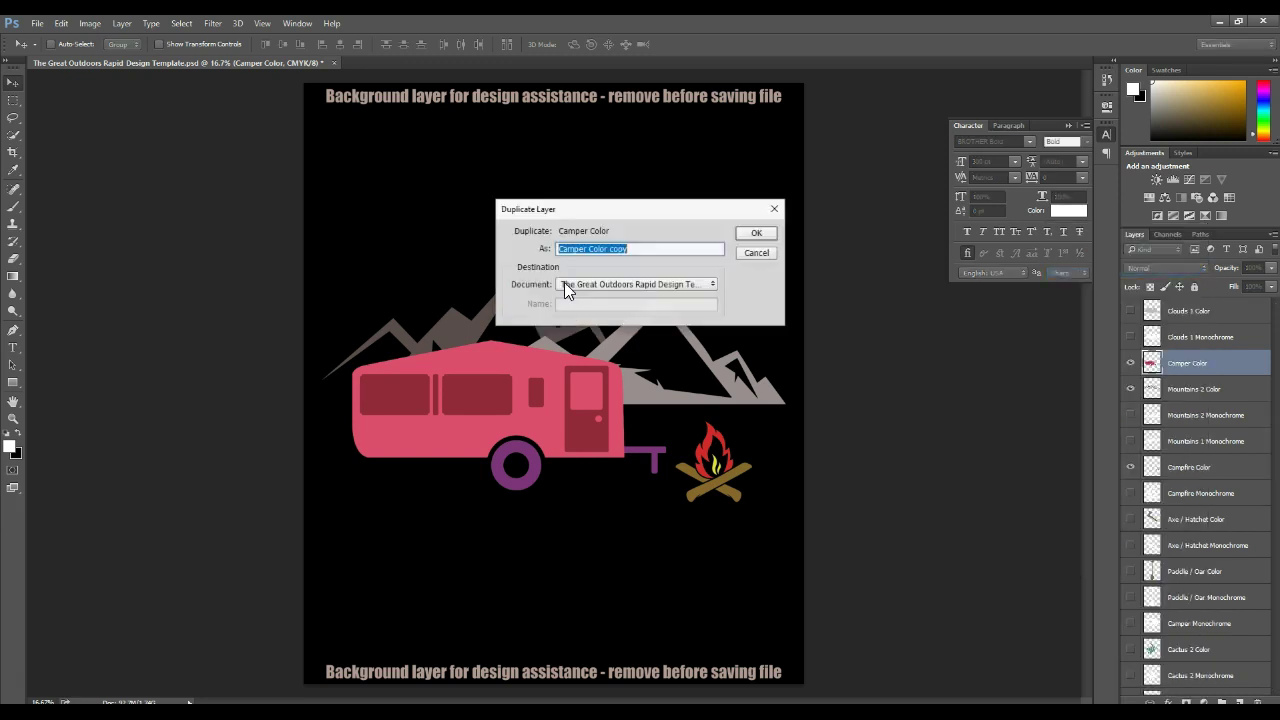
pyautogui.click(756, 233)
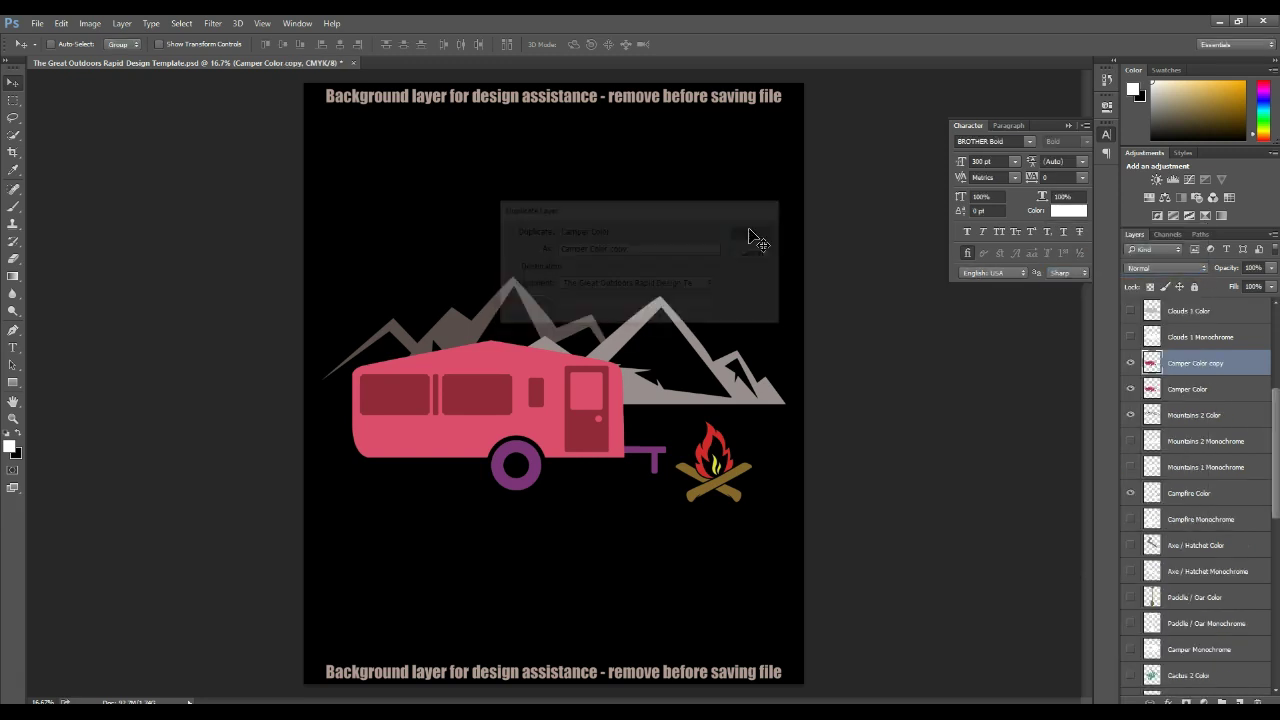
# Add an outside Stroke to the Camper Color copy layer with the suggested settings and rasterize its layer style.
pyautogui.click(129, 25)
pyautogui.moveTo(259, 106)
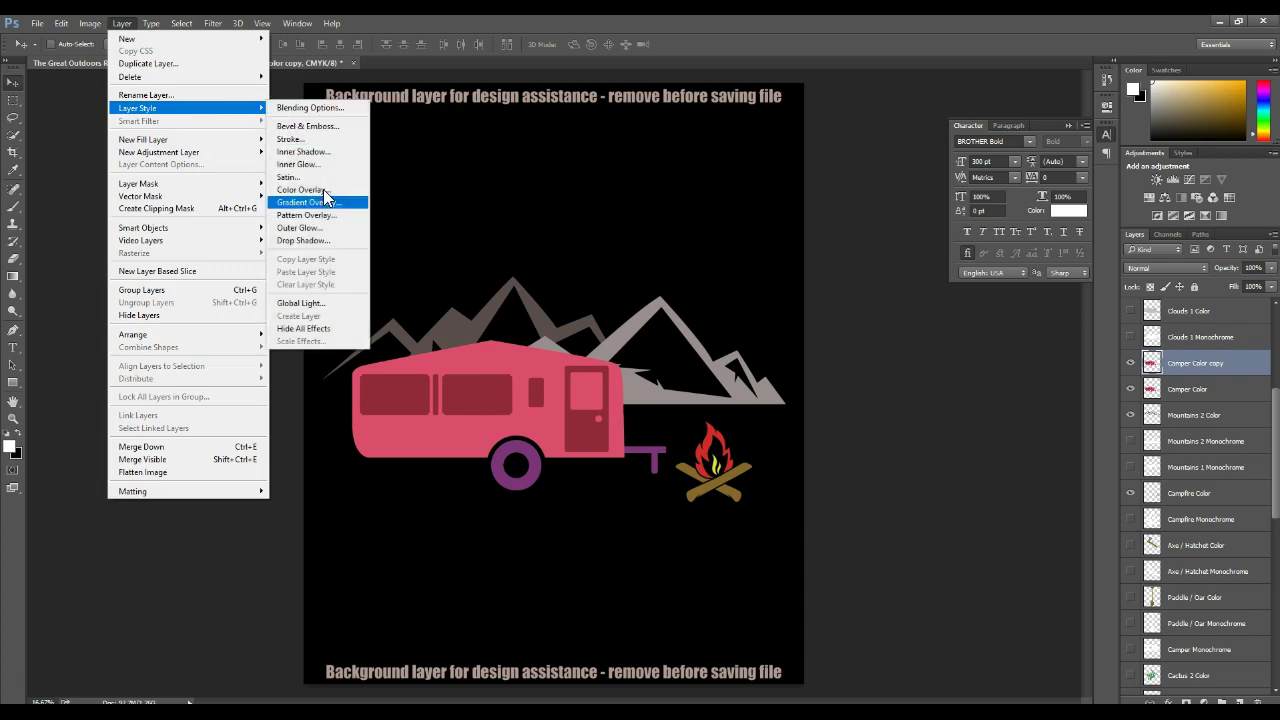
pyautogui.click(319, 140)
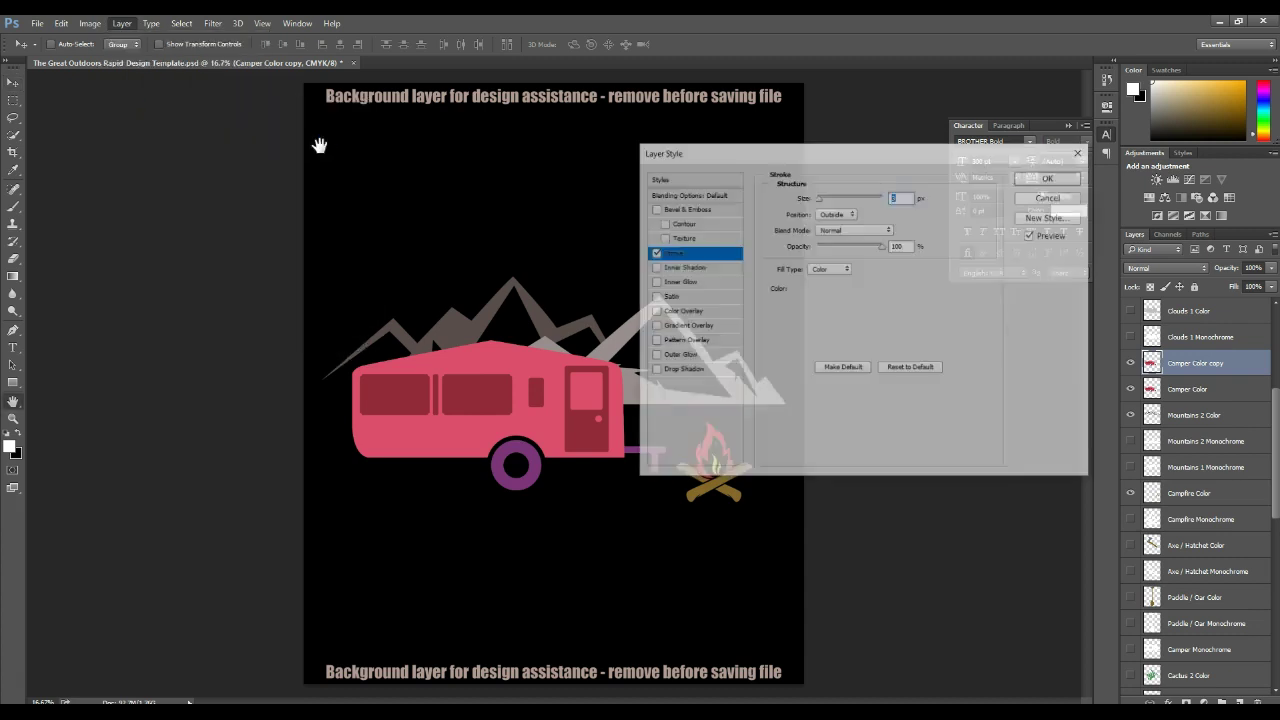
pyautogui.press('Return')
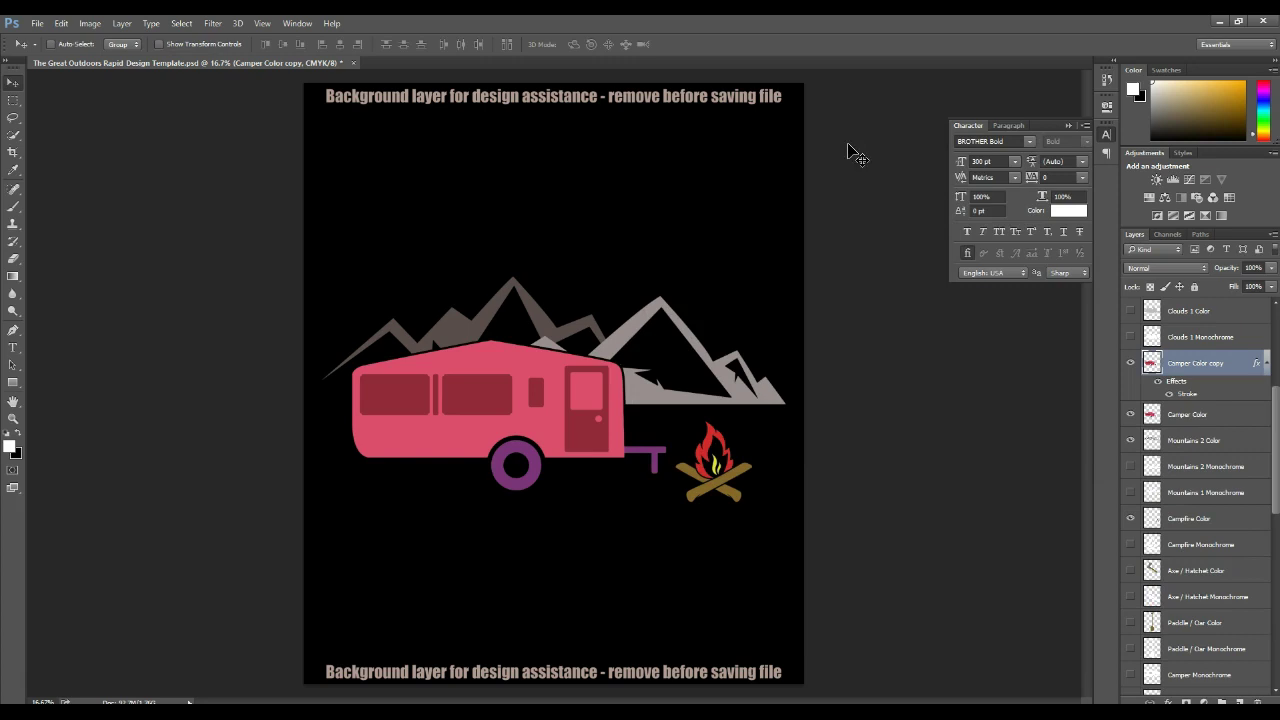
pyautogui.rightClick(1192, 364)
pyautogui.click(1128, 347)
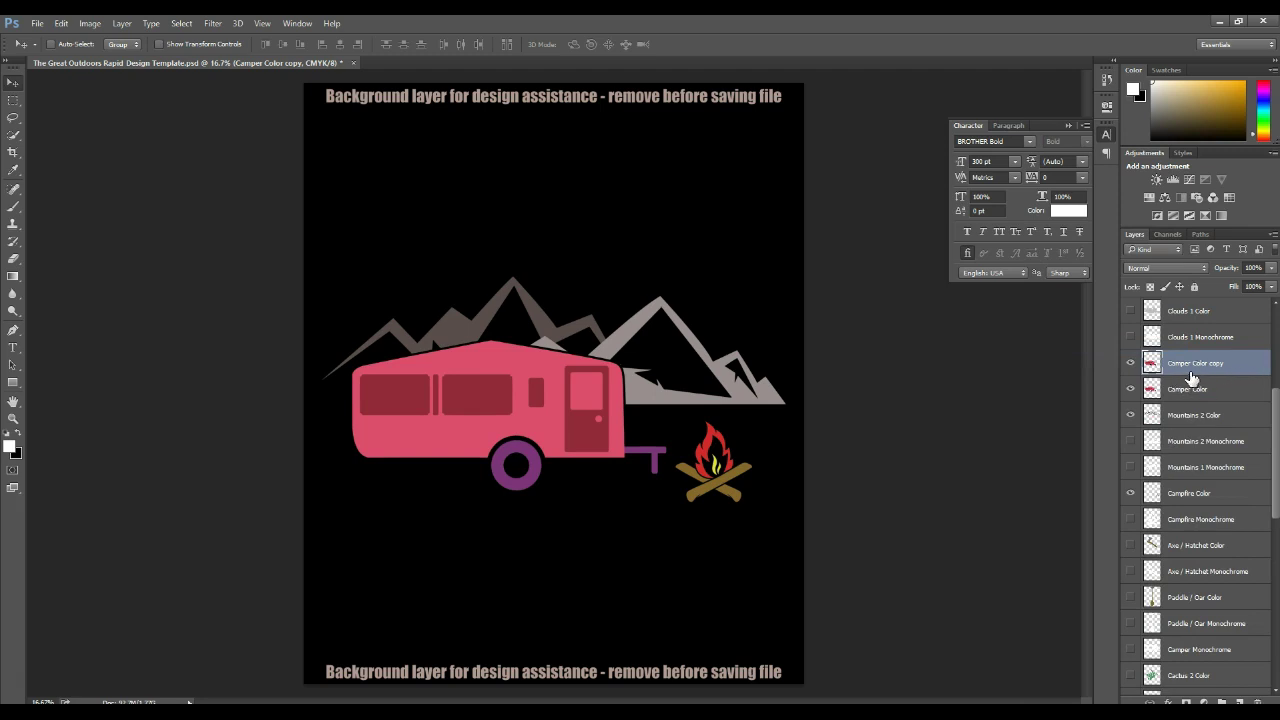
# Cut the stroked camper outline out of the Mountains 2 Color layer, hiding Camper Color copy and clearing the selection.
pyautogui.keyDown('ctrl'); pyautogui.click(1158, 370); pyautogui.keyUp('ctrl')
pyautogui.click(1130, 363)
pyautogui.click(1196, 416)
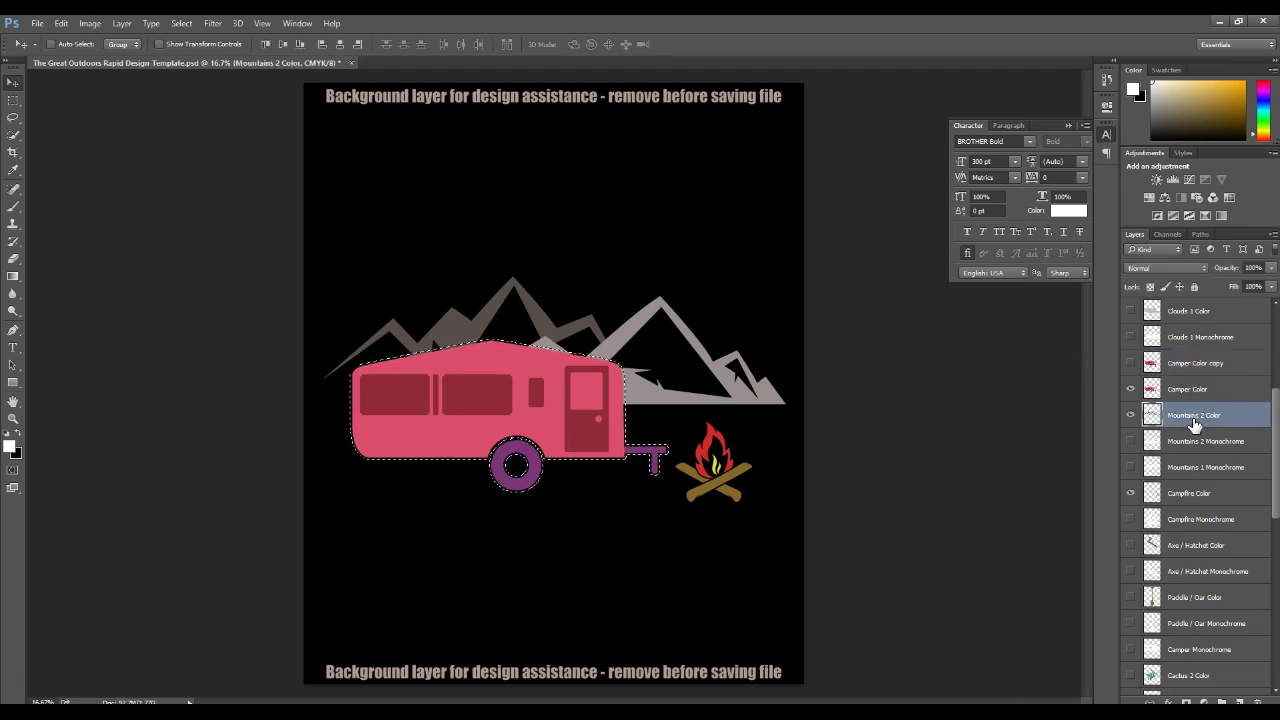
pyautogui.click(12, 101)
pyautogui.click(134, 140)
# Nudge the Campfire Color artwork slightly upward beside the camper's hitch.
pyautogui.click(1190, 495)
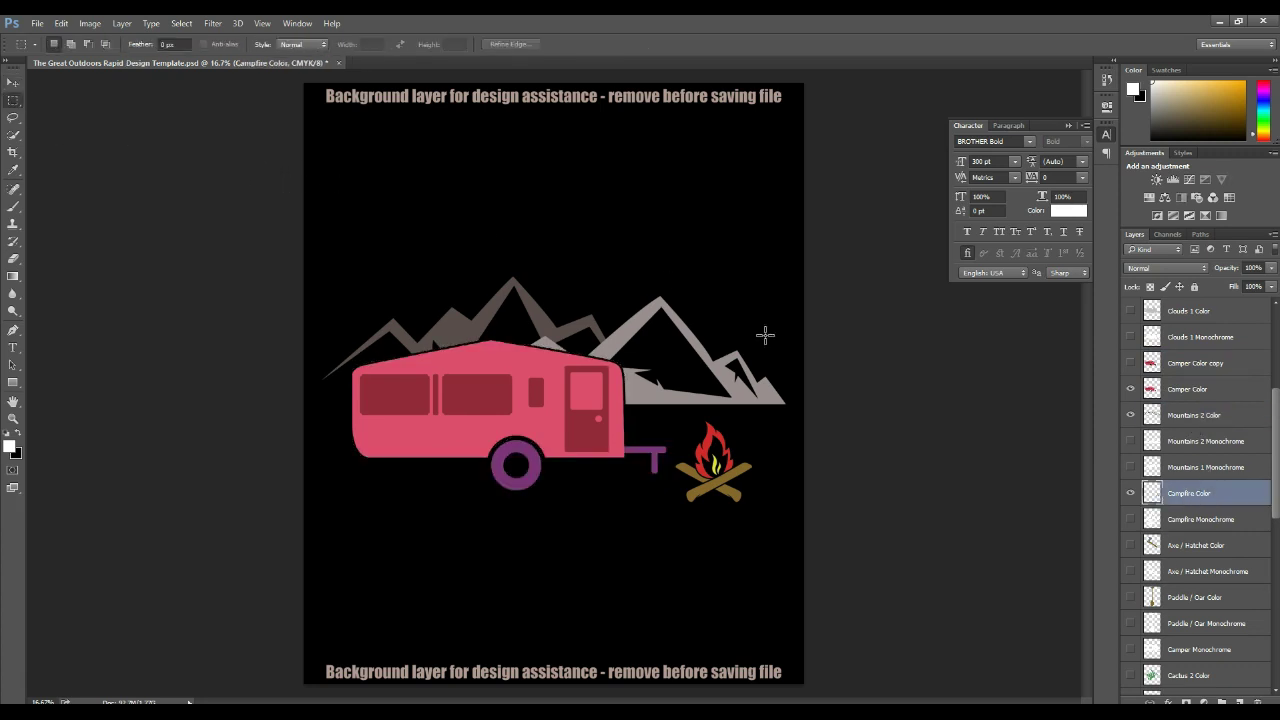
pyautogui.click(13, 82)
pyautogui.moveTo(714, 618); pyautogui.dragTo(717, 605)
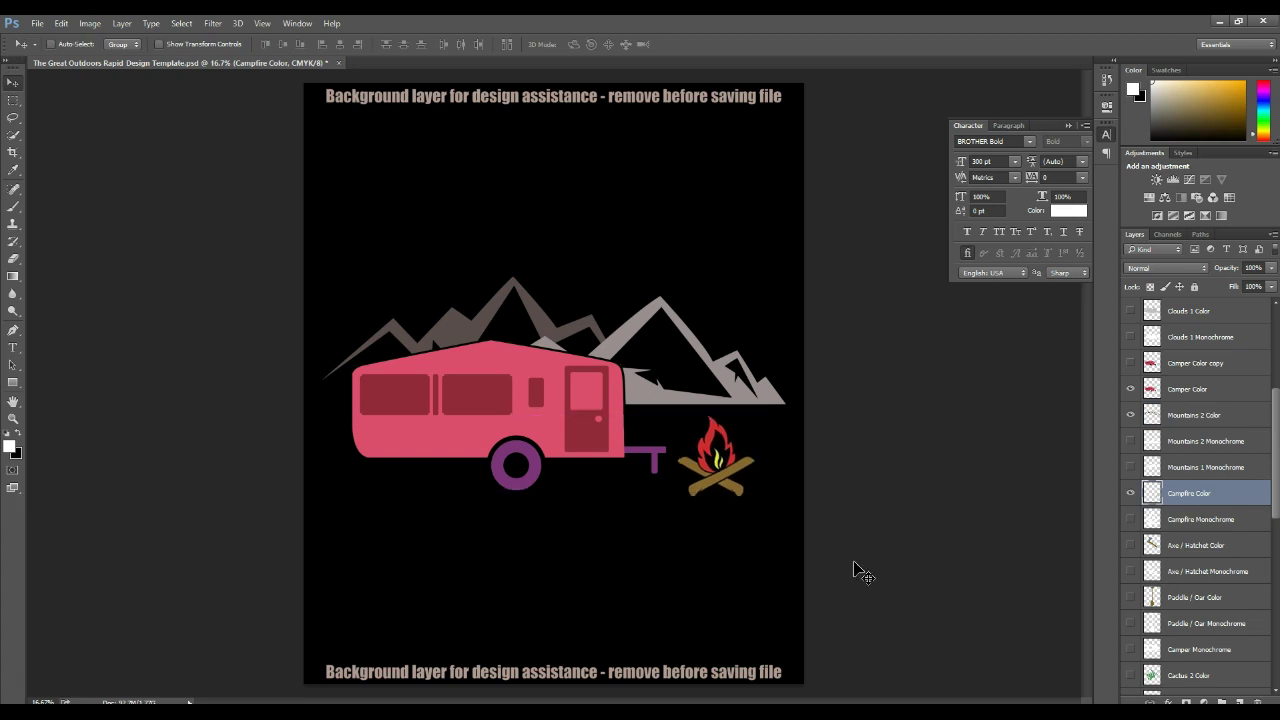
# Merge the Camper Color, Mountains 2 Color and Campfire Color layers and centre the result horizontally on the canvas.
pyautogui.keyDown('ctrl'); pyautogui.click(1208, 415); pyautogui.keyUp('ctrl')
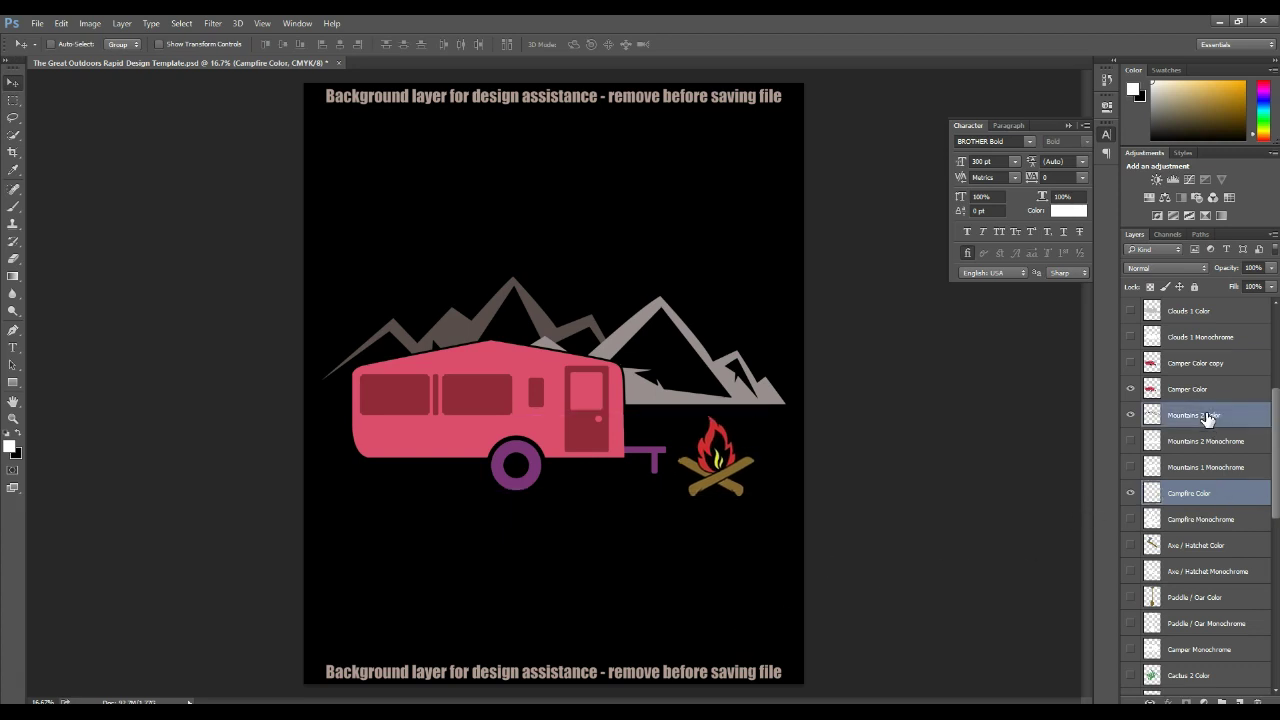
pyautogui.keyDown('ctrl'); pyautogui.click(1204, 398); pyautogui.keyUp('ctrl')
pyautogui.rightClick(1204, 396)
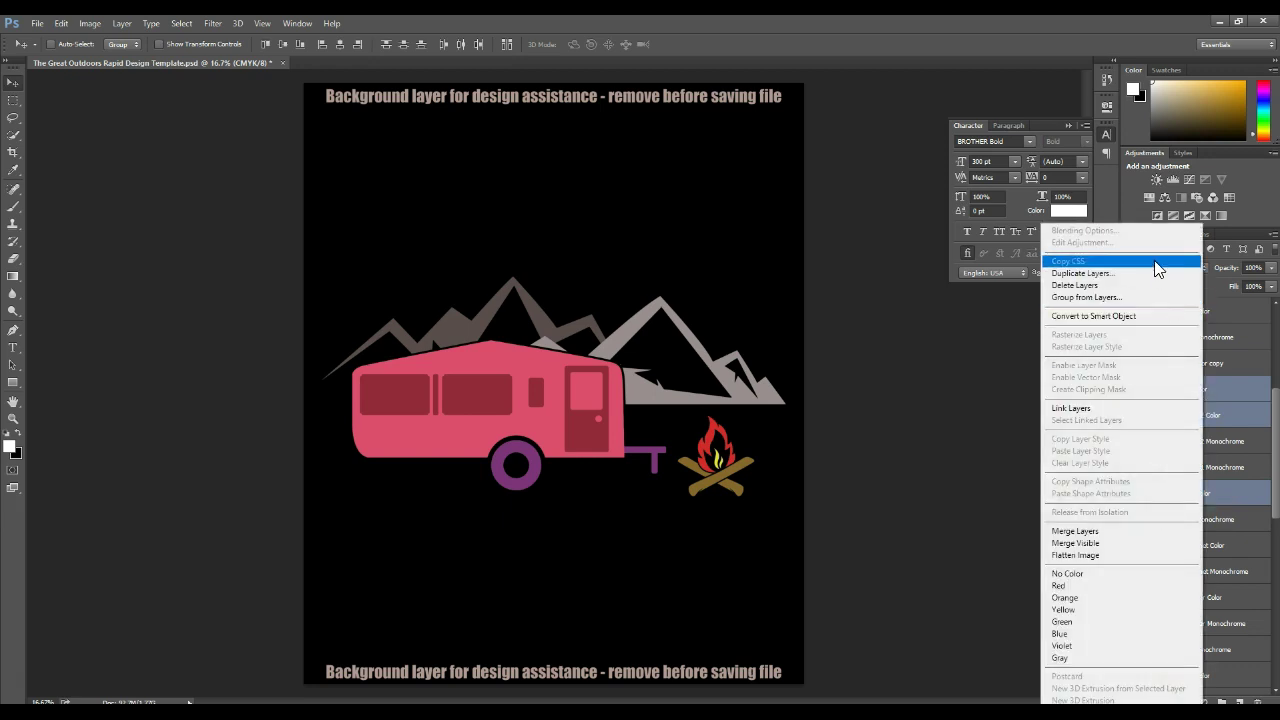
pyautogui.click(1170, 536)
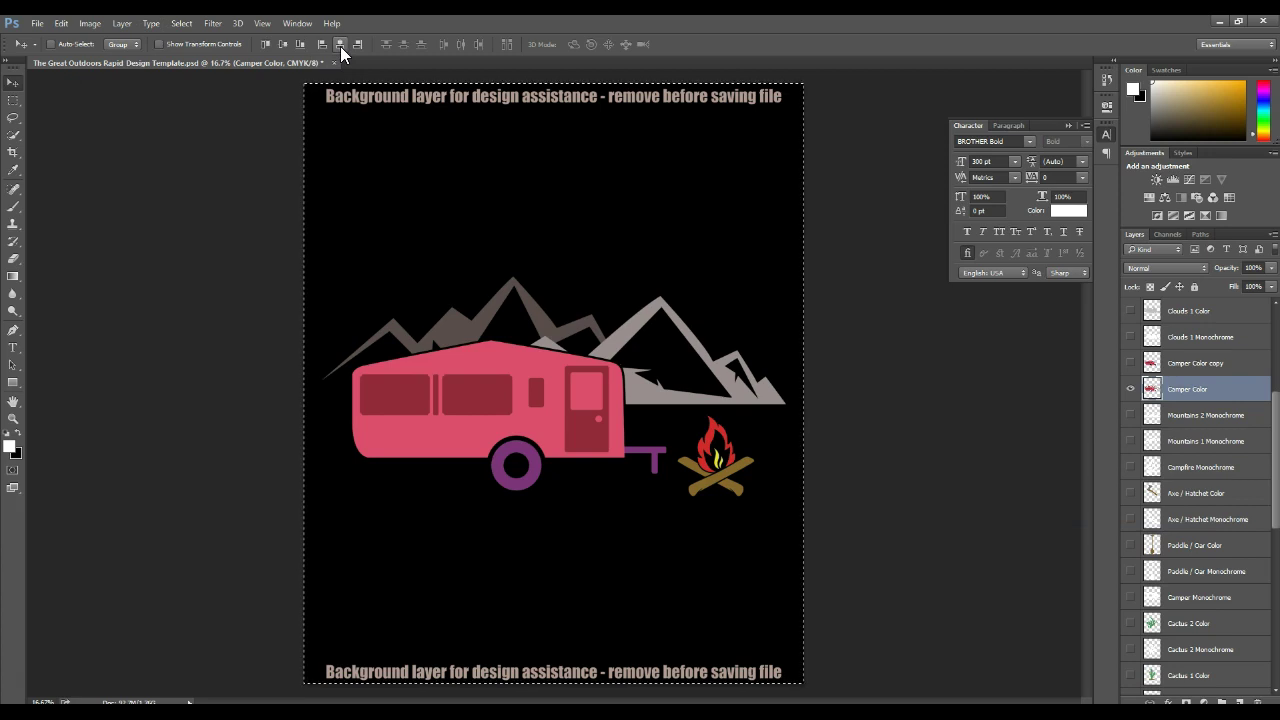
pyautogui.click(20, 107)
pyautogui.hotkey('ctrl', 'd')
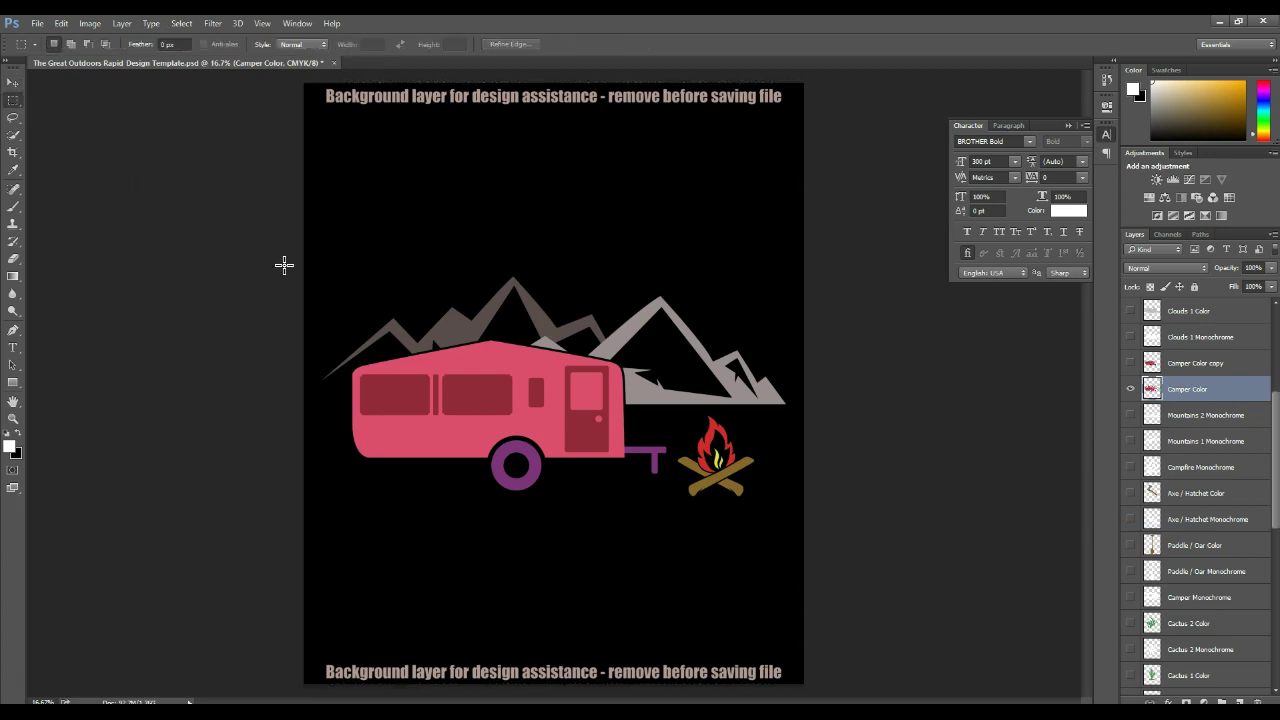
# Add the white text "RV going" above the camper in the Amastery Hand font at 300 pt.
pyautogui.click(13, 347)
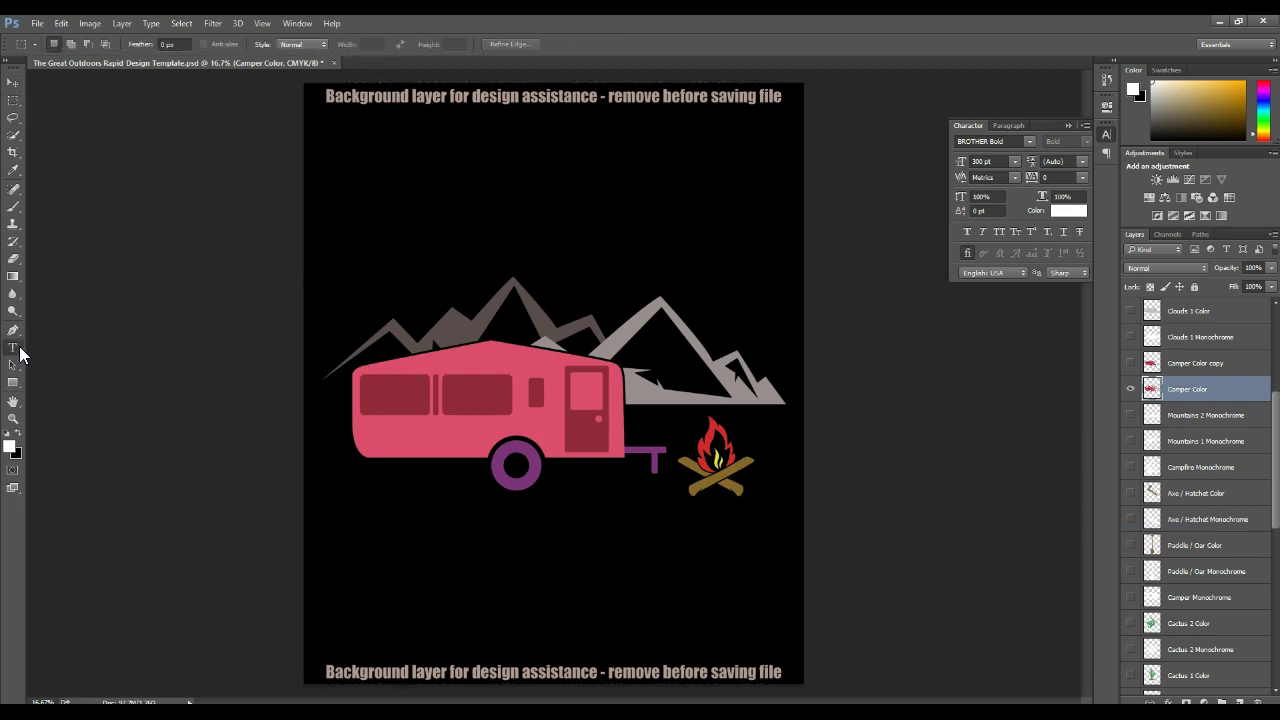
pyautogui.click(9, 447)
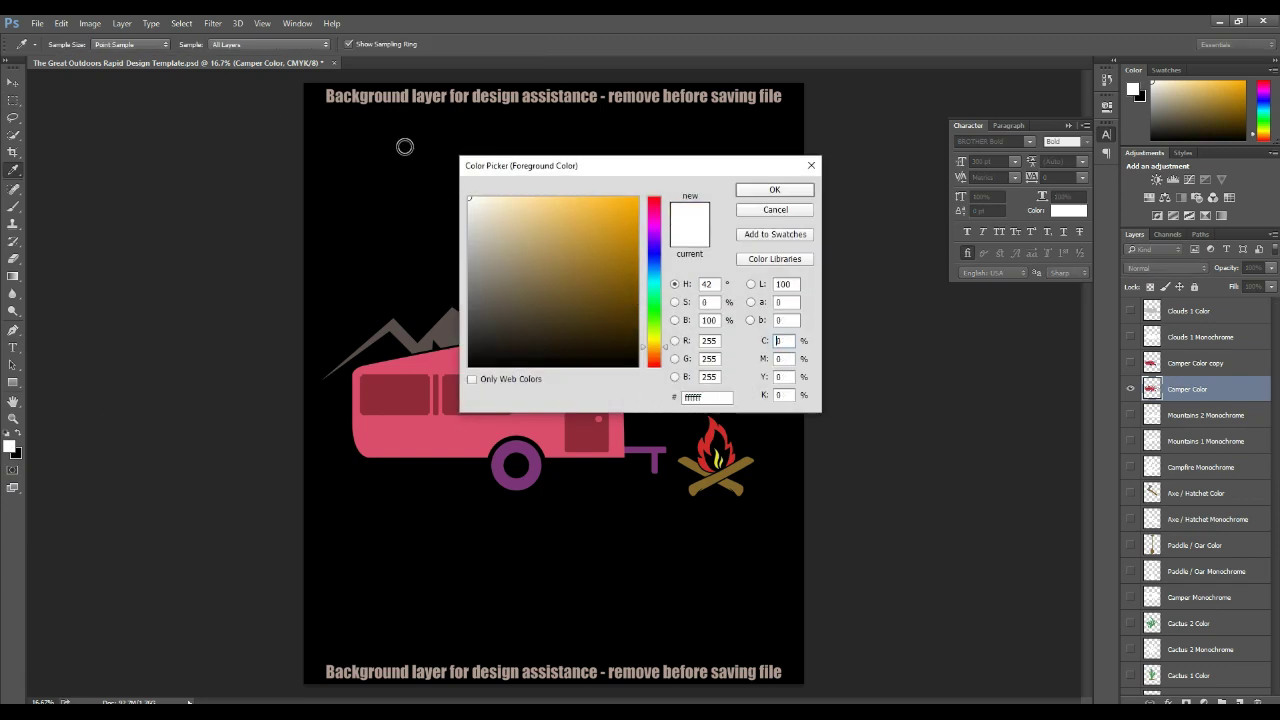
pyautogui.click(776, 191)
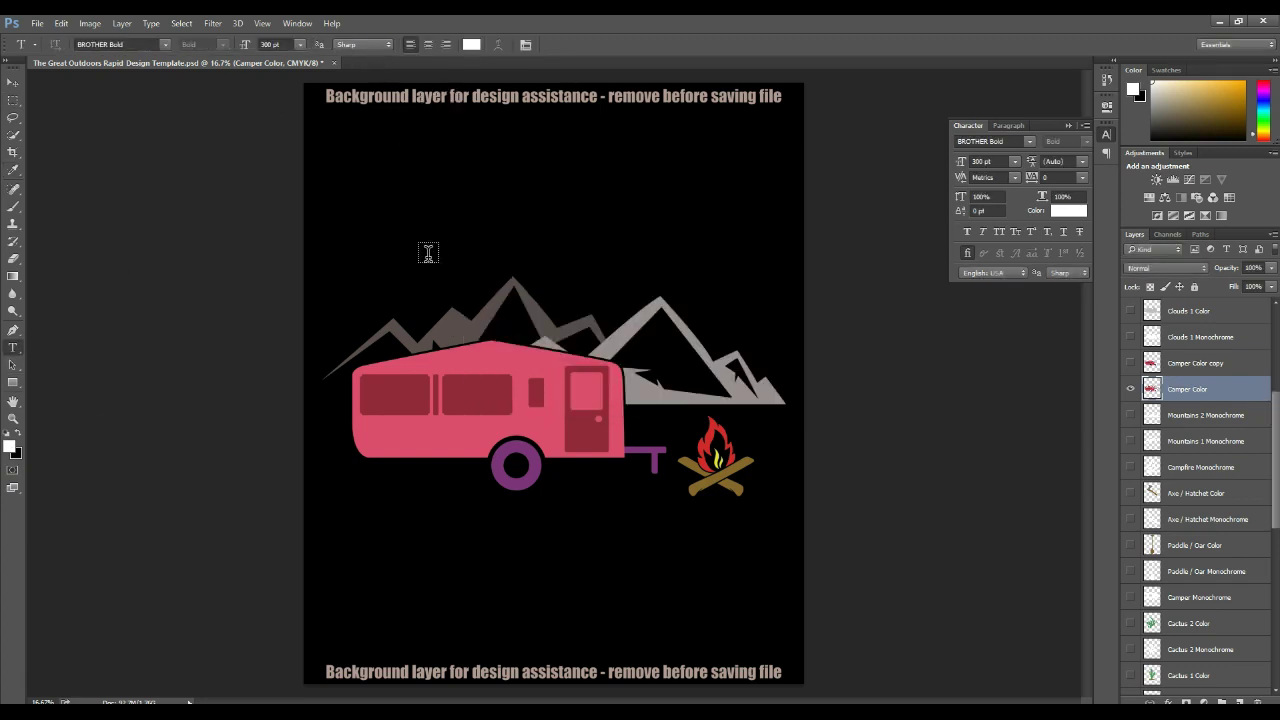
pyautogui.click(330, 275)
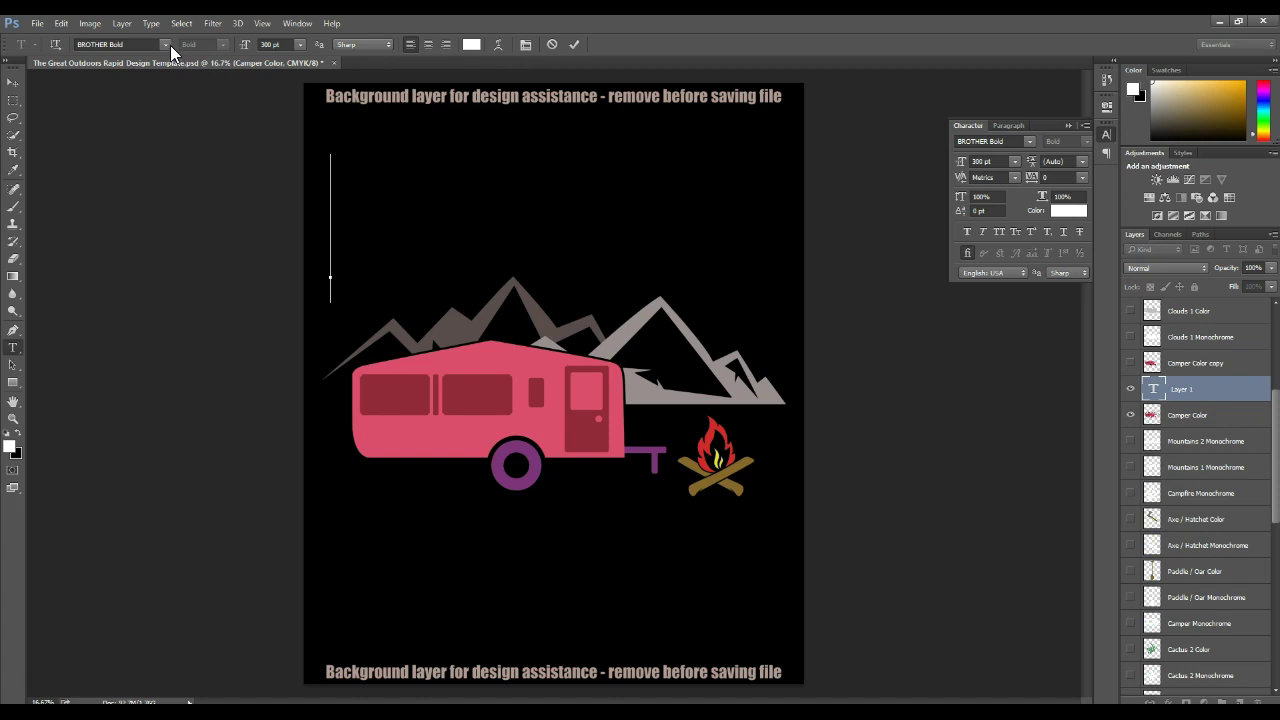
pyautogui.click(166, 44)
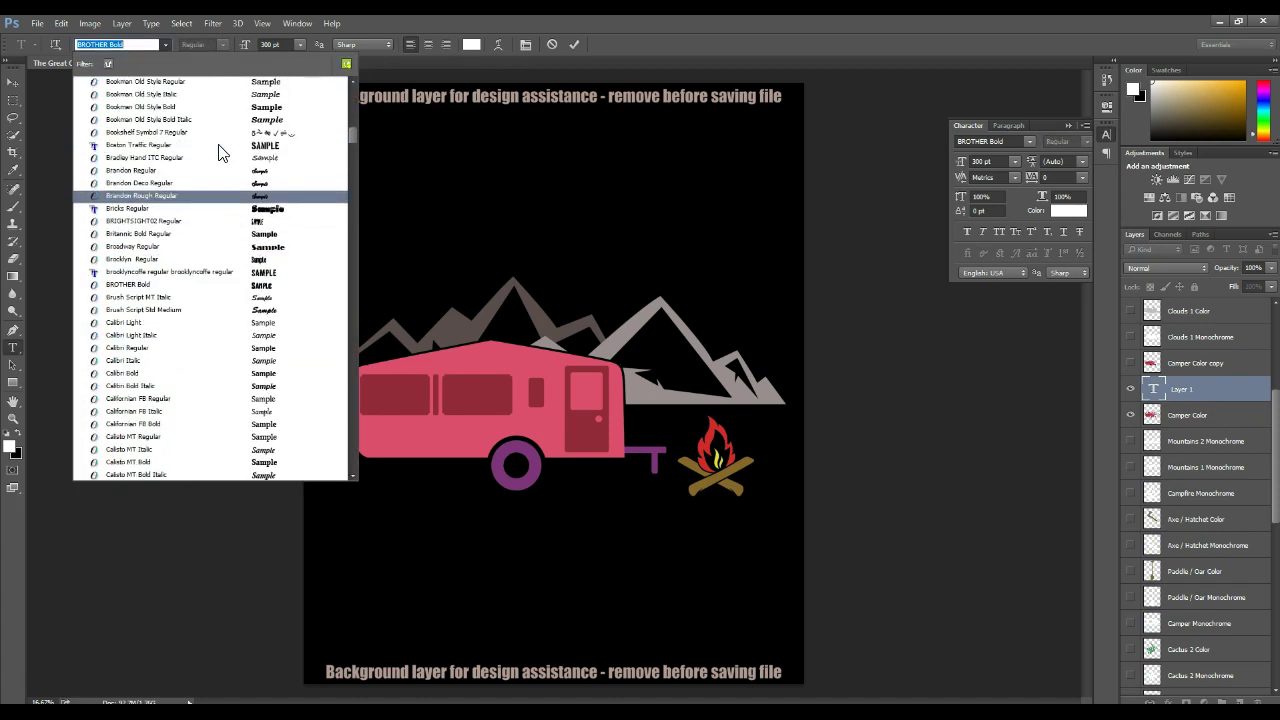
pyautogui.write('ama')
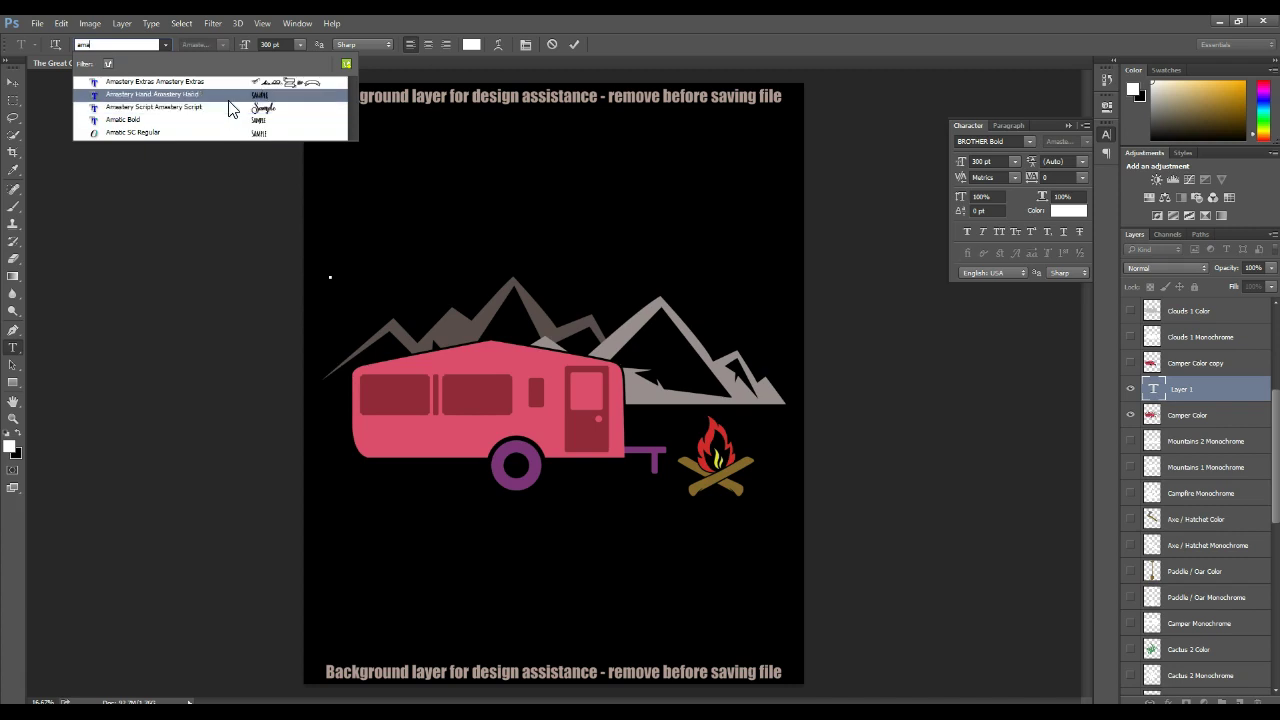
pyautogui.click(220, 95)
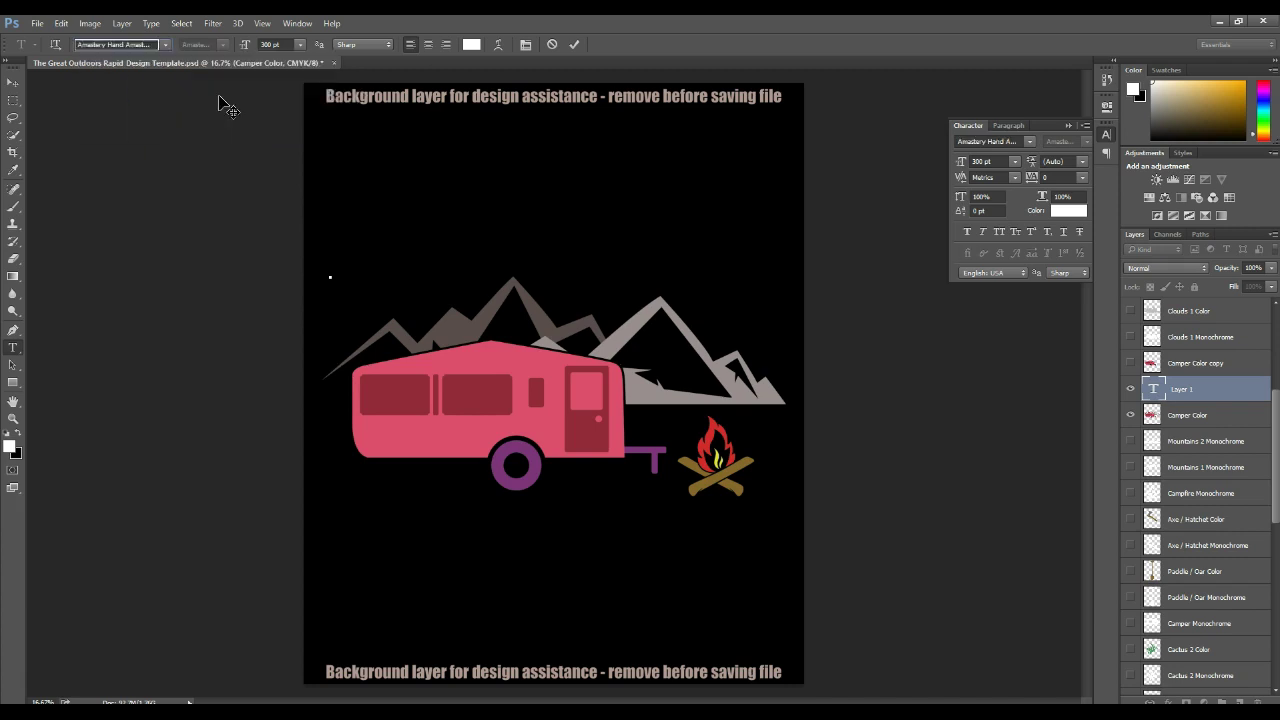
pyautogui.write('RV GOING')
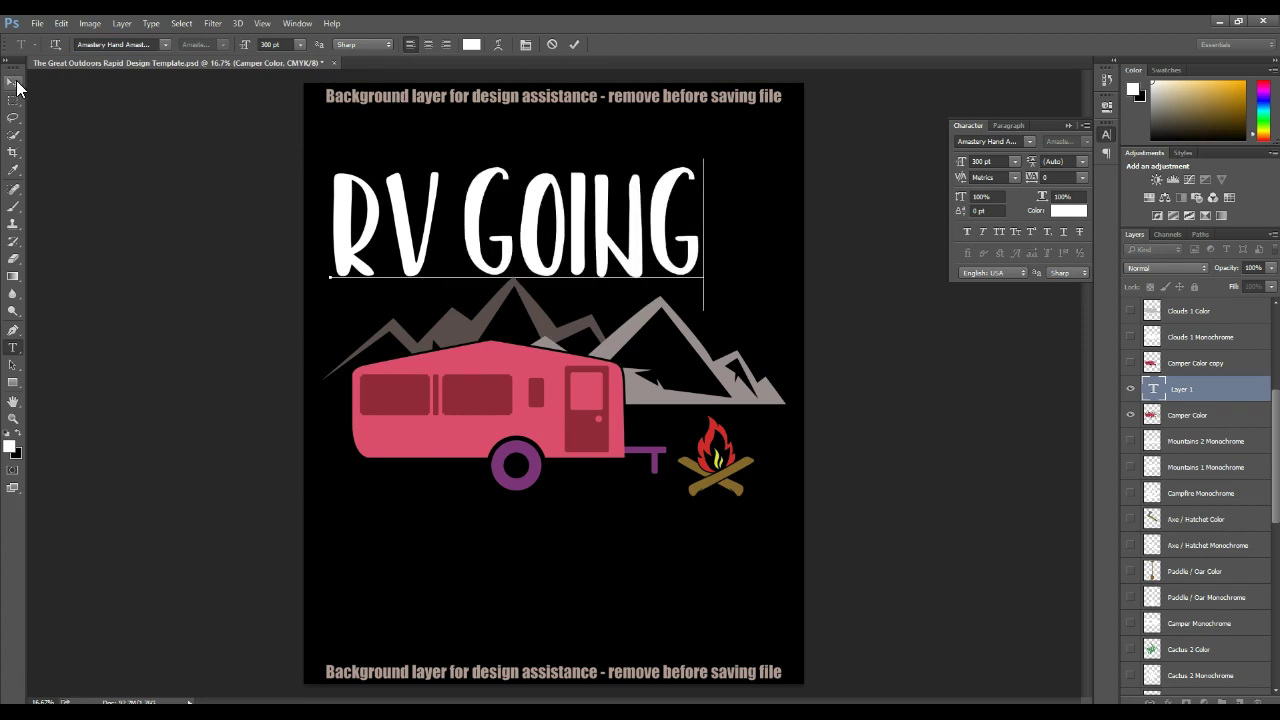
# Move the "RV going" text above the mountains and enlarge it proportionally to about 113%.
pyautogui.click(17, 88)
pyautogui.moveTo(620, 308); pyautogui.dragTo(597, 296)
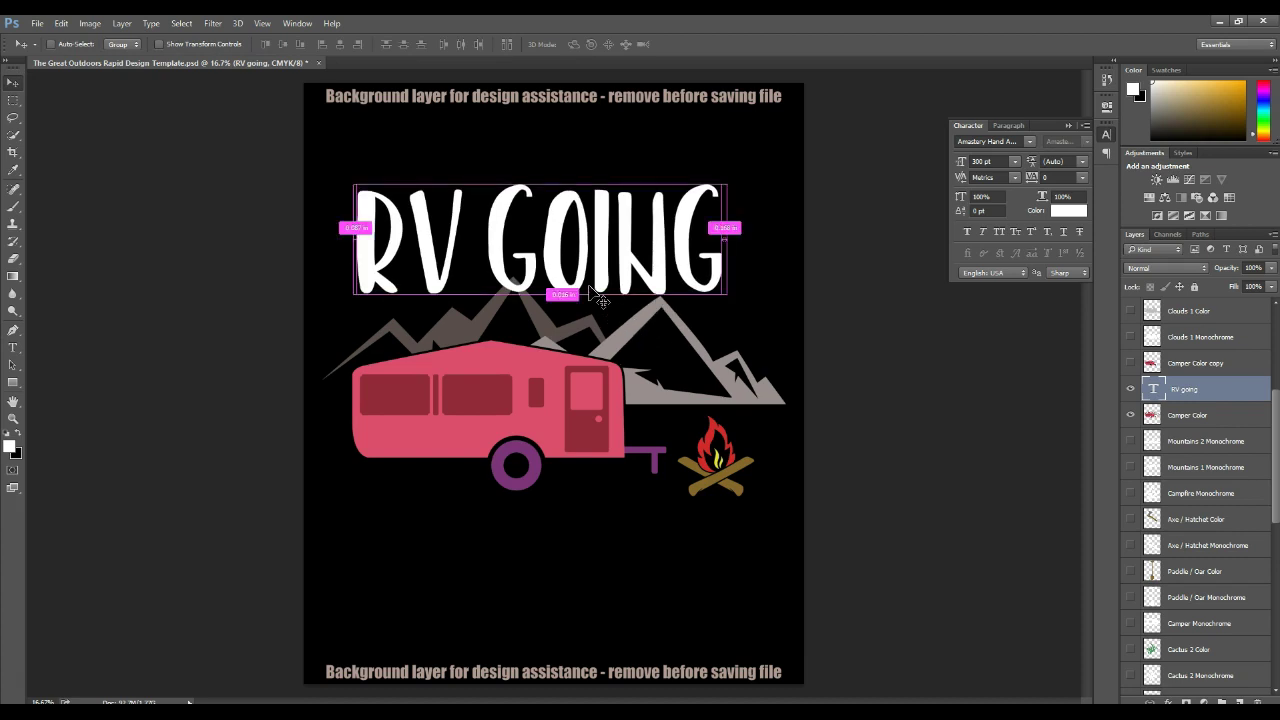
pyautogui.hotkey('ctrl', 't')
pyautogui.moveTo(727, 176); pyautogui.dragTo(775, 157)
pyautogui.click(15, 86)
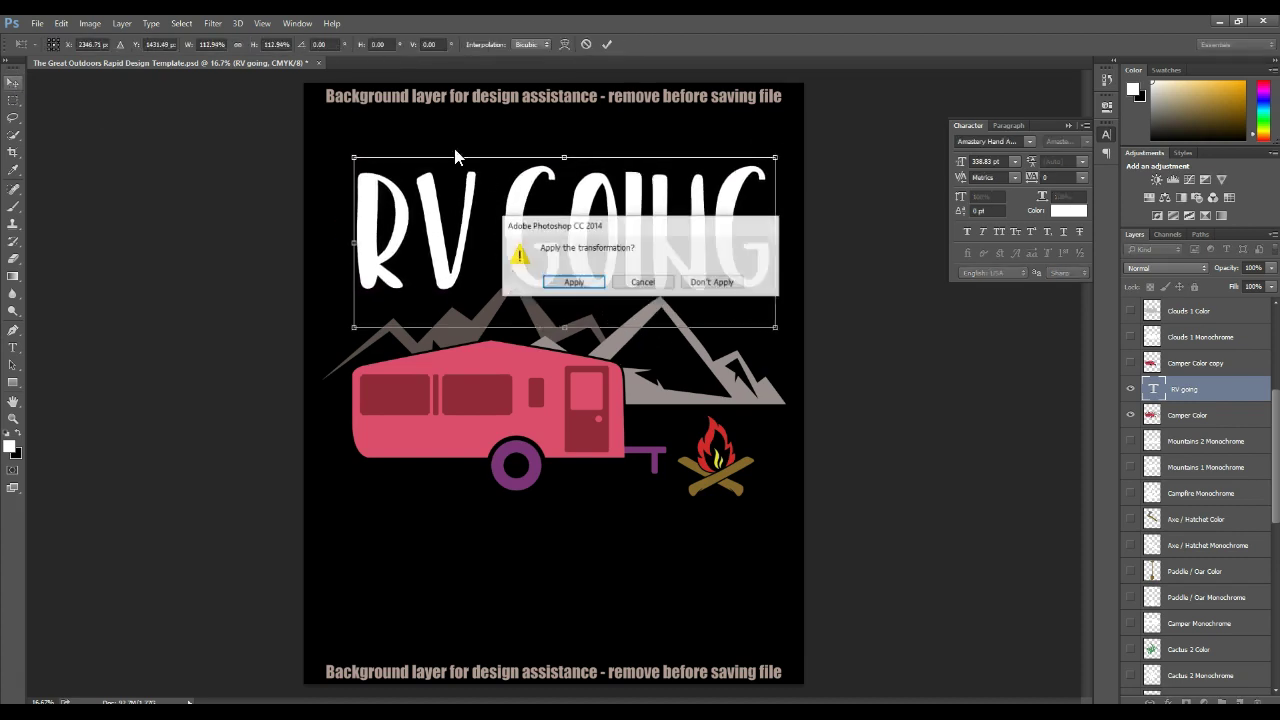
pyautogui.click(572, 284)
# Warp the "RV going" text with a horizontal Arc and a bend of about +19%.
pyautogui.click(13, 347)
pyautogui.click(428, 251)
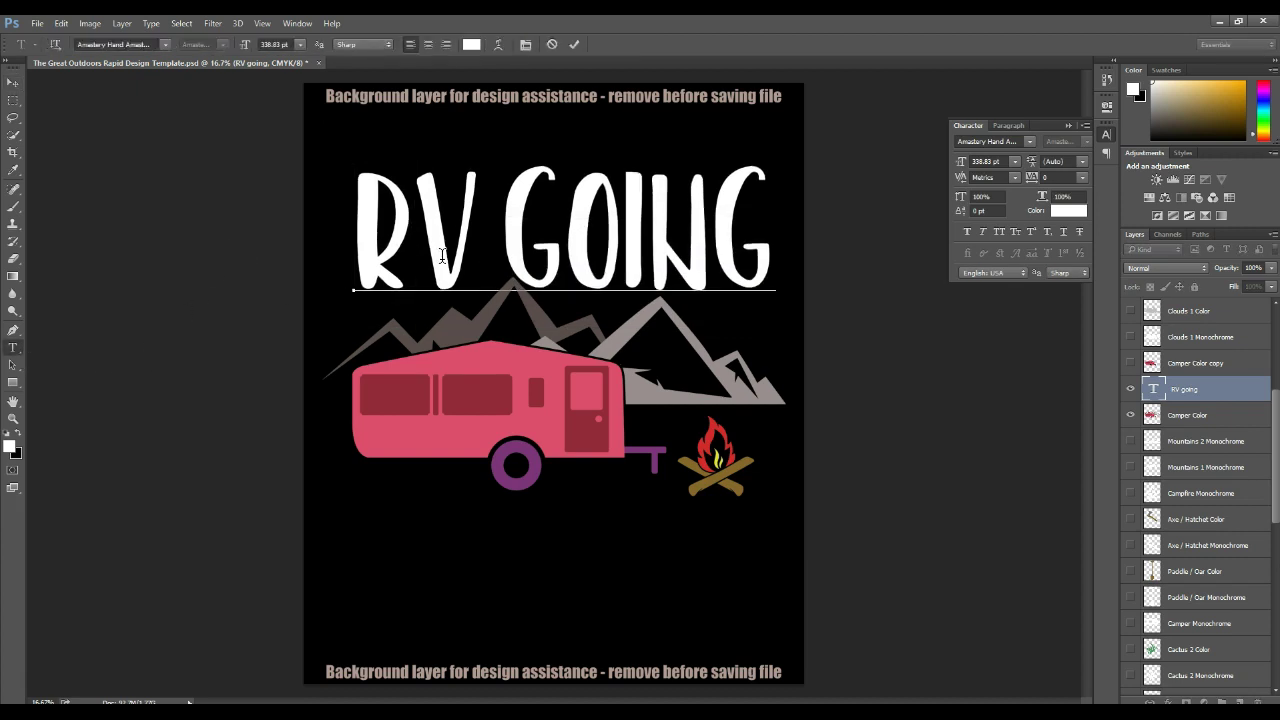
pyautogui.hotkey('ctrl', 'a')
pyautogui.click(499, 45)
pyautogui.click(630, 215)
pyautogui.click(619, 250)
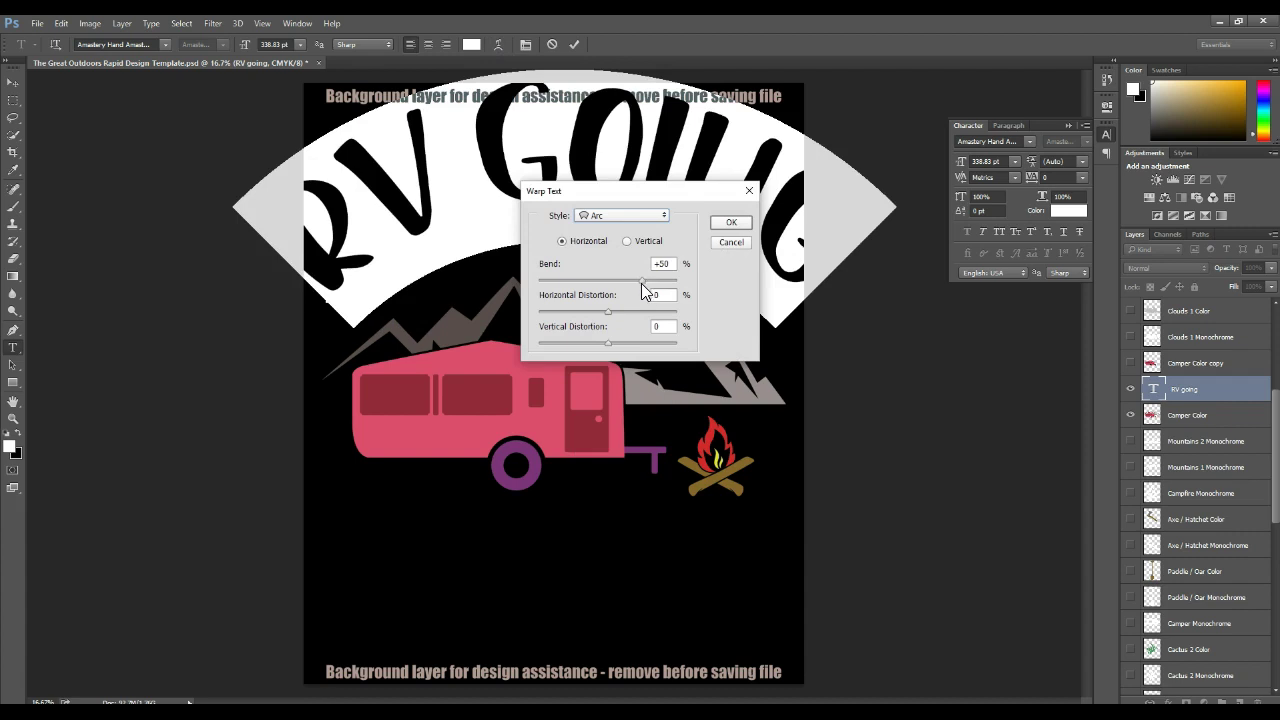
pyautogui.click(619, 282)
pyautogui.moveTo(619, 285); pyautogui.dragTo(621, 285)
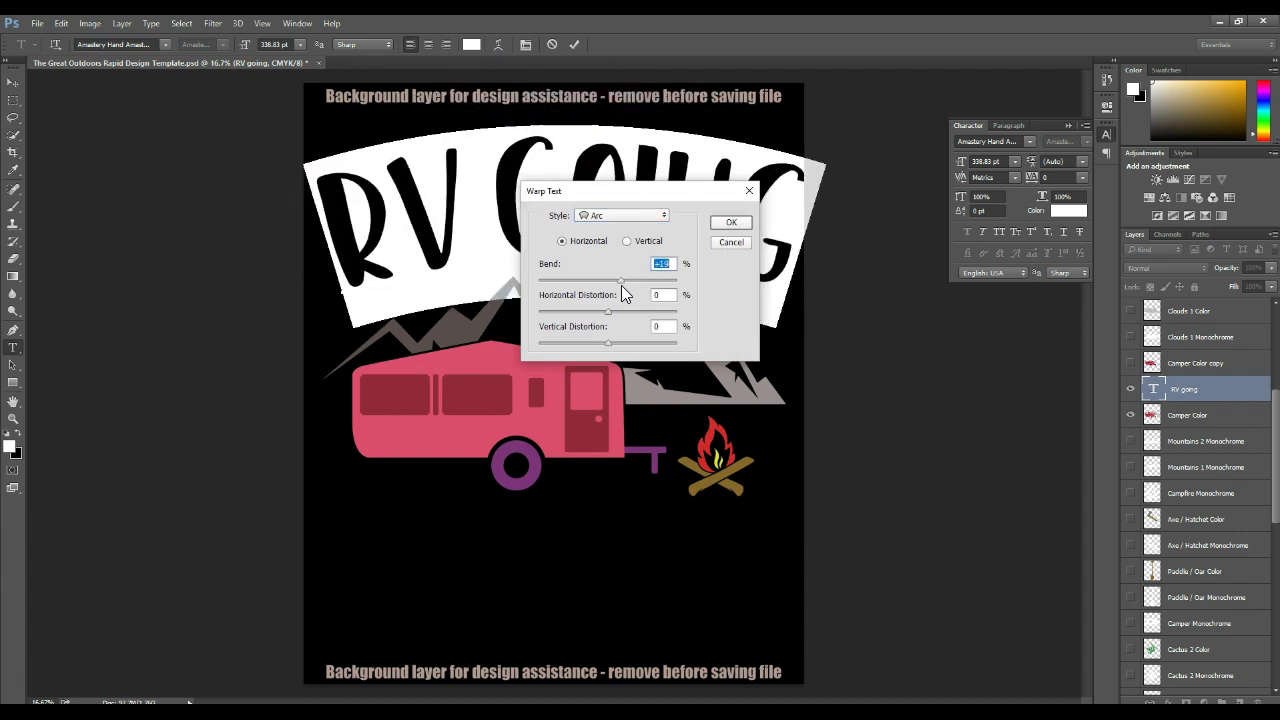
pyautogui.click(731, 222)
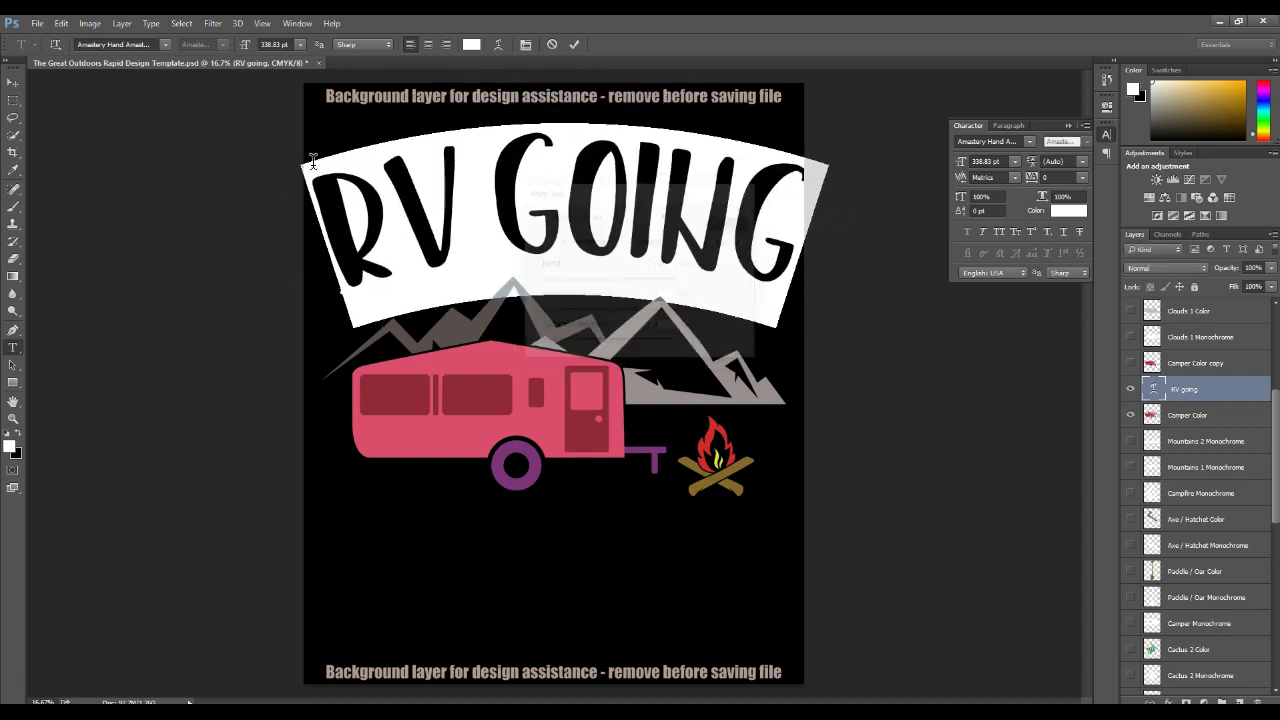
# Scale the arched "RV going" text to about 92% and lower it so it sits over the mountain peaks.
pyautogui.click(13, 82)
pyautogui.moveTo(726, 225); pyautogui.dragTo(726, 255)
pyautogui.hotkey('ctrl', 't')
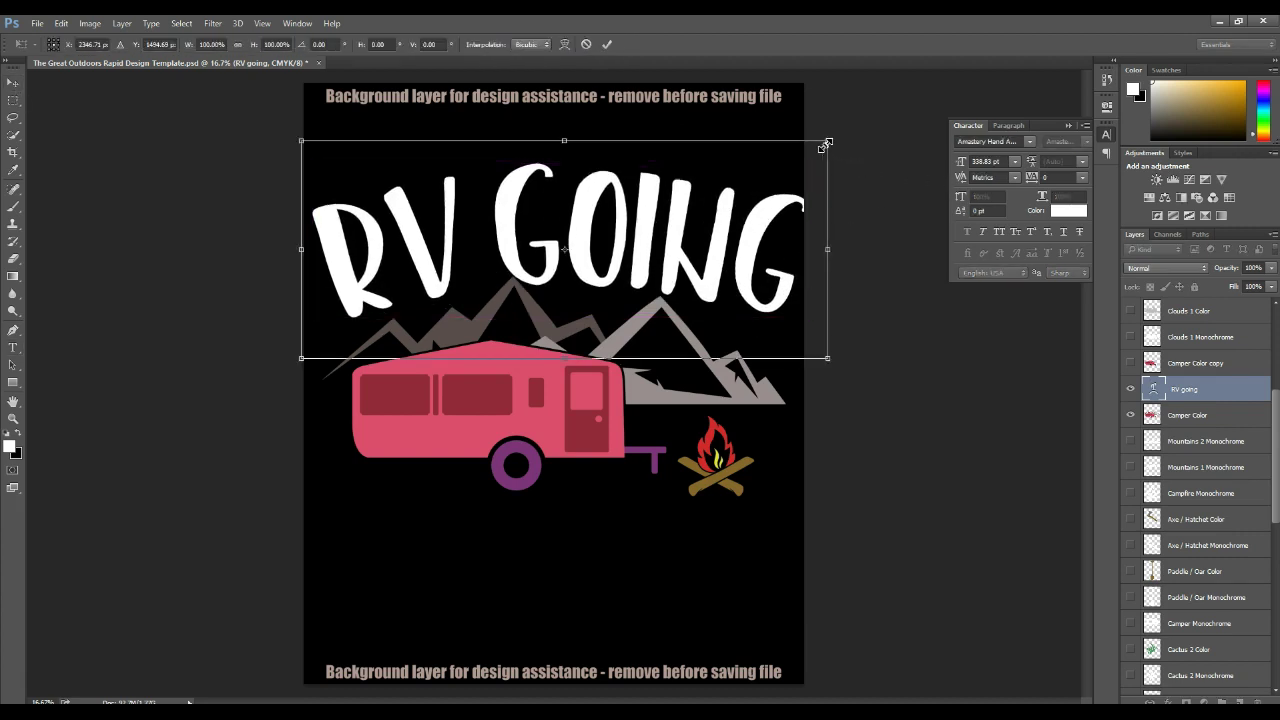
pyautogui.moveTo(827, 143); pyautogui.dragTo(787, 157)
pyautogui.click(13, 82)
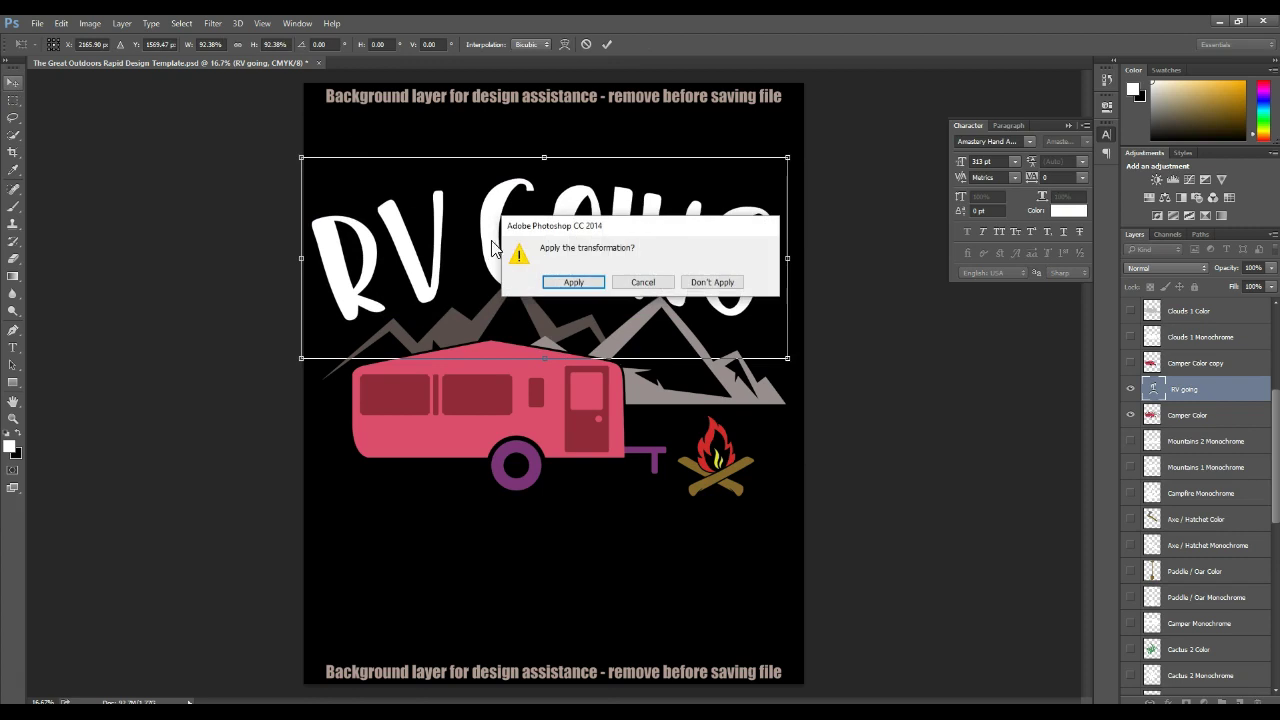
pyautogui.click(573, 282)
pyautogui.moveTo(573, 284); pyautogui.dragTo(575, 297)
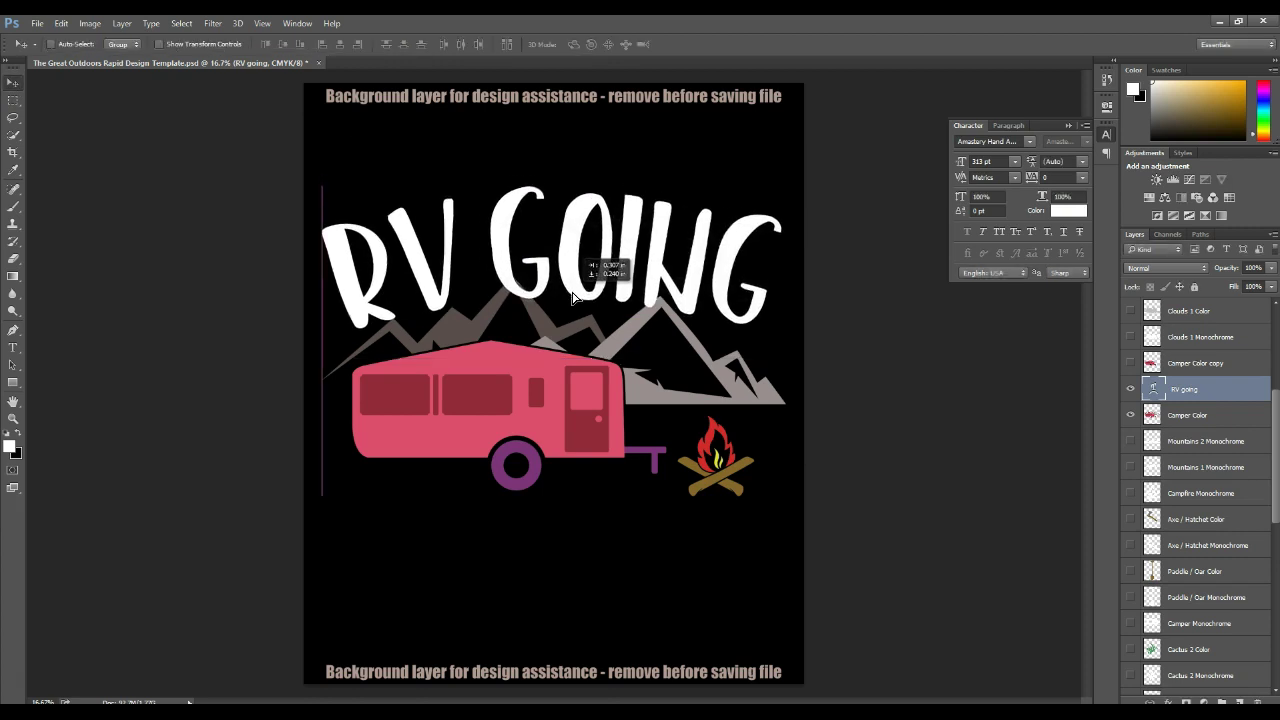
# Centre the "RV going" text horizontally on the canvas and clear the selection.
pyautogui.hotkey('ctrl', 'a')
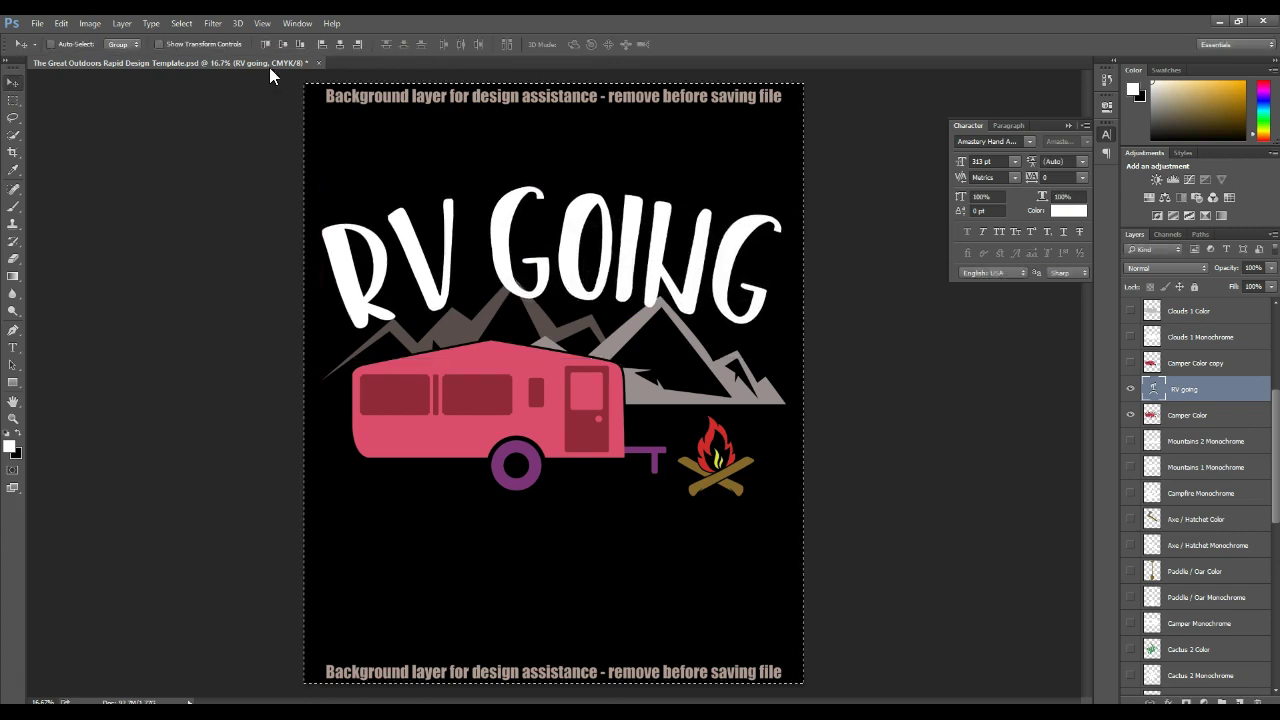
pyautogui.click(340, 44)
pyautogui.click(13, 100)
pyautogui.hotkey('ctrl', 'd')
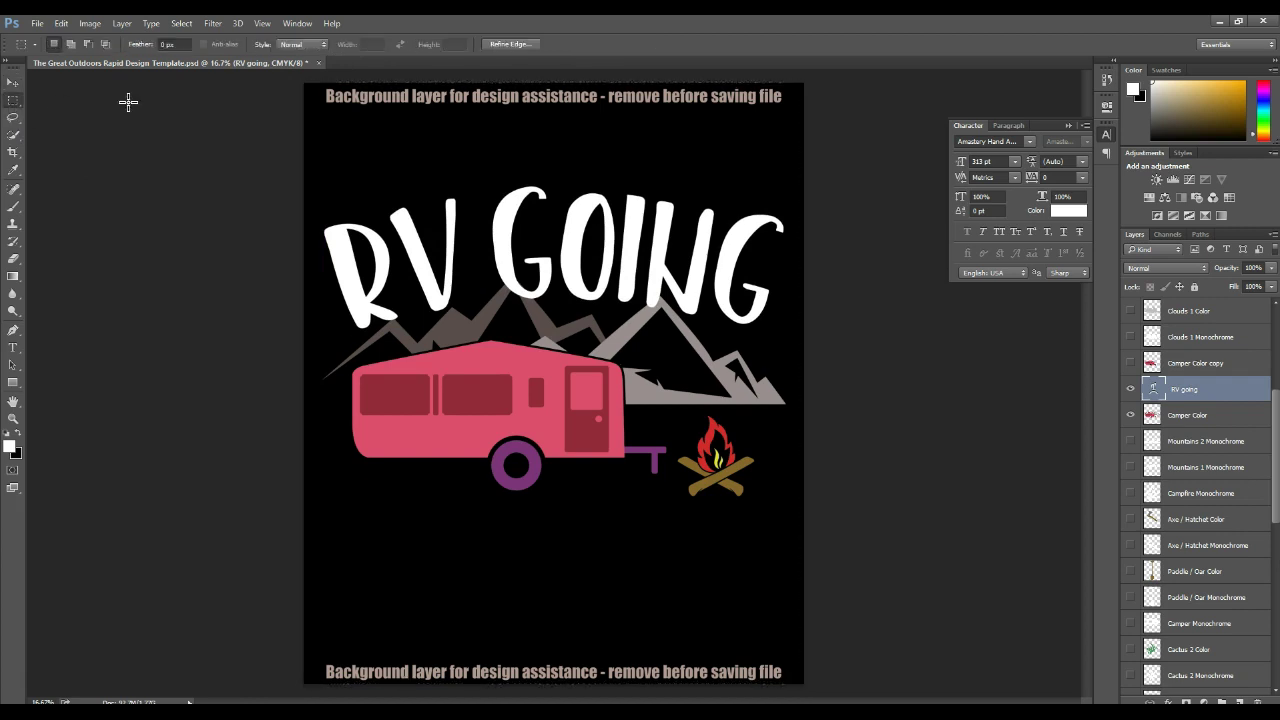
# Add the white text "glamping?" below the camper and set its font to Amastery Script.
pyautogui.click(13, 347)
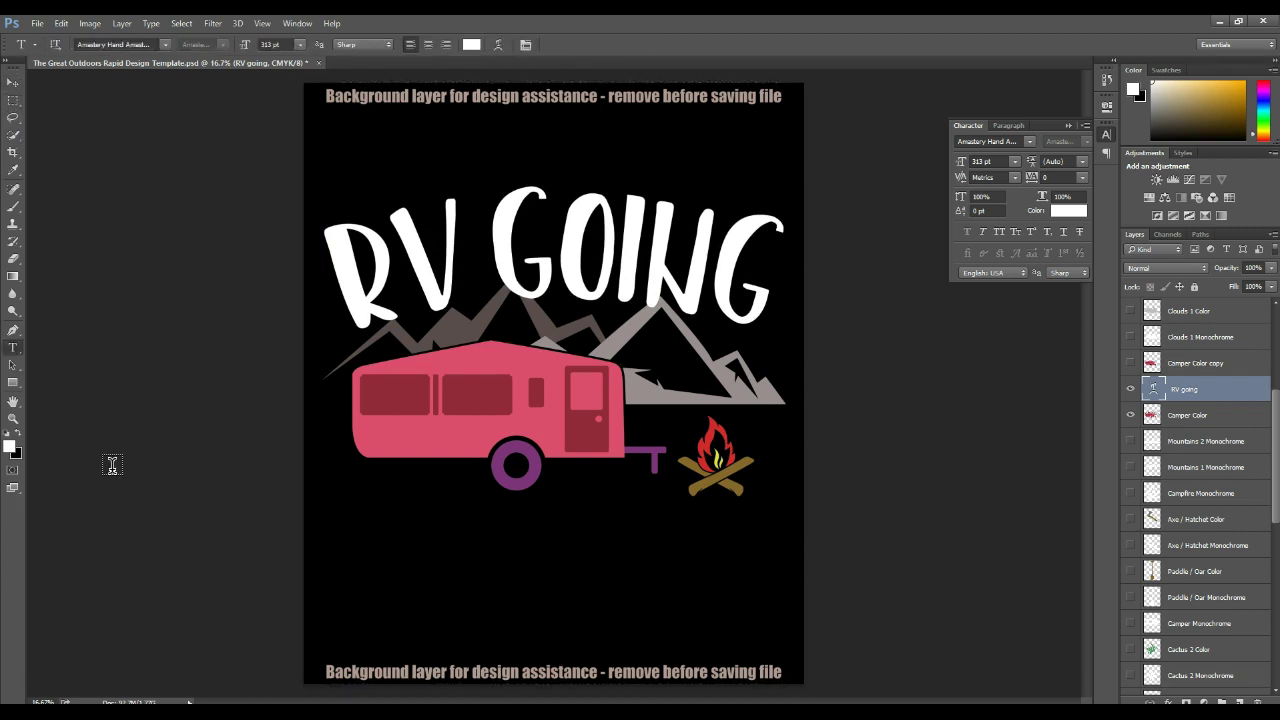
pyautogui.click(354, 588)
pyautogui.write('GLAMPING?')
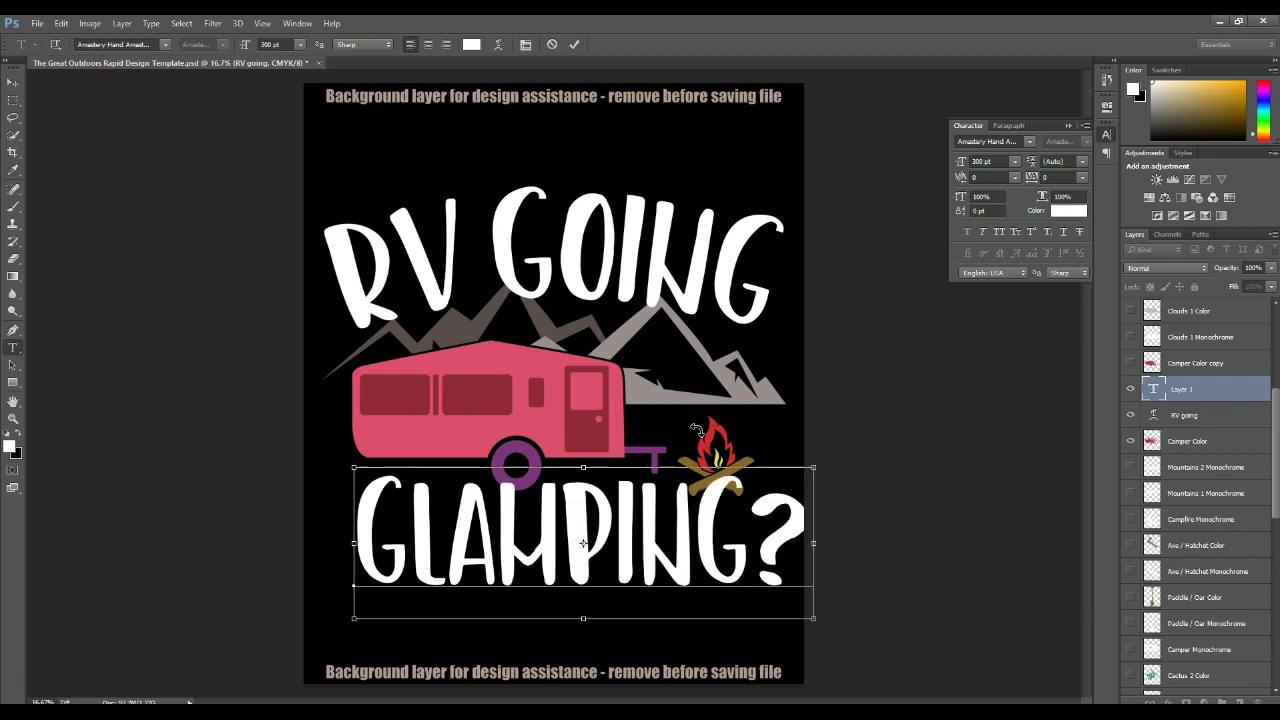
pyautogui.hotkey('ctrl', 'a')
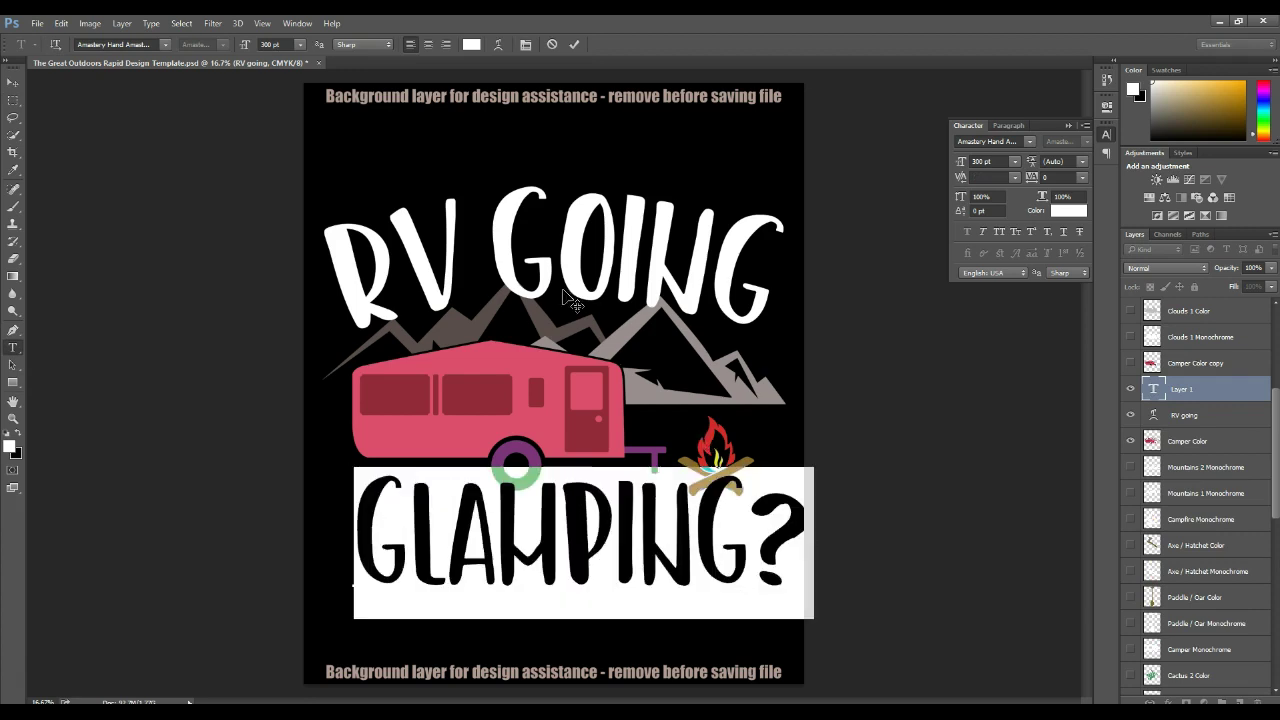
pyautogui.click(165, 44)
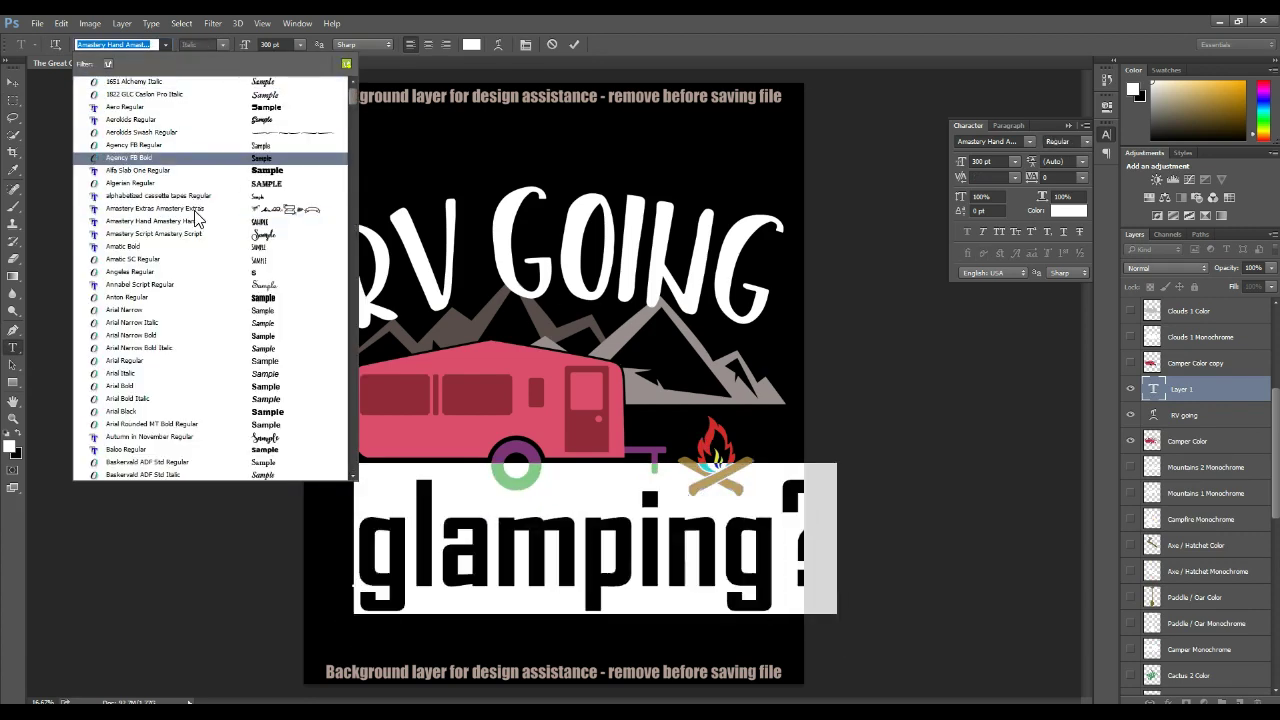
pyautogui.click(196, 236)
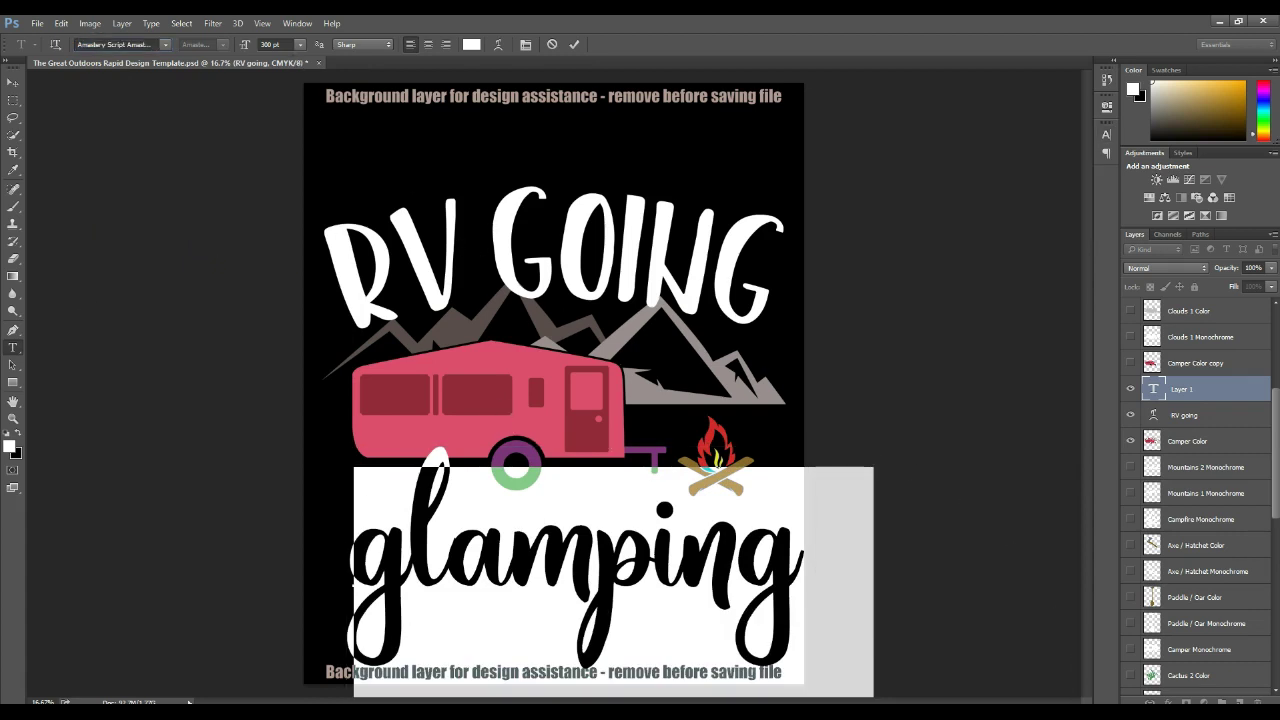
# Scale down the "glamping?" text and position it directly below the camper, with its question mark overlapping the campfire.
pyautogui.click(13, 84)
pyautogui.hotkey('ctrl', 't')
pyautogui.moveTo(872, 452); pyautogui.dragTo(778, 505)
pyautogui.click(16, 86)
pyautogui.click(573, 282)
pyautogui.moveTo(680, 625); pyautogui.dragTo(666, 560)
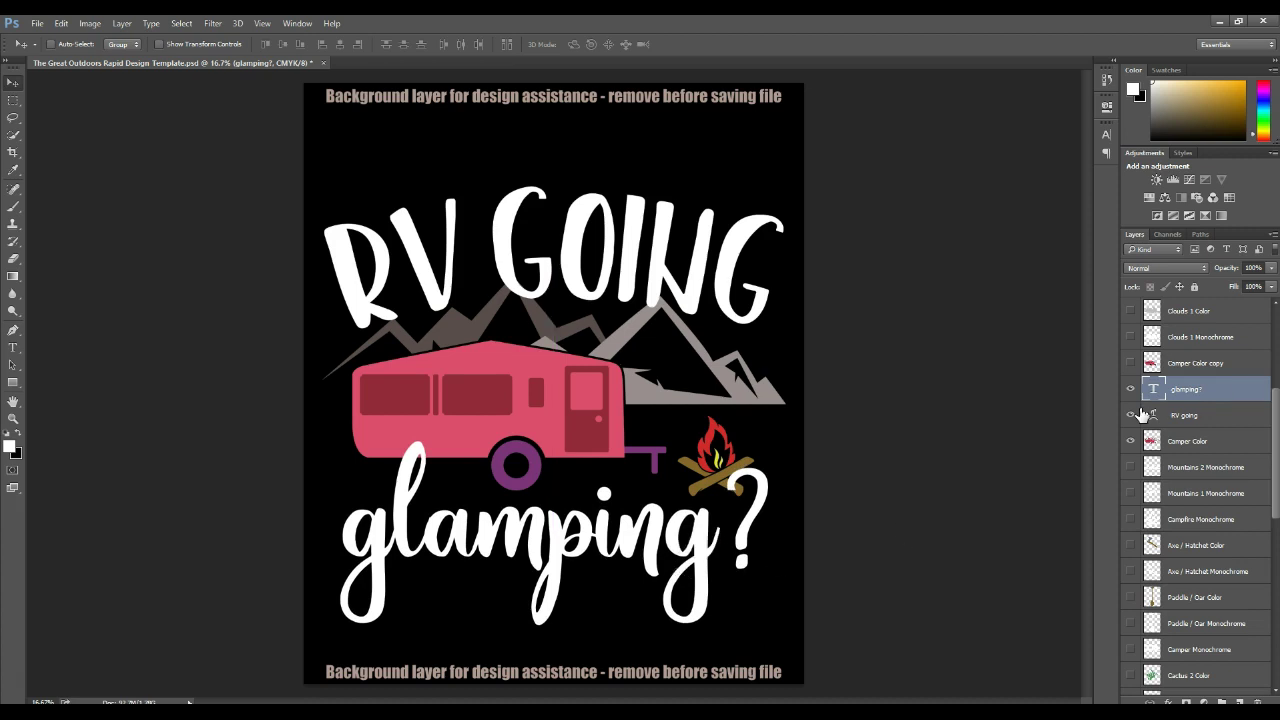
# Rasterize the "glamping?" and "RV going" text layers and merge them into one layer.
pyautogui.keyDown('shift'); pyautogui.click(1209, 416); pyautogui.keyUp('shift')
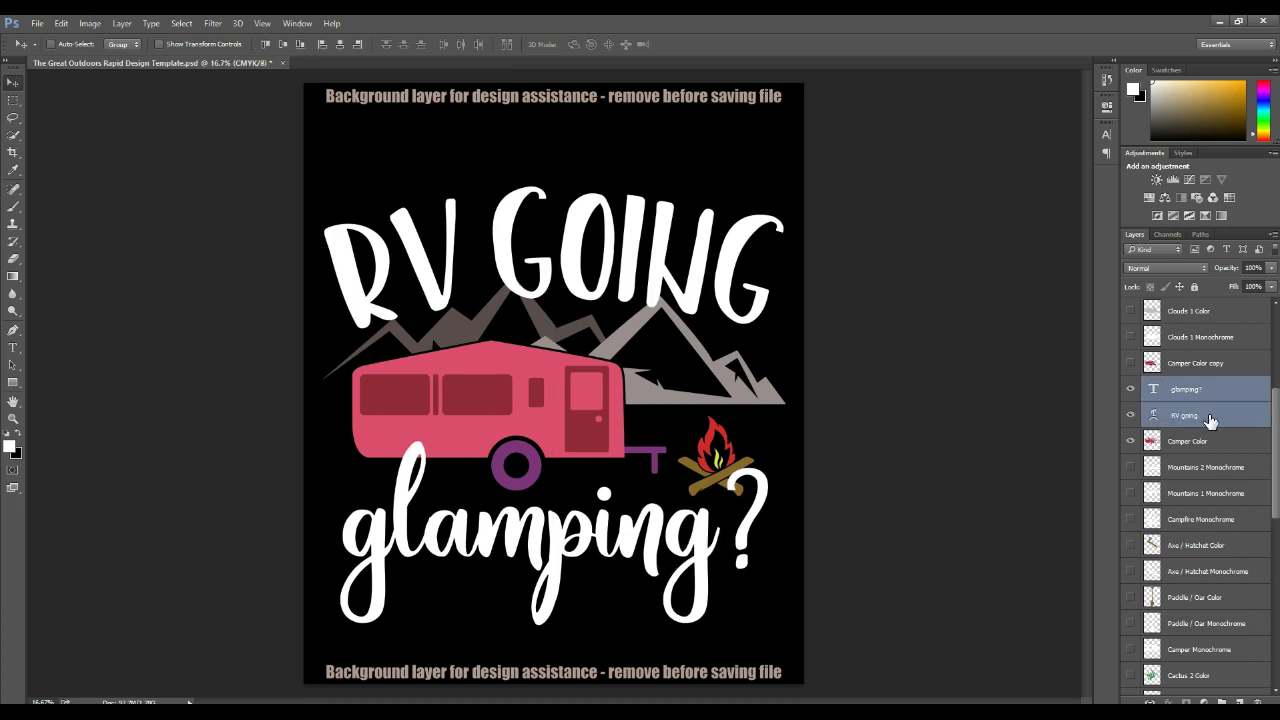
pyautogui.rightClick(1209, 415)
pyautogui.click(1145, 313)
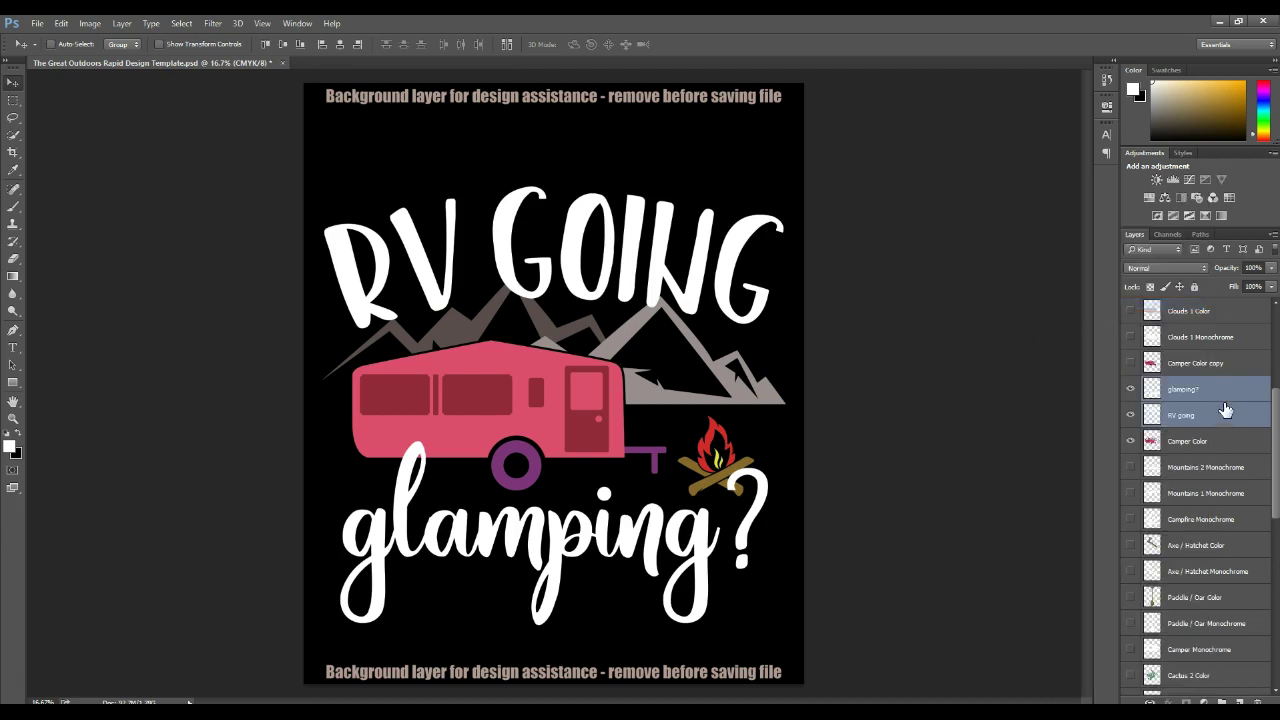
pyautogui.rightClick(1222, 406)
pyautogui.click(1172, 537)
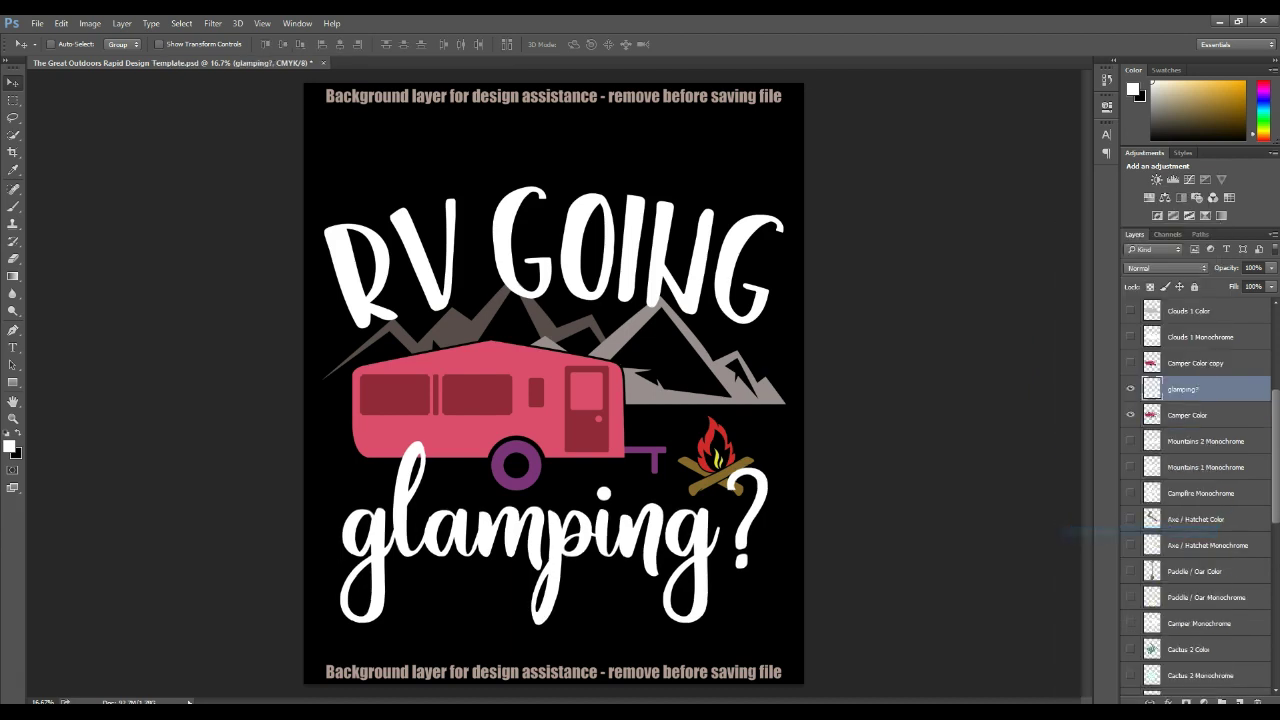
# Duplicate the merged text layer, add a stroke to the copy and rasterize its layer style.
pyautogui.rightClick(1212, 396)
pyautogui.click(1150, 273)
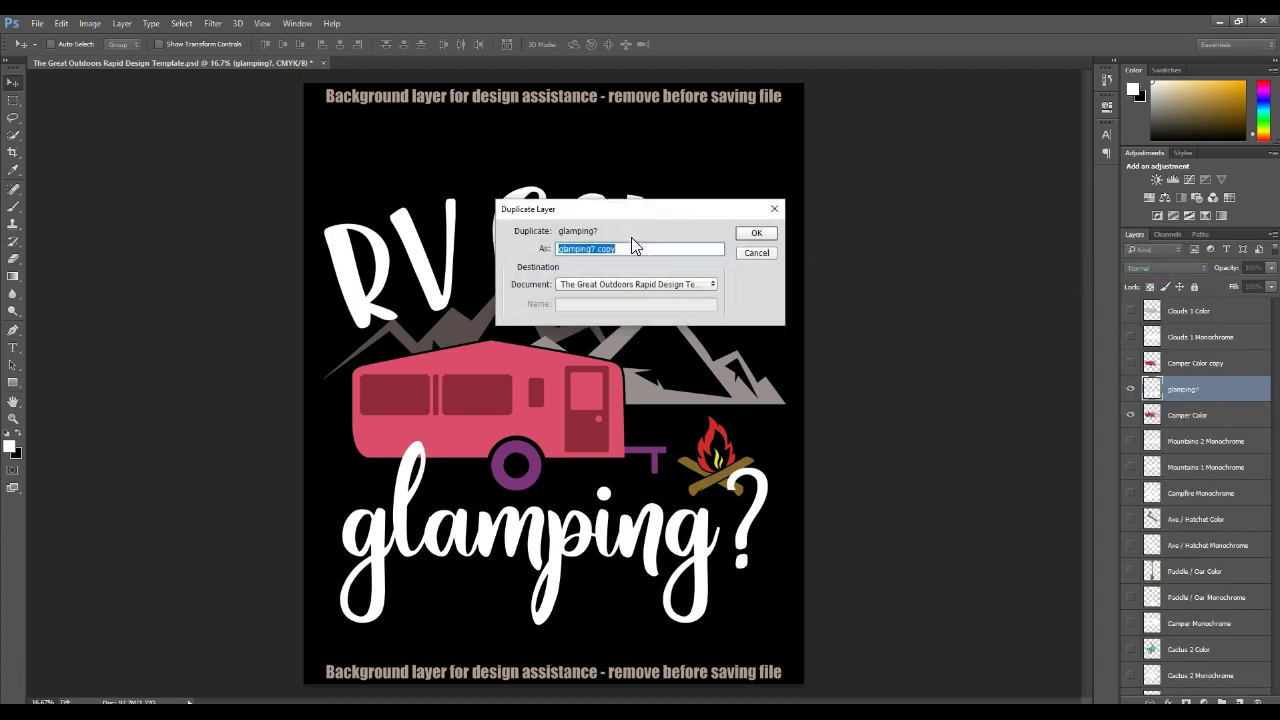
pyautogui.click(753, 232)
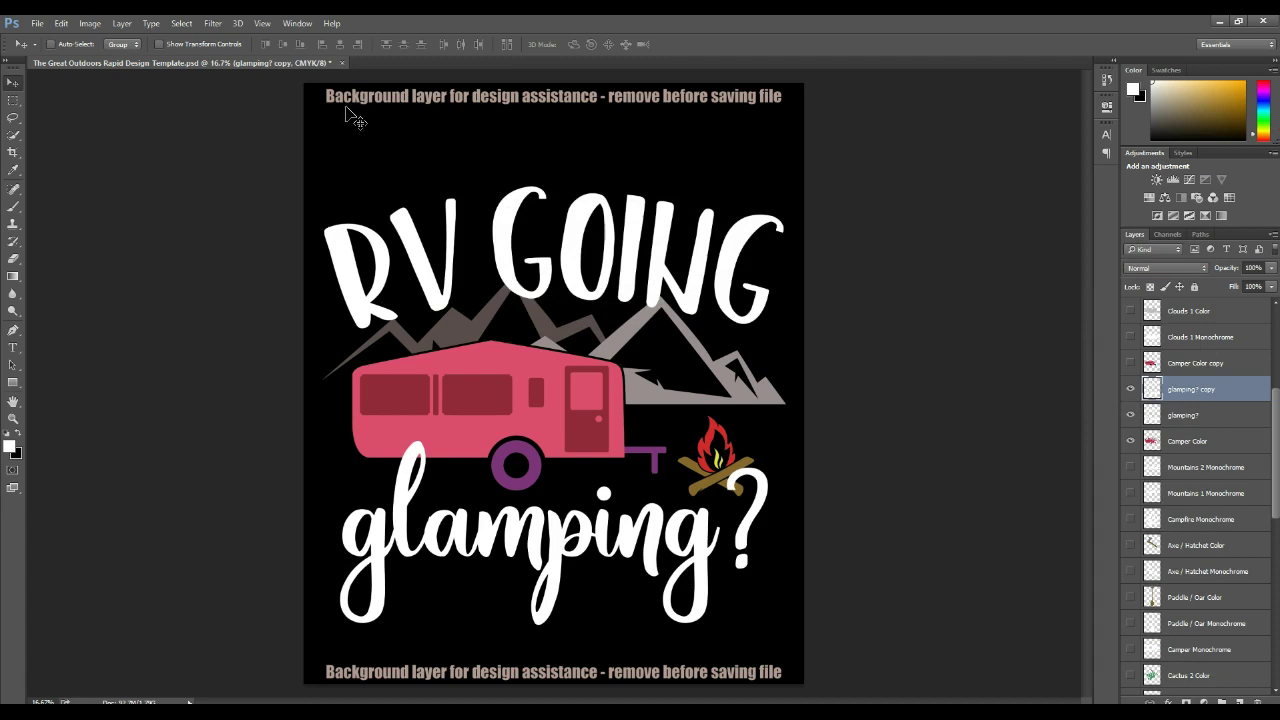
pyautogui.click(121, 23)
pyautogui.moveTo(234, 109)
pyautogui.click(305, 138)
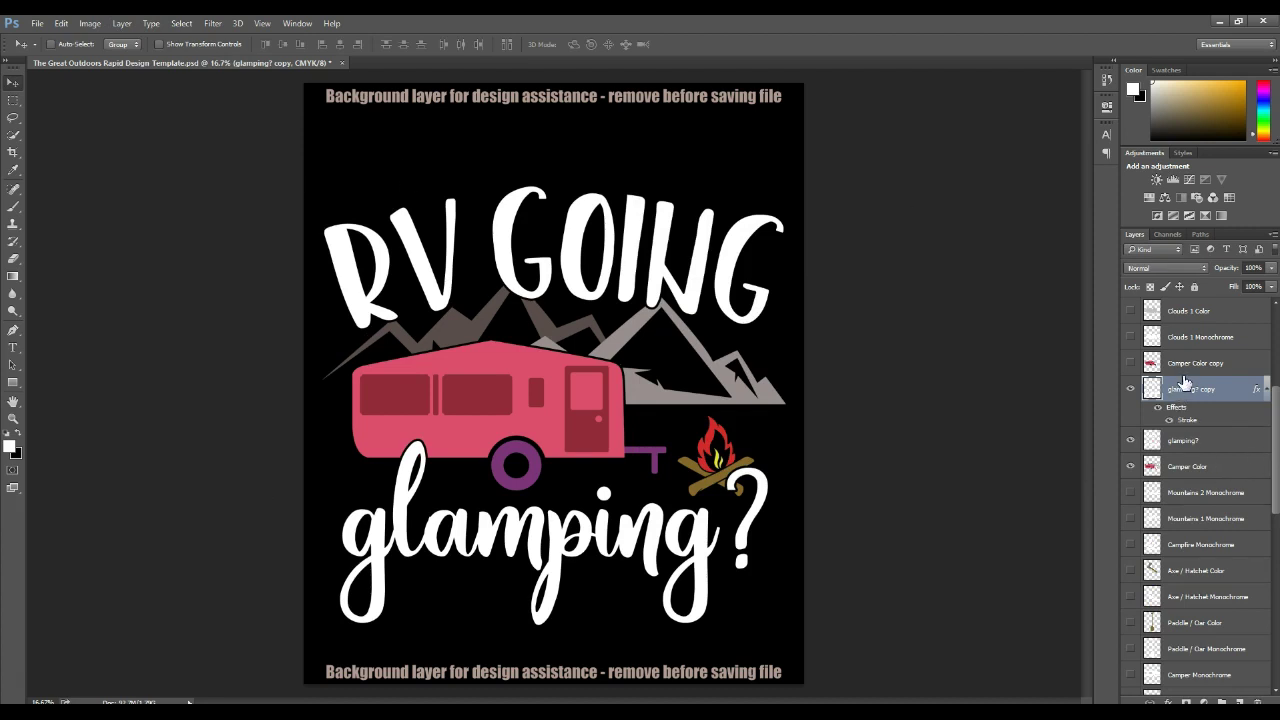
pyautogui.rightClick(1188, 392)
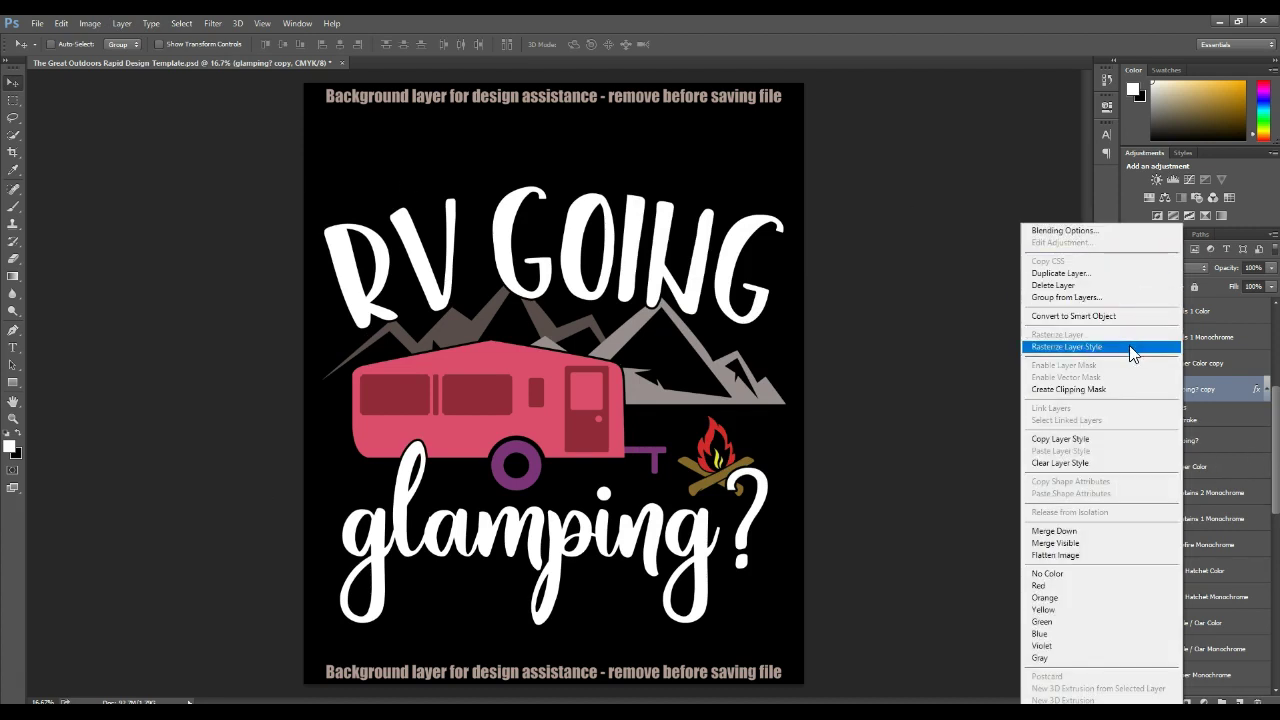
pyautogui.click(1129, 345)
# Load the stroked copy's outline as a selection, hide the copy, and clear that area from the Camper Color layer.
pyautogui.keyDown('ctrl'); pyautogui.click(1152, 390); pyautogui.keyUp('ctrl')
pyautogui.click(1131, 389)
pyautogui.click(1189, 445)
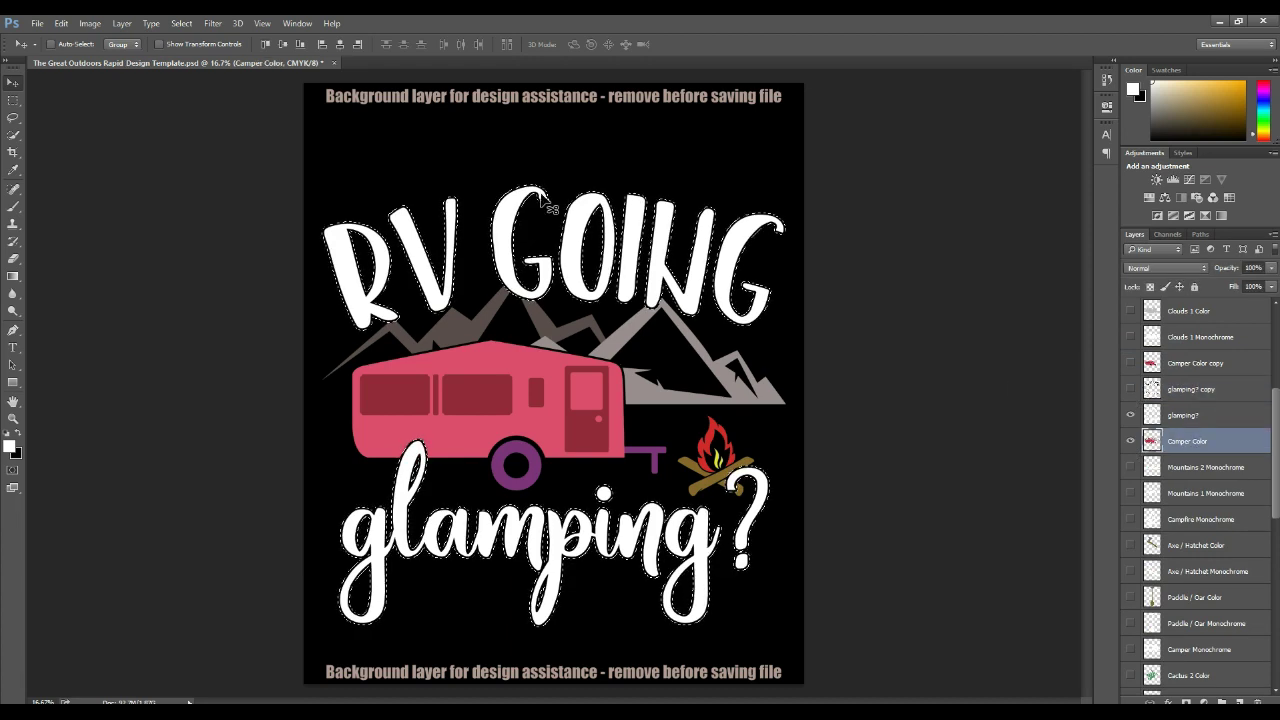
pyautogui.click(13, 100)
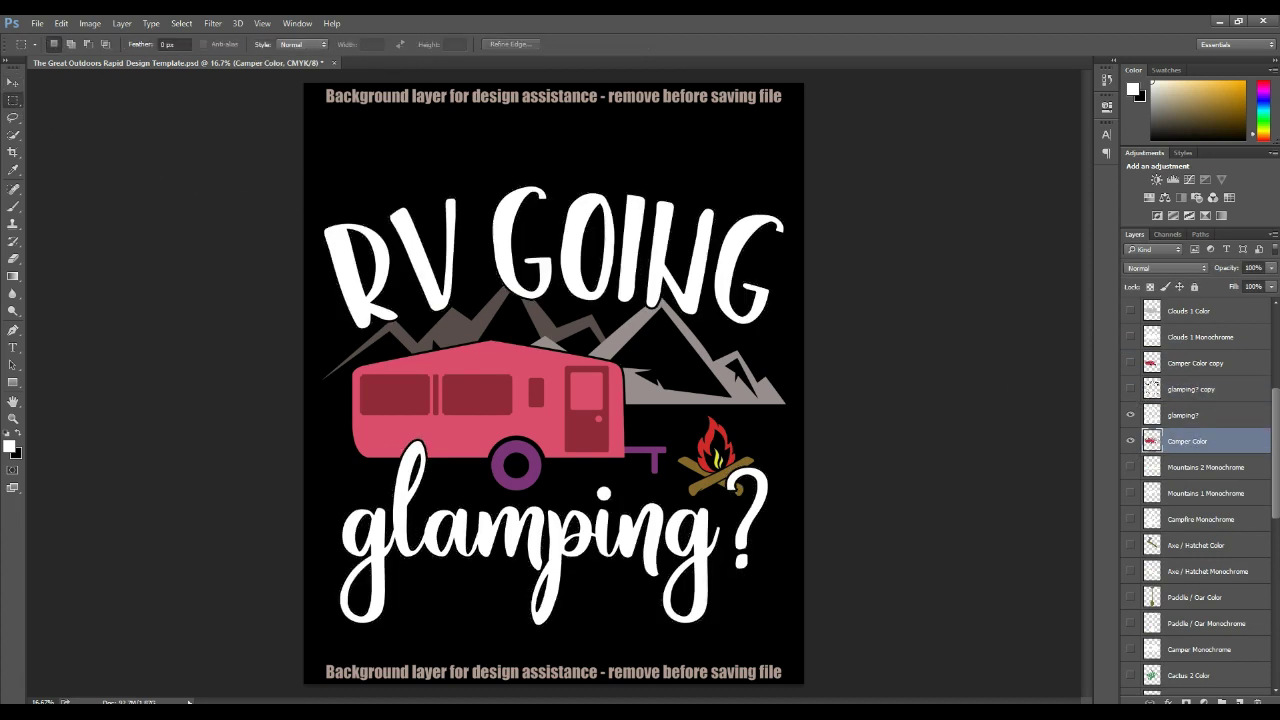
# Merge the text layer with the Camper Color layer.
pyautogui.scroll(-6, 1210, 590)
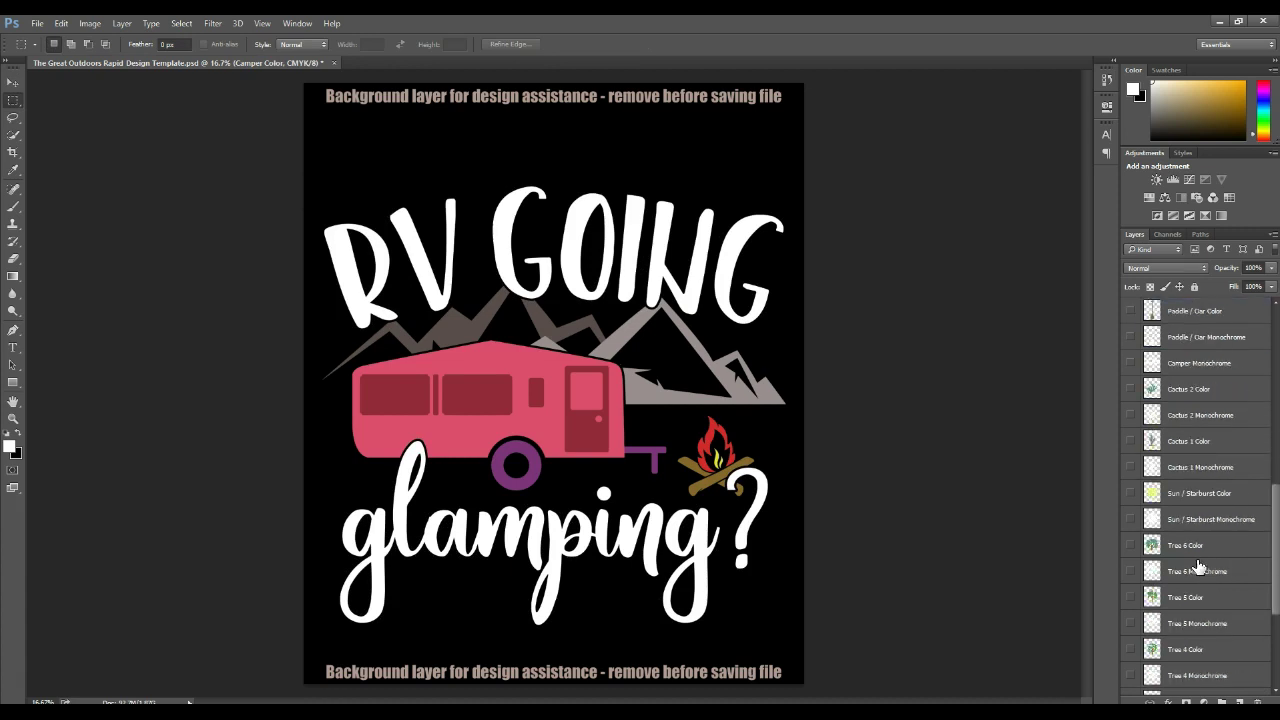
pyautogui.scroll(6, 1199, 566)
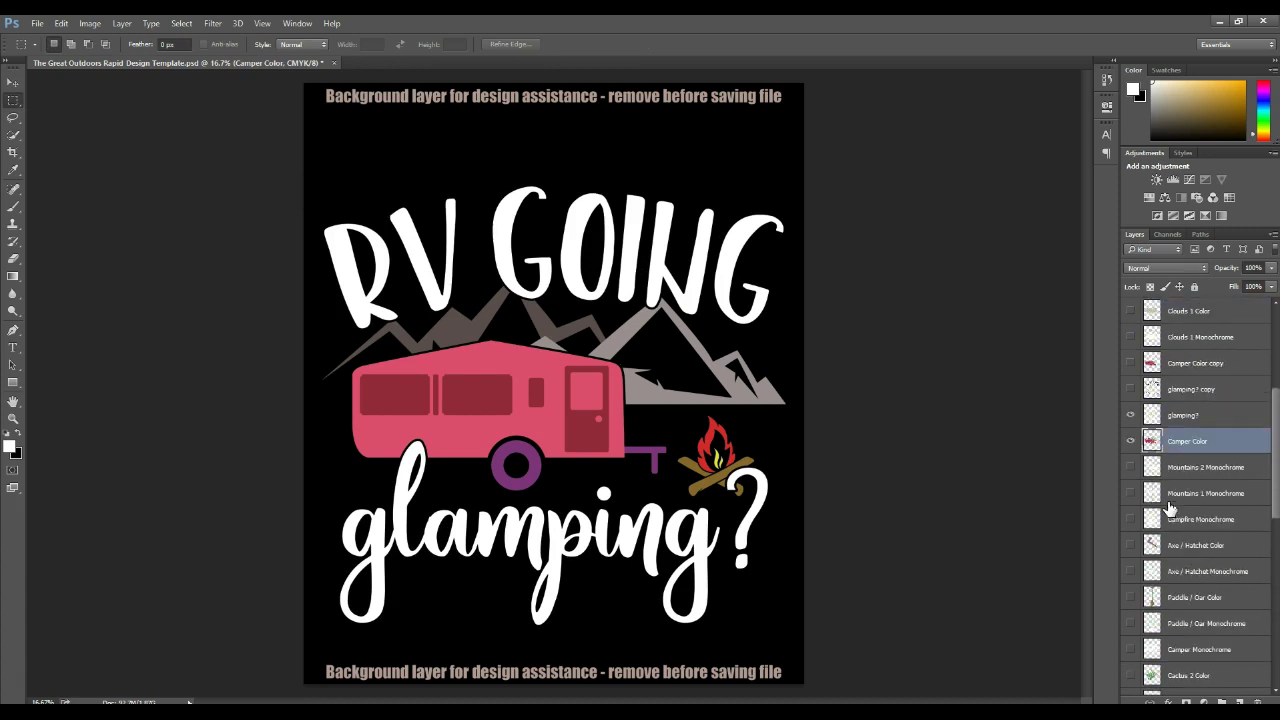
pyautogui.keyDown('ctrl'); pyautogui.click(1197, 415); pyautogui.keyUp('ctrl')
pyautogui.rightClick(1197, 409)
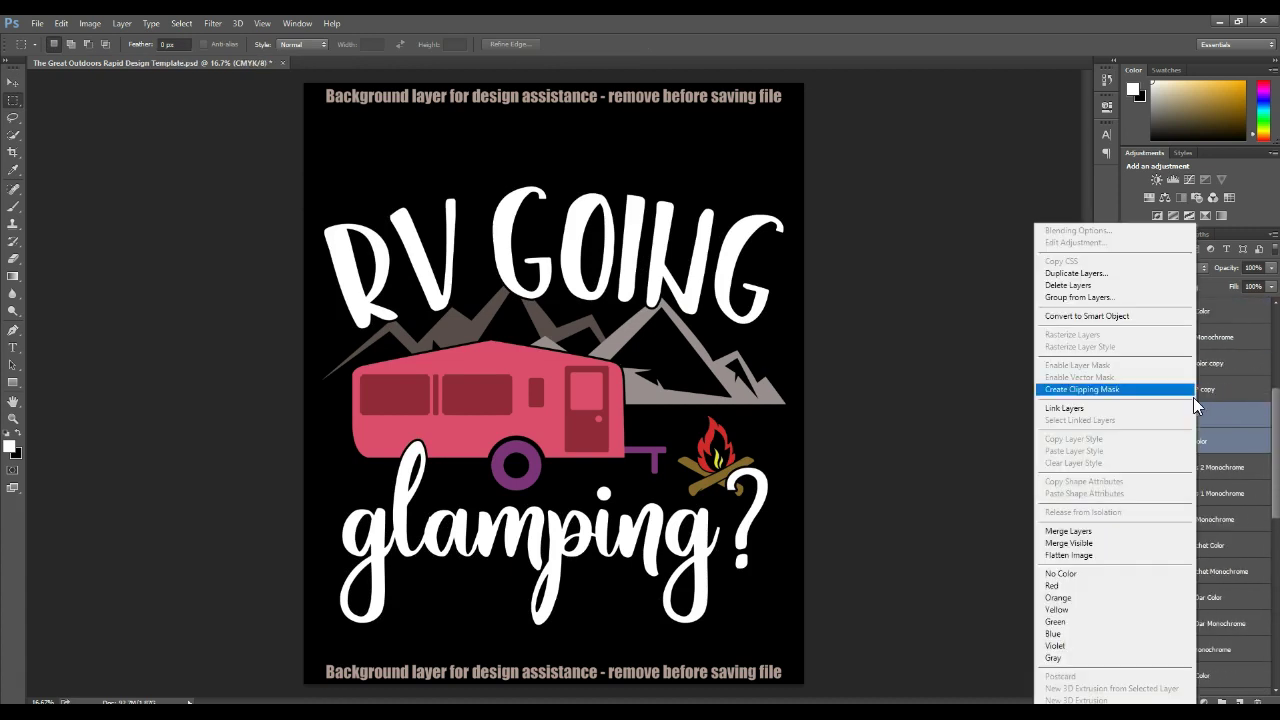
pyautogui.click(1150, 531)
# Move the merged design to the upper part of the canvas and hide the Black background layer.
pyautogui.click(13, 81)
pyautogui.moveTo(497, 397); pyautogui.dragTo(498, 364)
pyautogui.hotkey('ctrl', 'a')
pyautogui.click(285, 45)
pyautogui.click(285, 45)
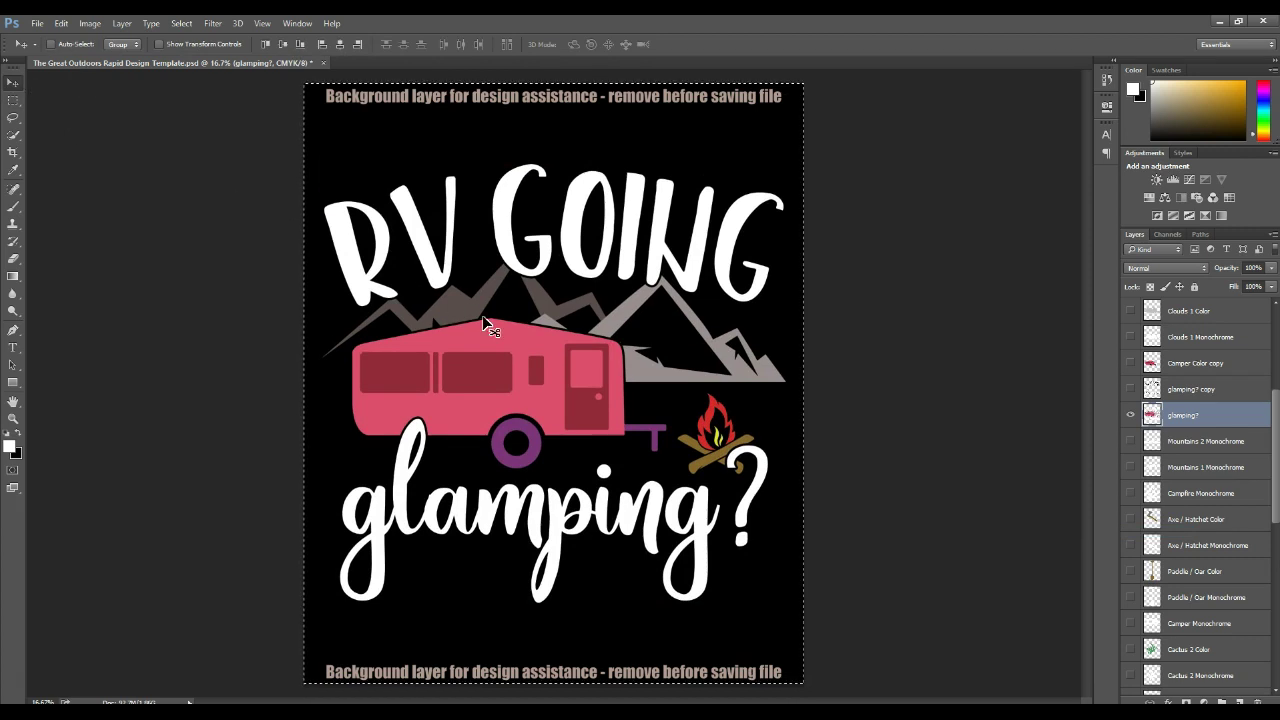
pyautogui.moveTo(568, 395); pyautogui.dragTo(575, 355)
pyautogui.hotkey('ctrl', 'd')
pyautogui.press('m')
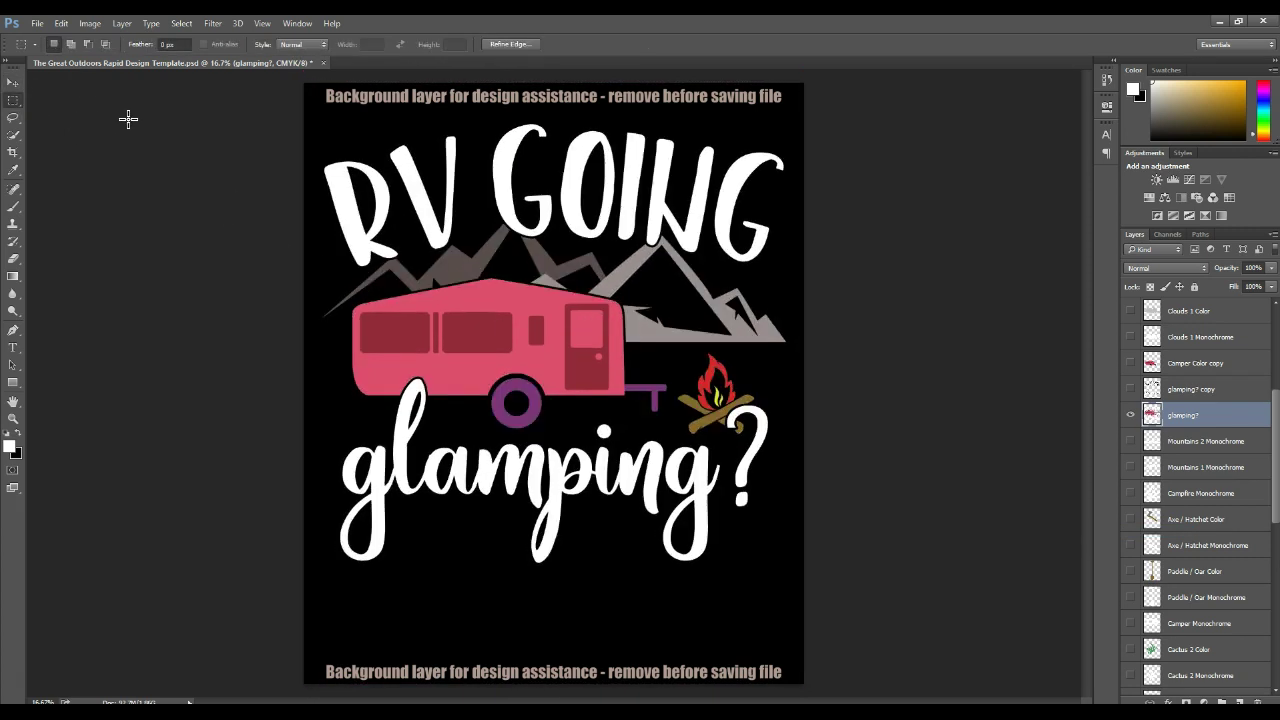
pyautogui.scroll(-10, 1260, 515)
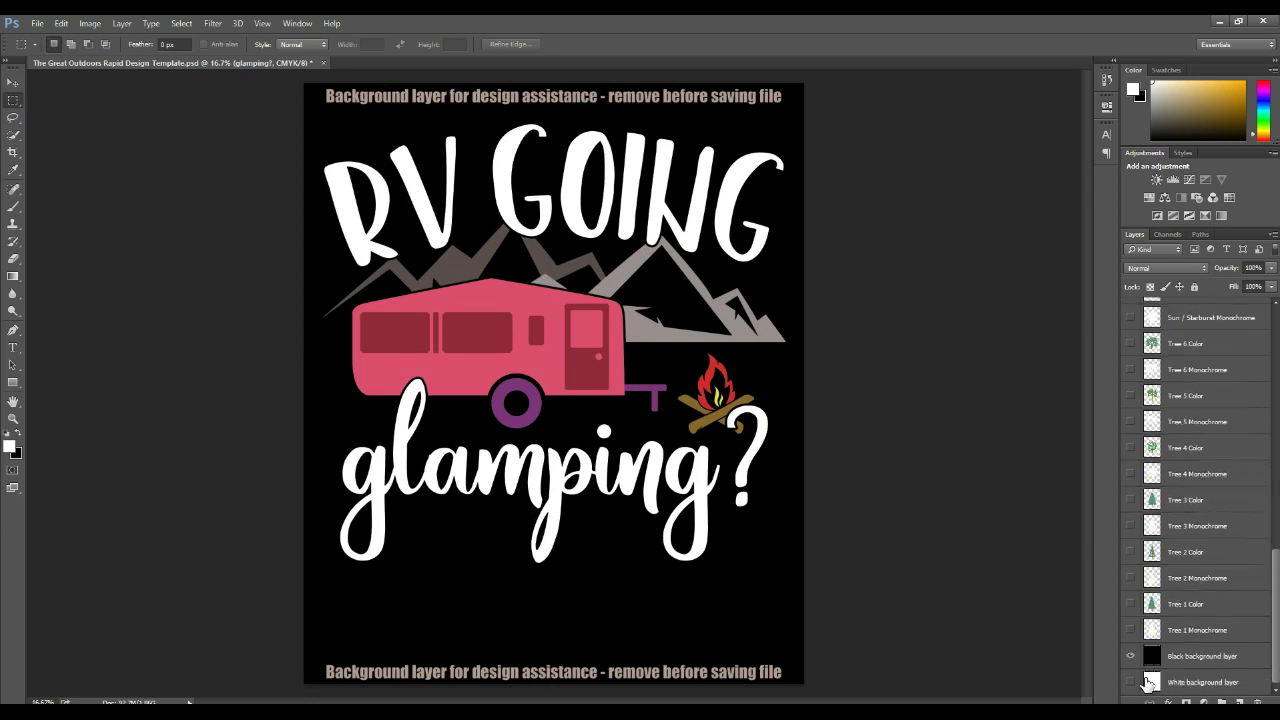
pyautogui.click(1130, 657)
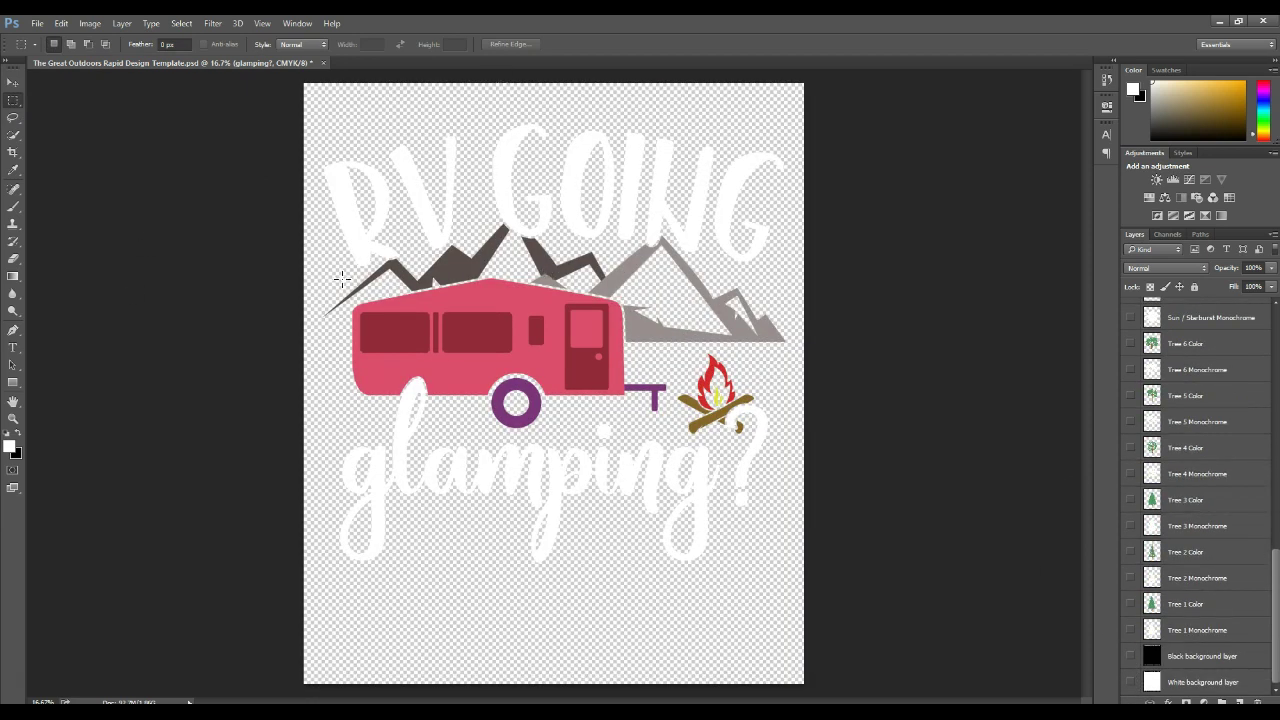
pyautogui.click(37, 23)
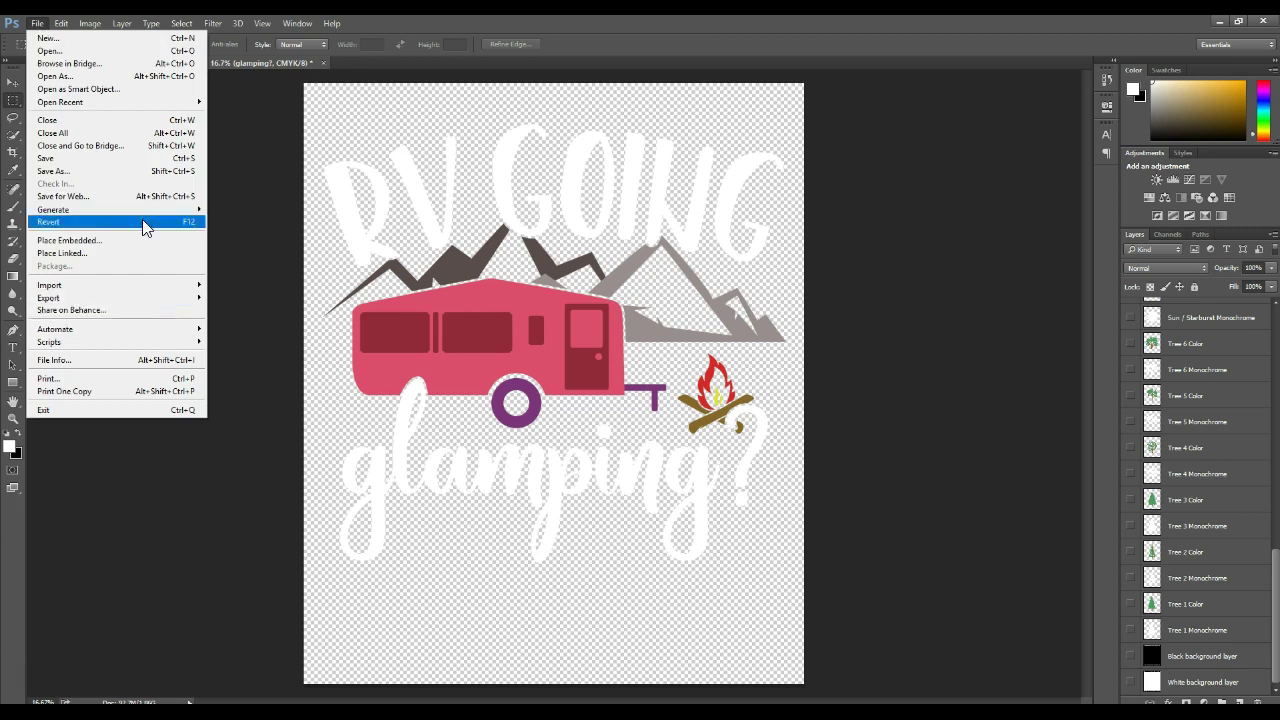
pyautogui.click(122, 171)
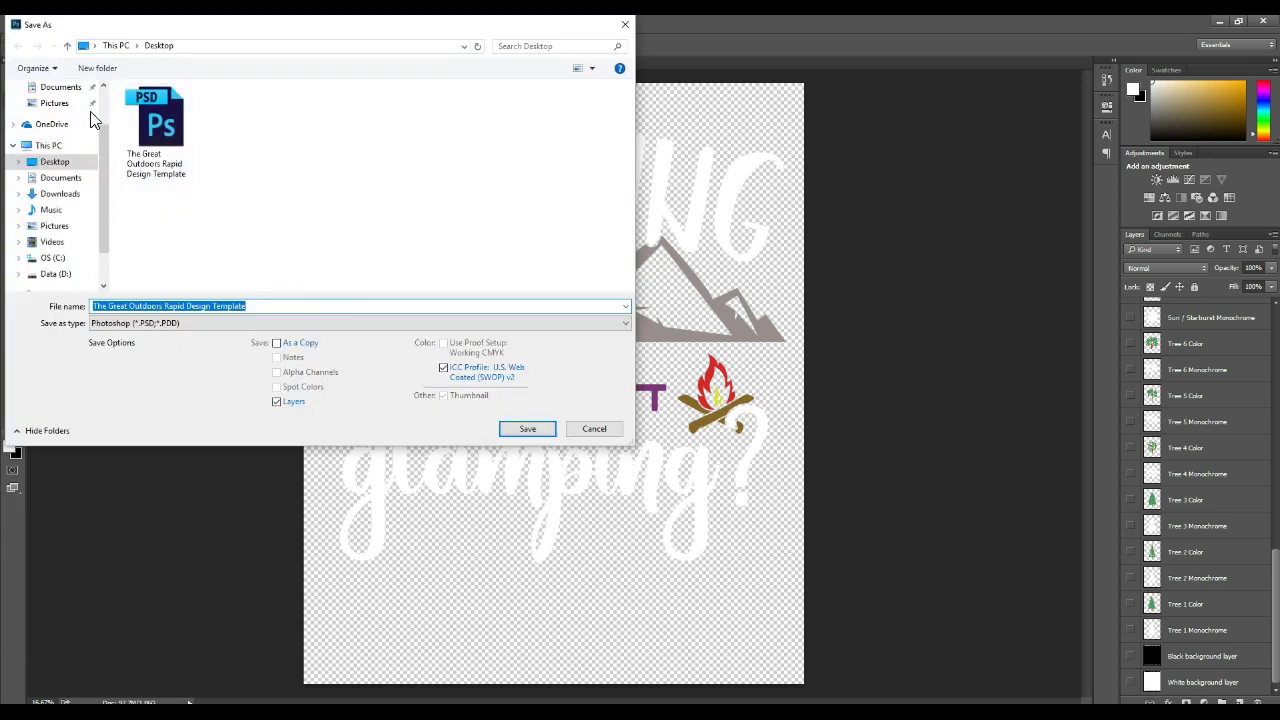
pyautogui.tripleClick(292, 306)
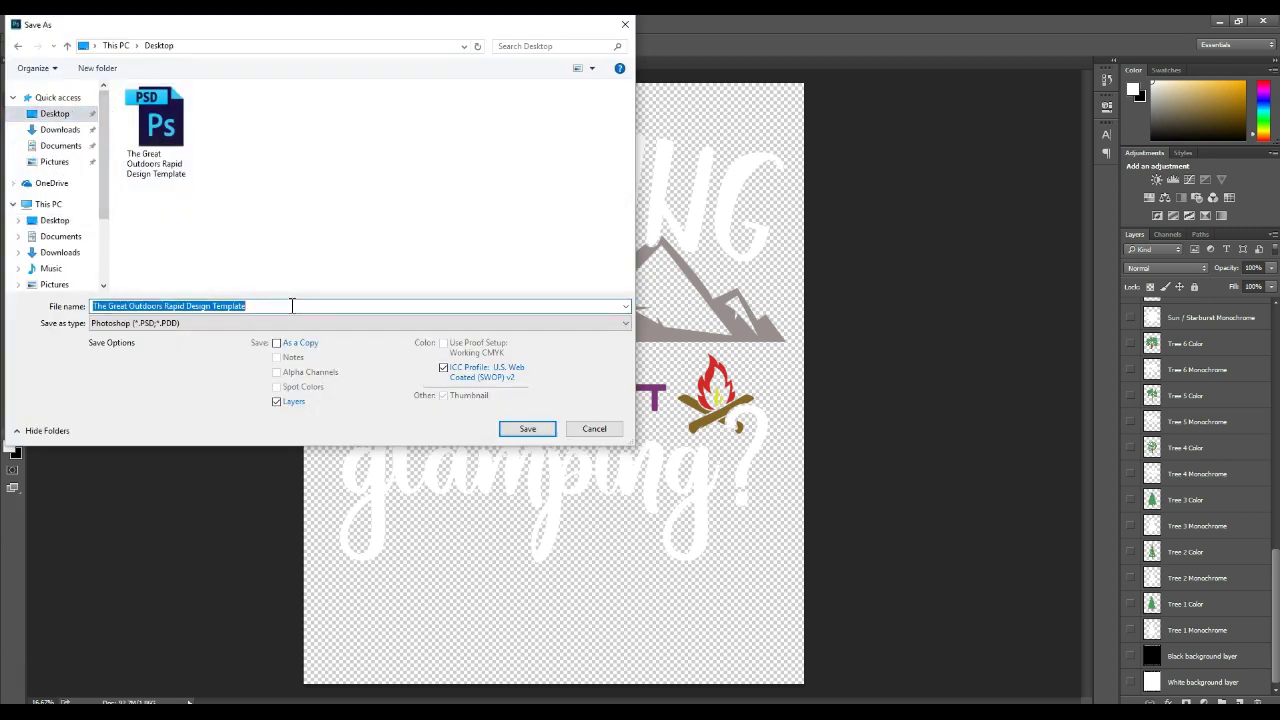
pyautogui.write('glamping')
pyautogui.press('Tab')
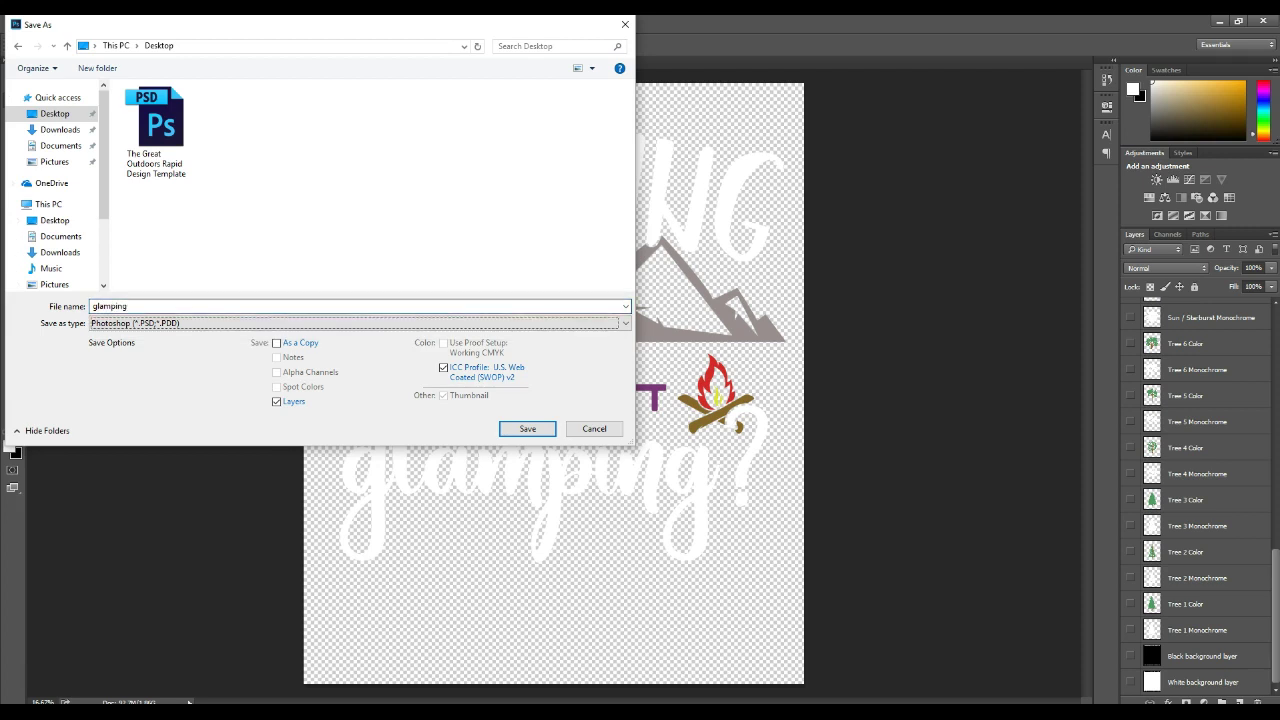
pyautogui.click(121, 325)
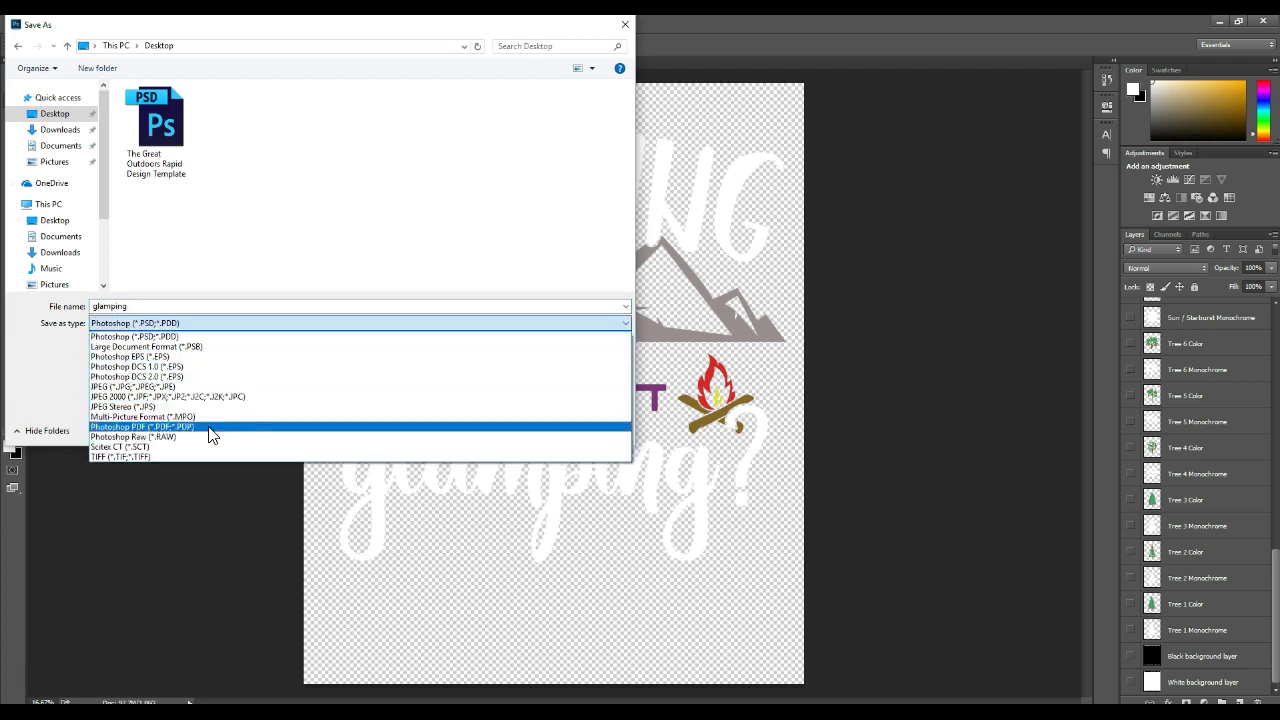
pyautogui.click(351, 257)
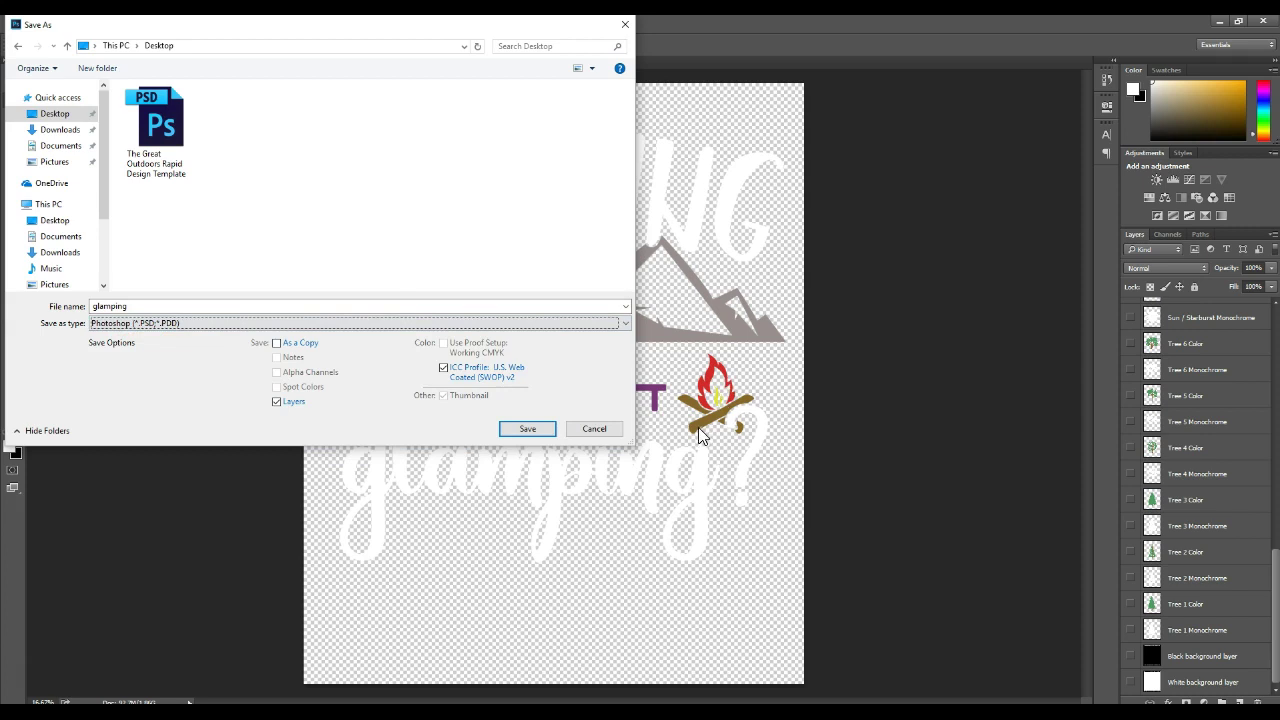
pyautogui.click(600, 430)
# Convert the document to RGB colour mode, merging the layers.
pyautogui.click(90, 23)
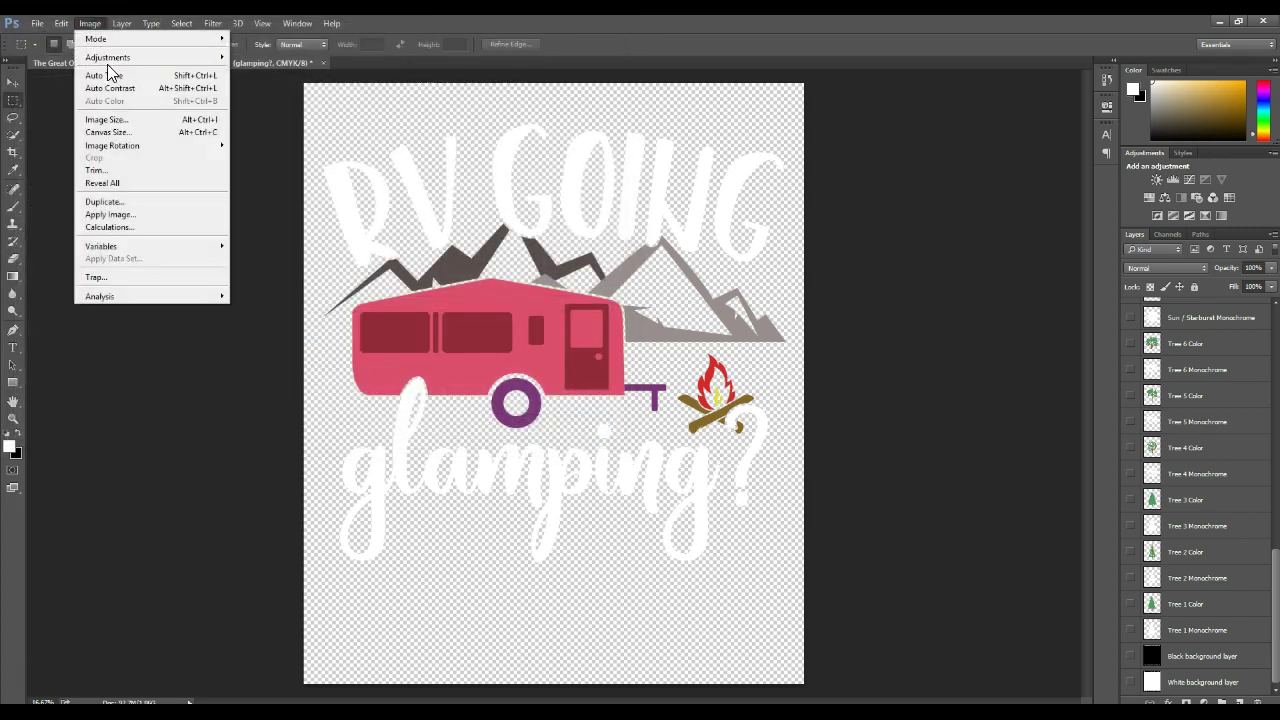
pyautogui.moveTo(200, 40)
pyautogui.click(288, 93)
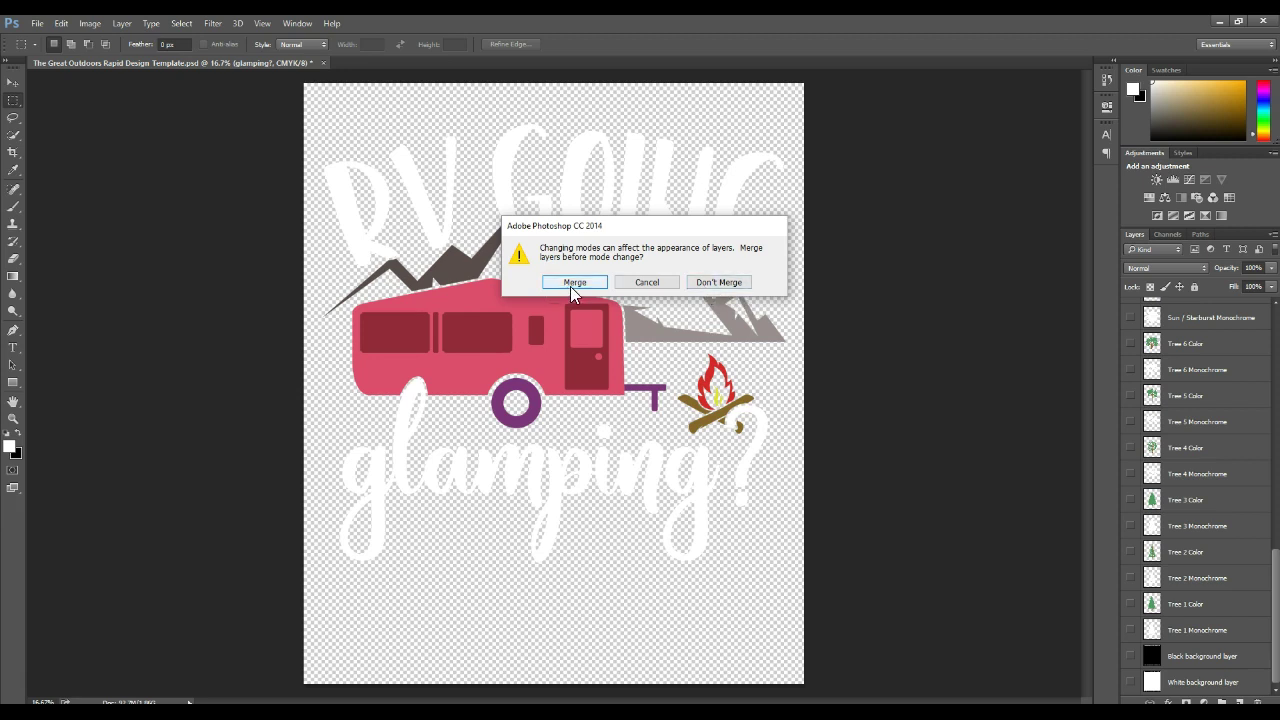
pyautogui.click(570, 284)
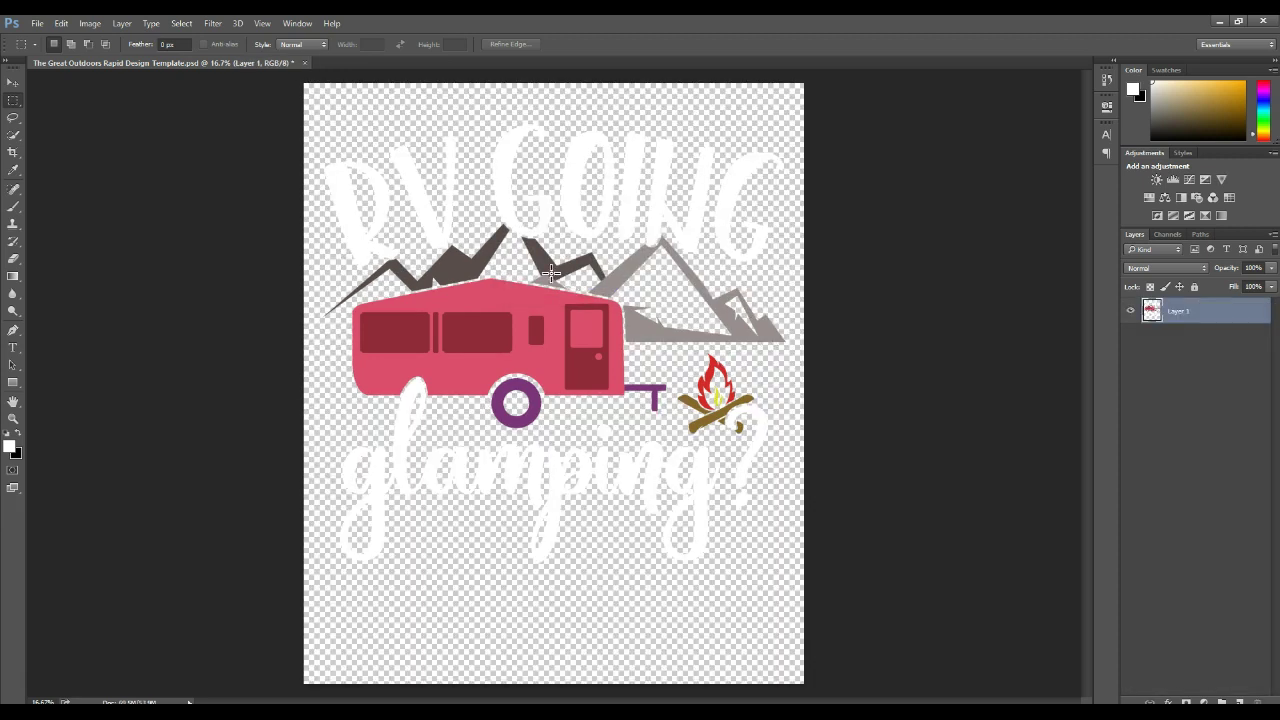
# Save a copy of the design to the Desktop as a PNG named "glamping" with smallest compression and no interlacing.
pyautogui.click(36, 23)
pyautogui.click(86, 171)
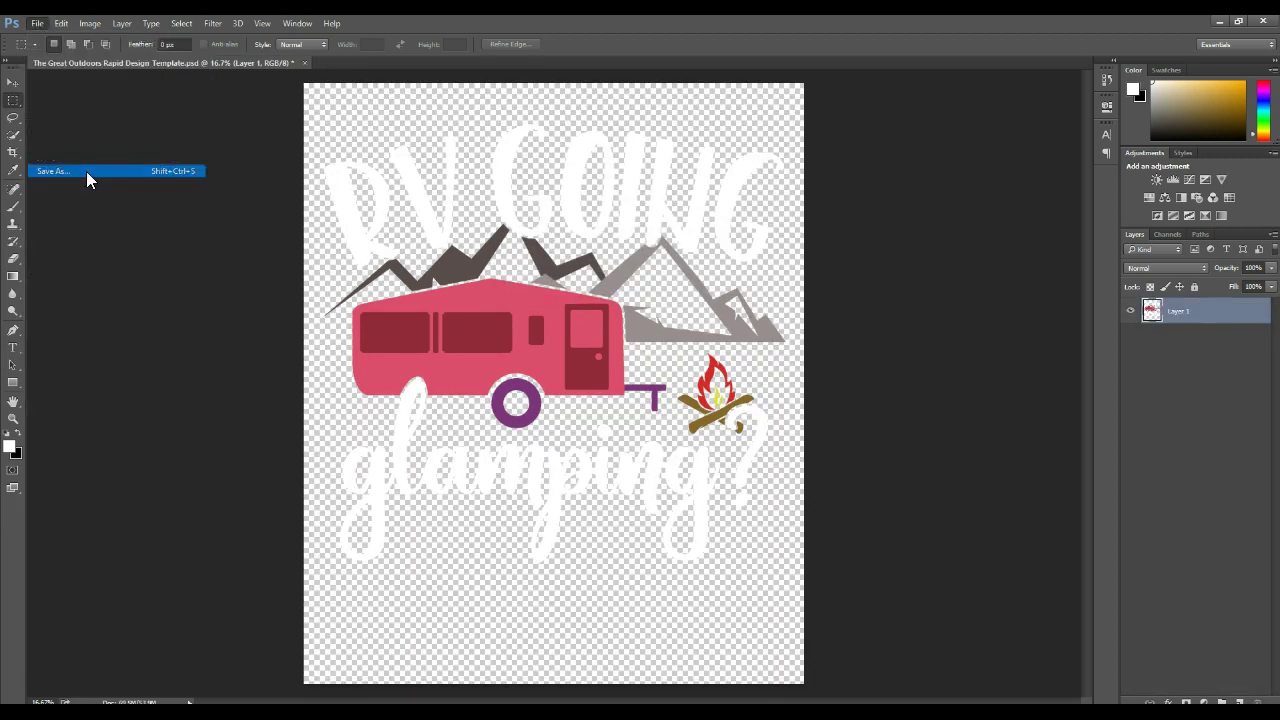
pyautogui.scroll(2, 103, 102)
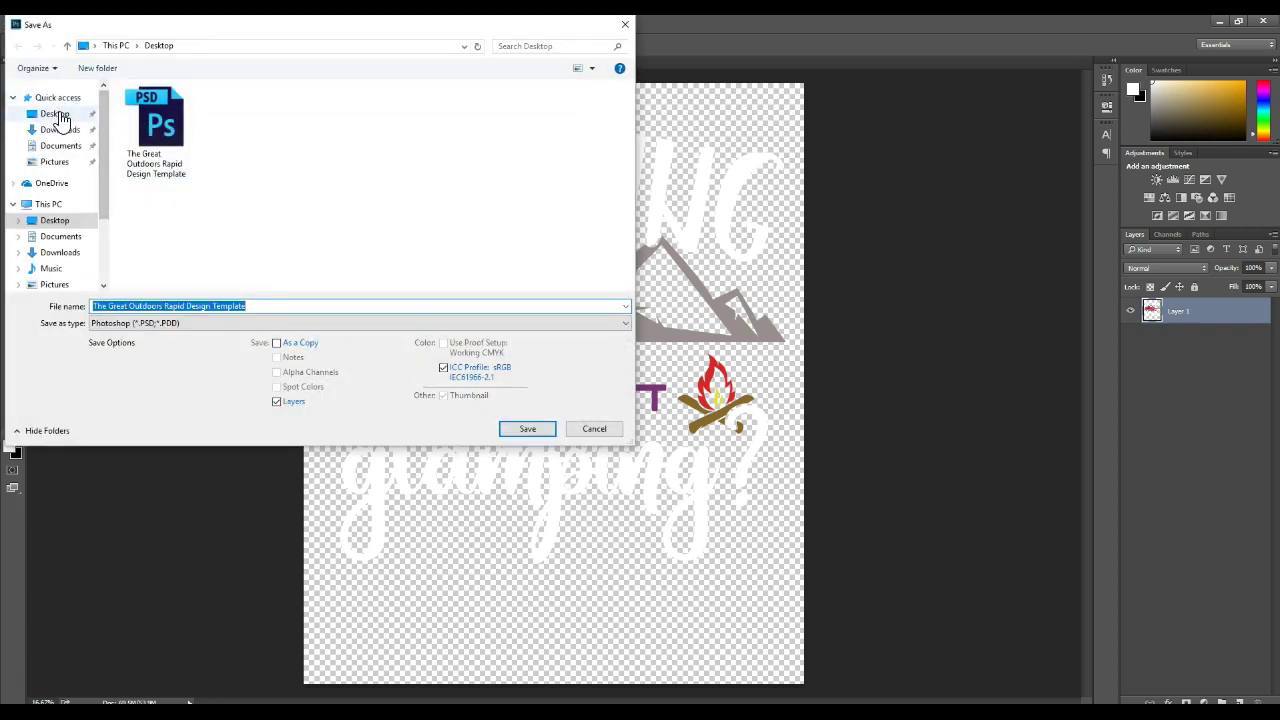
pyautogui.click(55, 113)
pyautogui.click(212, 323)
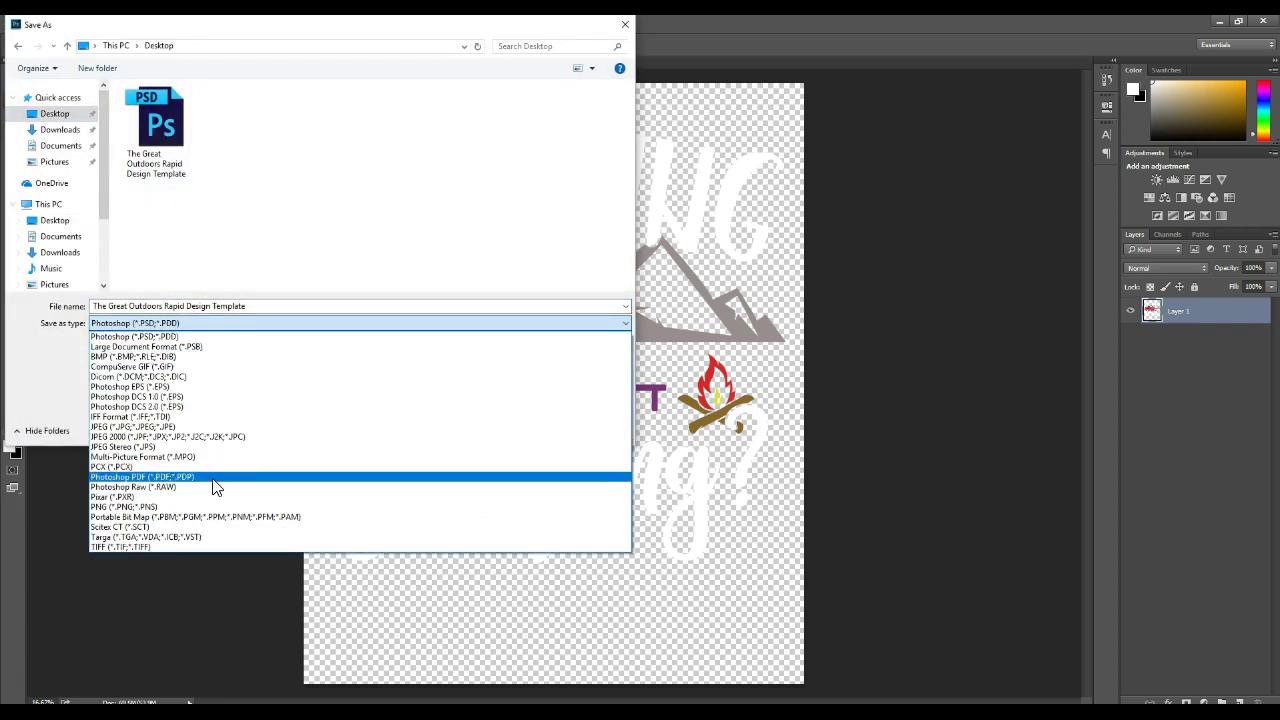
pyautogui.click(215, 507)
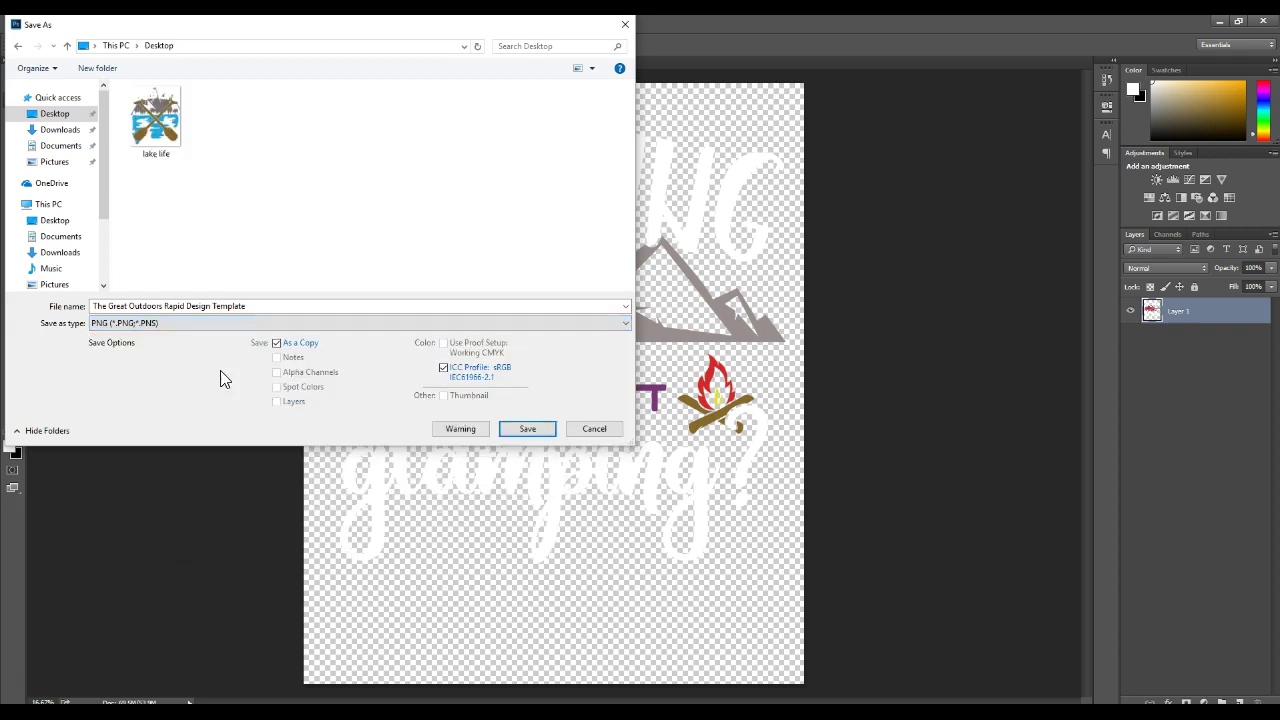
pyautogui.click(272, 307)
pyautogui.write('glamping')
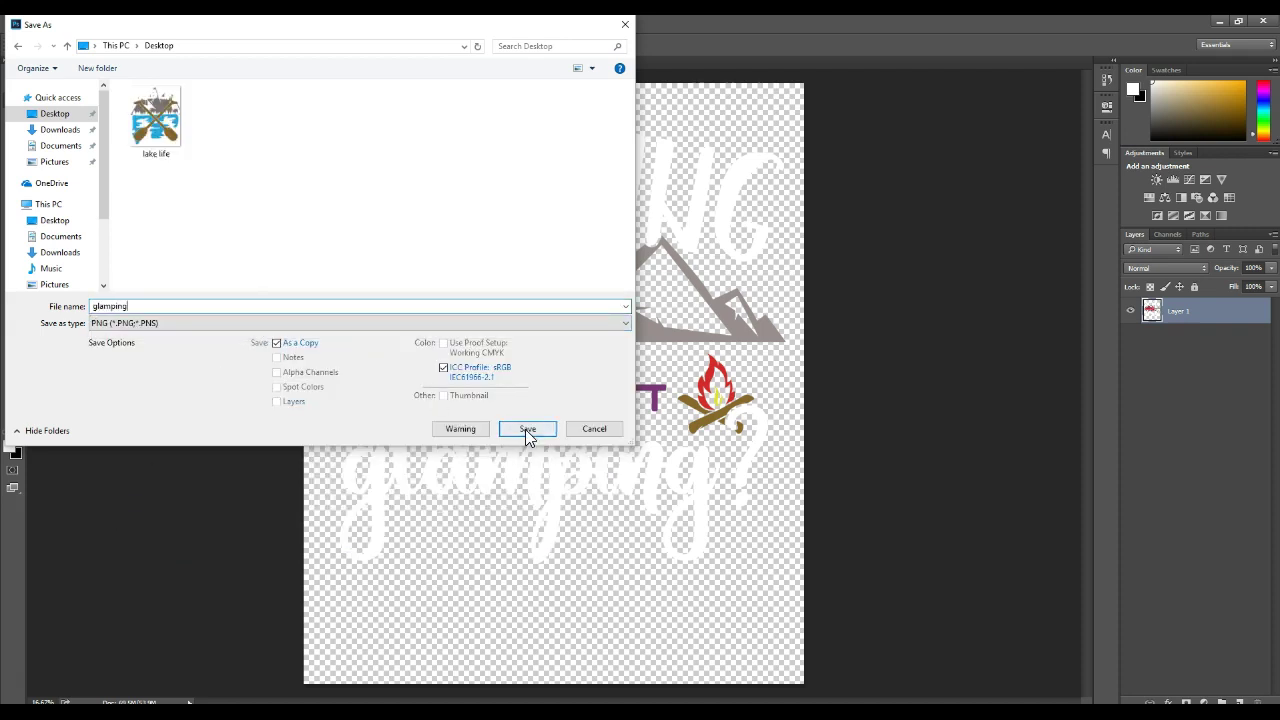
pyautogui.click(527, 429)
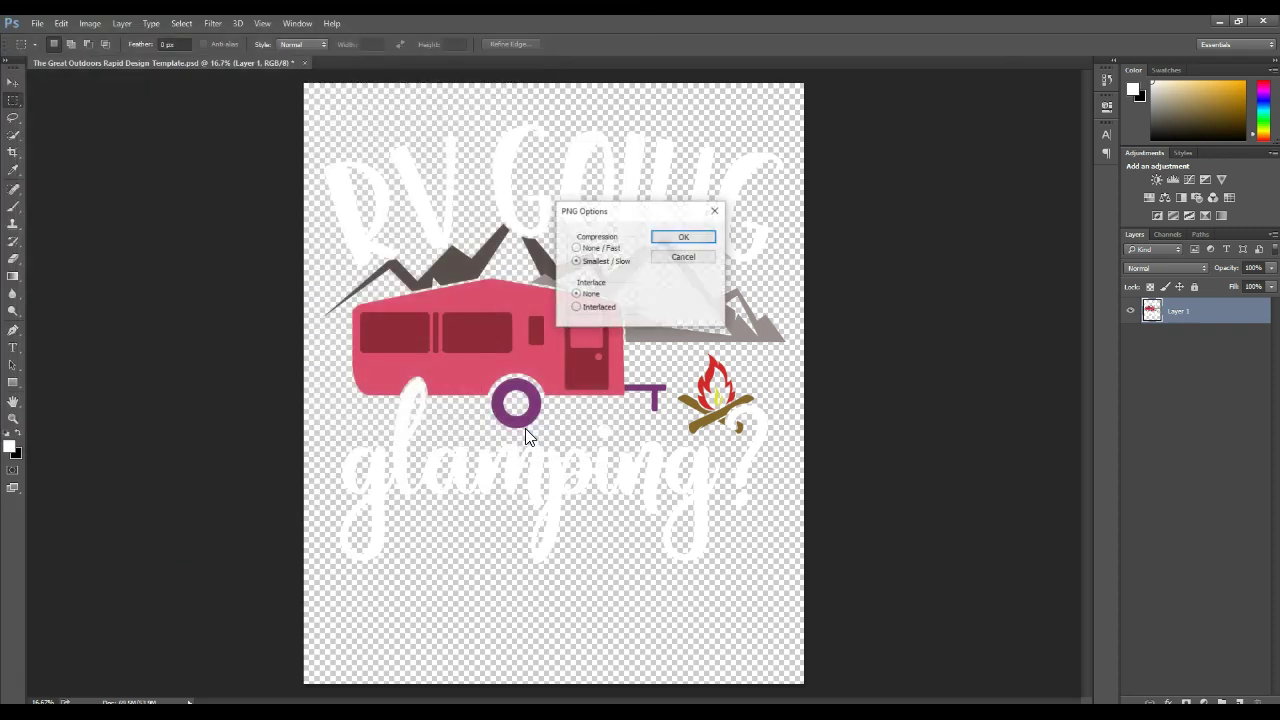
pyautogui.click(684, 237)
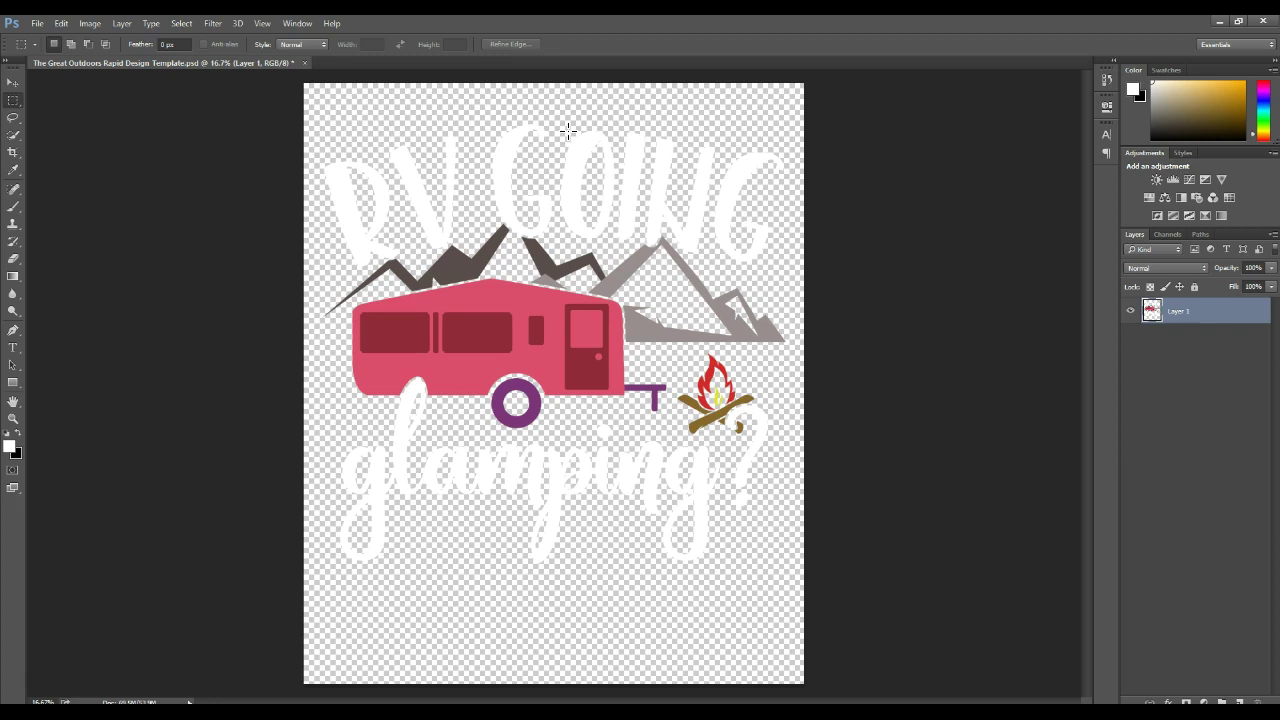
# Undo the RGB conversion that merged the layers, and show and select the Clouds 1 Color layer.
pyautogui.hotkey('ctrl', 'z')
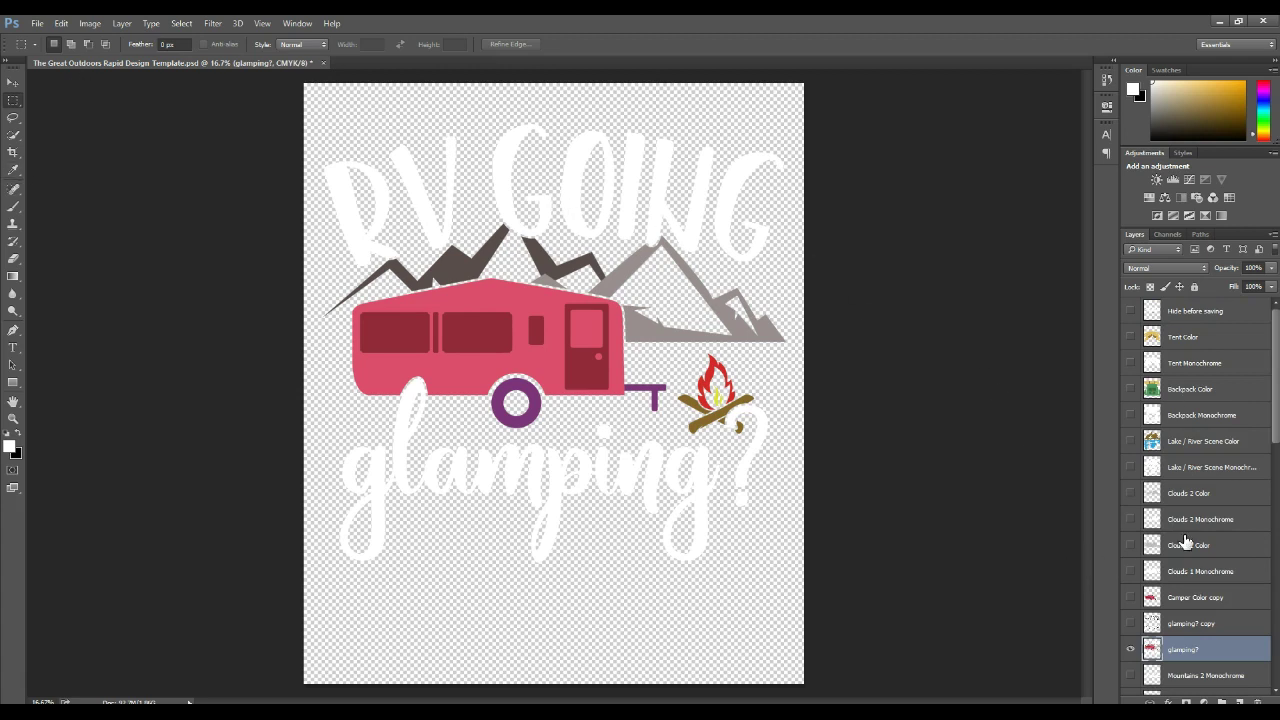
pyautogui.click(1131, 545)
pyautogui.click(13, 81)
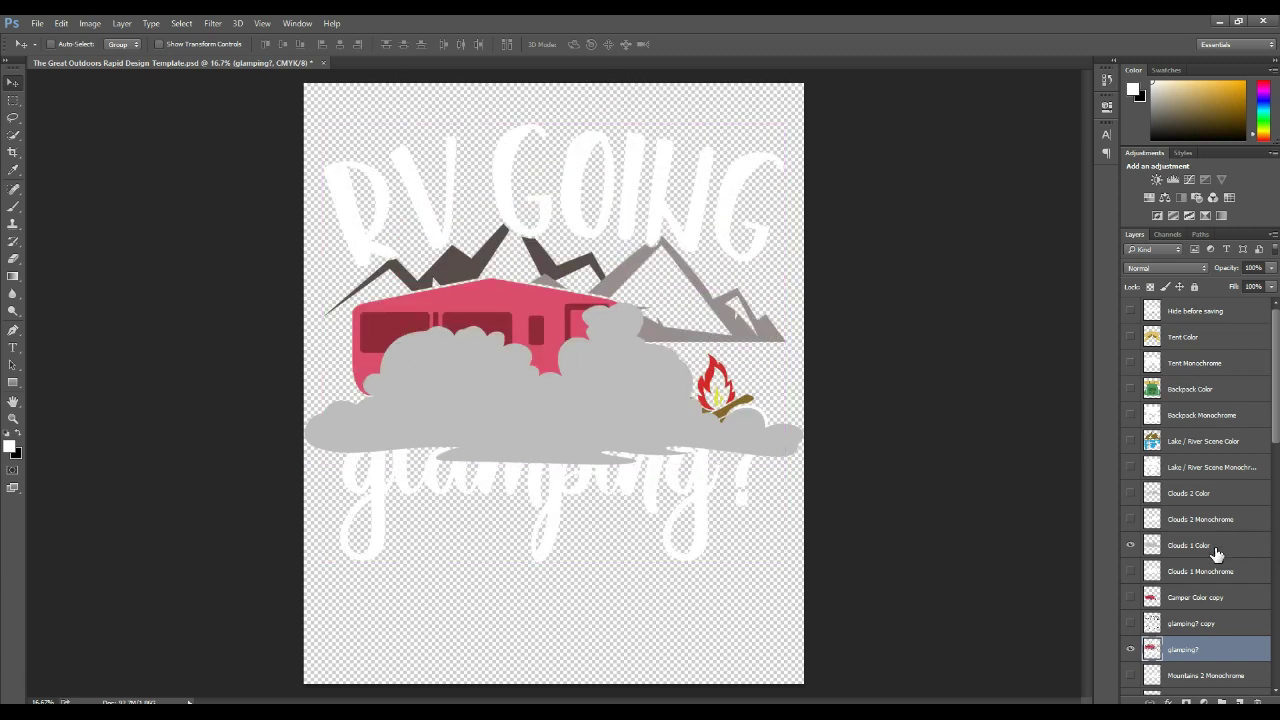
pyautogui.click(1217, 554)
# Scale the Clouds 1 Color artwork down to about 54% and apply the transformation.
pyautogui.moveTo(540, 472); pyautogui.dragTo(654, 363)
pyautogui.hotkey('ctrl', 't')
pyautogui.moveTo(900, 148); pyautogui.dragTo(667, 224)
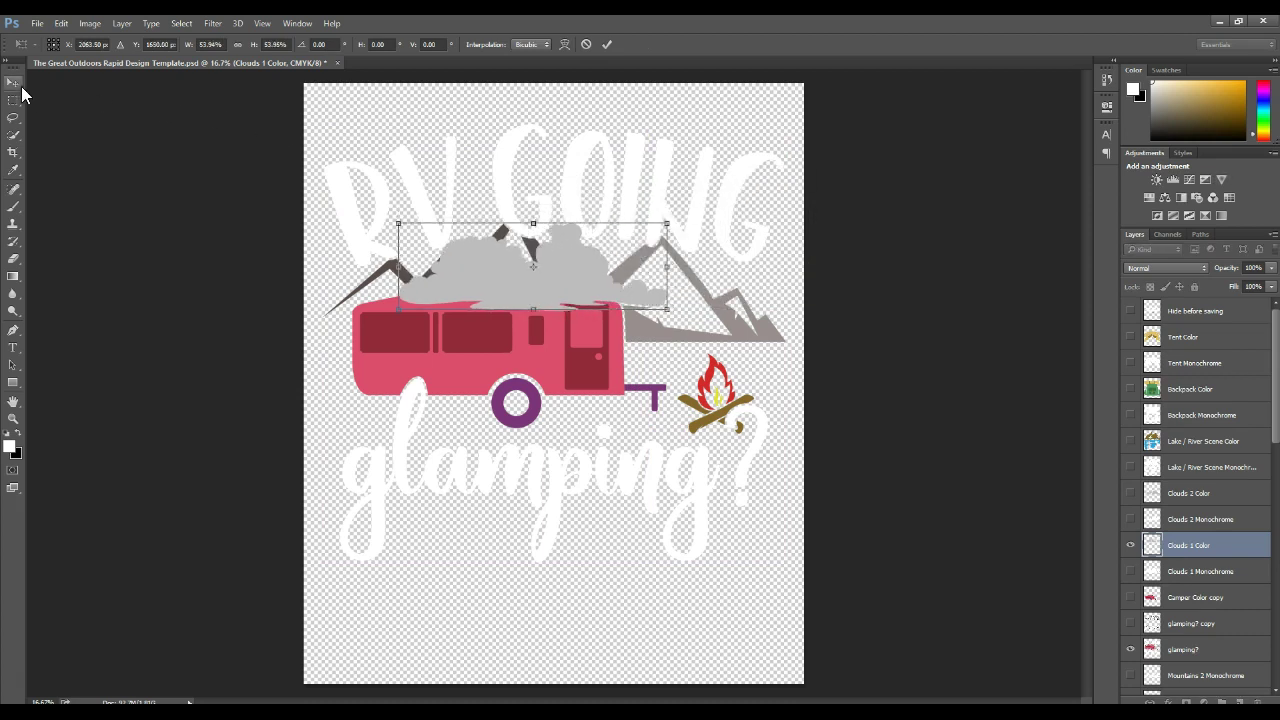
pyautogui.click(13, 82)
pyautogui.click(573, 282)
# Move the clouds above the right-hand mountains and place their layer directly below the "glamping?" layer.
pyautogui.moveTo(566, 300); pyautogui.dragTo(700, 235)
pyautogui.moveTo(1197, 568); pyautogui.dragTo(1199, 662)
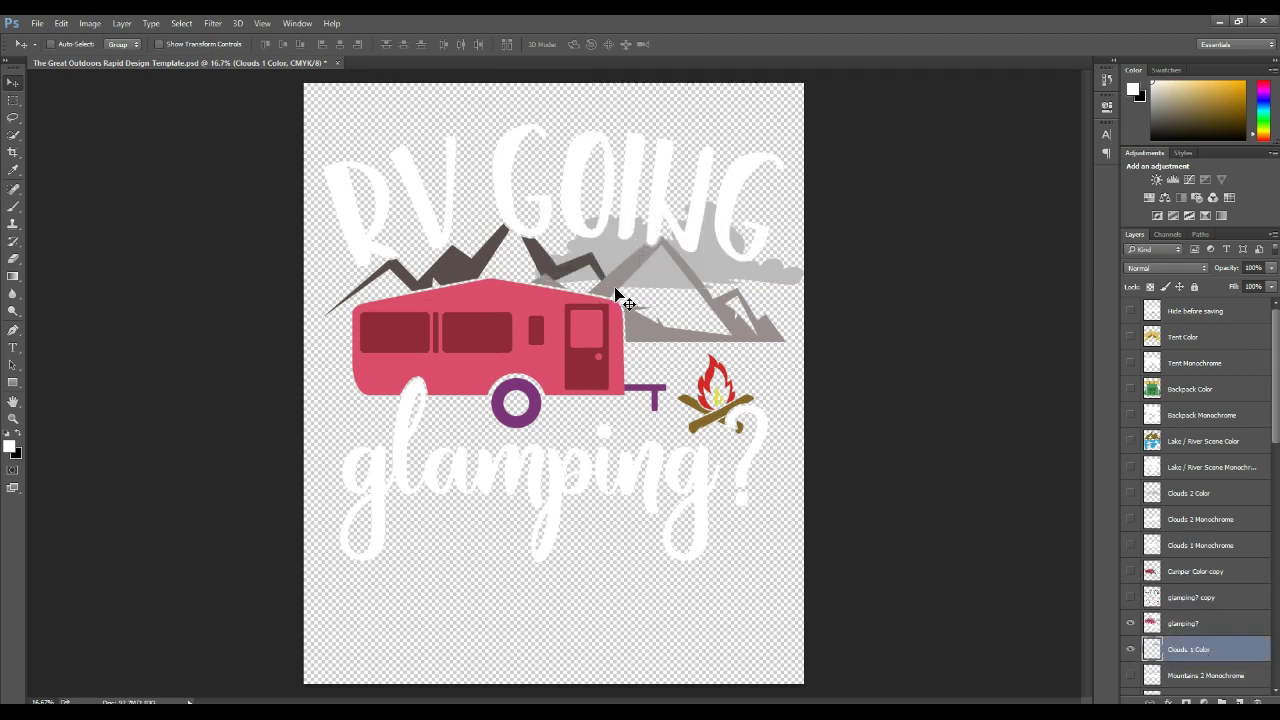
# Show the Tree 4 Color layer, keeping the clouds in their position behind the mountains.
pyautogui.scroll(-2, 1200, 566)
pyautogui.scroll(2, 1203, 556)
pyautogui.scroll(-10, 1207, 546)
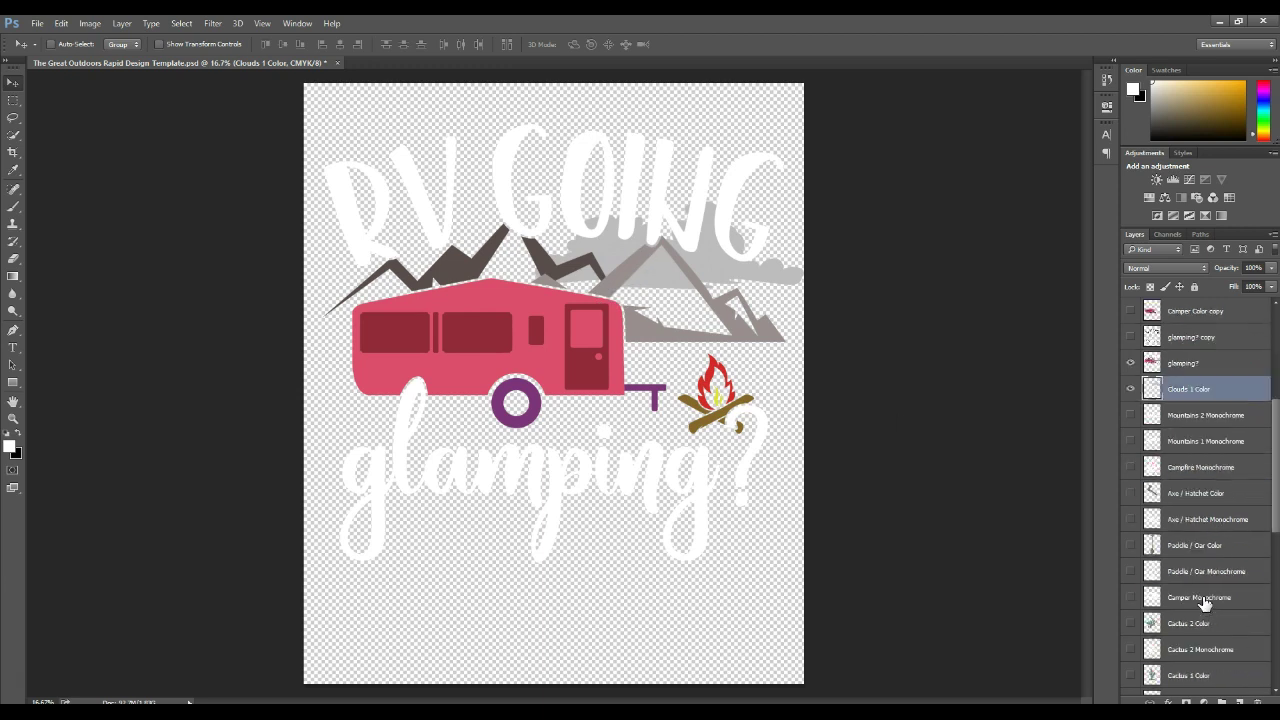
pyautogui.scroll(4, 1206, 603)
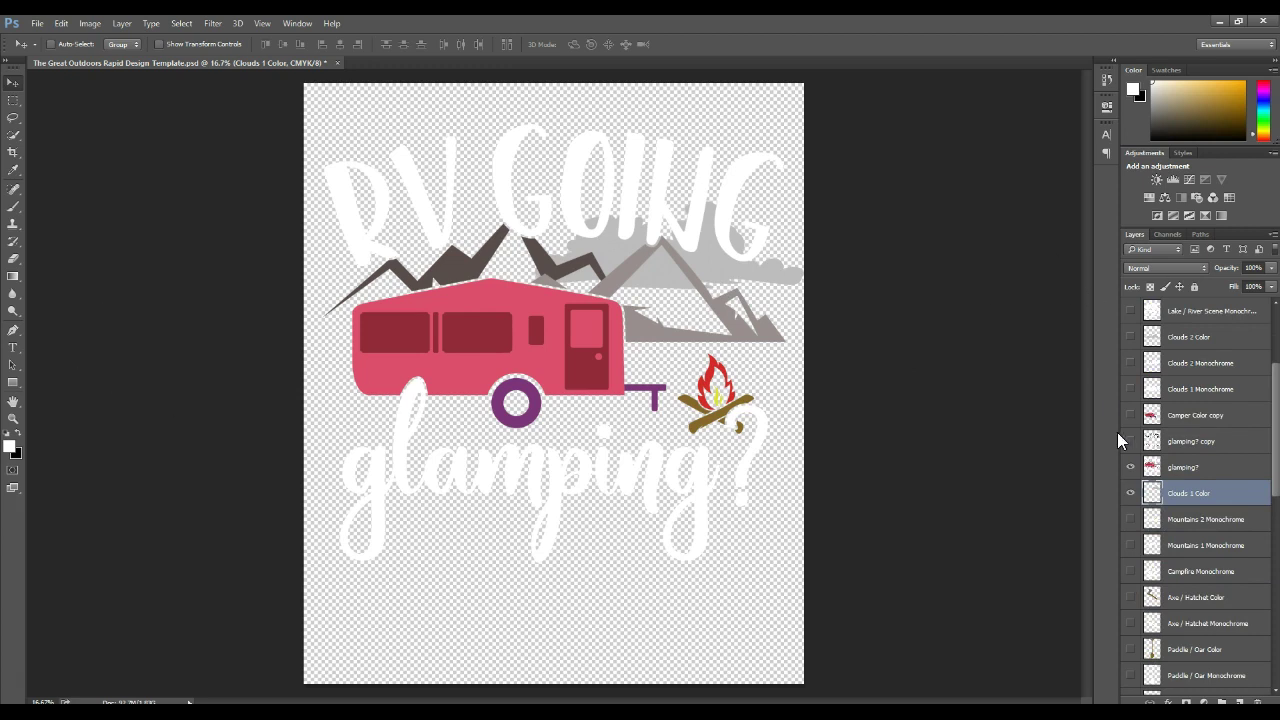
pyautogui.scroll(-15, 1205, 489)
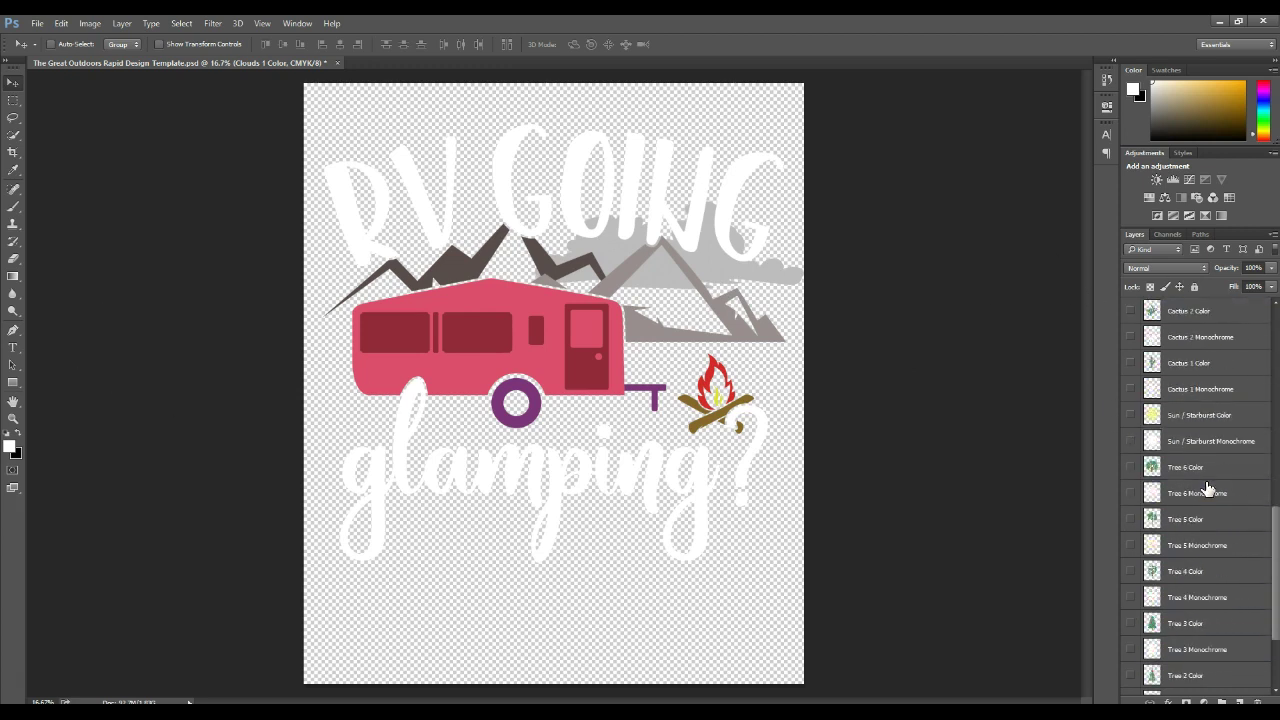
pyautogui.click(1130, 571)
pyautogui.moveTo(574, 512); pyautogui.dragTo(521, 424)
pyautogui.hotkey('ctrl', 'z')
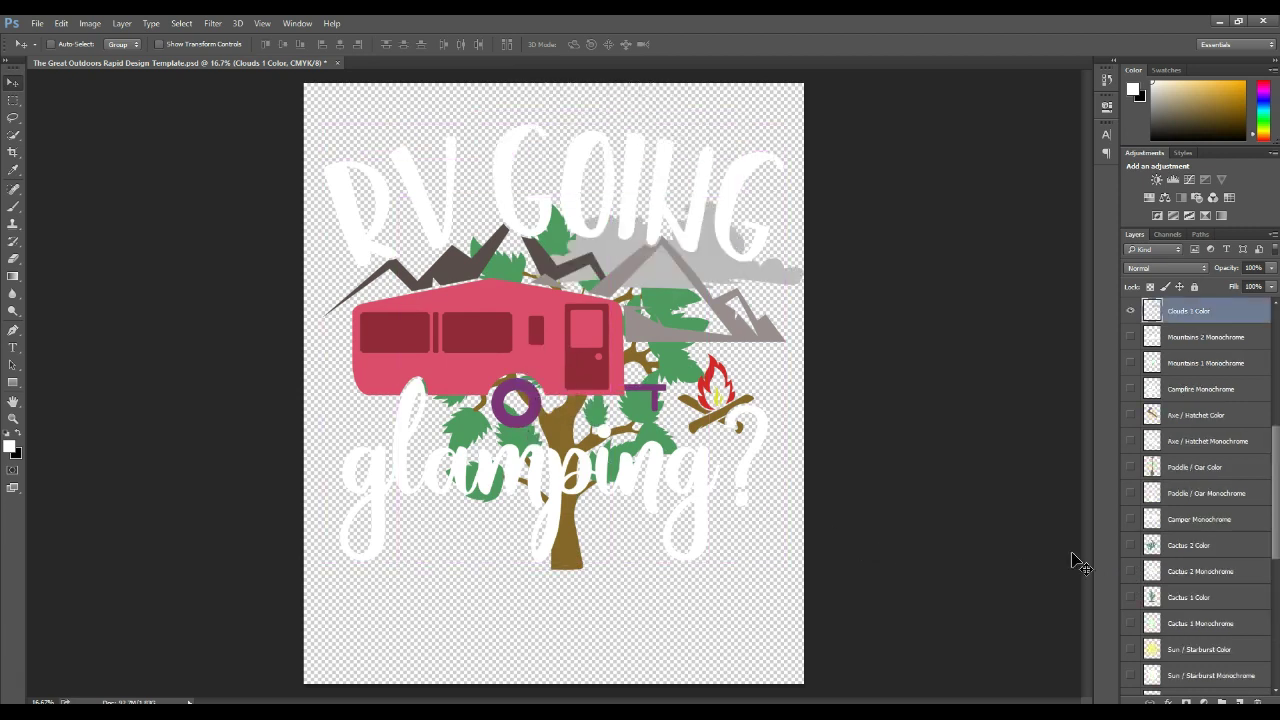
# Scale the Tree 4 Color artwork to about 48% and move it behind the camper's left end.
pyautogui.scroll(-5, 1210, 562)
pyautogui.click(1198, 552)
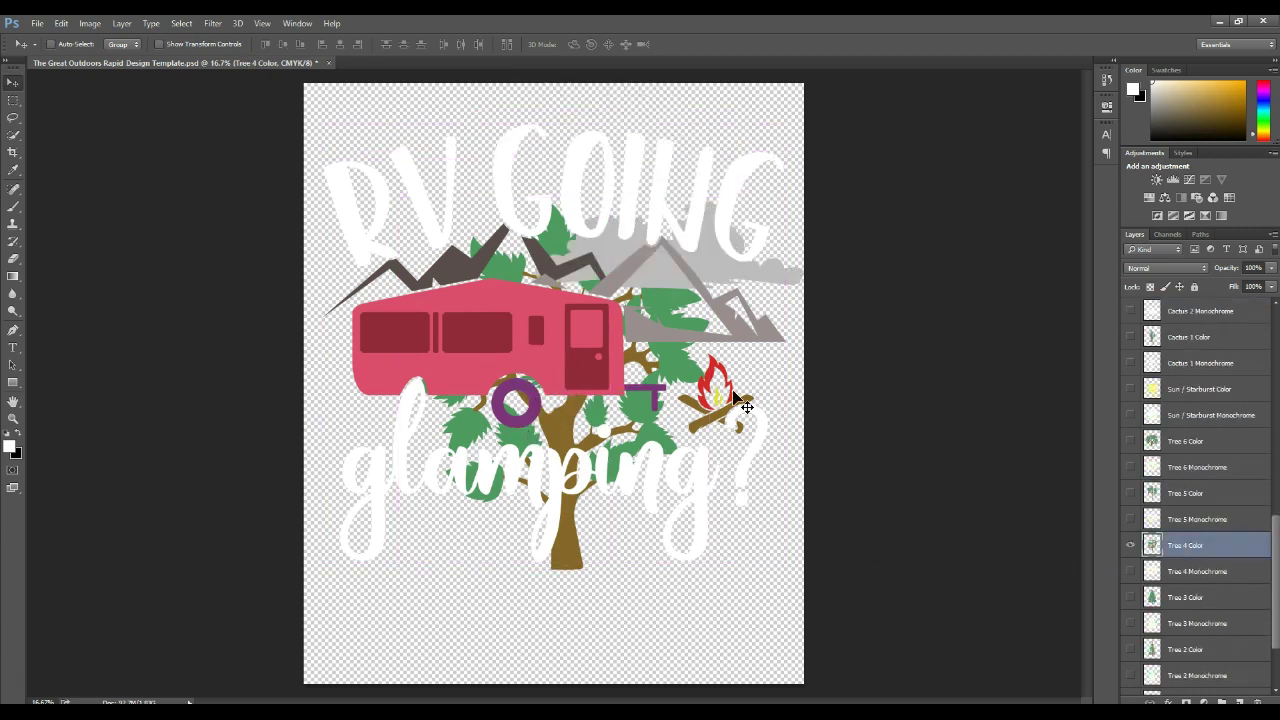
pyautogui.hotkey('ctrl', 't')
pyautogui.moveTo(708, 568); pyautogui.dragTo(549, 378)
pyautogui.click(13, 81)
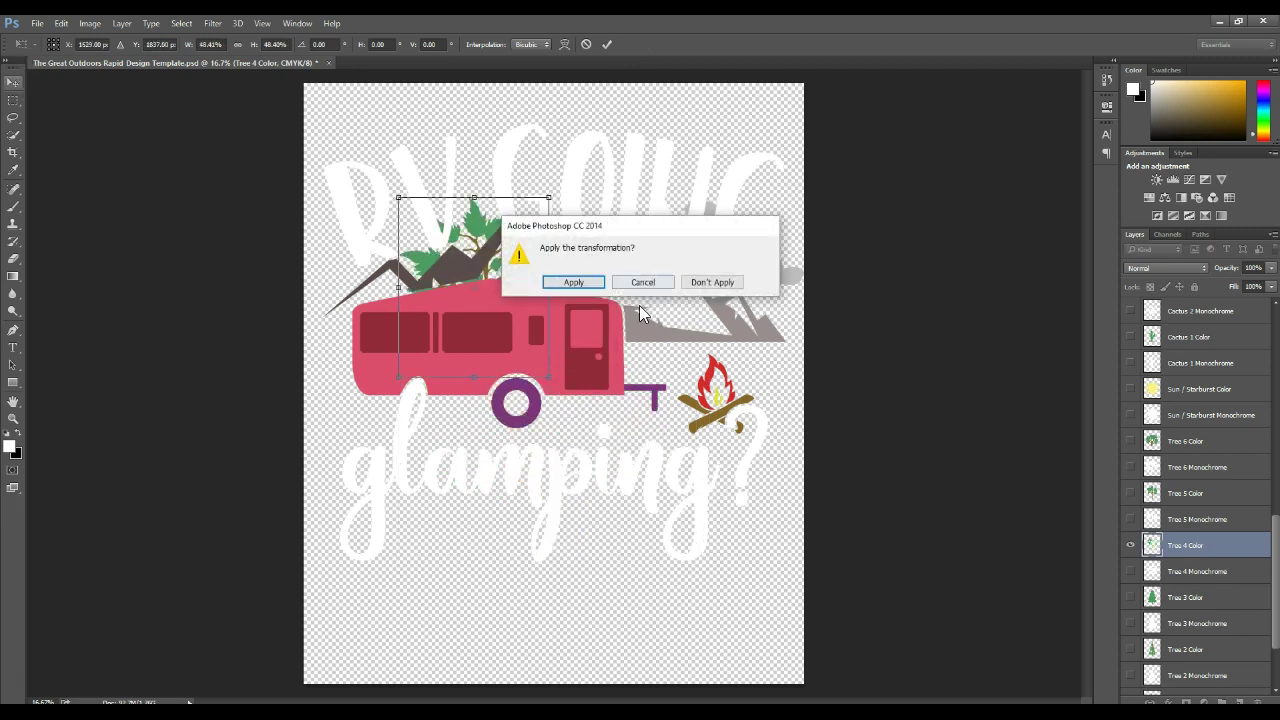
pyautogui.click(573, 282)
pyautogui.moveTo(480, 245); pyautogui.dragTo(425, 248)
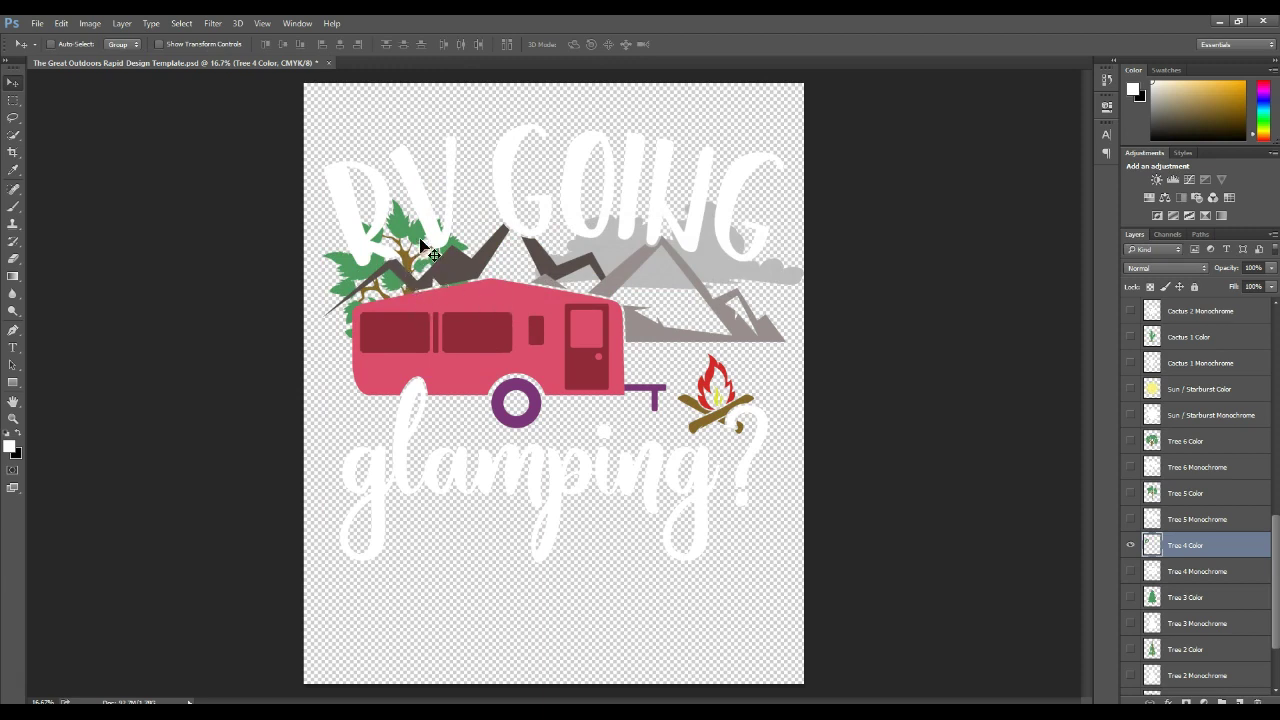